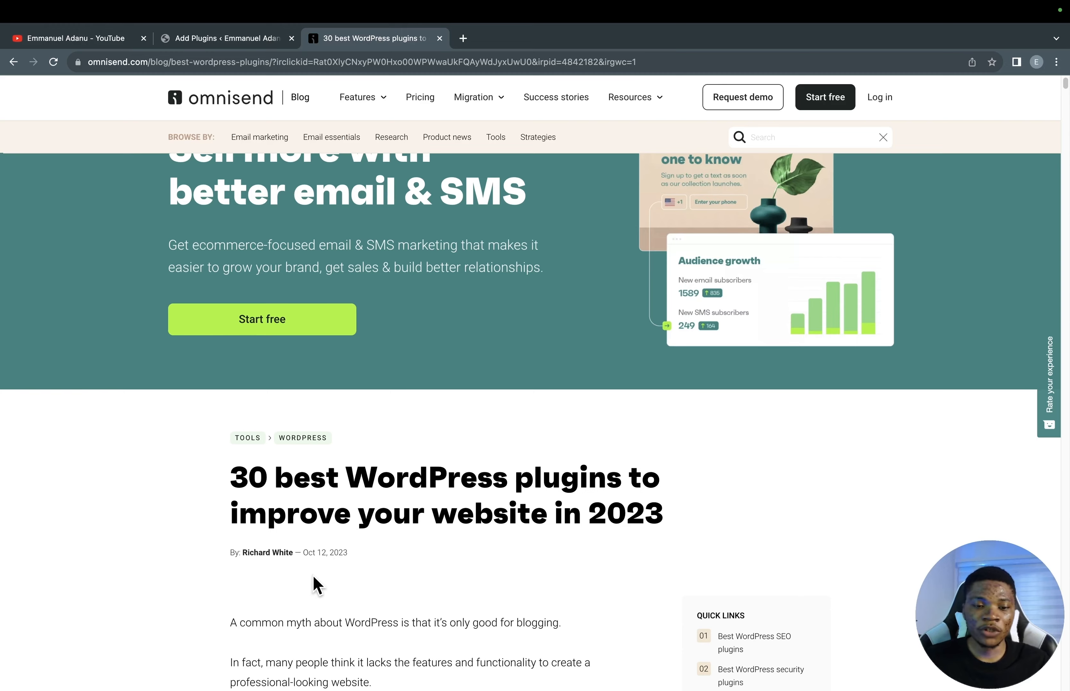
Step: Read the introduction and SEO section of the WordPress plugins article, covering All in One SEO, Yoast SEO and Rank Math
scroll(313, 580, "down", 3)
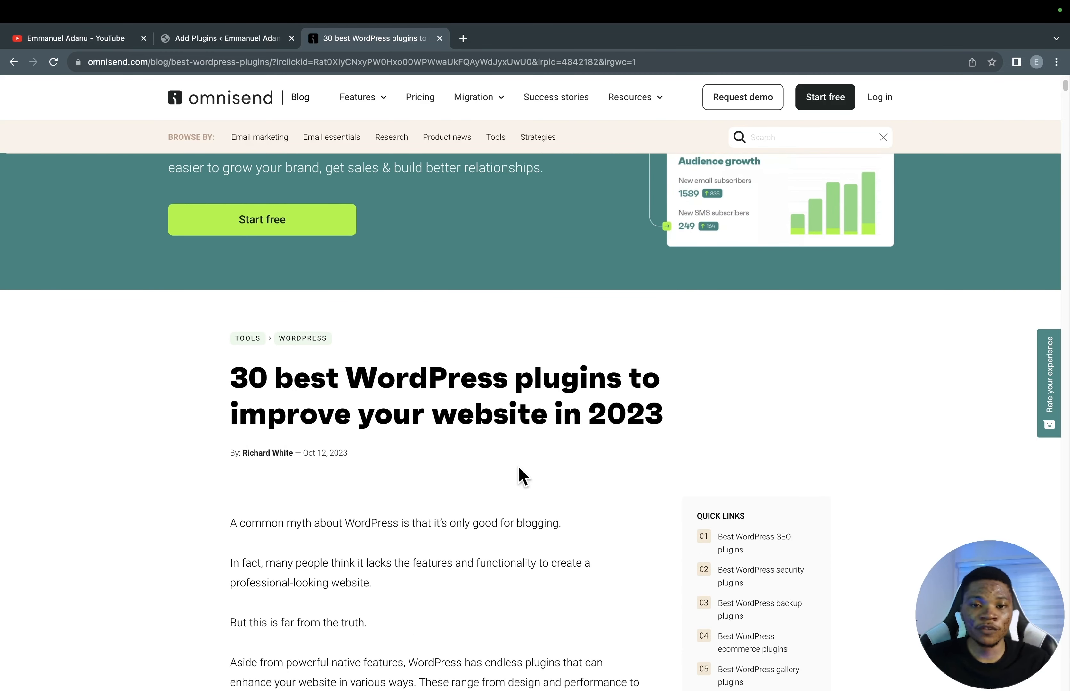
scroll(486, 487, "down", 1)
scroll(489, 493, "down", 5)
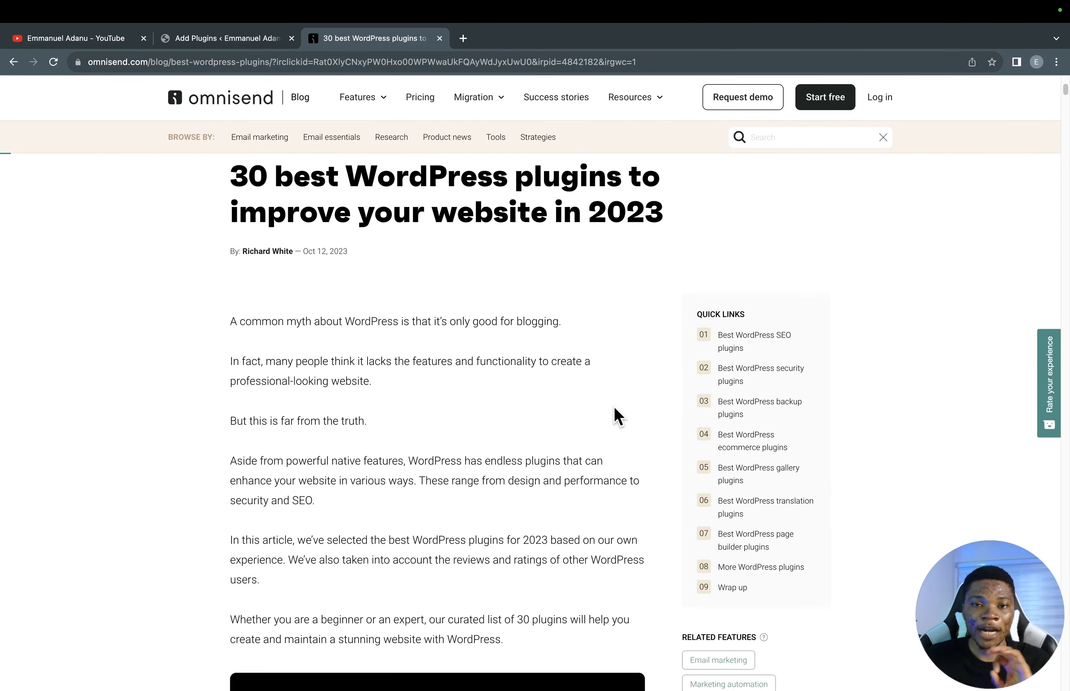
scroll(522, 408, "up", 1)
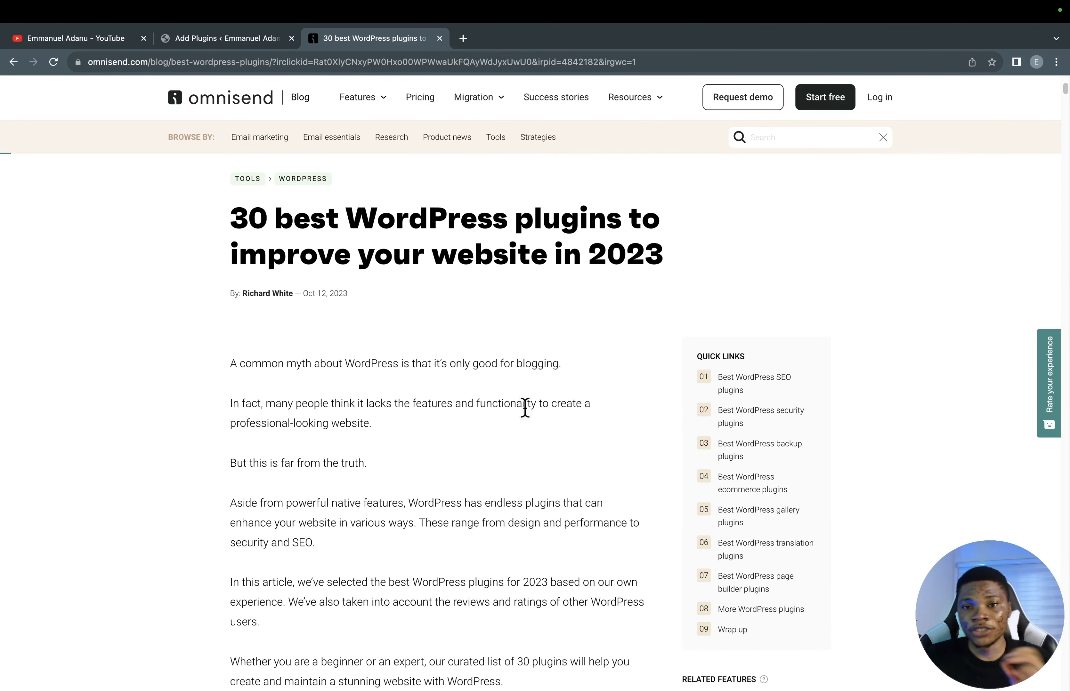
scroll(523, 408, "down", 8)
scroll(525, 410, "down", 5)
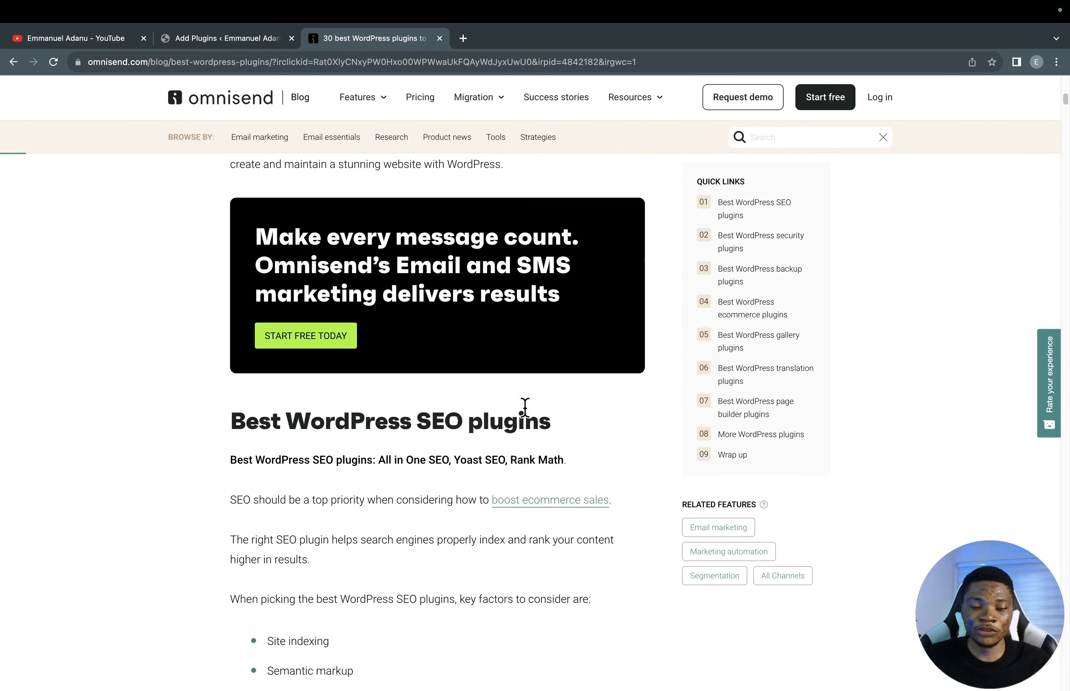
scroll(526, 413, "down", 1)
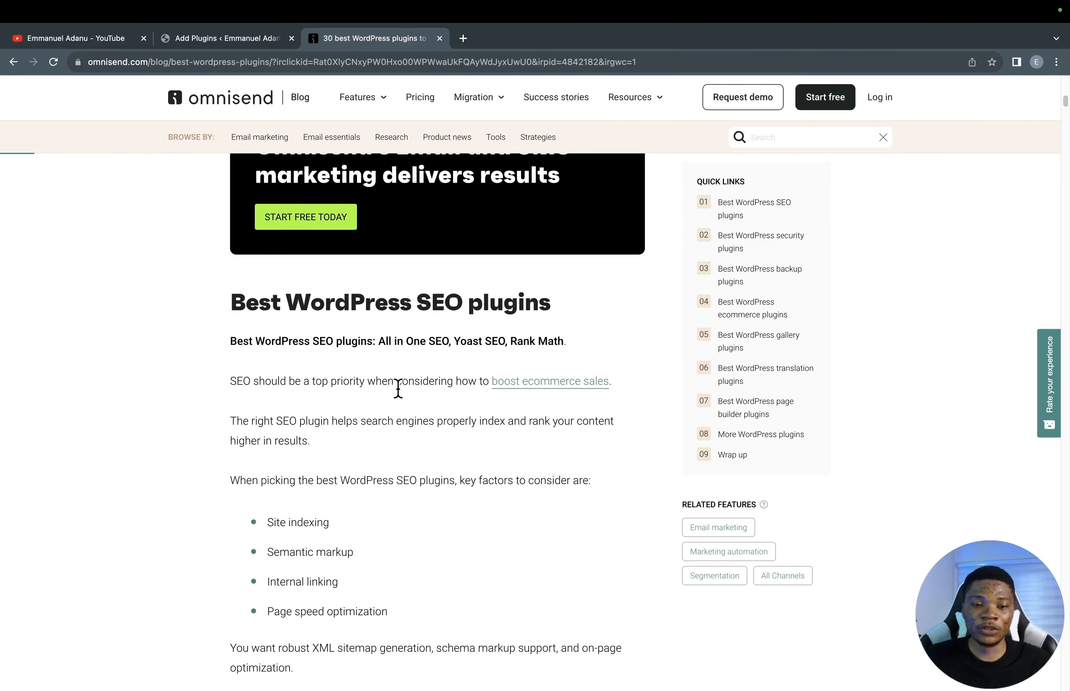
scroll(326, 315, "down", 1)
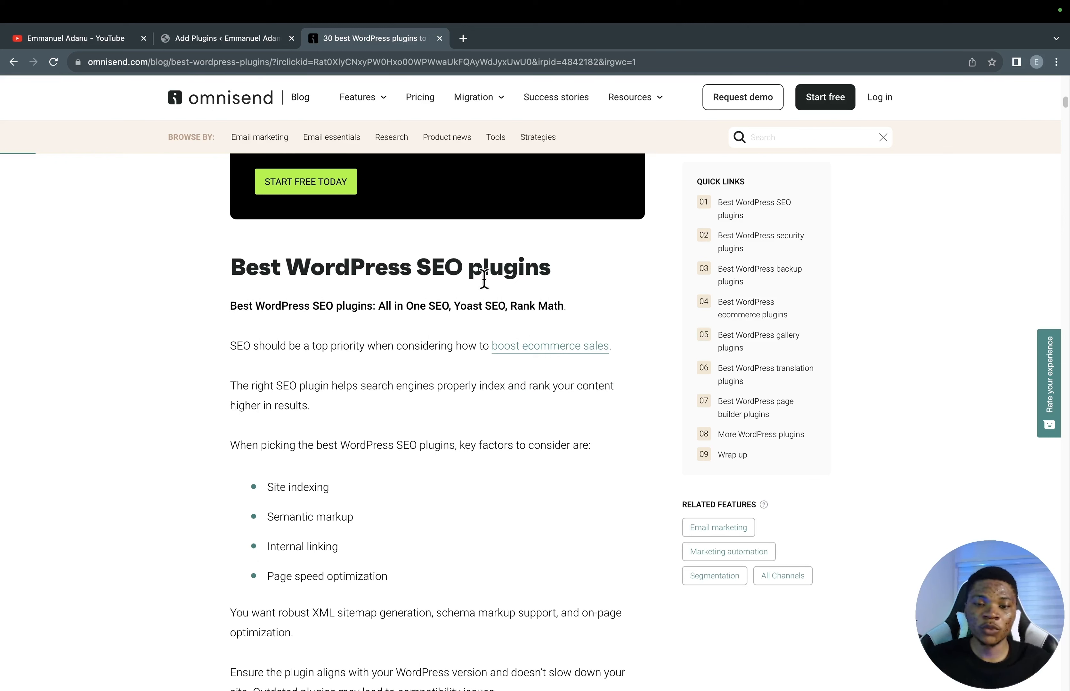
scroll(351, 413, "down", 12)
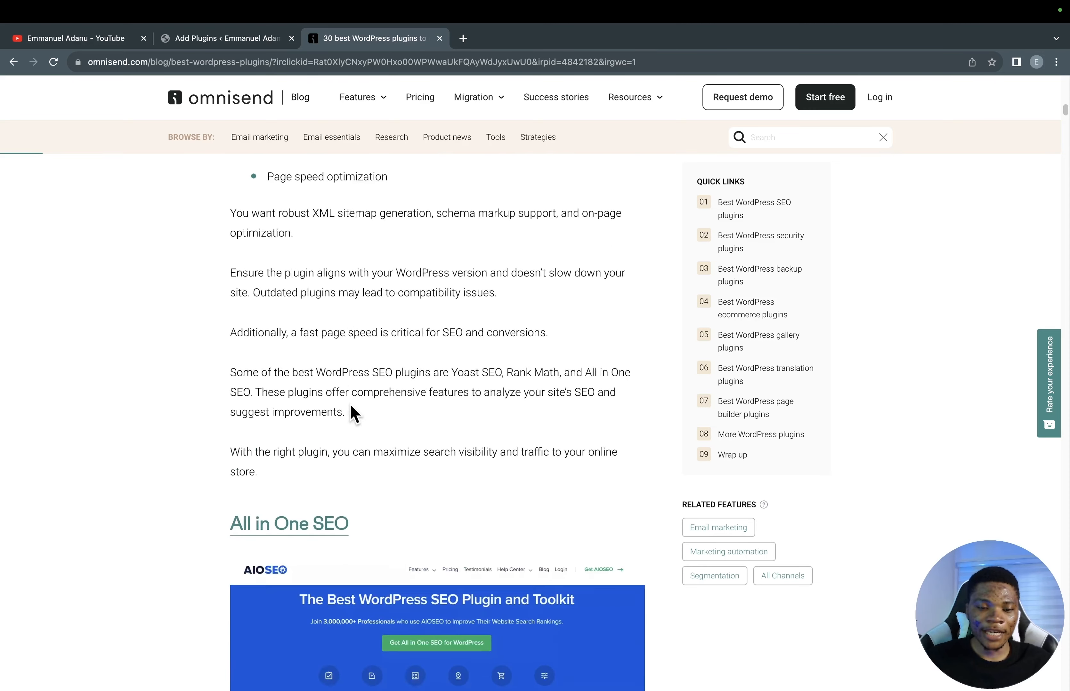
scroll(310, 447, "down", 5)
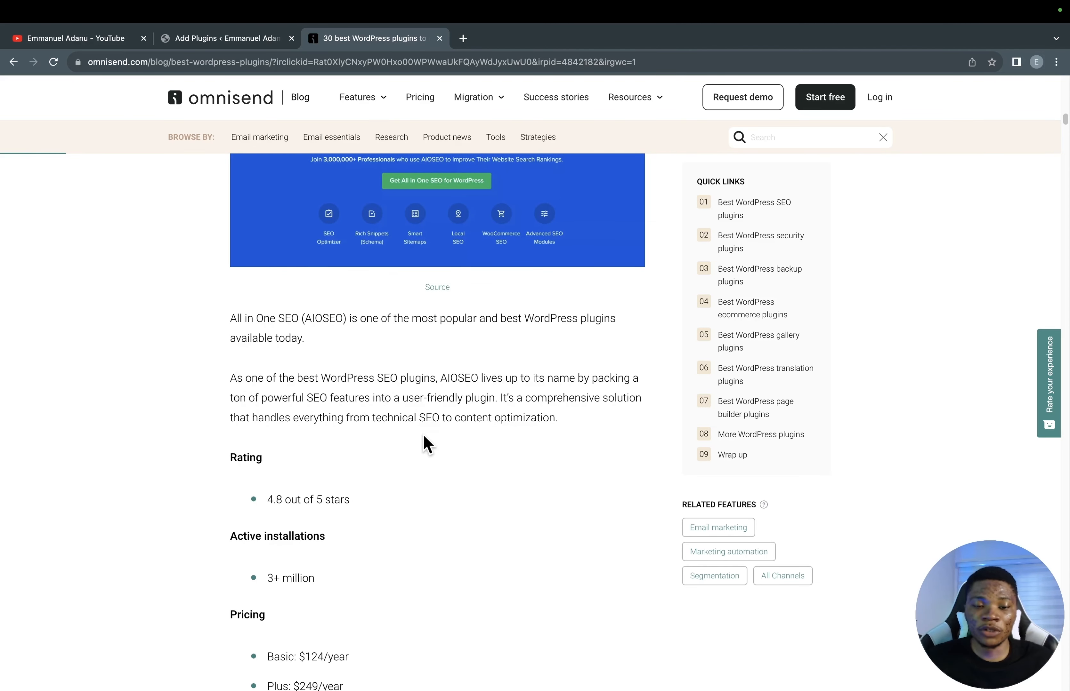
scroll(427, 443, "down", 4)
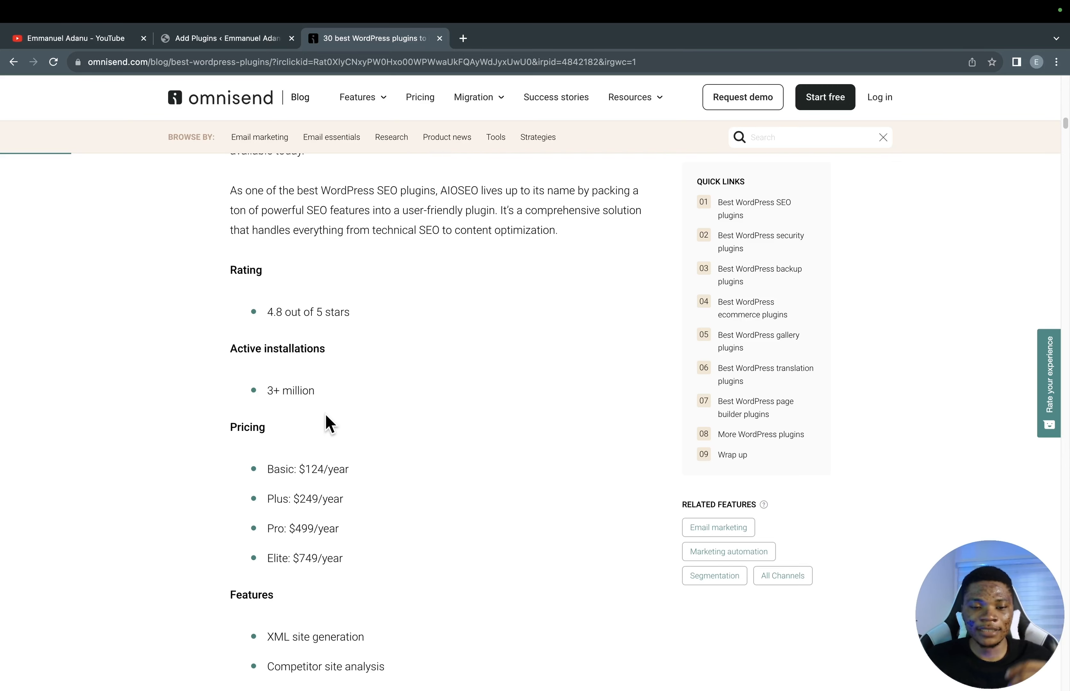
scroll(308, 350, "down", 2)
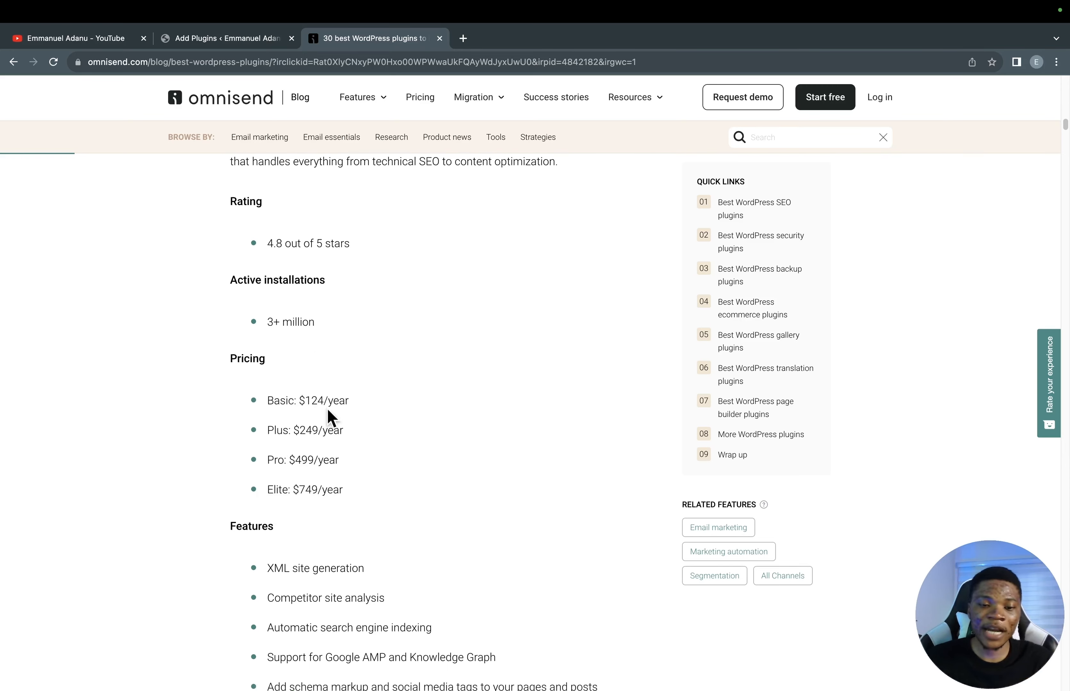
scroll(227, 477, "down", 2)
scroll(400, 467, "down", 5)
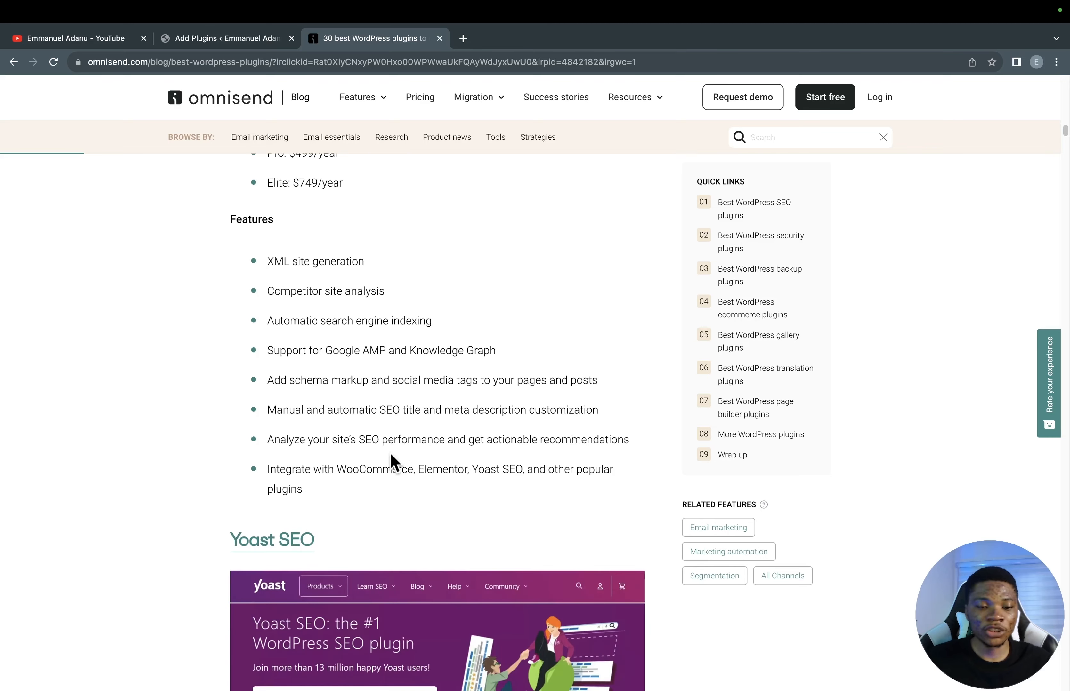
scroll(385, 517, "down", 20)
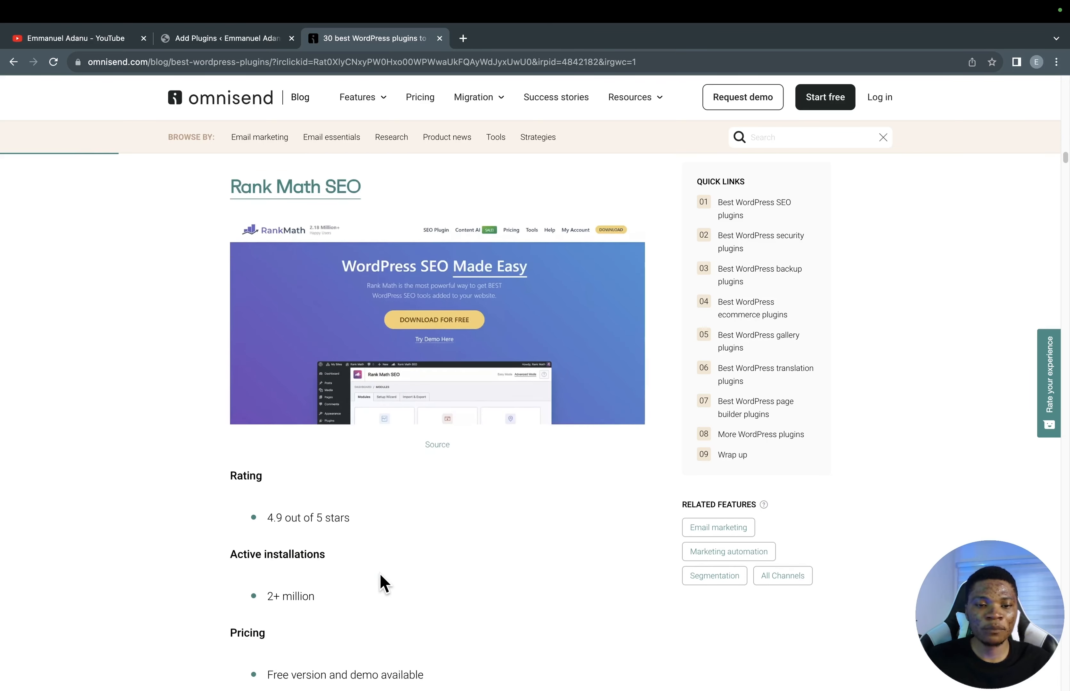
Step: Examine the article's recommendations for WordPress security, backup and ecommerce plugins, down to the WooCommerce feature list
scroll(381, 576, "down", 20)
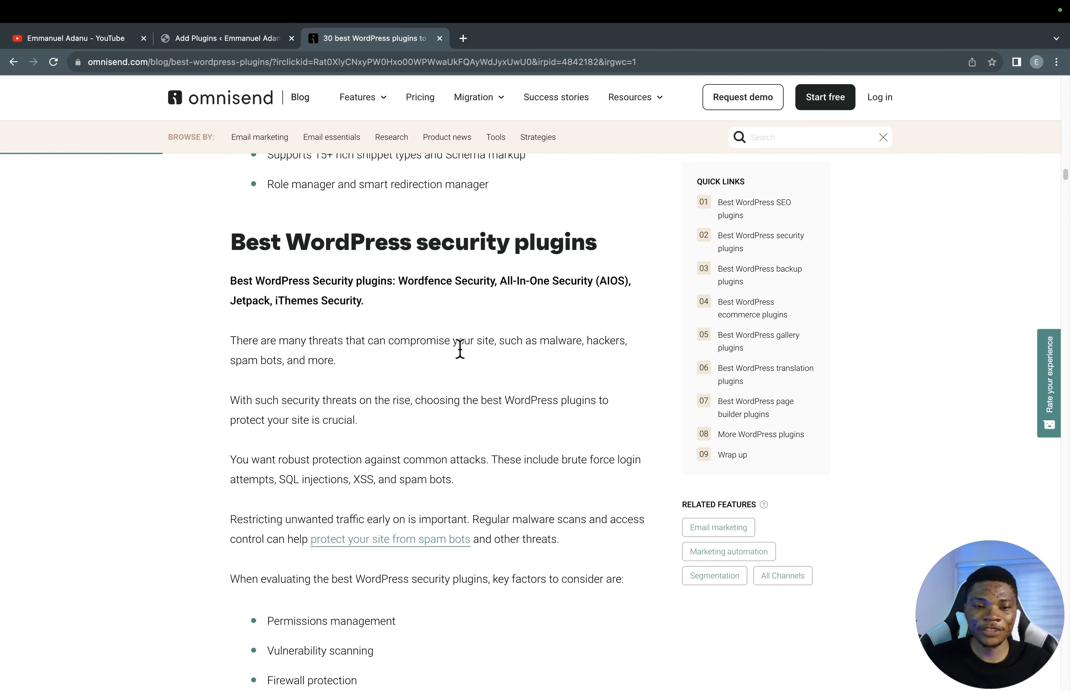
scroll(371, 413, "down", 20)
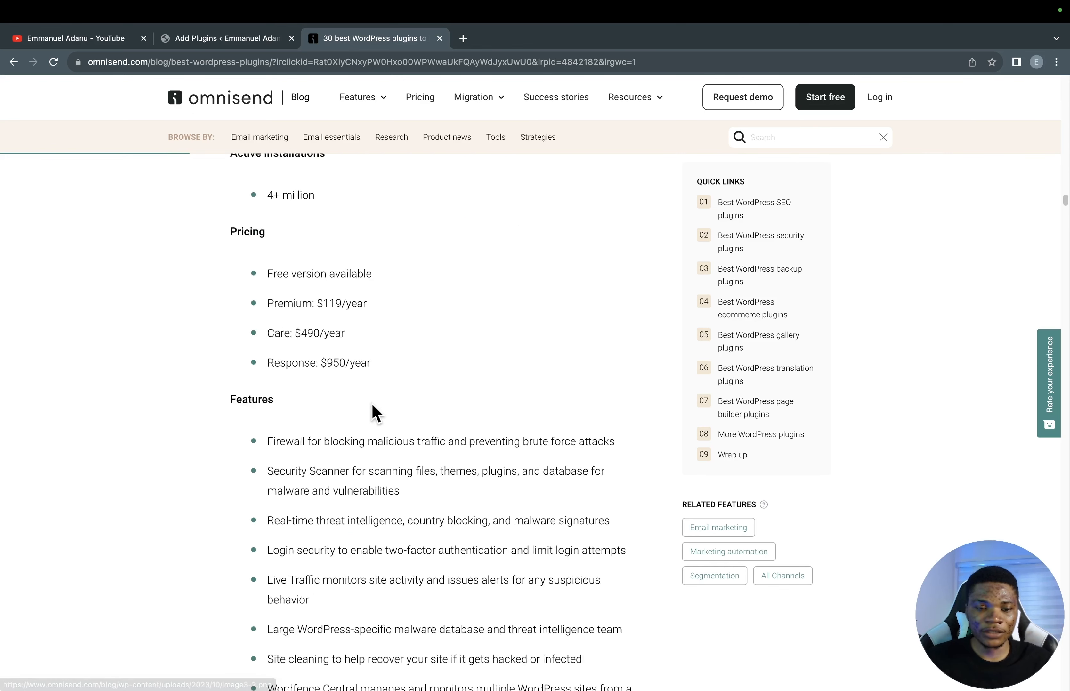
scroll(372, 410, "down", 20)
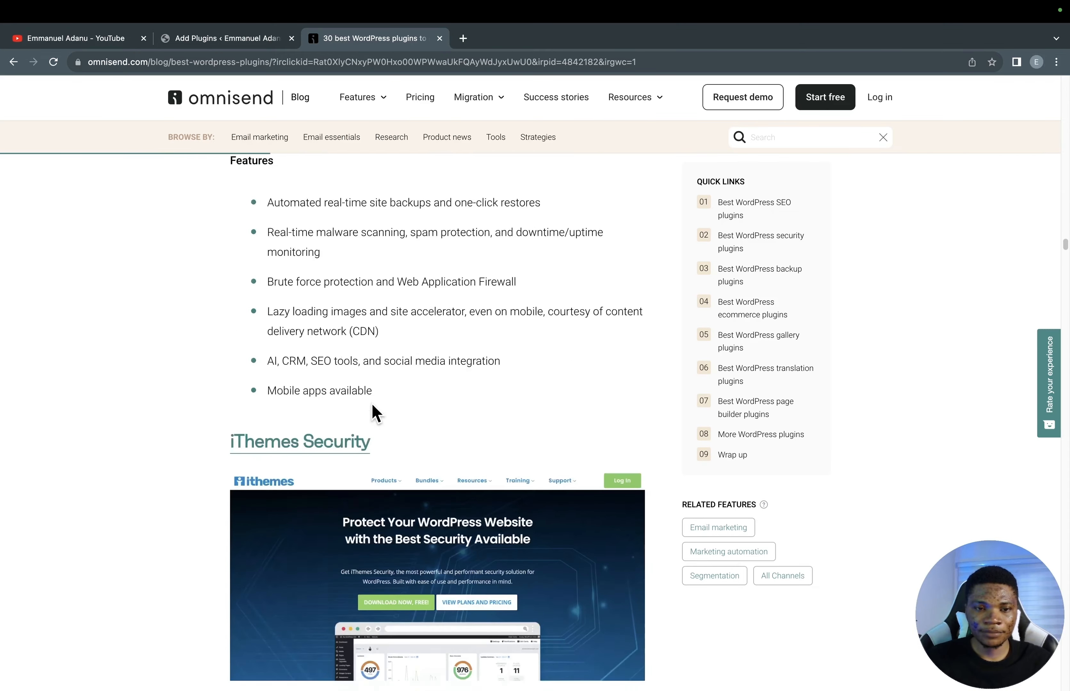
scroll(371, 413, "down", 15)
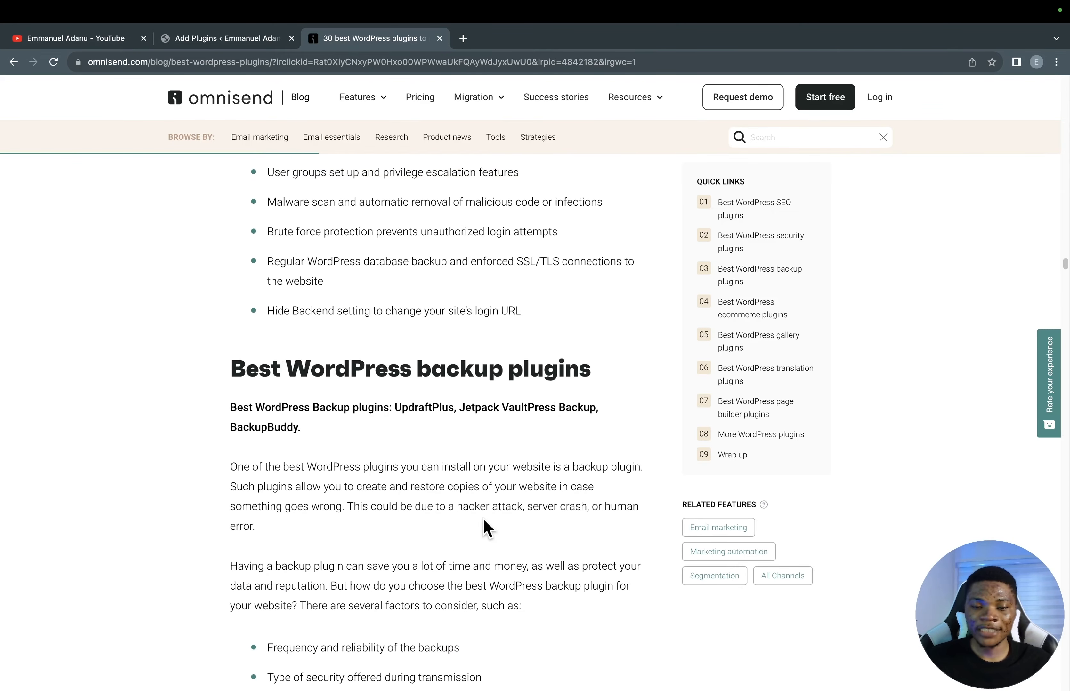
scroll(486, 525, "down", 20)
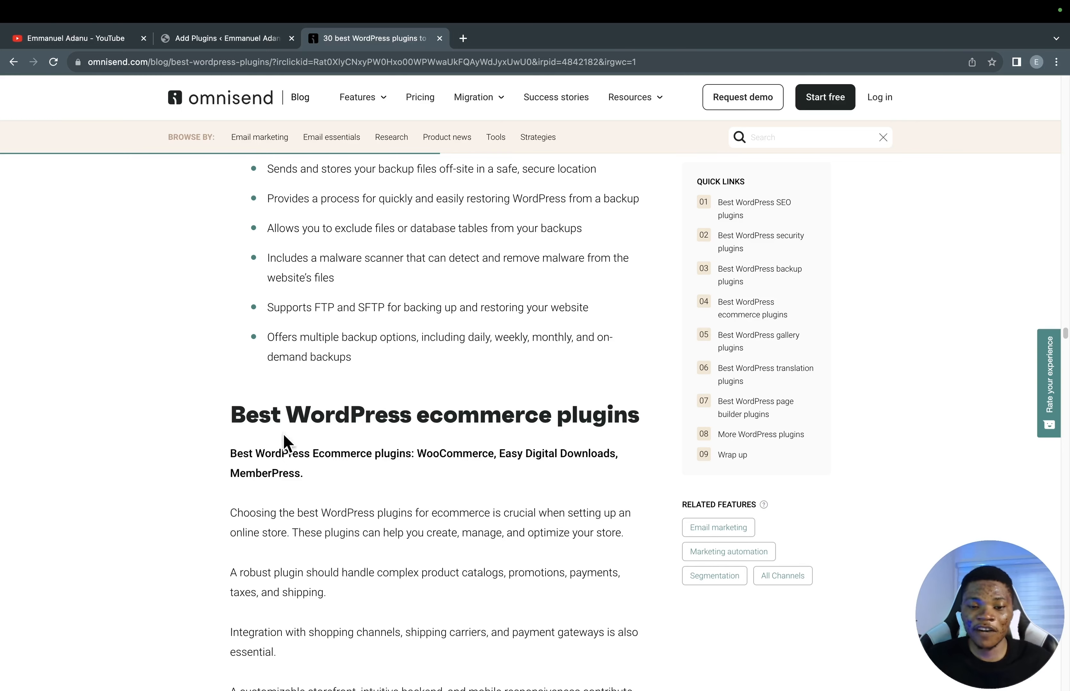
scroll(546, 398, "down", 20)
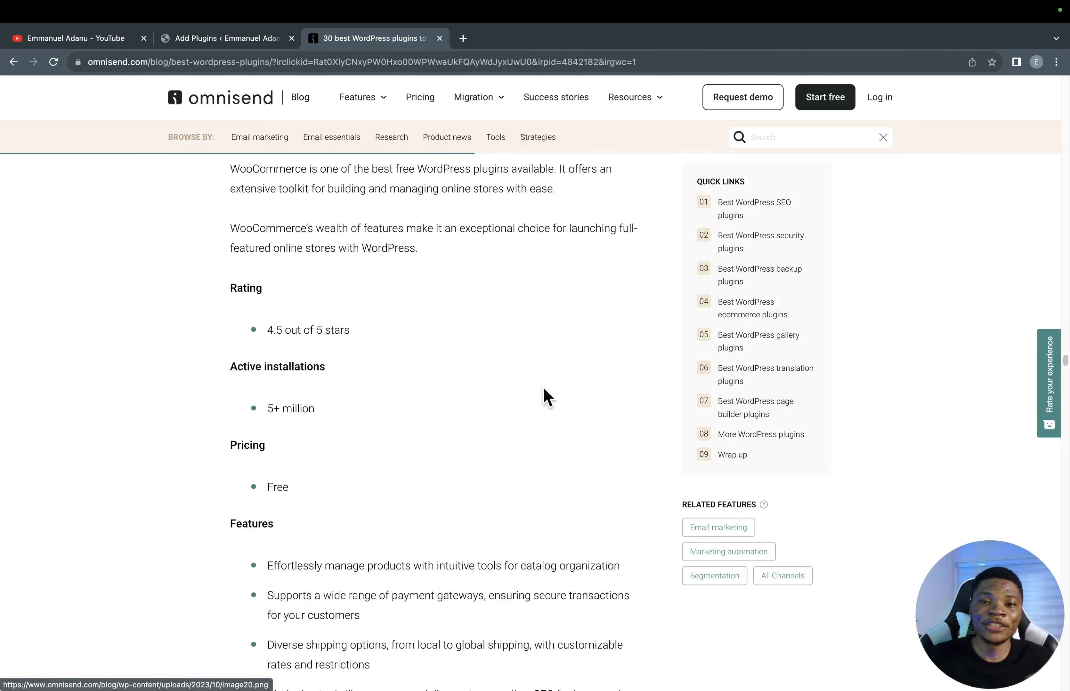
scroll(546, 398, "down", 5)
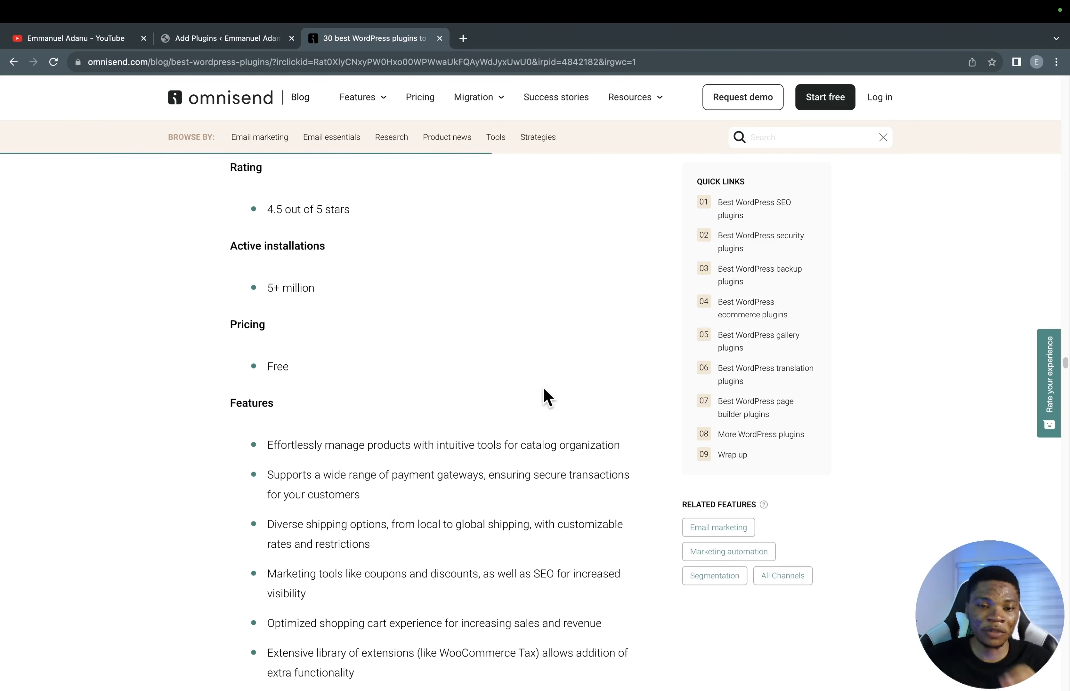
scroll(546, 391, "down", 20)
Step: Go back through the plugin sections to the beginning of the article
scroll(546, 389, "up", 20)
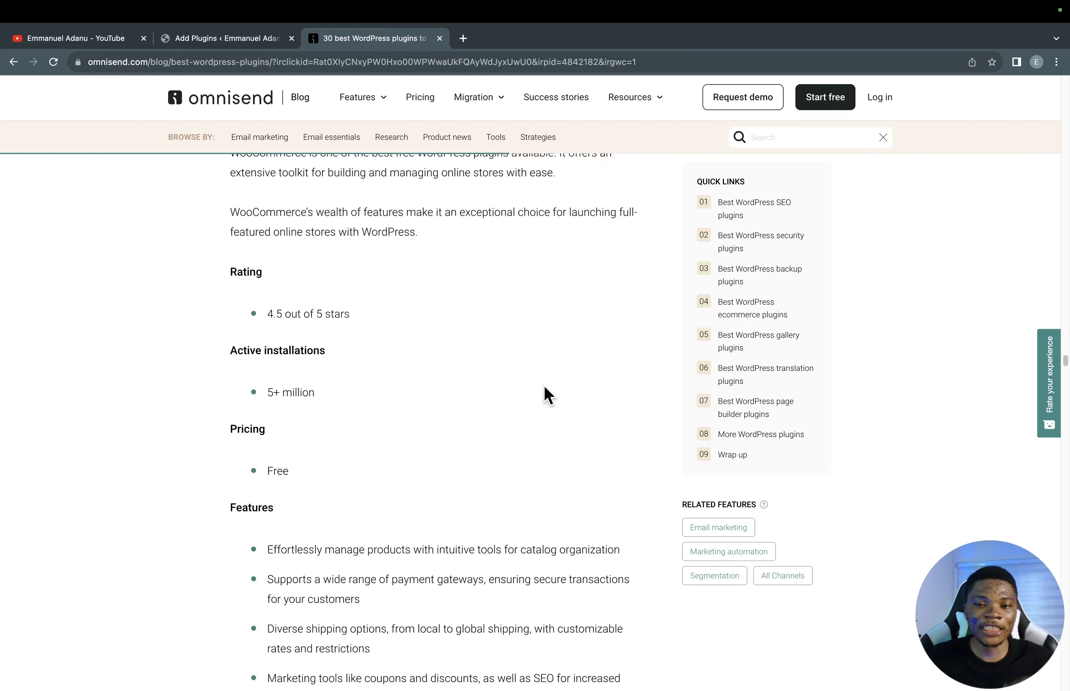
scroll(547, 395, "up", 20)
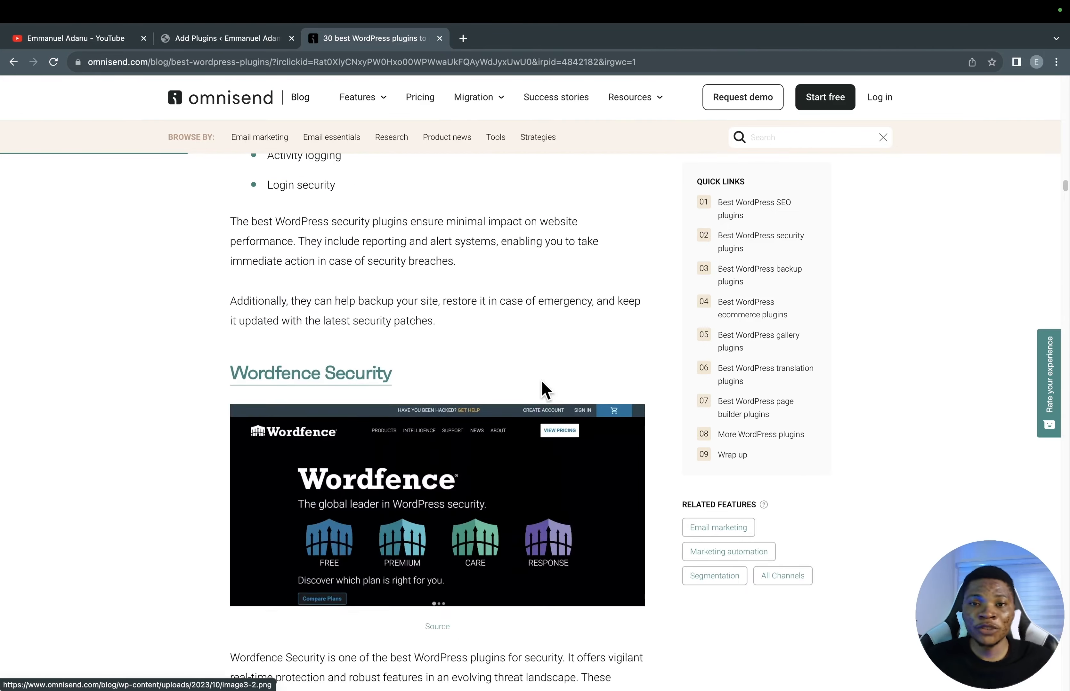
scroll(546, 390, "up", 20)
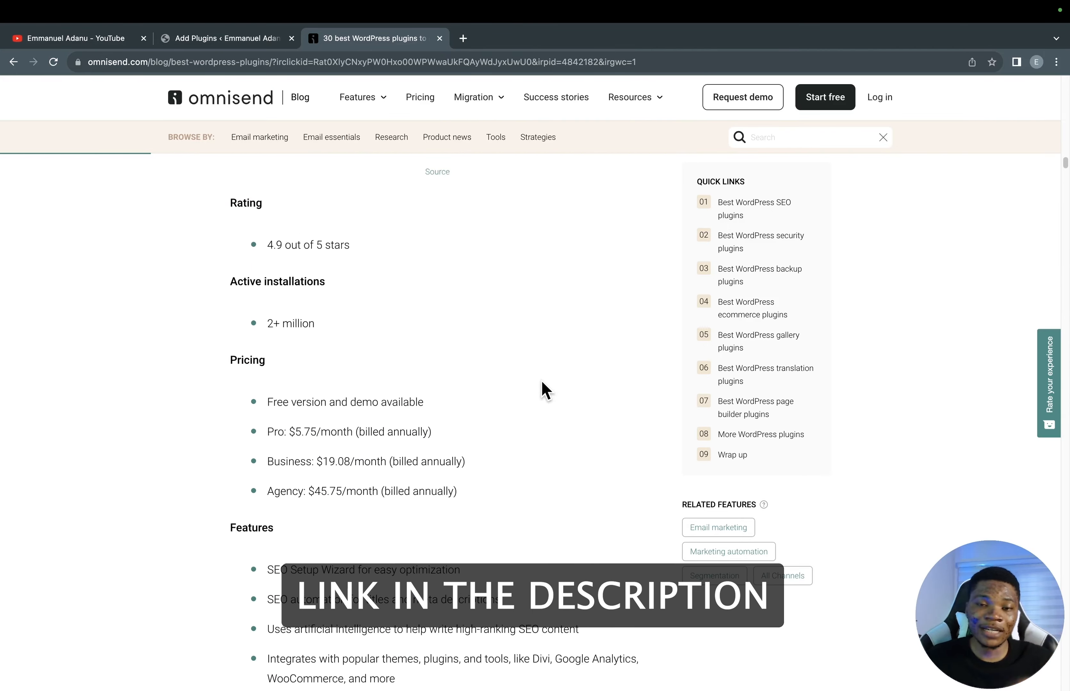
scroll(546, 391, "up", 20)
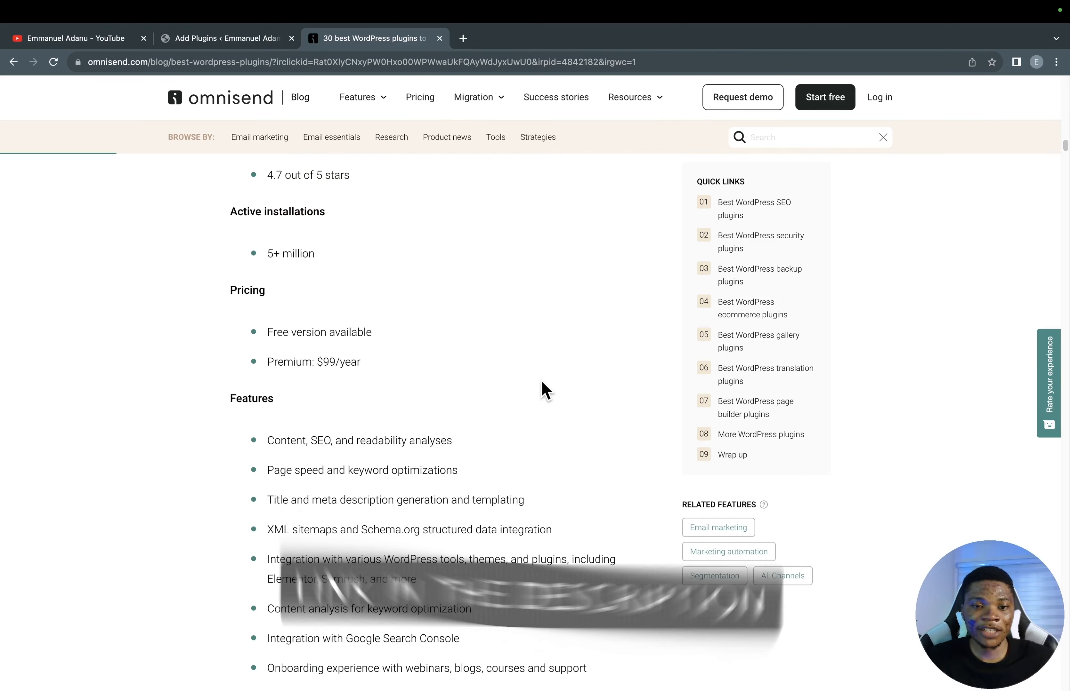
scroll(545, 390, "up", 20)
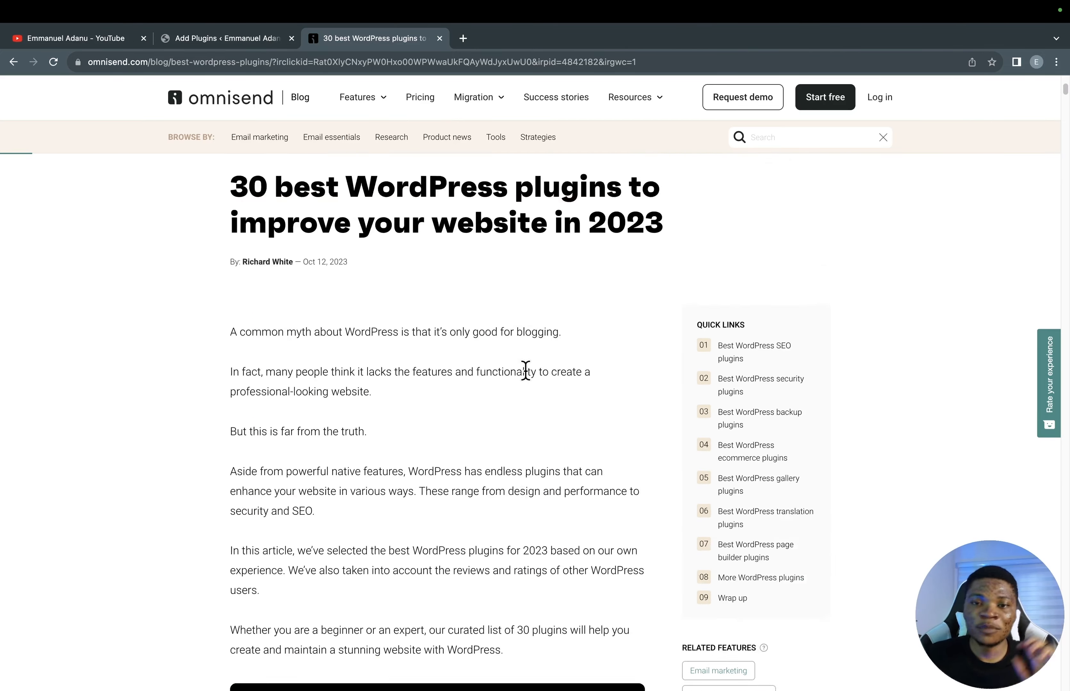
scroll(524, 371, "up", 10)
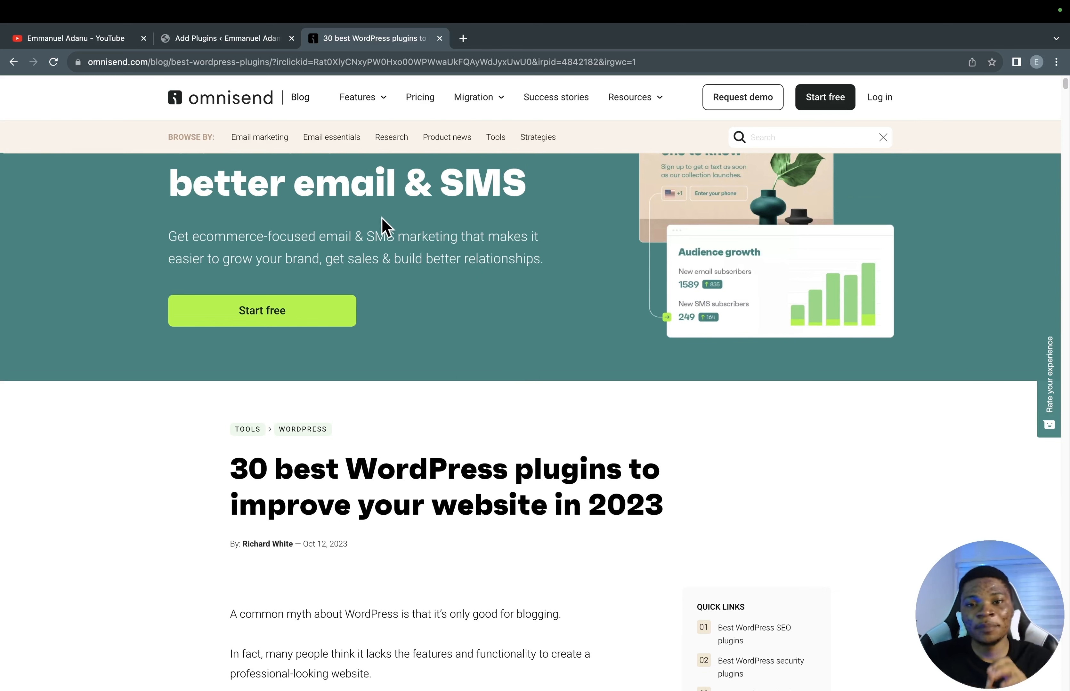
scroll(385, 228, "up", 3)
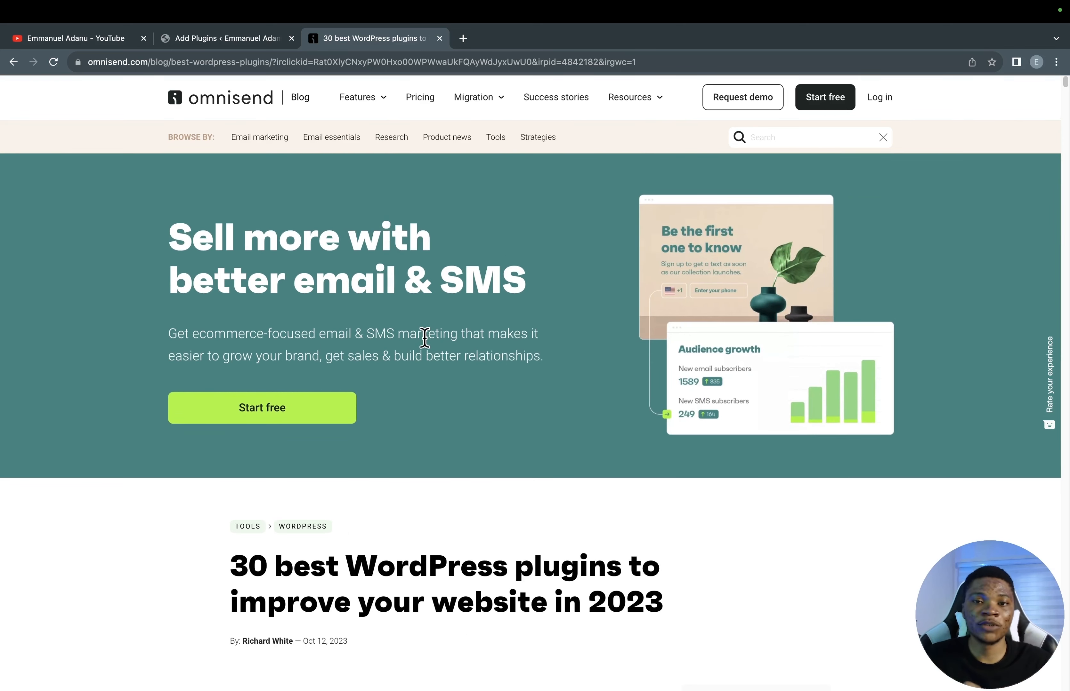
Step: Switch to the WordPress Add Plugins page, then install and activate the Starter Templates plugin by Brainstorm Force
left_click(239, 38)
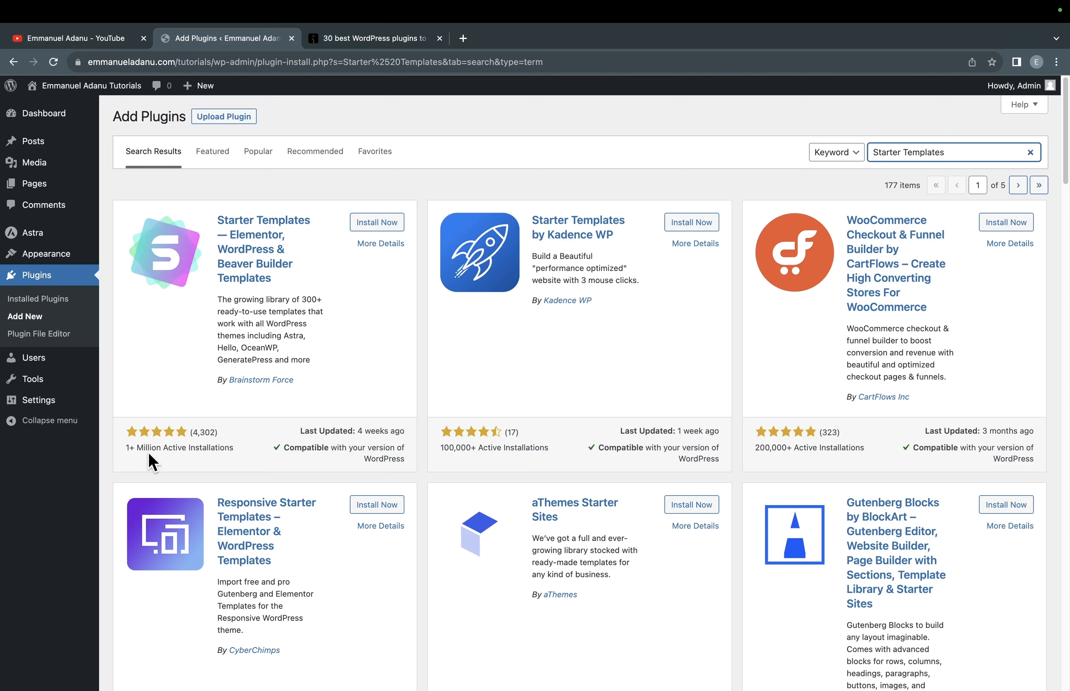
left_click(377, 222)
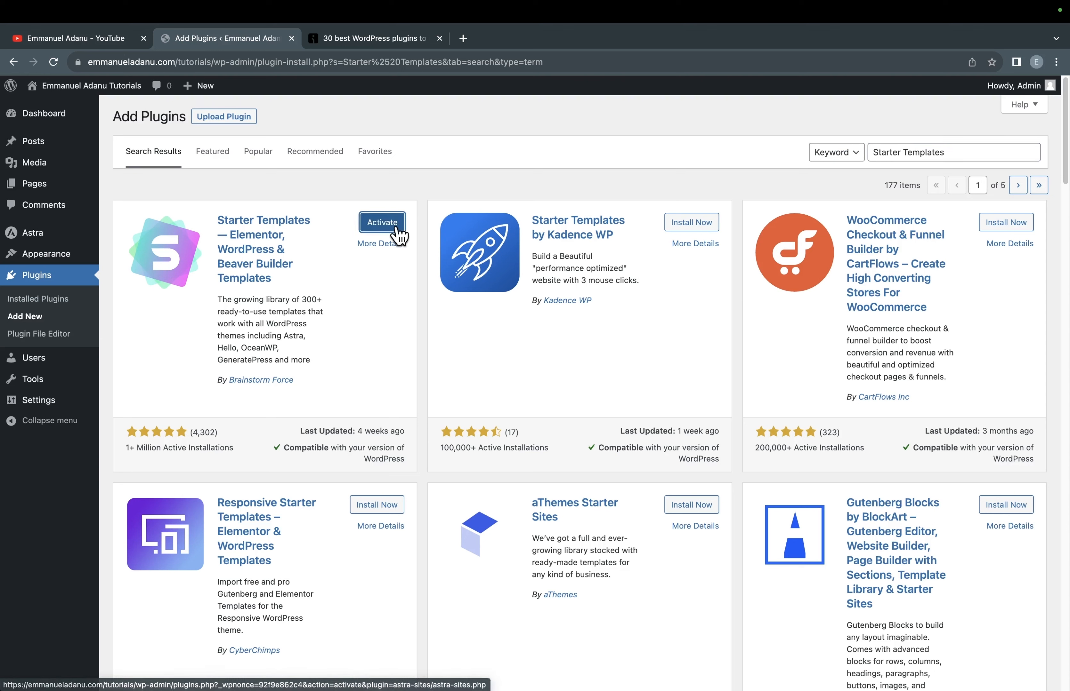
left_click(391, 226)
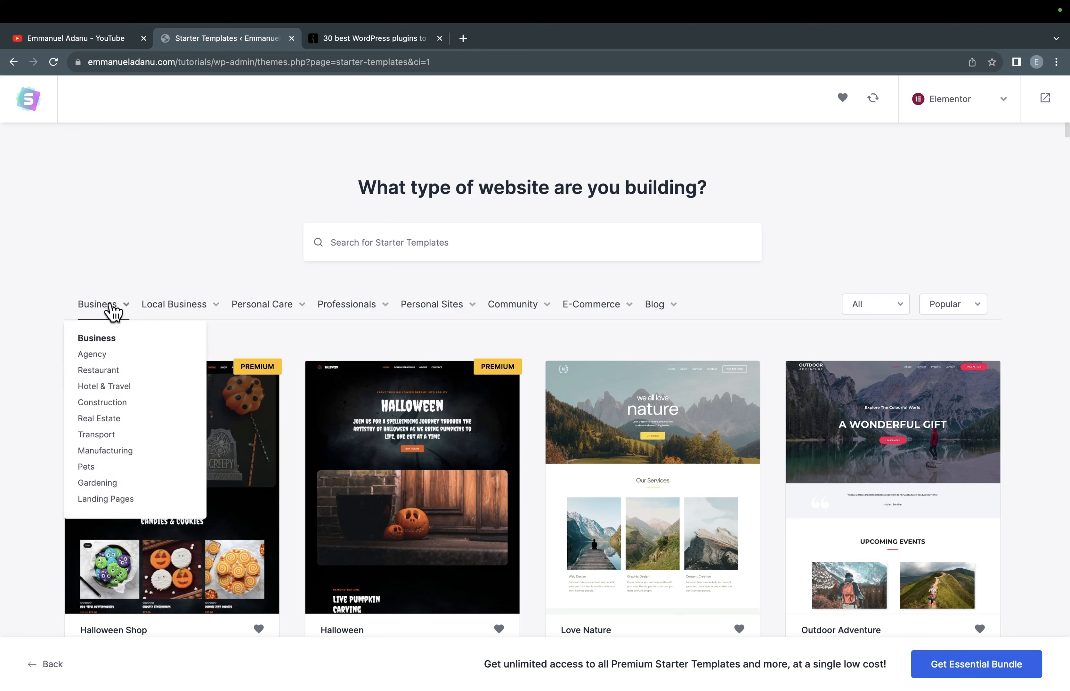
Step: Filter the Elementor starter templates to the Restaurant category under Business and select the Steak House template
mouse_move(110, 315)
left_click(96, 370)
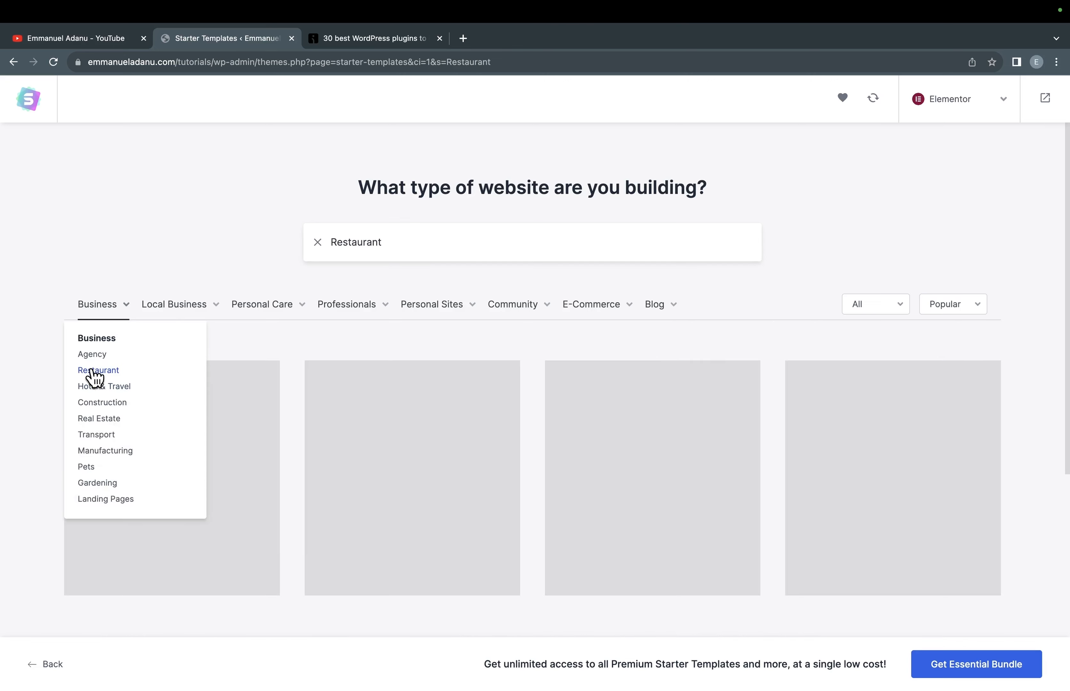
scroll(489, 396, "down", 5)
scroll(489, 395, "down", 8)
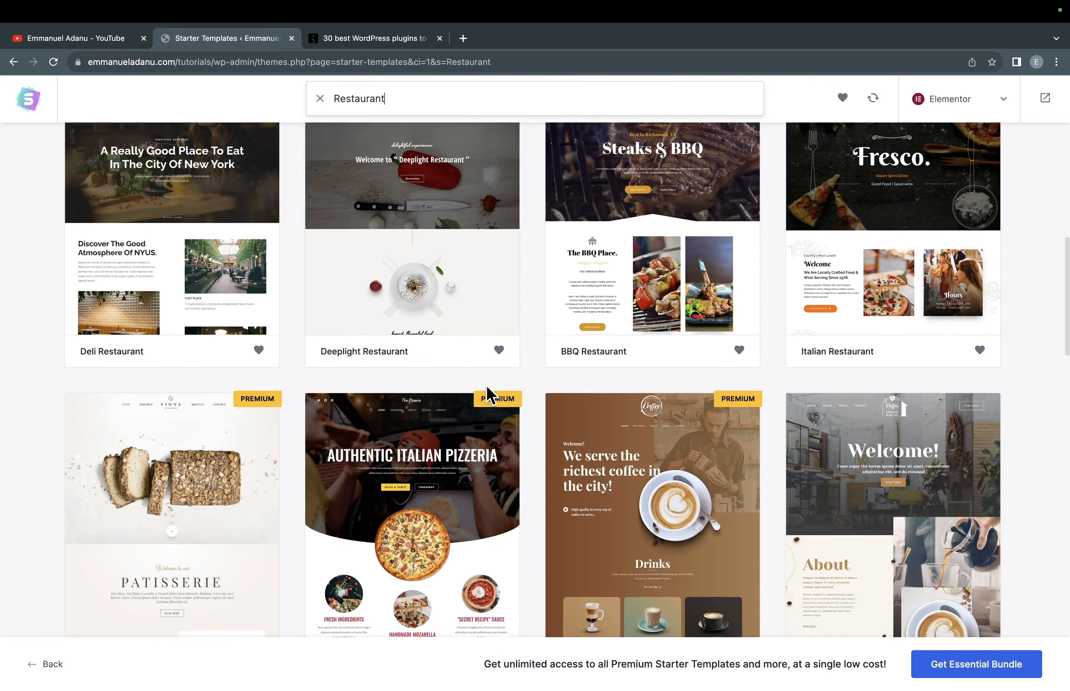
scroll(489, 395, "down", 5)
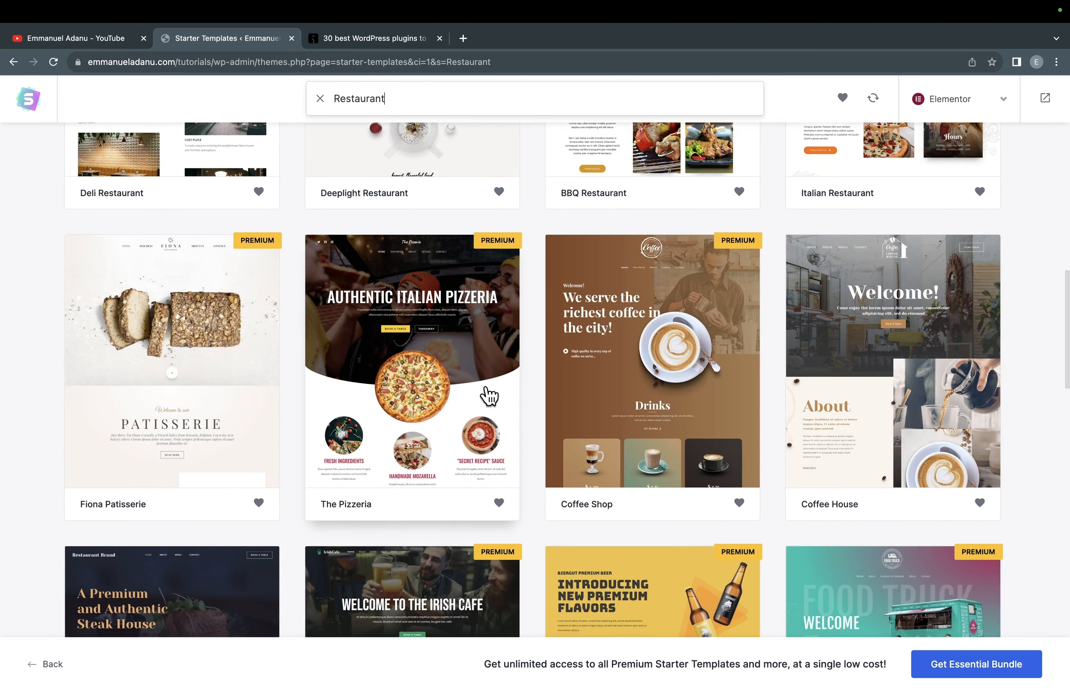
scroll(206, 512, "down", 2)
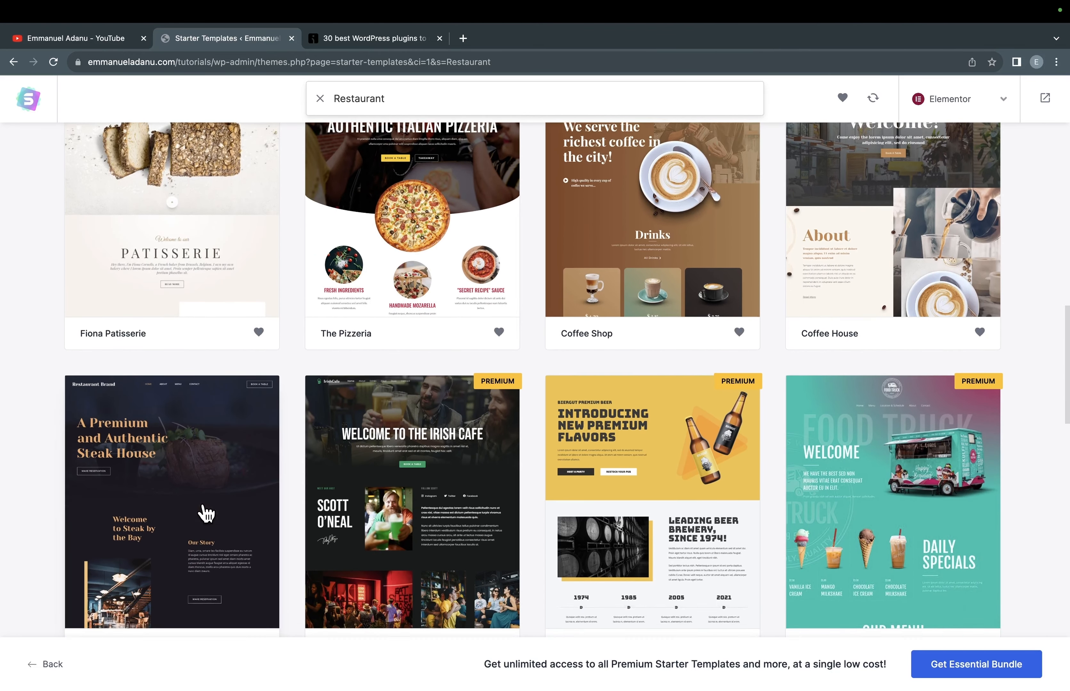
scroll(674, 503, "down", 3)
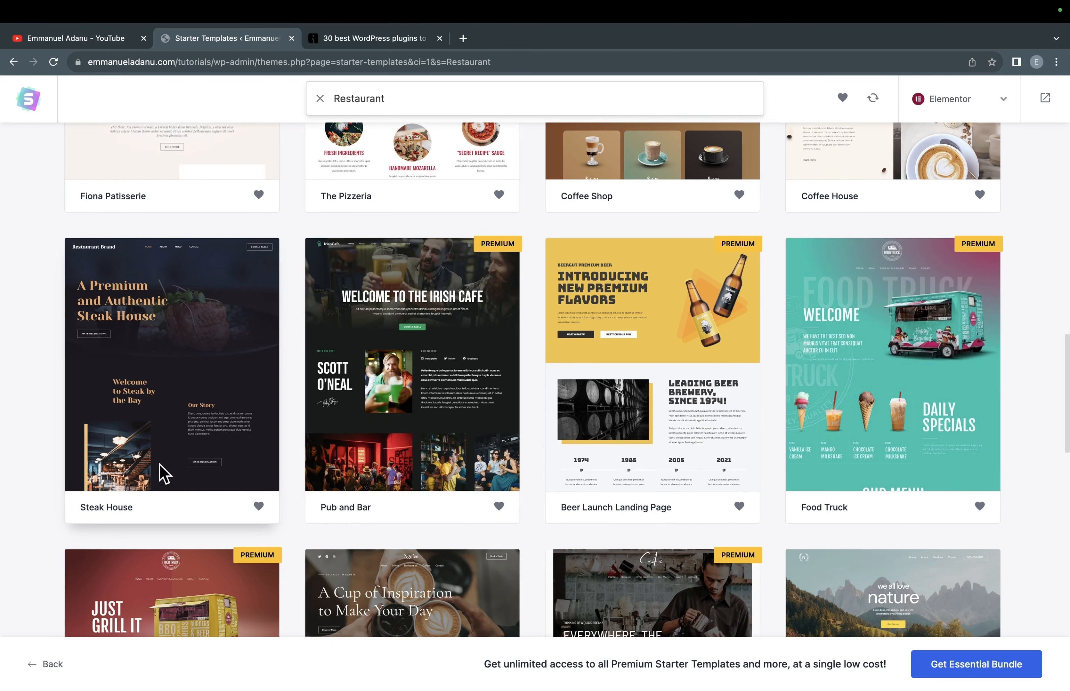
left_click(177, 424)
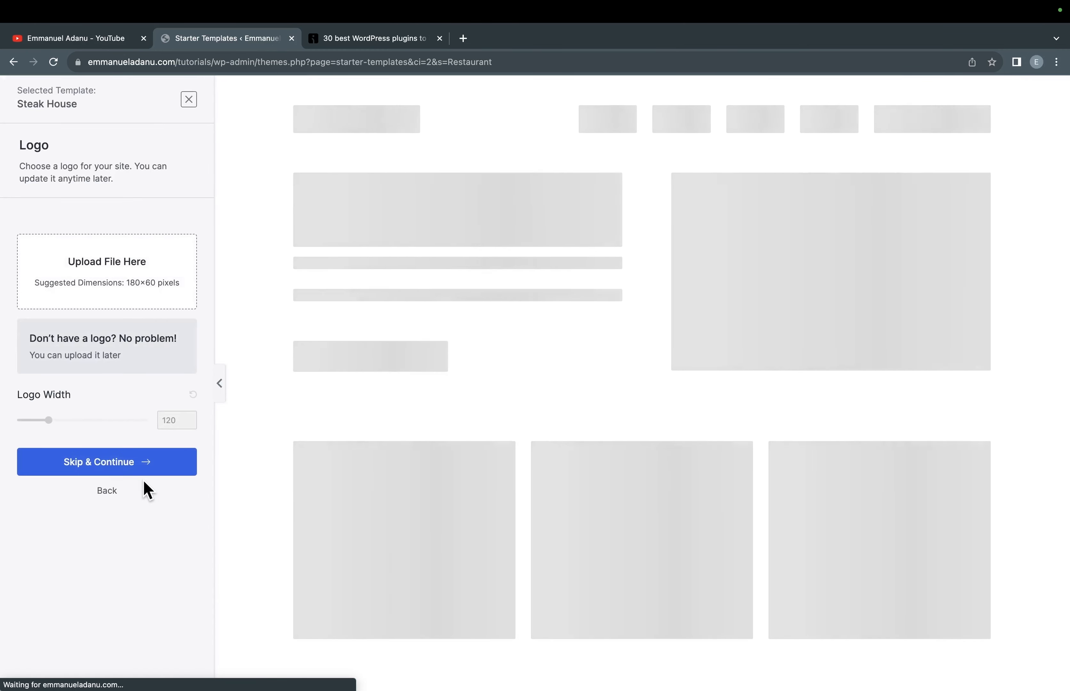
Step: Skip the logo upload and continue with the template's default colors and fonts
left_click(112, 464)
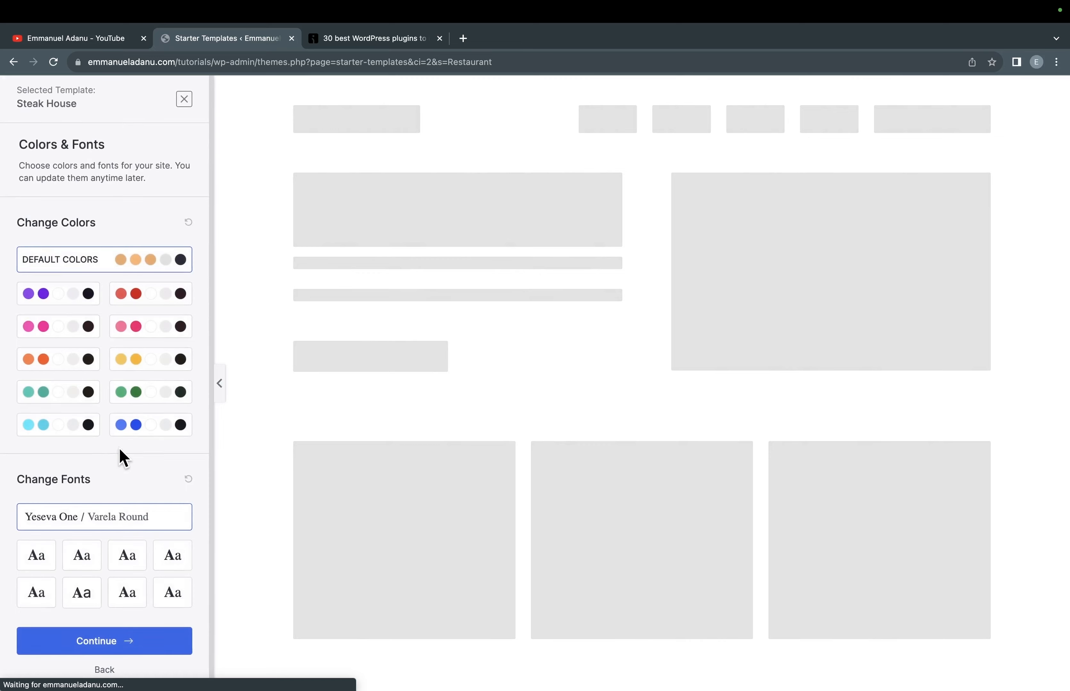
left_click(114, 645)
Step: Enter the first name and work email, and set the profile to Expert building a website for Myself/My Company
left_click(411, 275)
type("Emmanuel")
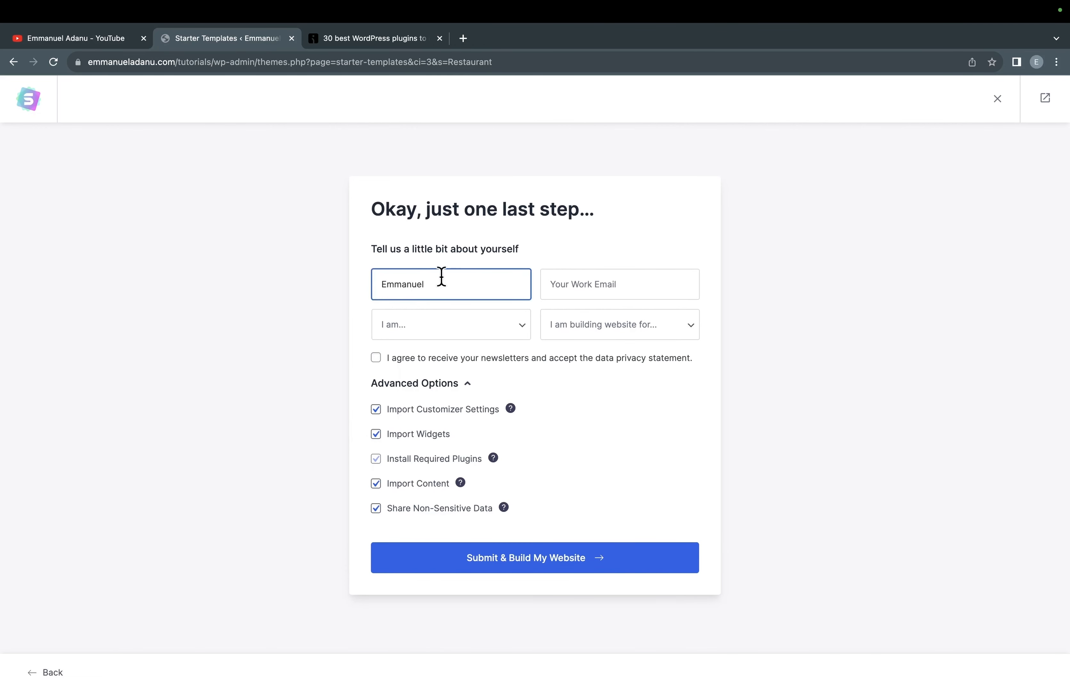
left_click(449, 324)
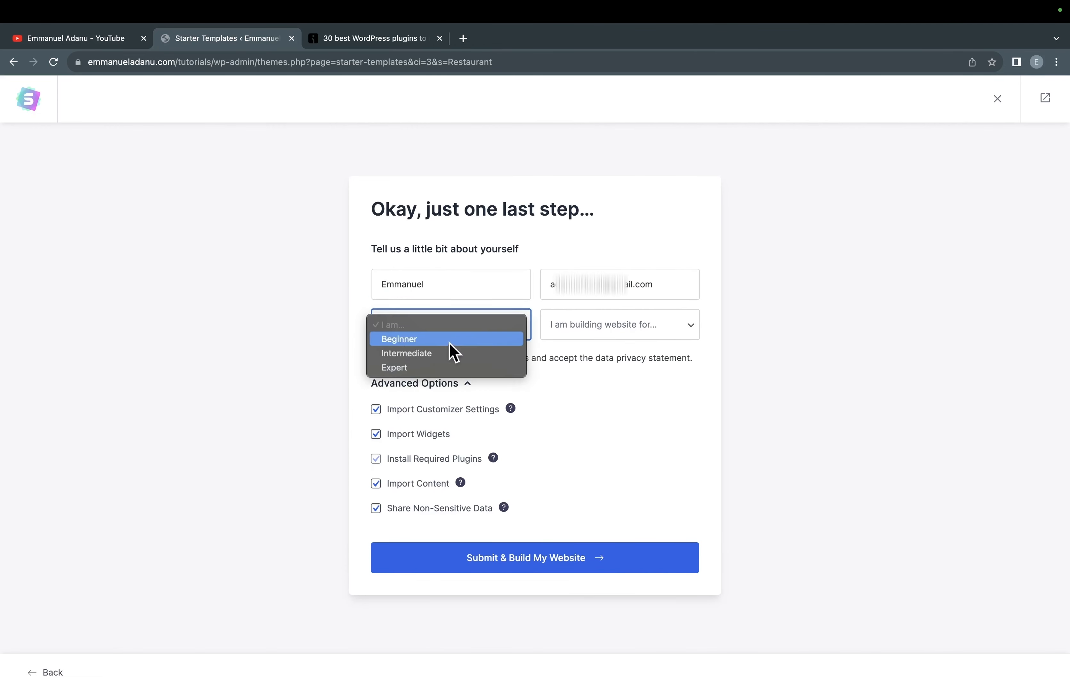
left_click(410, 369)
left_click(575, 331)
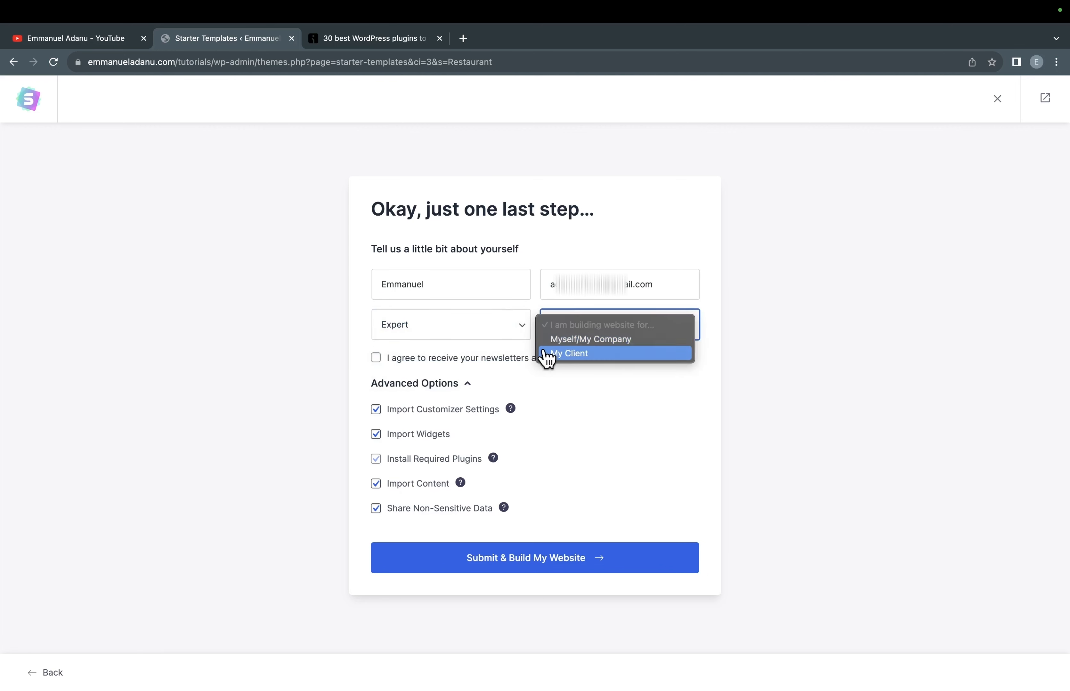
left_click(592, 341)
left_click(591, 337)
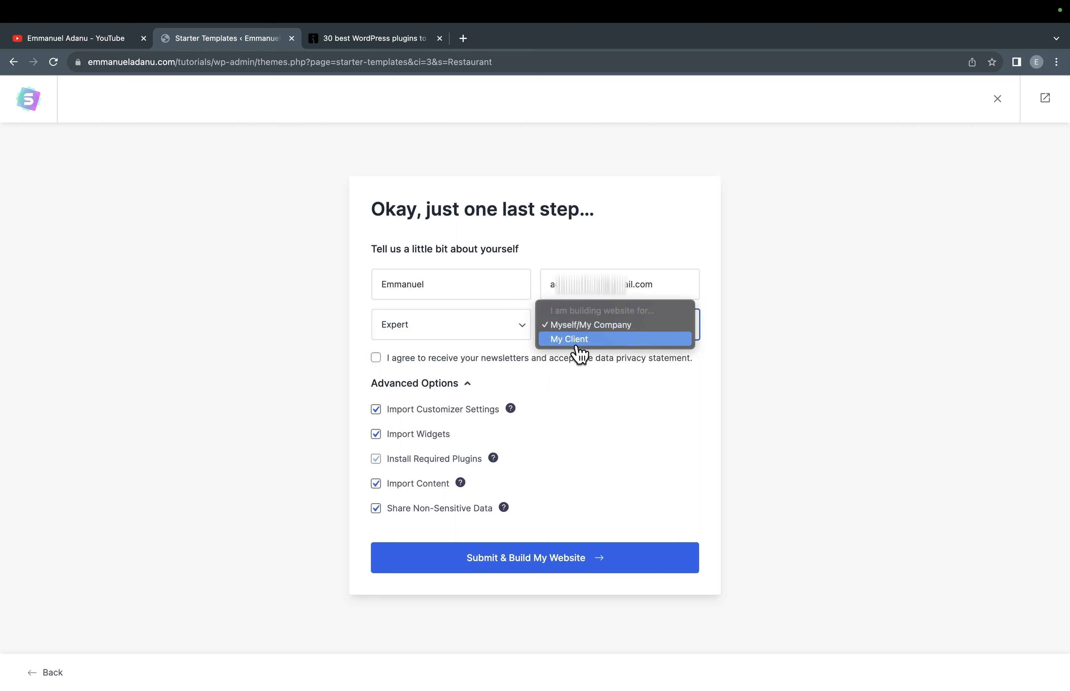
key("Escape")
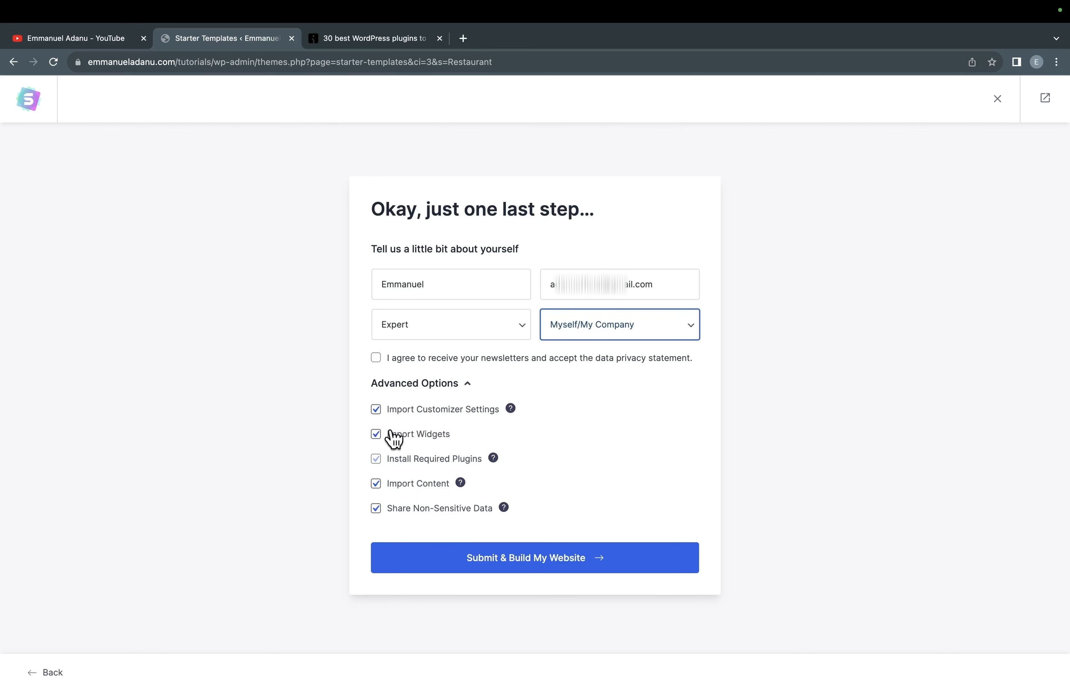
Step: Build the website with all advanced import options enabled and open the finished site
left_click(374, 463)
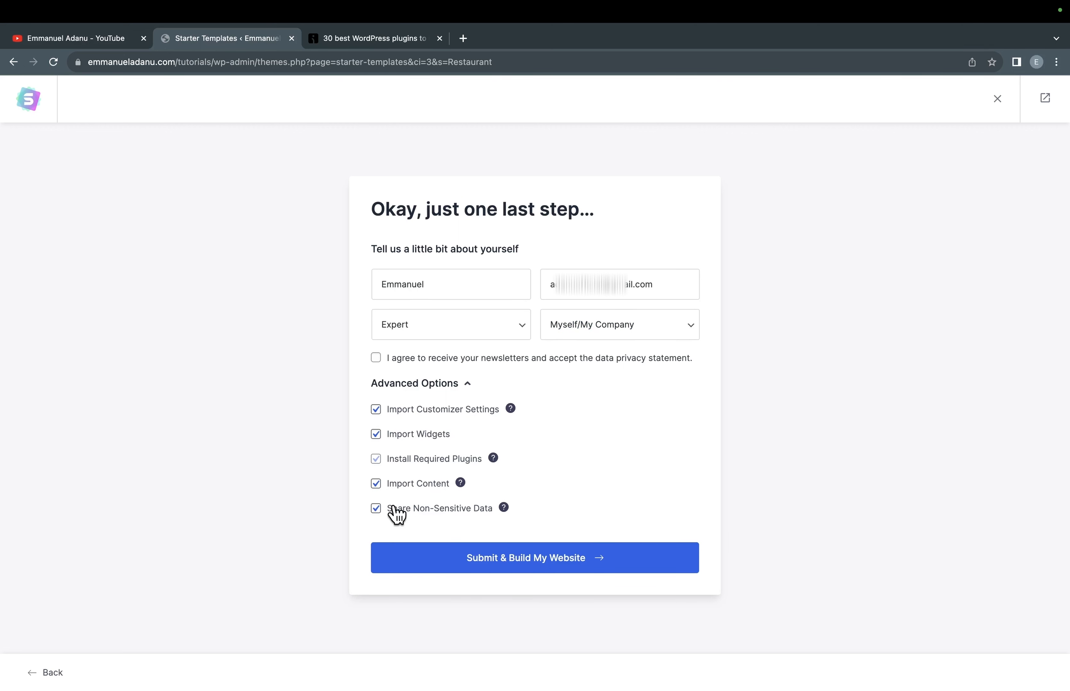
left_click(543, 571)
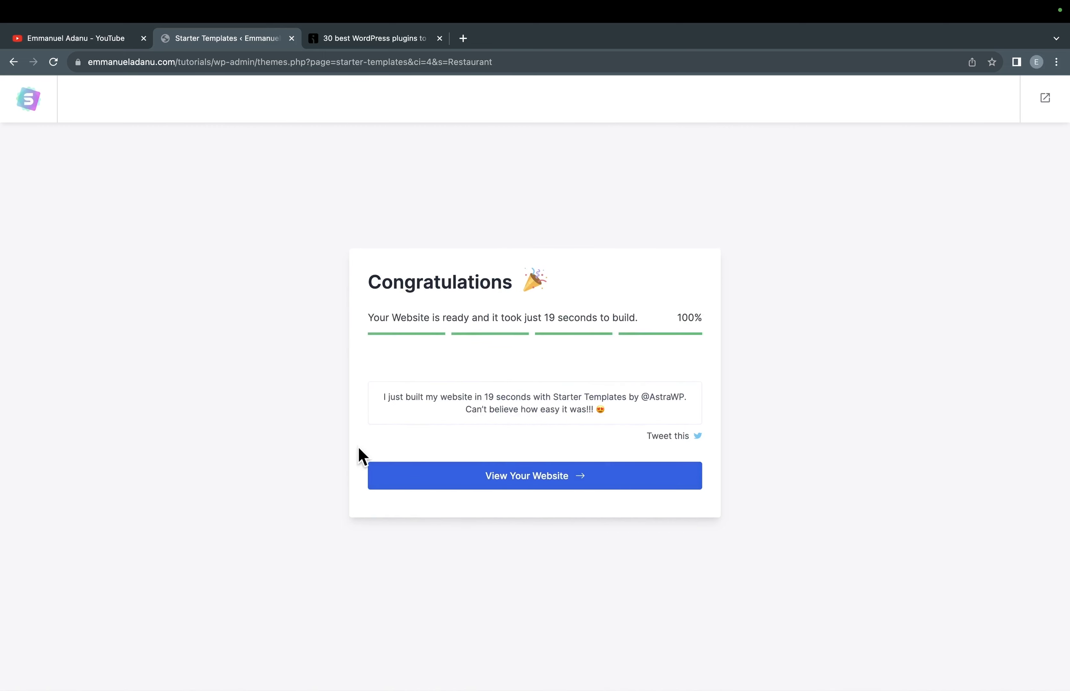
left_click(546, 484)
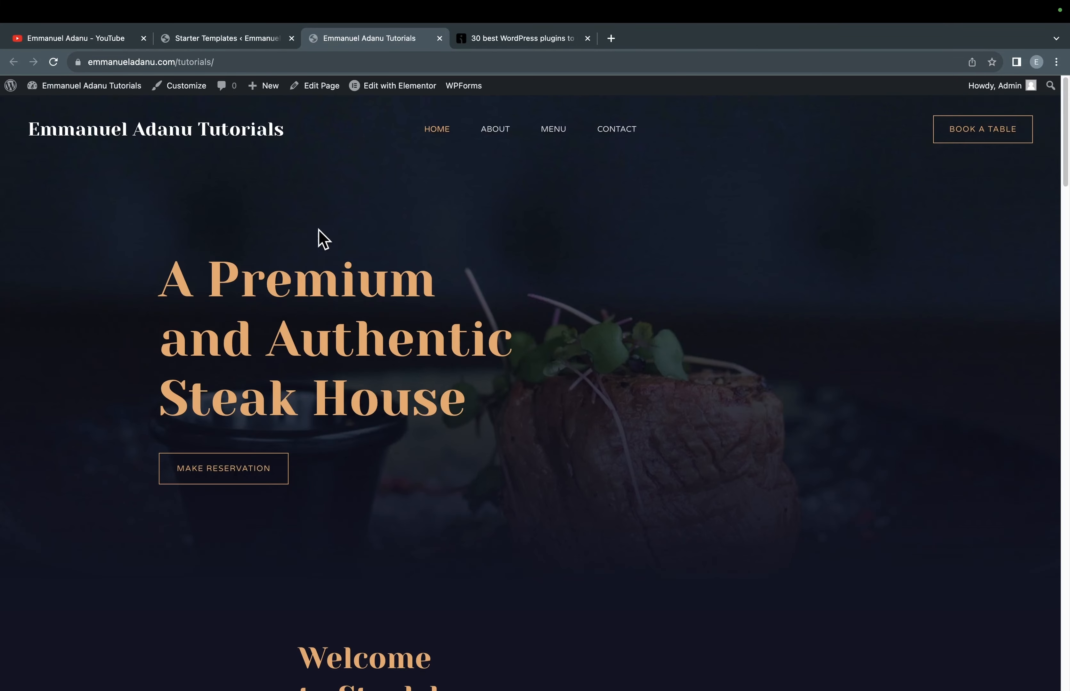
Step: Examine the generated steak house home page from the hero section down to the testimonials and back
scroll(317, 240, "down", 3)
scroll(316, 246, "down", 20)
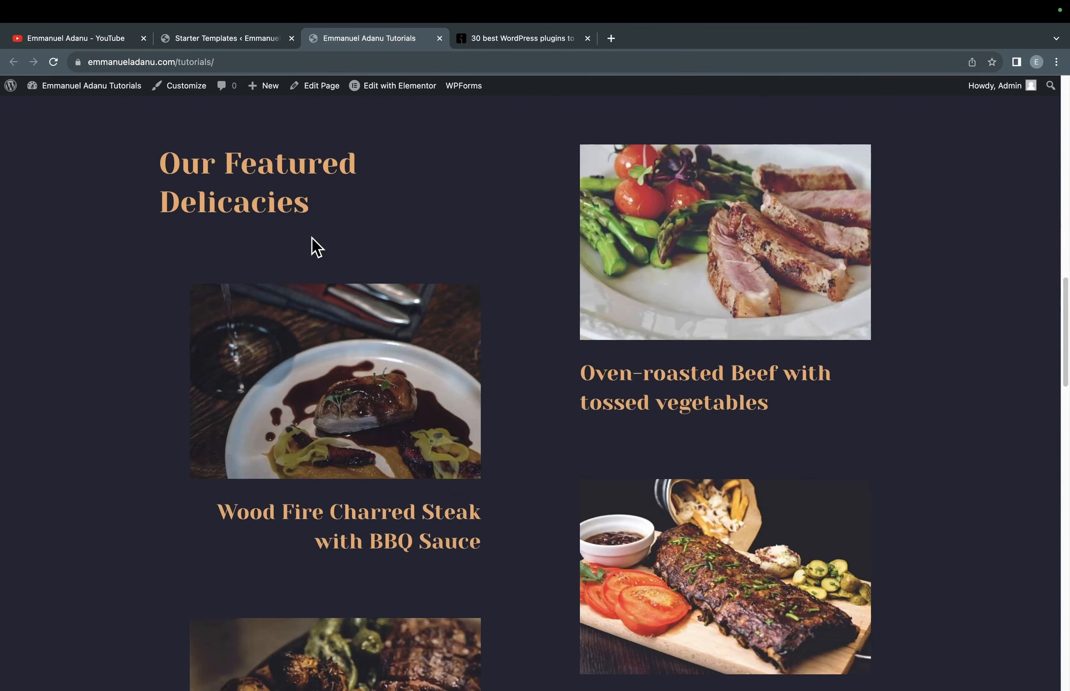
scroll(314, 243, "down", 20)
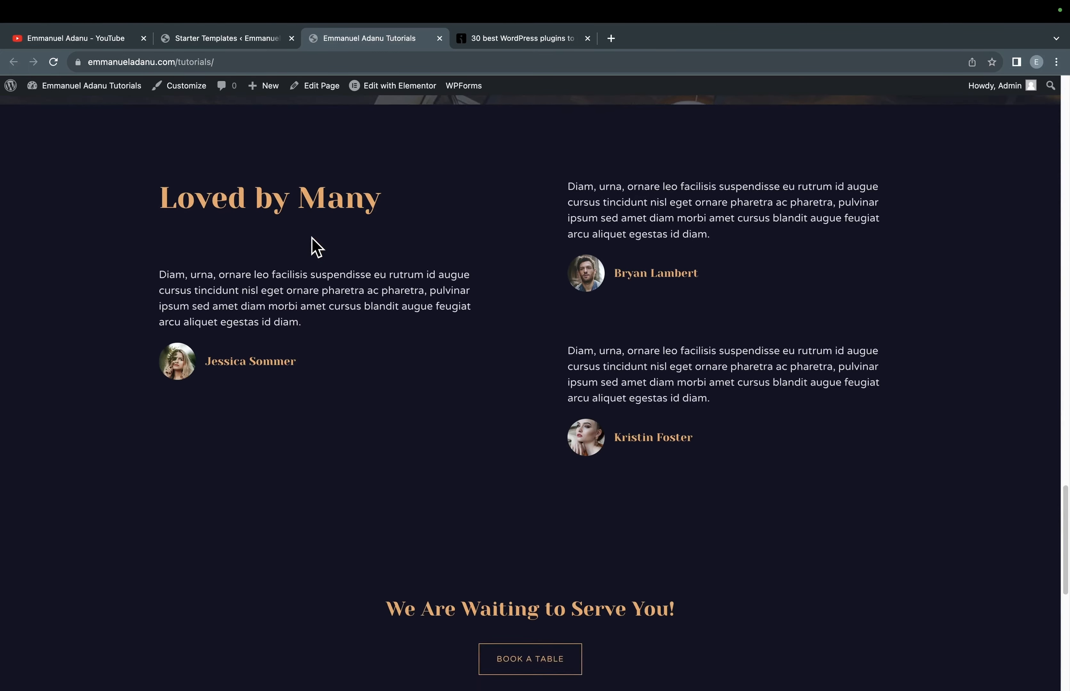
scroll(317, 245, "up", 10)
scroll(318, 248, "up", 15)
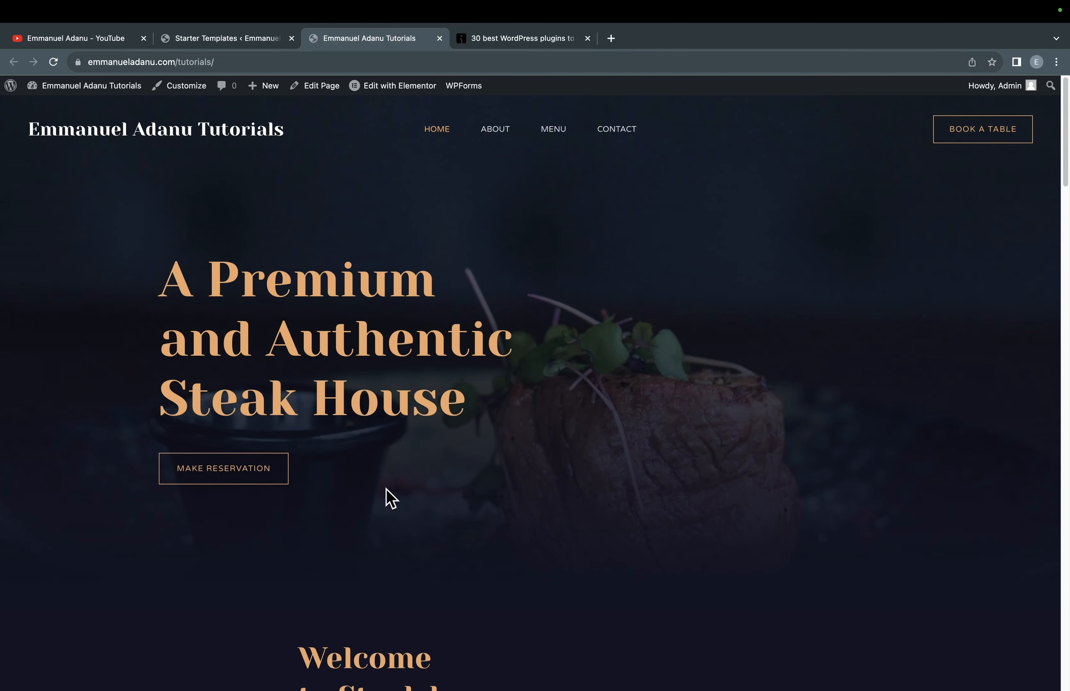
scroll(390, 498, "down", 10)
scroll(390, 498, "up", 5)
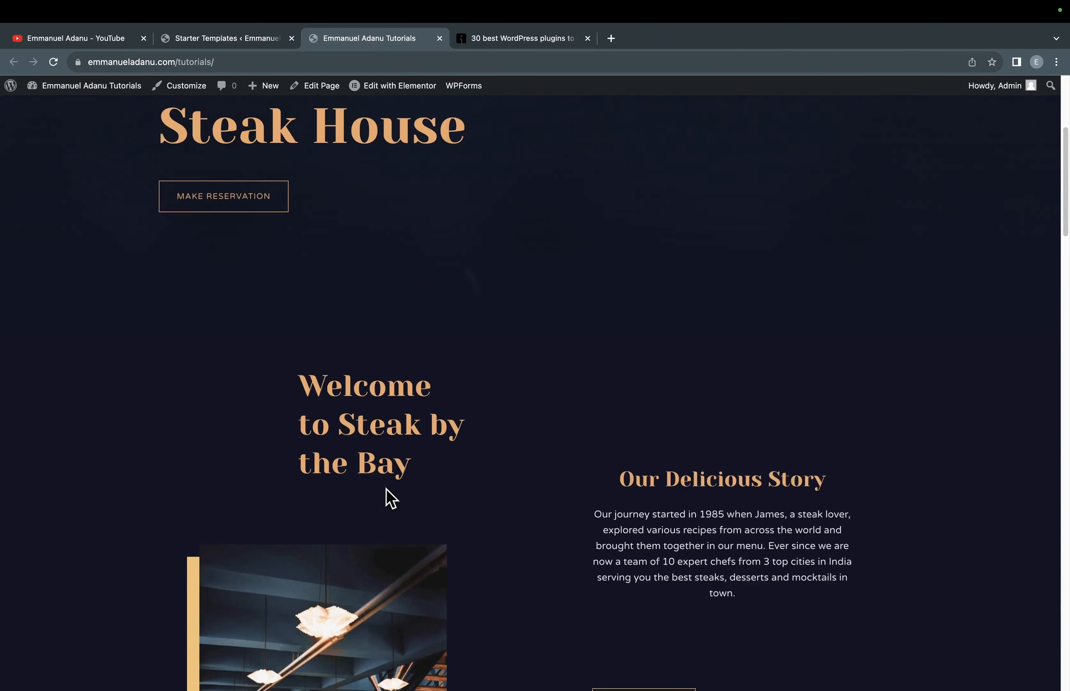
scroll(387, 490, "up", 6)
triple_click(538, 291)
left_click(536, 282)
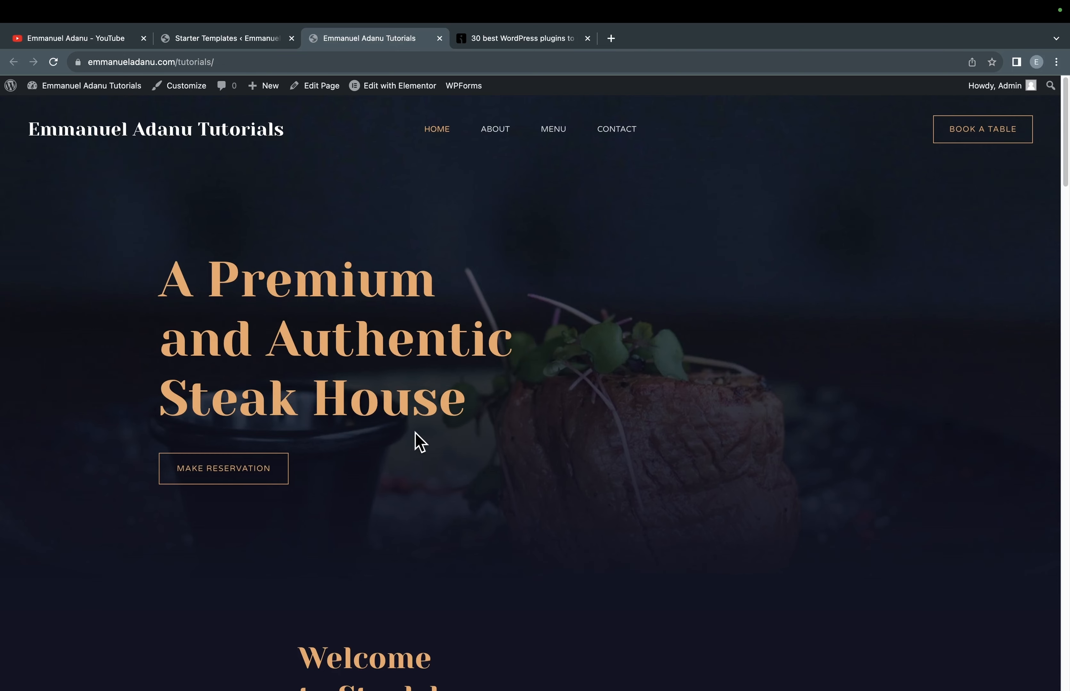
Step: Review the home page's welcome story, featured dishes and footer with location and opening hours, and return to its header
scroll(420, 443, "down", 2)
scroll(418, 436, "down", 10)
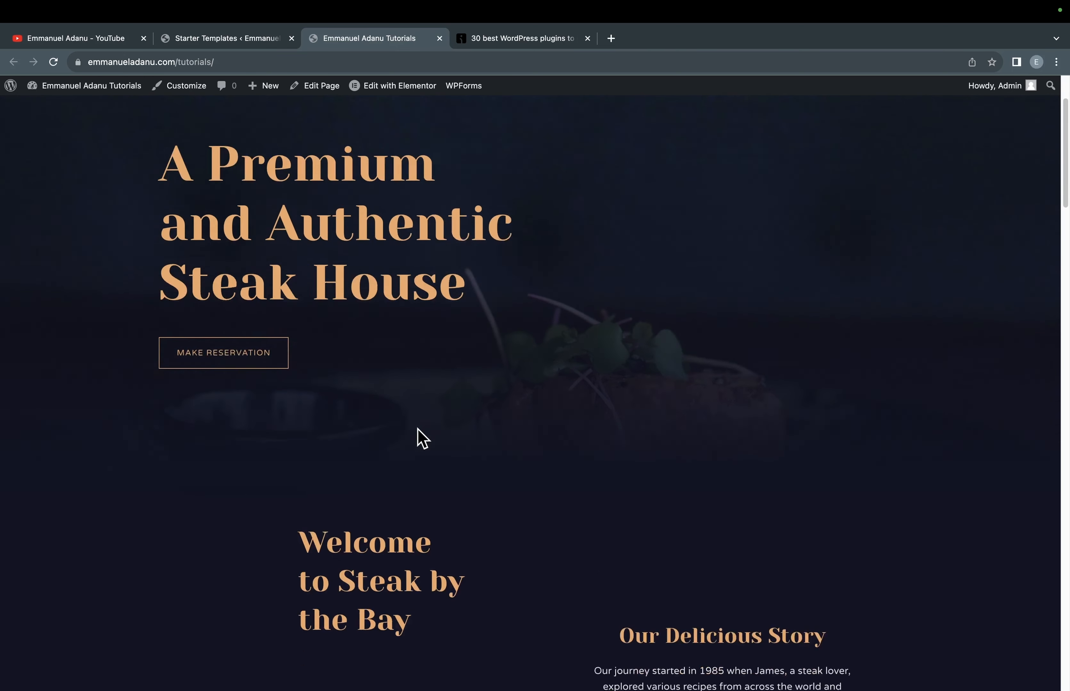
scroll(397, 509, "down", 20)
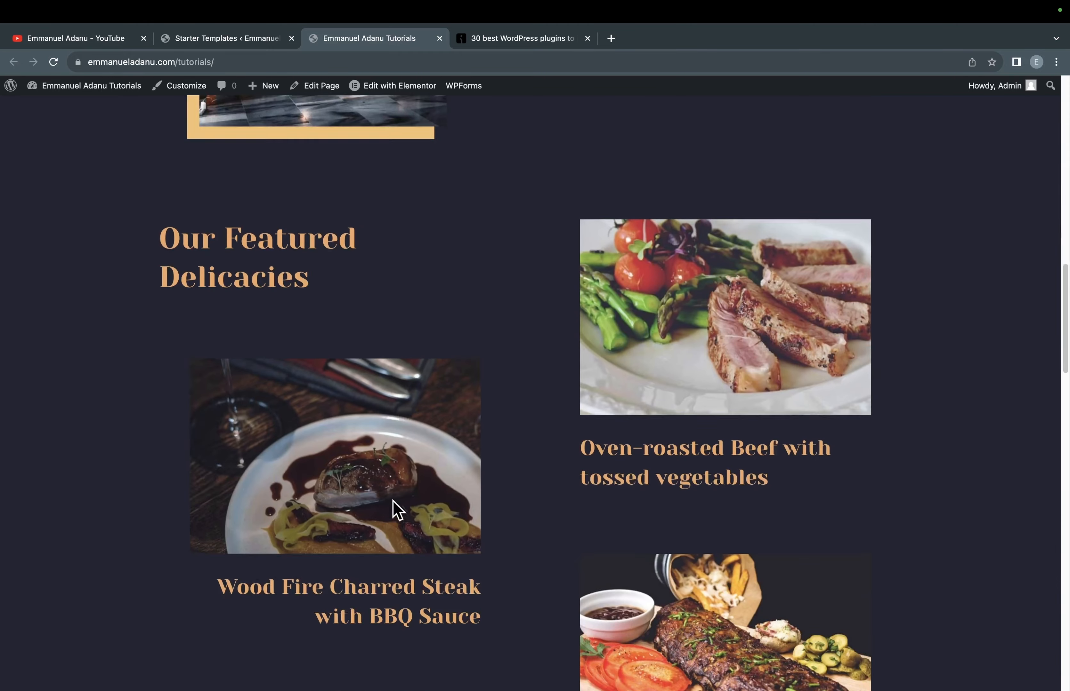
scroll(621, 455, "down", 6)
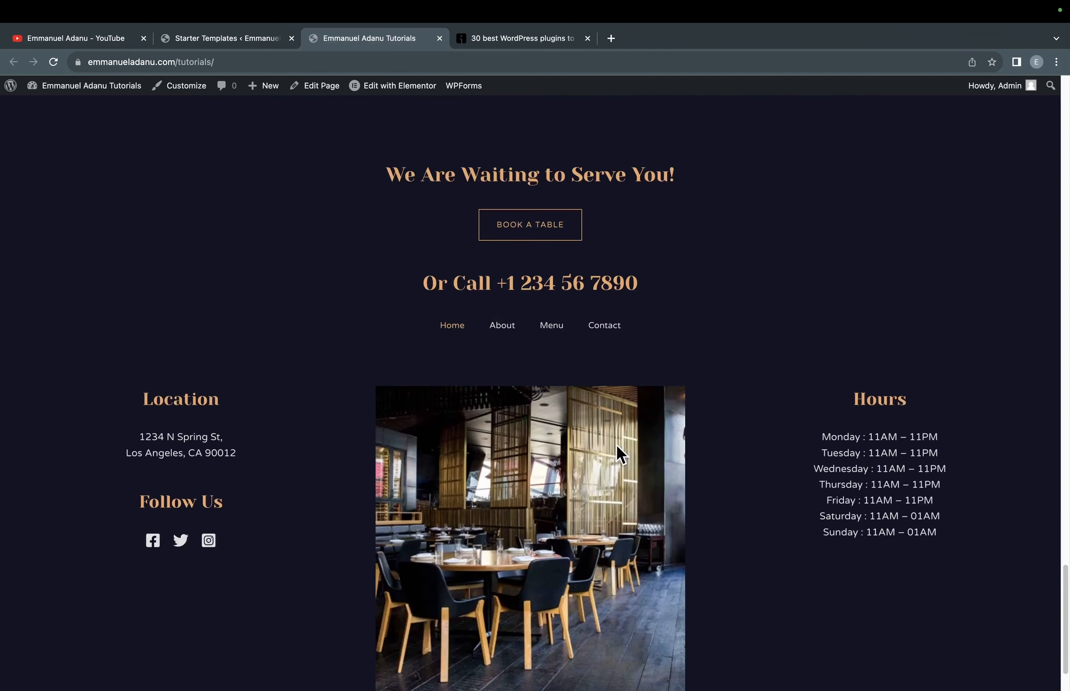
scroll(622, 454, "up", 20)
scroll(620, 454, "up", 4)
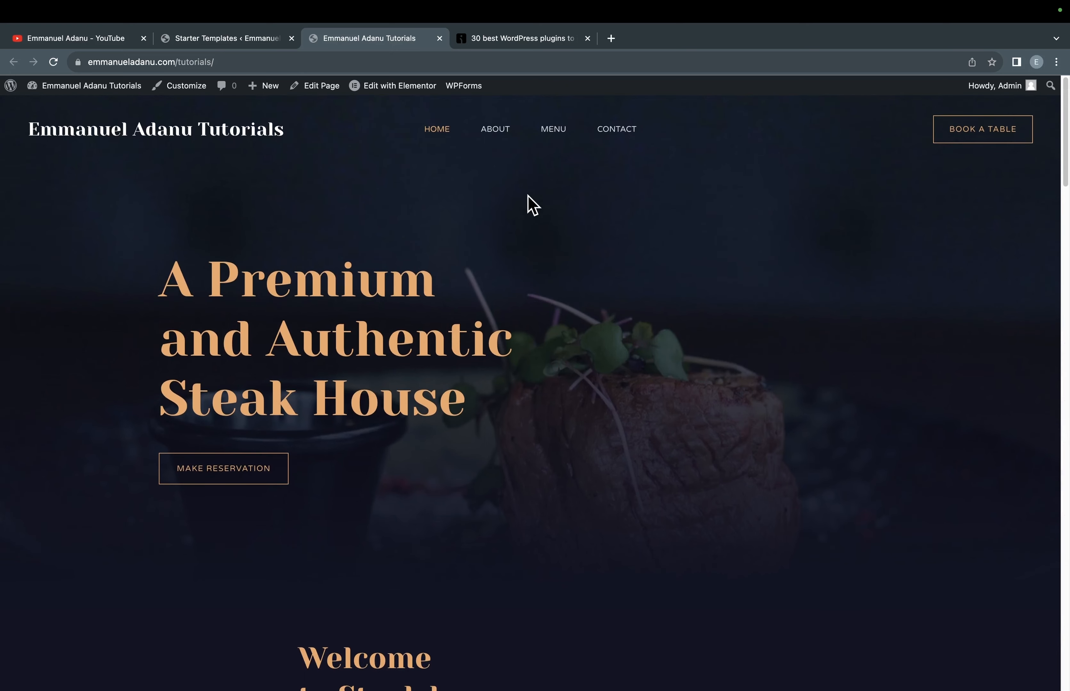
left_click(501, 129)
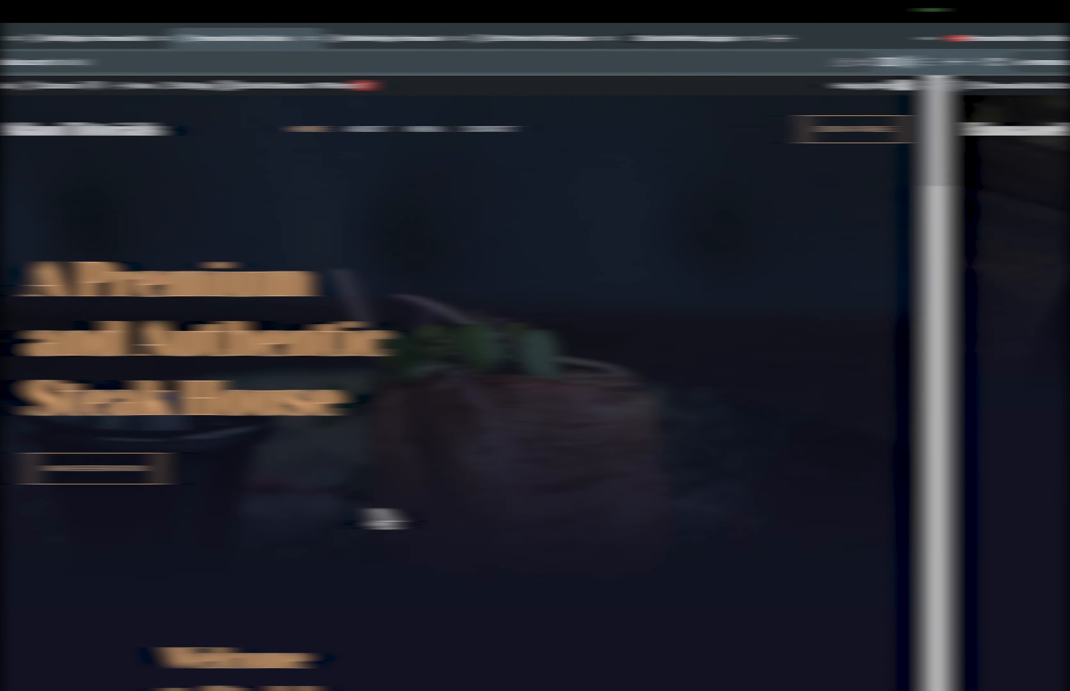
scroll(506, 518, "down", 10)
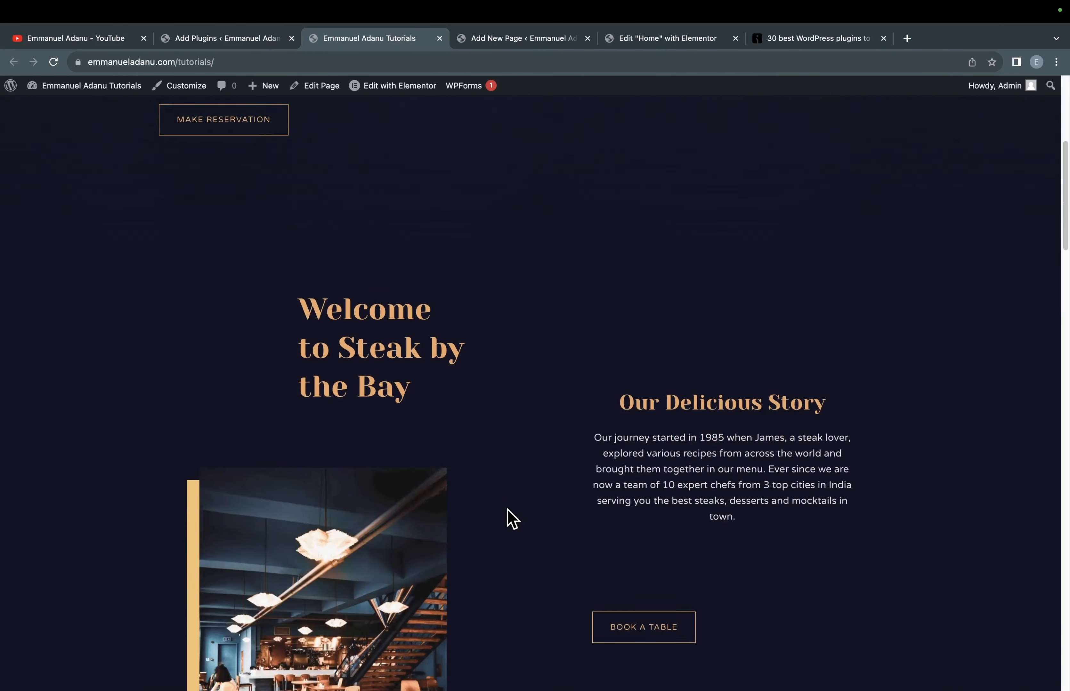
scroll(506, 518, "up", 10)
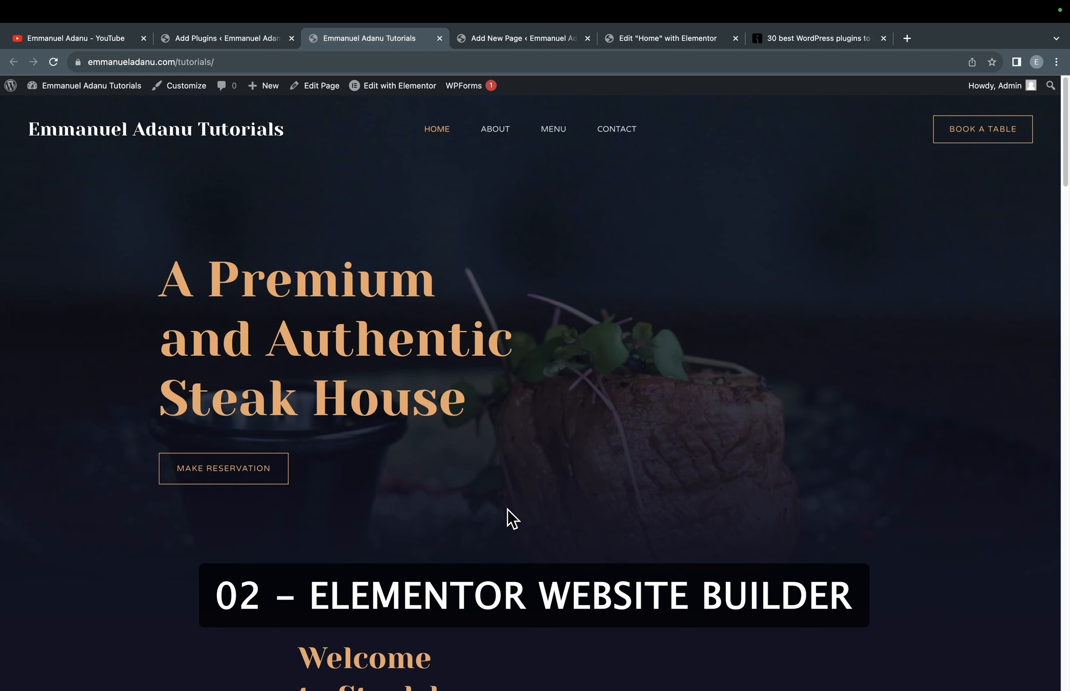
Step: Compare the blank Add New Page block editor with the designed live home page
left_click(503, 38)
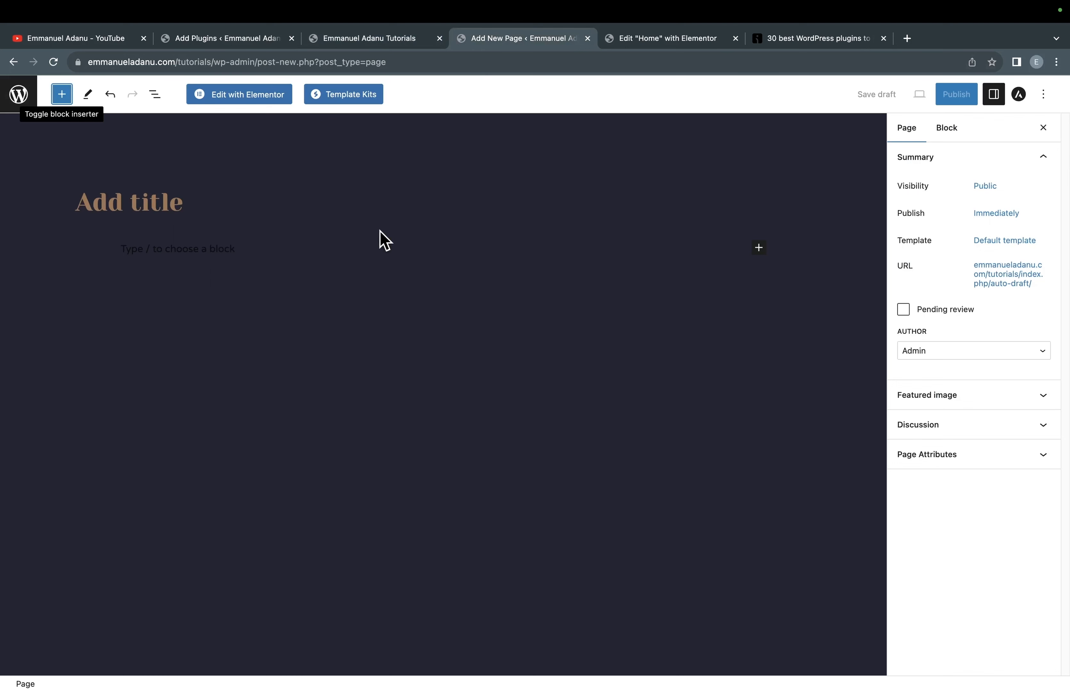
left_click(361, 38)
scroll(433, 475, "down", 2)
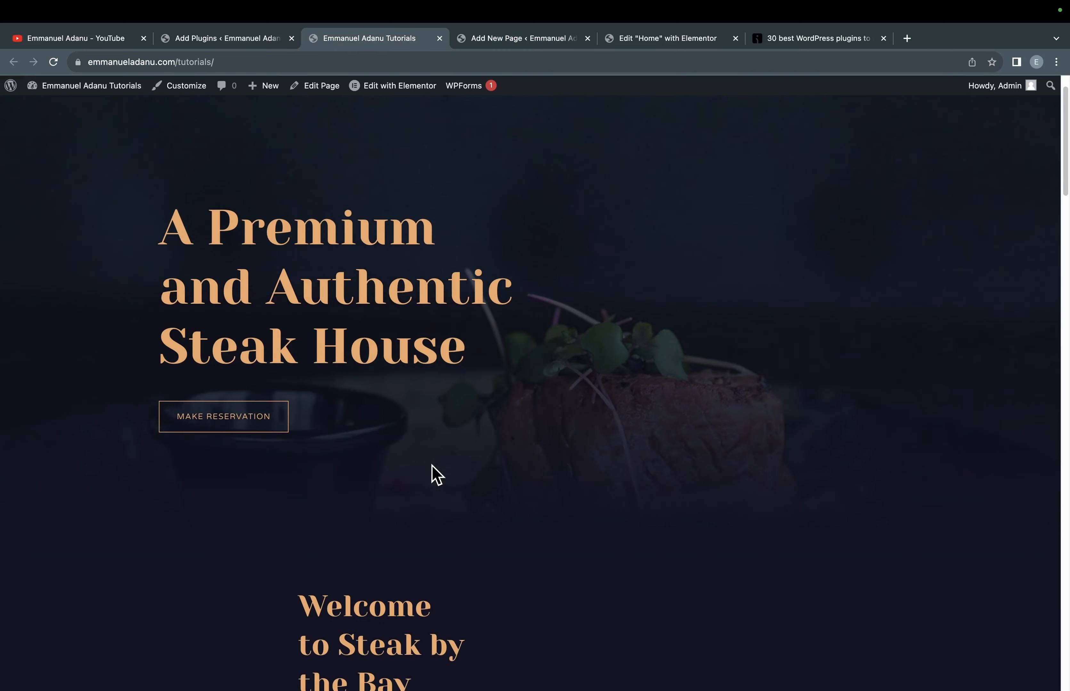
scroll(435, 474, "down", 10)
scroll(435, 474, "up", 15)
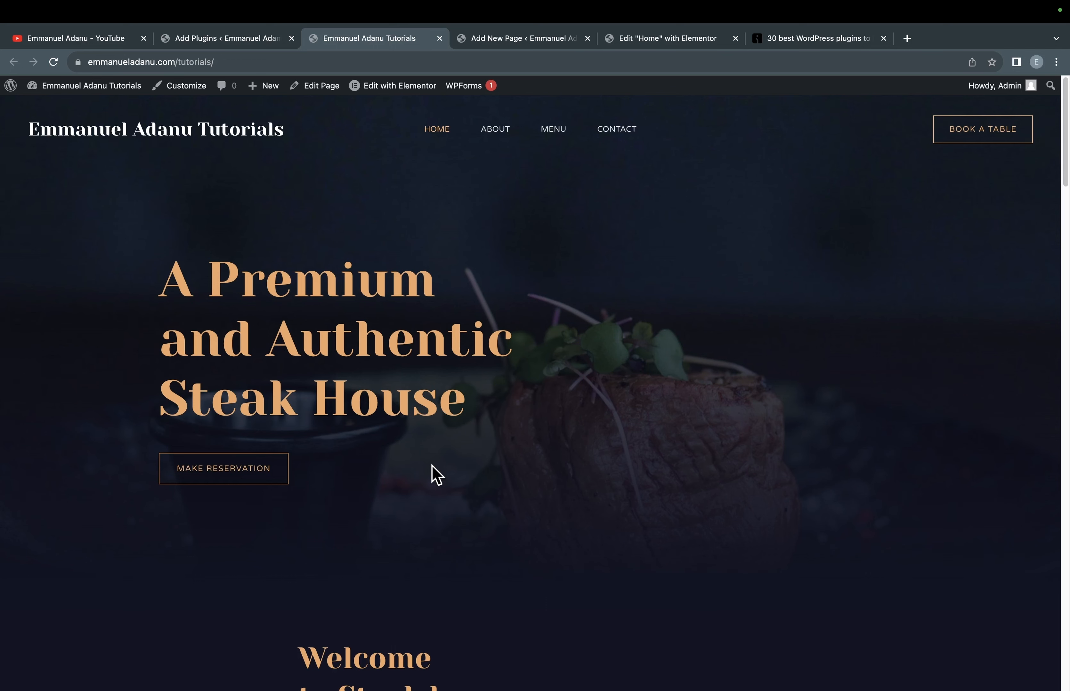
key("ctrl+Tab")
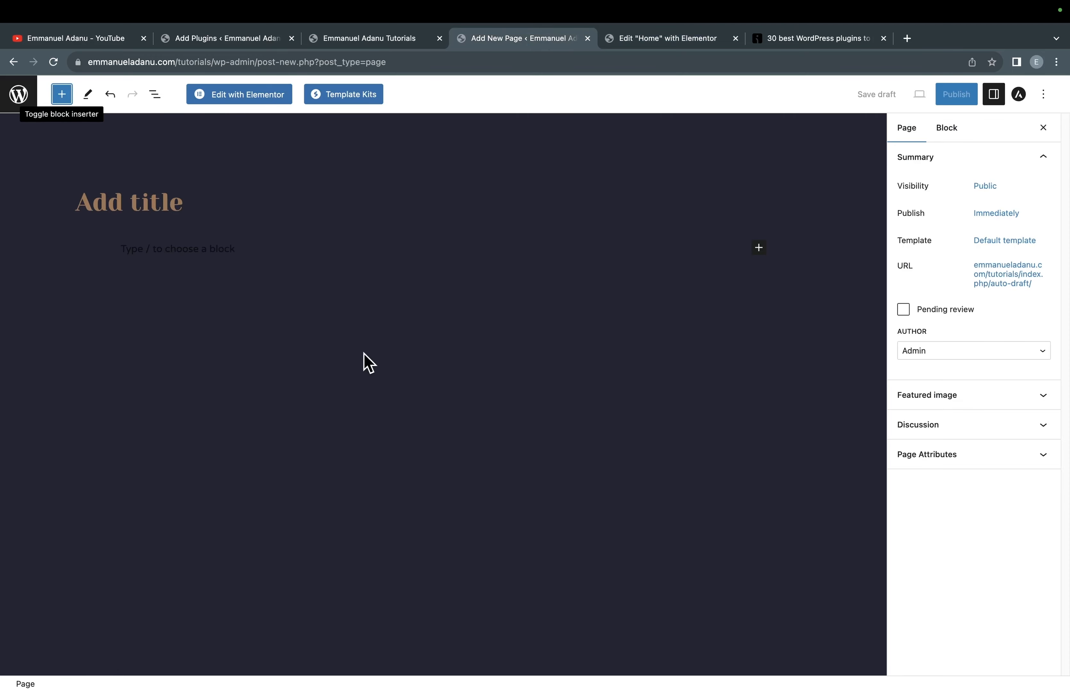
Step: Switch to the Home page in the Elementor editor and open the hero heading's content settings
key("ctrl+Tab")
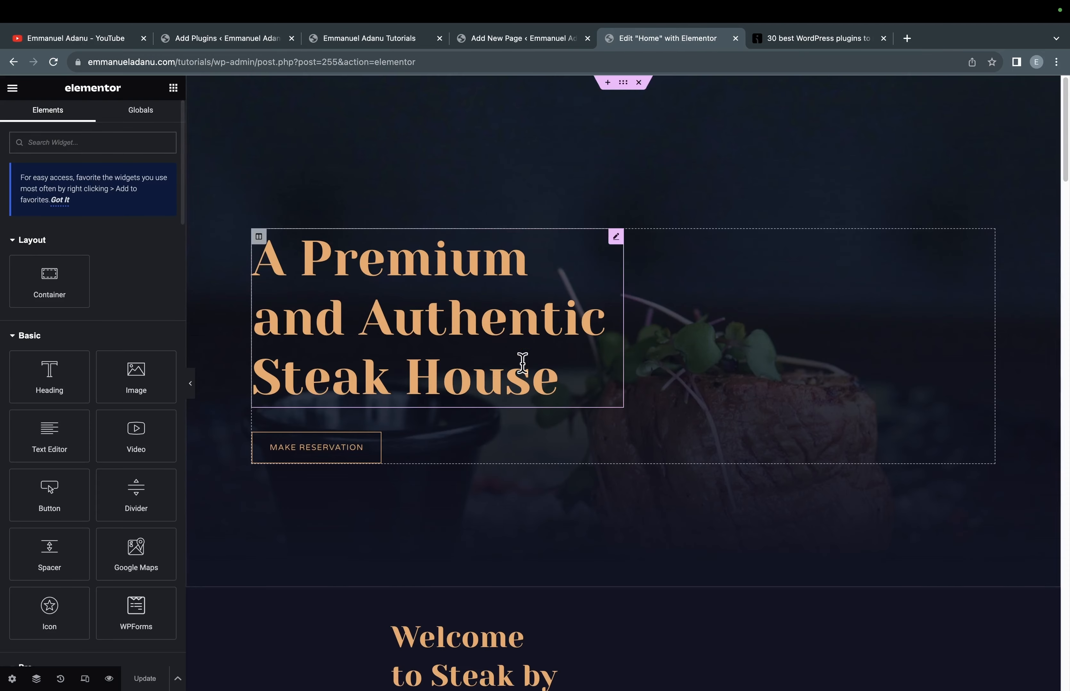
scroll(521, 363, "down", 7)
scroll(566, 372, "up", 8)
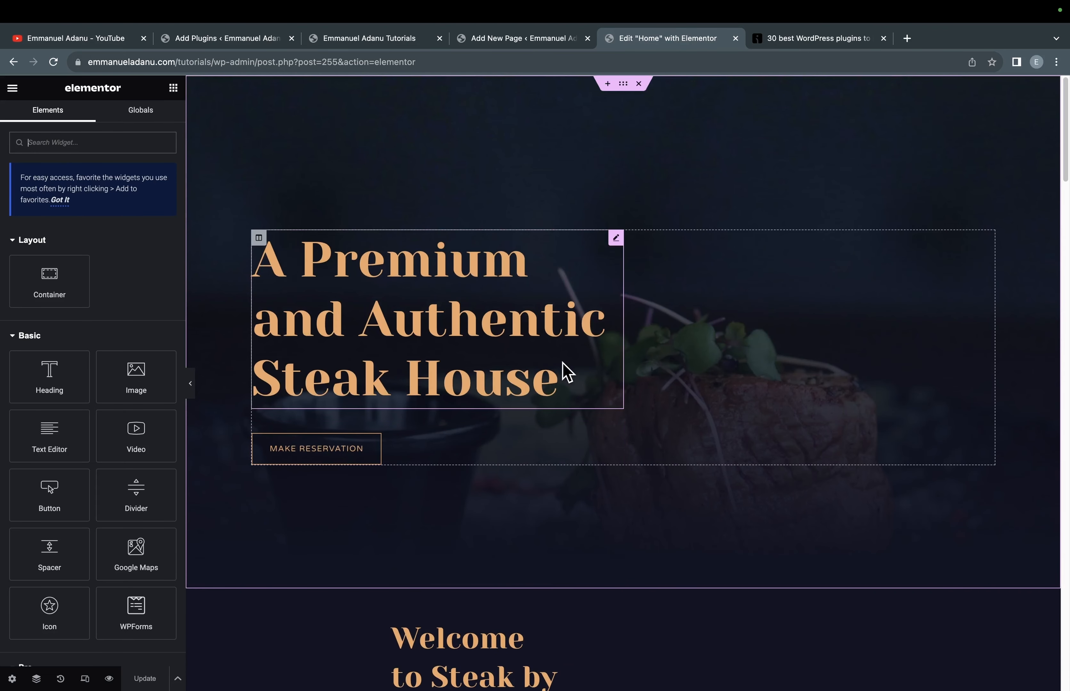
left_click(458, 358)
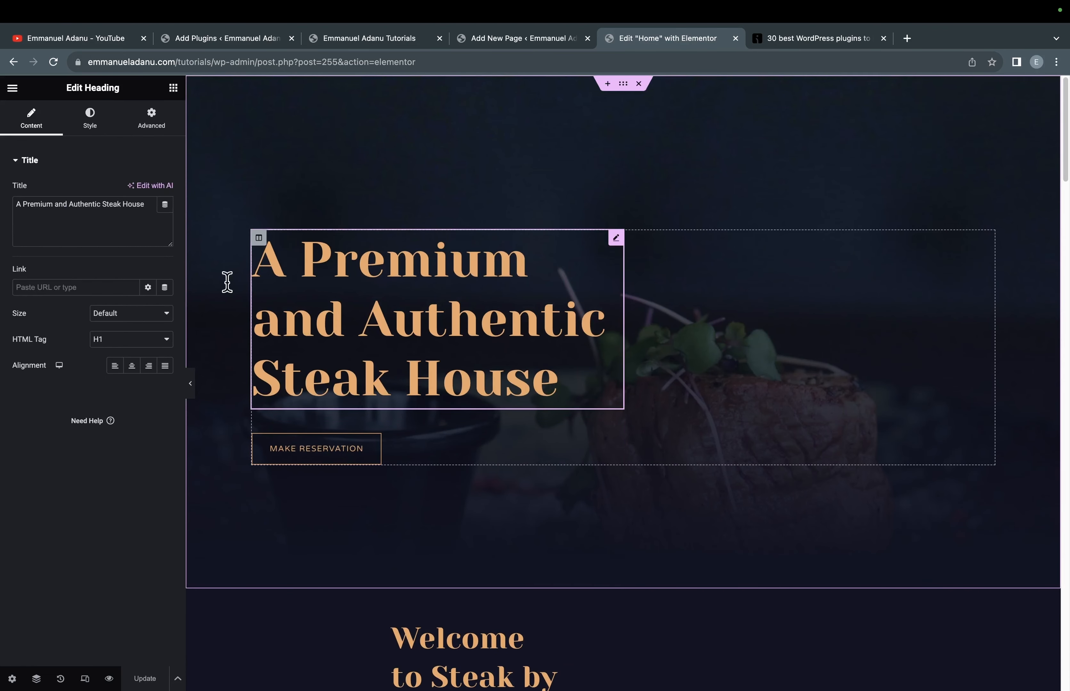
scroll(542, 525, "down", 3)
scroll(542, 526, "up", 3)
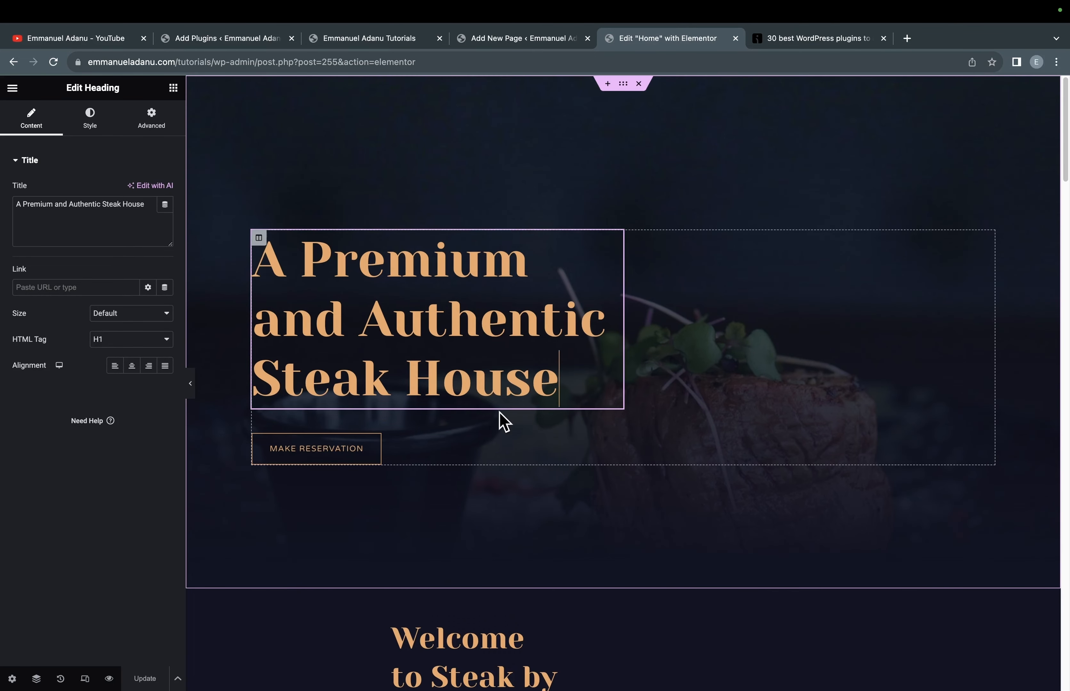
Step: Show the structure choices for a new container below the testimonials, and open the first testimonial's content settings
scroll(503, 423, "down", 20)
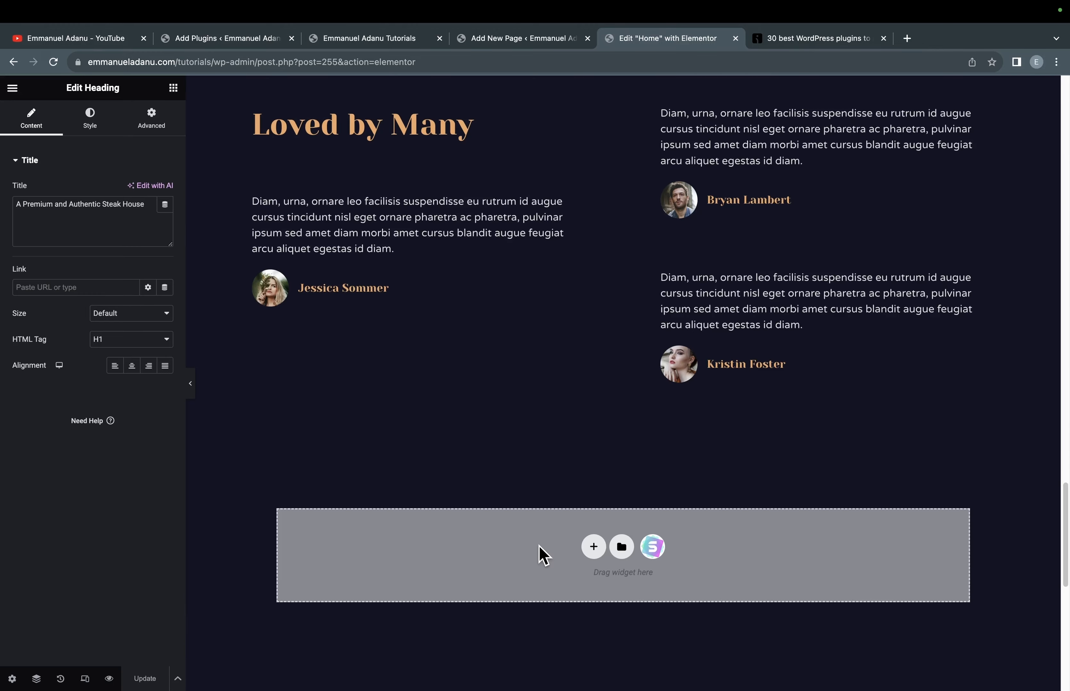
left_click(593, 549)
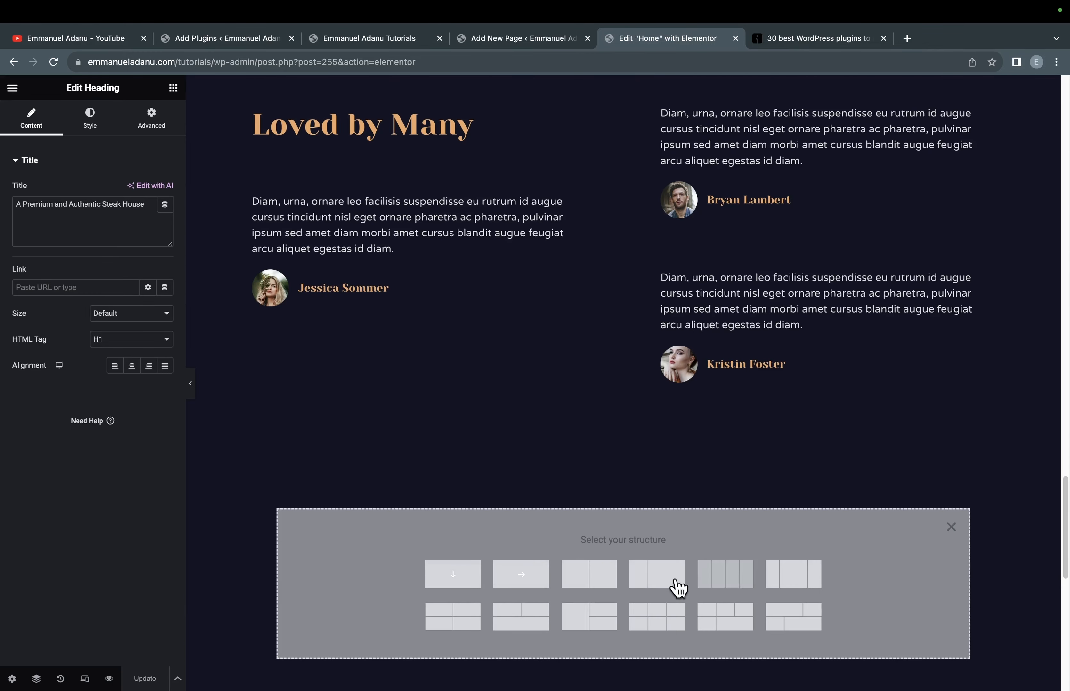
left_click(517, 274)
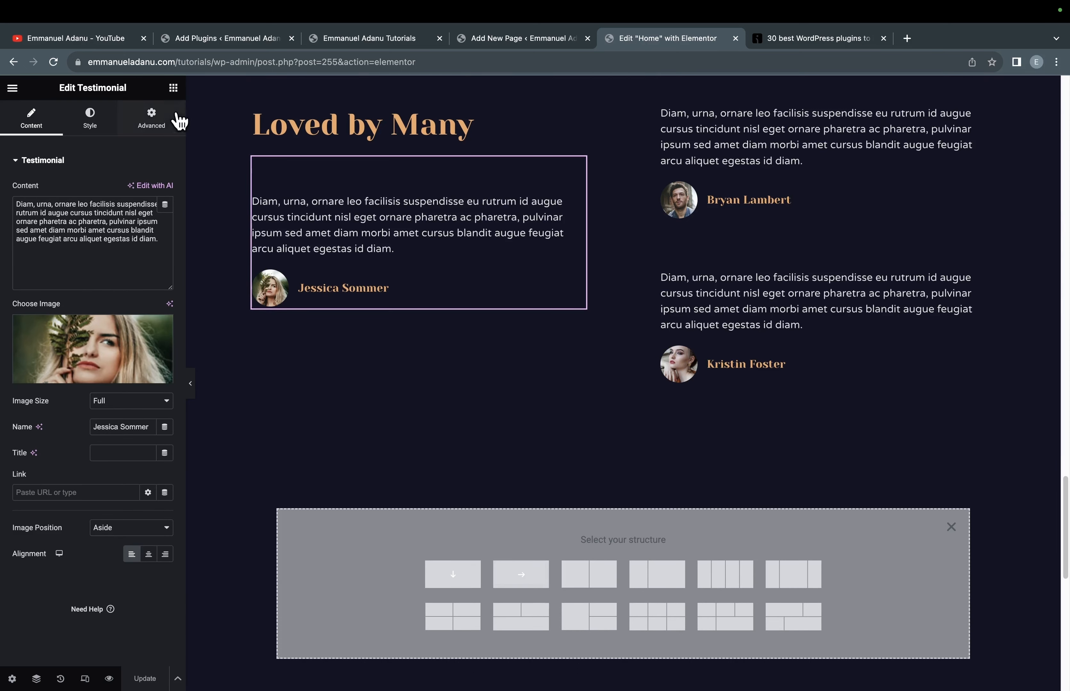
Step: Add a Heading widget below the first testimonial in the Loved by Many section, and undo the addition
left_click(175, 88)
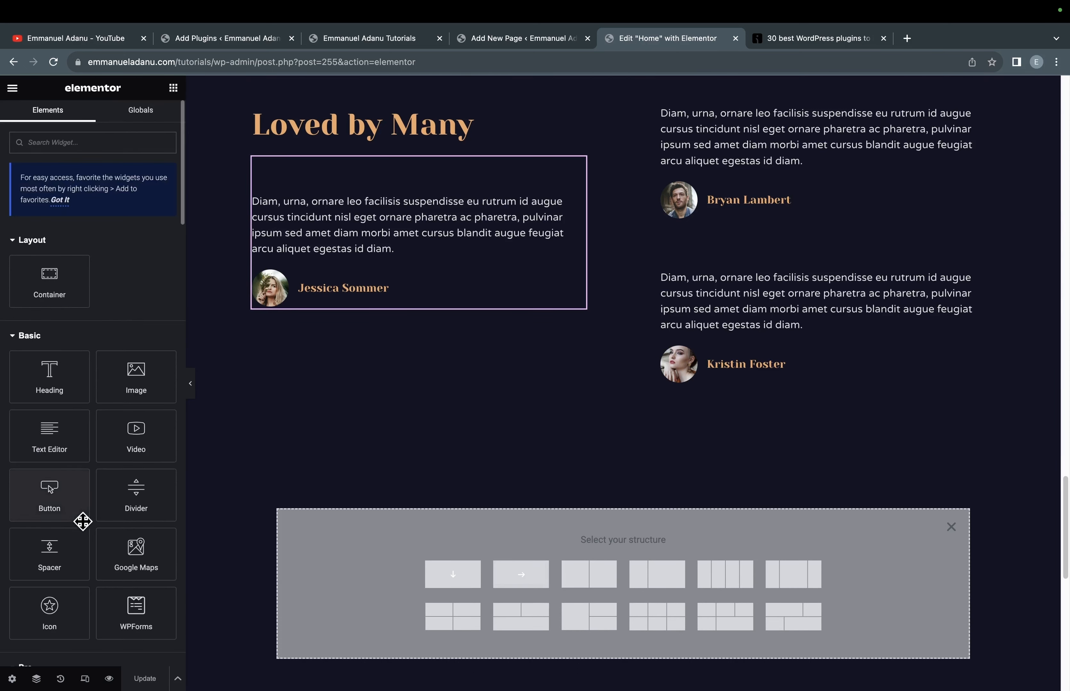
scroll(84, 529, "down", 5)
scroll(84, 523, "up", 5)
left_click_drag(50, 371, 391, 297)
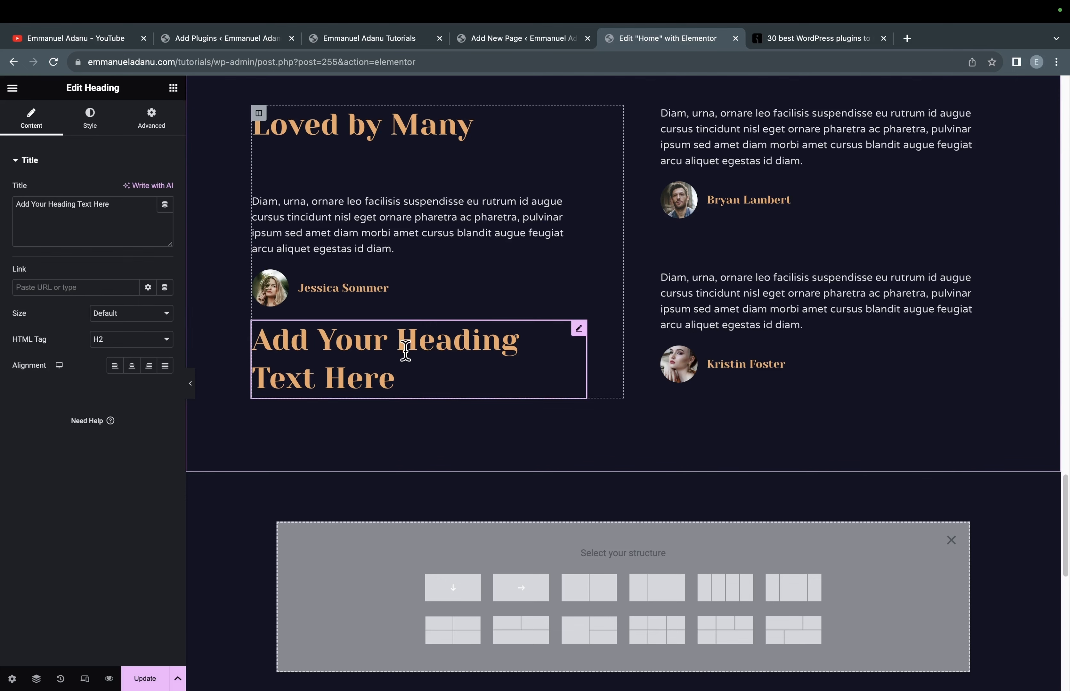
key("super+z")
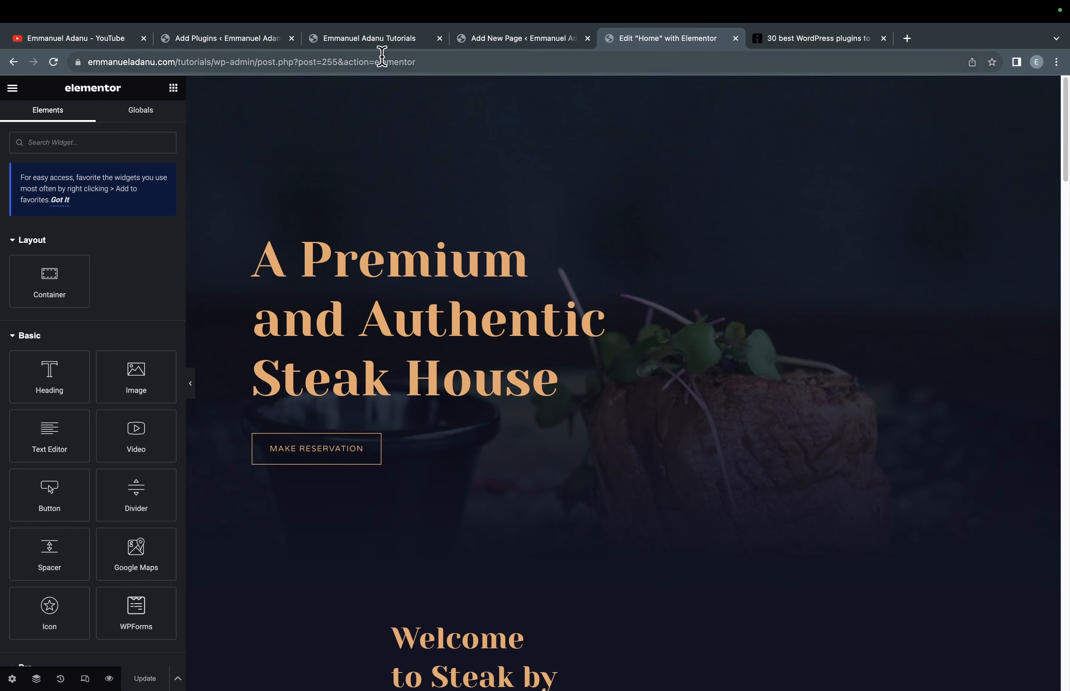
Step: Examine the locked Pro widgets in Elementor and review the Home page from its hero section to the footer
left_click(222, 40)
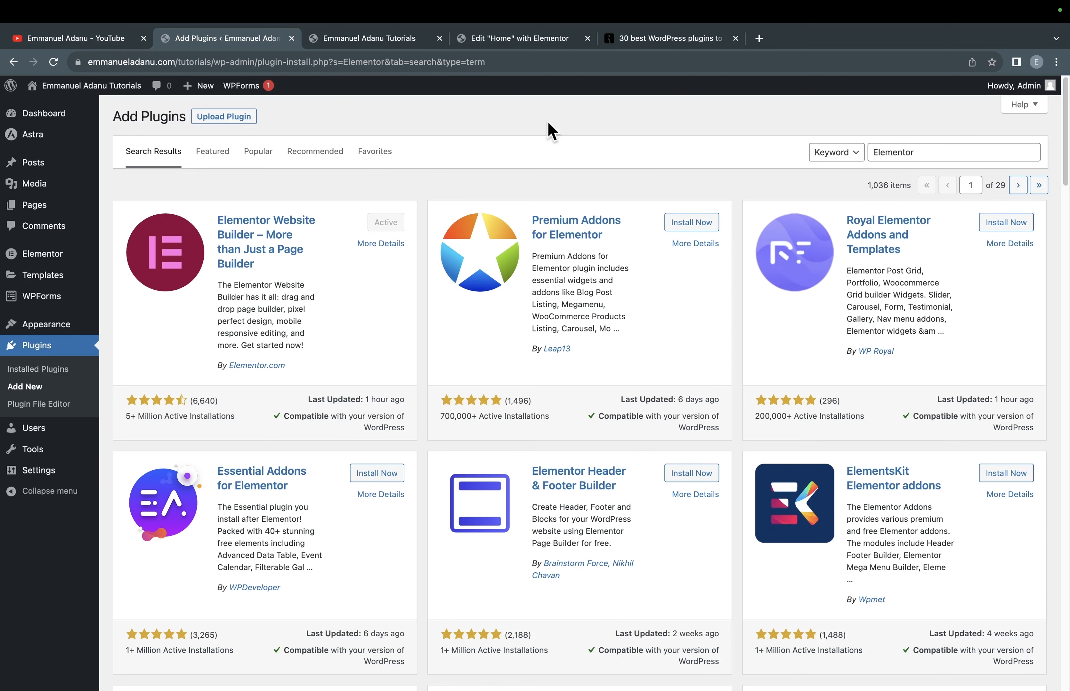
left_click(508, 39)
scroll(105, 387, "up", 10)
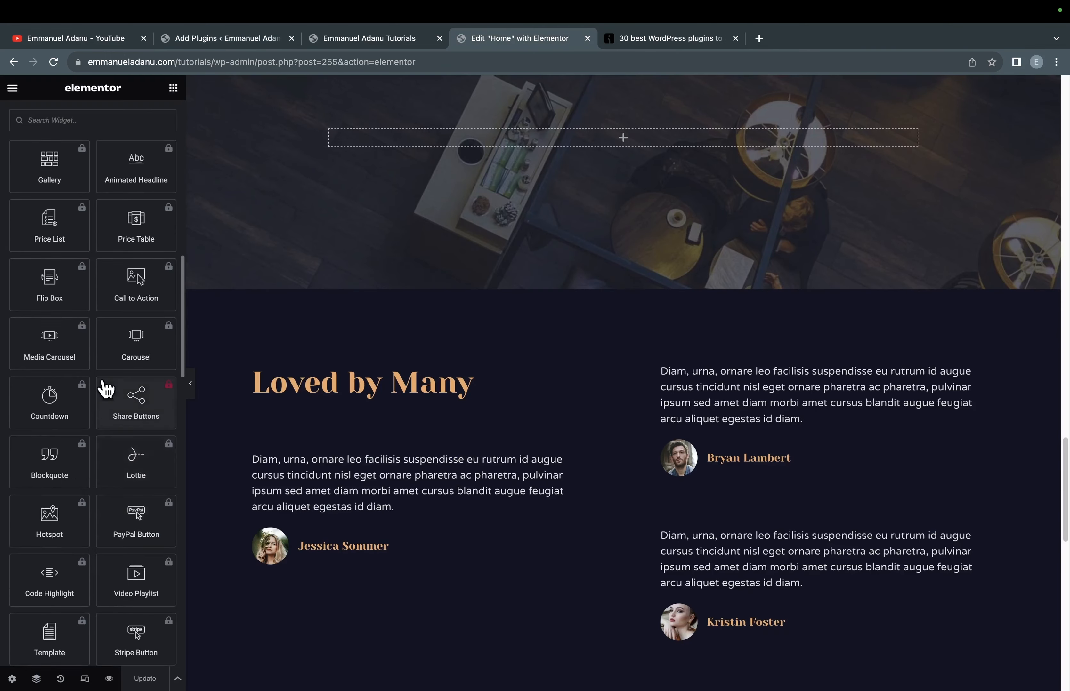
scroll(104, 388, "up", 5)
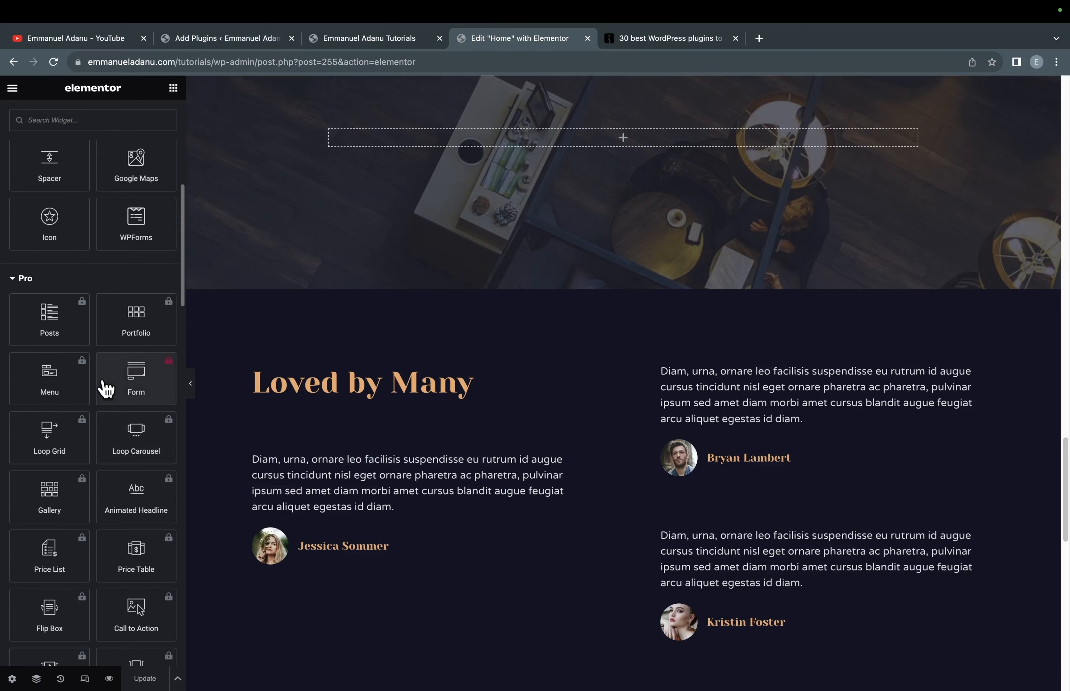
scroll(141, 390, "down", 3)
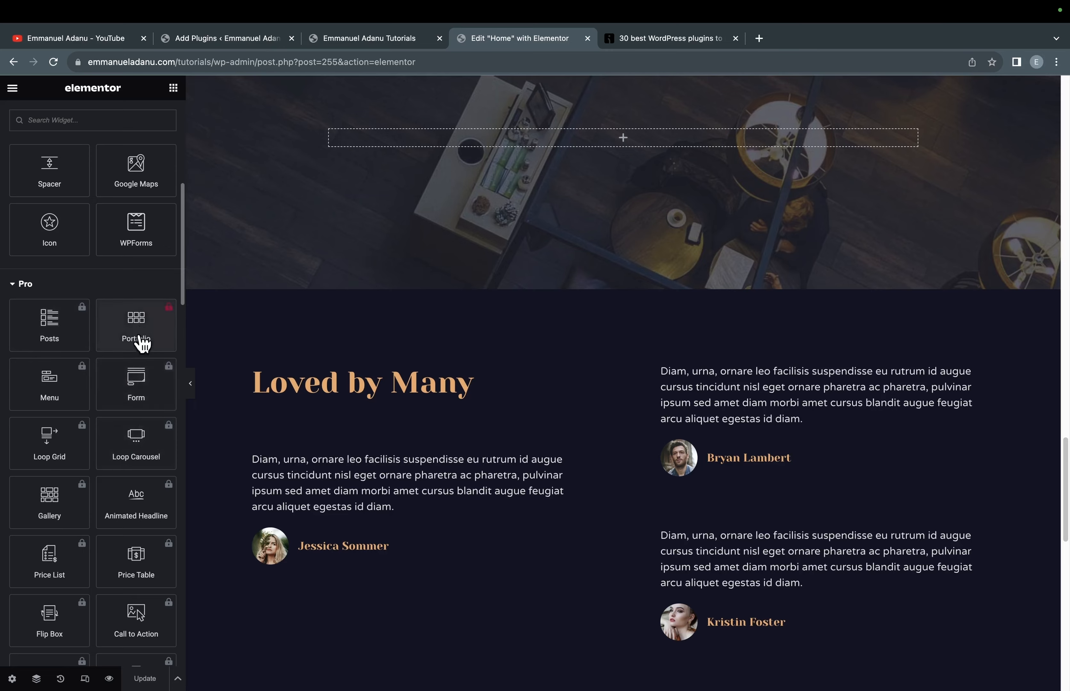
scroll(637, 310, "up", 10)
scroll(634, 302, "up", 13)
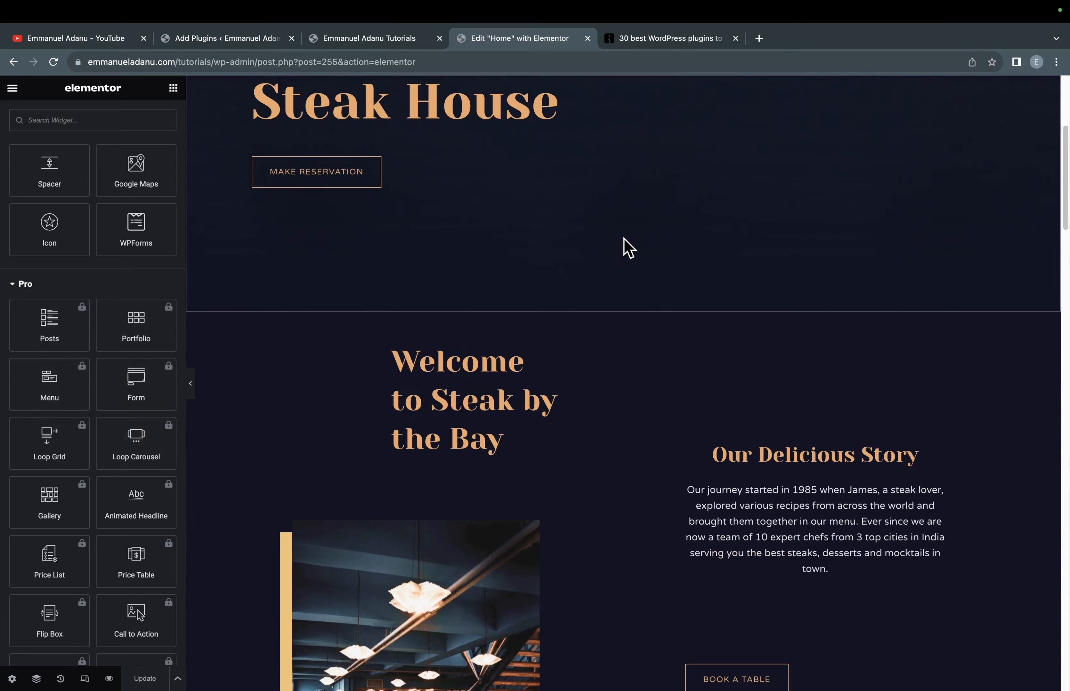
scroll(757, 368, "down", 15)
scroll(761, 378, "down", 15)
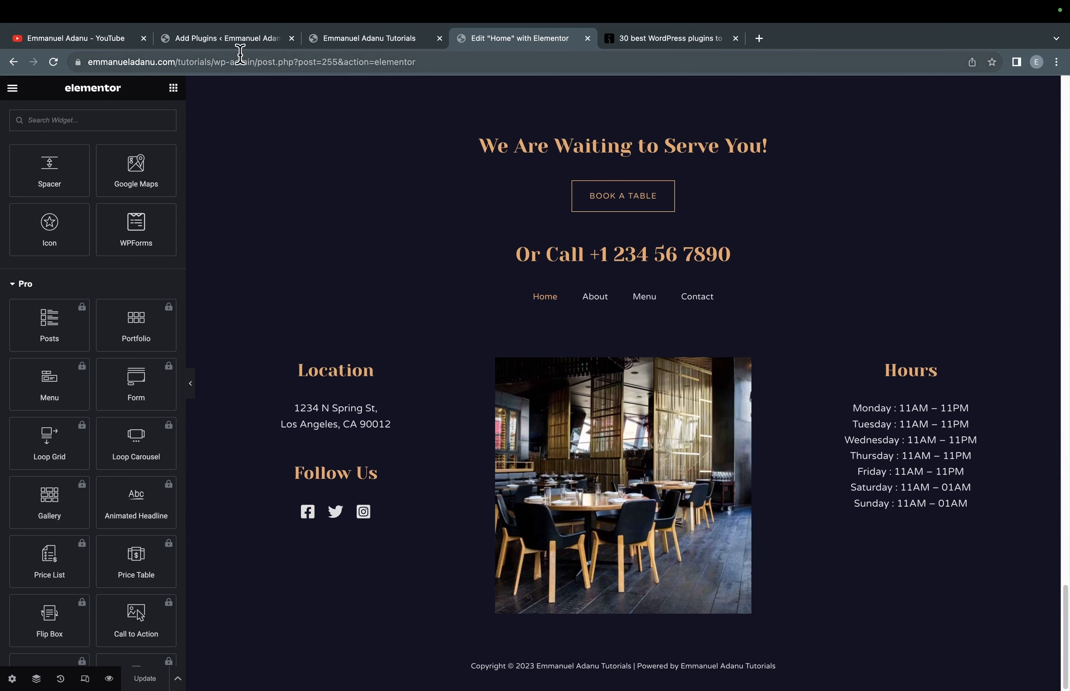
Step: Compare the Elementor add-on plugins in the directory with the locked Pro widgets in the Home page editor
left_click(237, 40)
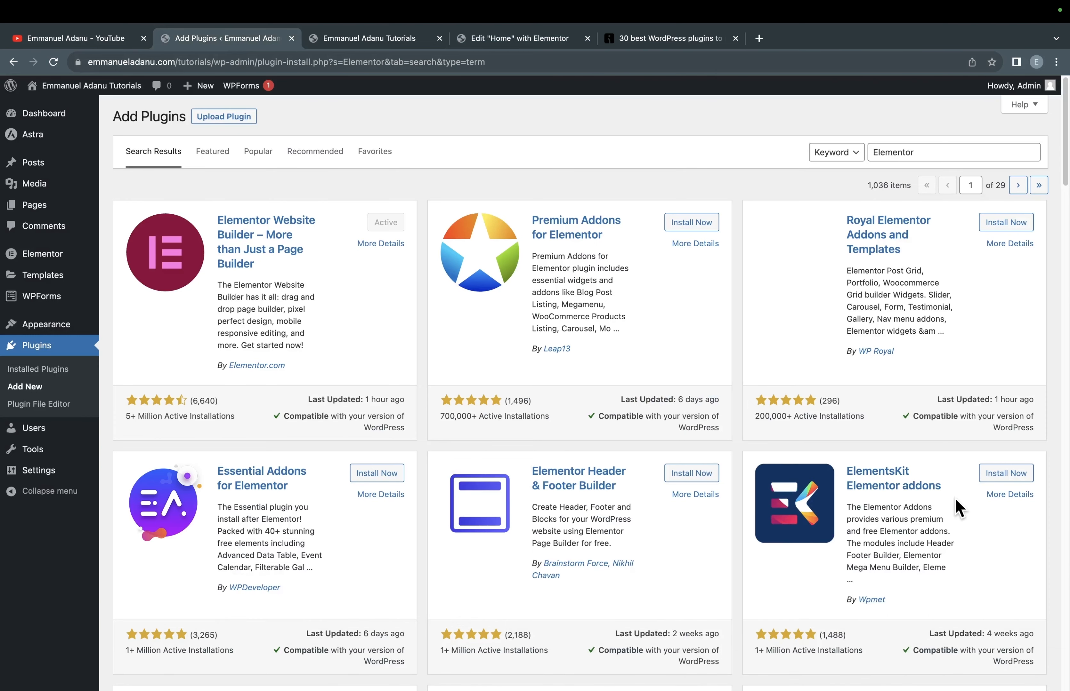
left_click(510, 36)
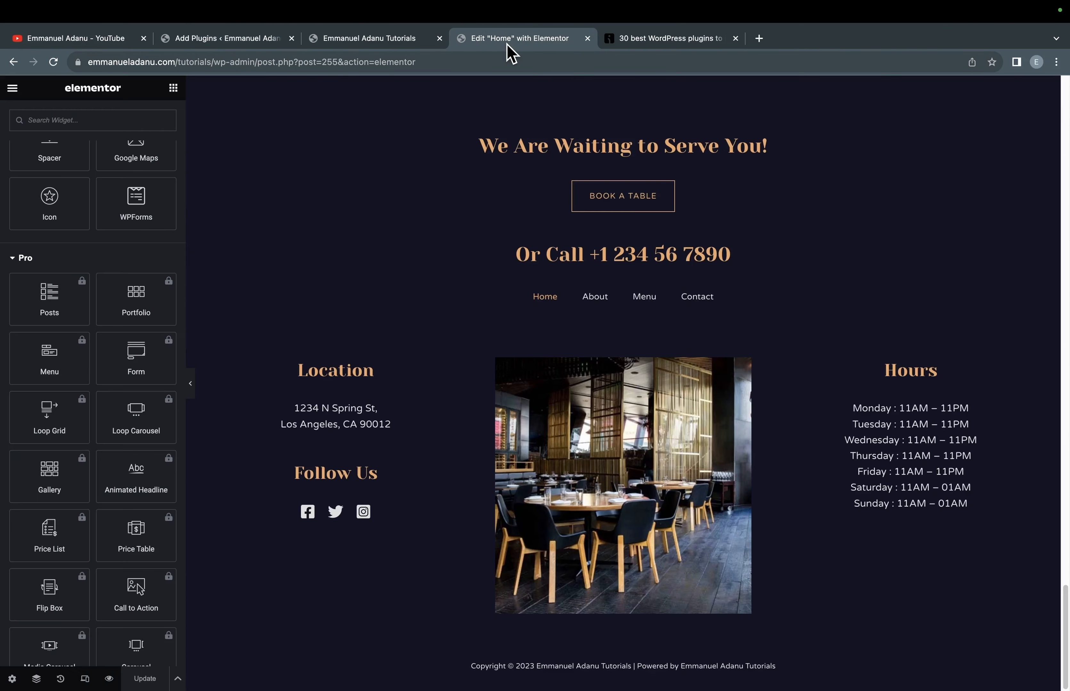
scroll(127, 396, "down", 10)
scroll(124, 394, "down", 6)
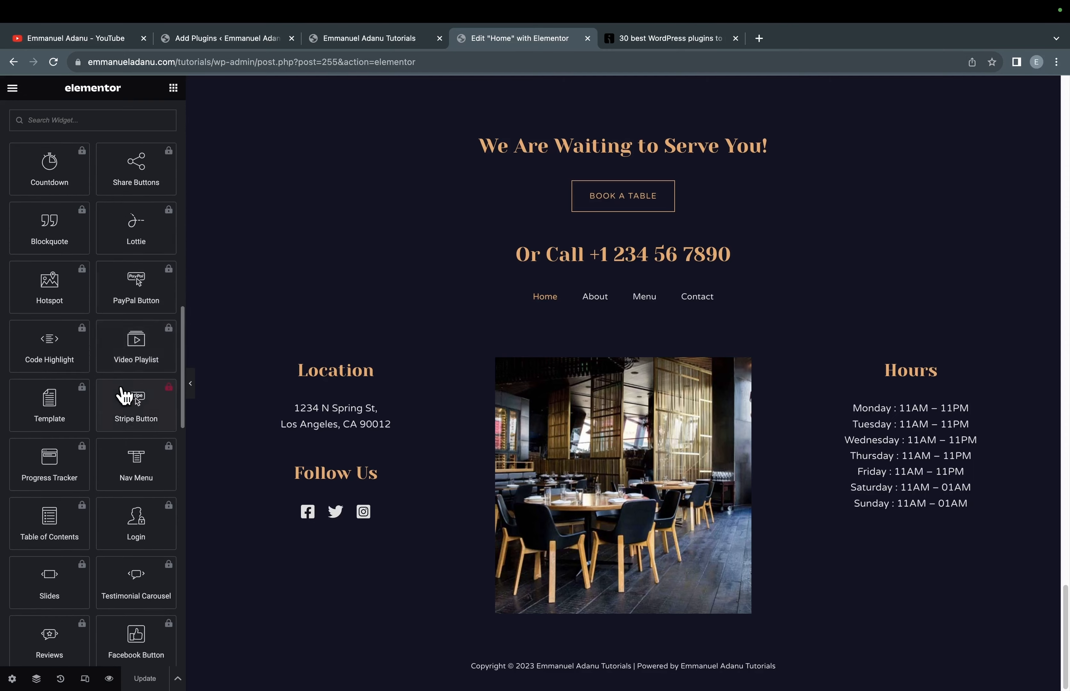
scroll(124, 393, "up", 3)
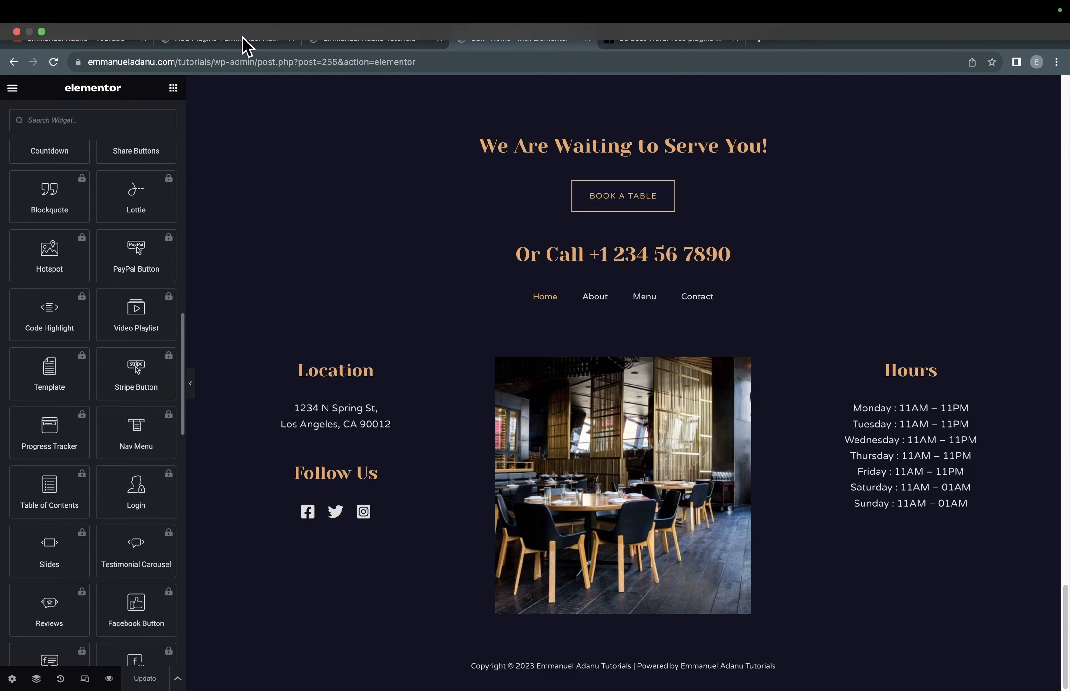
Step: Search the plugin directory for Elementskit, and install and activate ElementsKit Elementor addons
left_click(224, 41)
key("BackSpace")
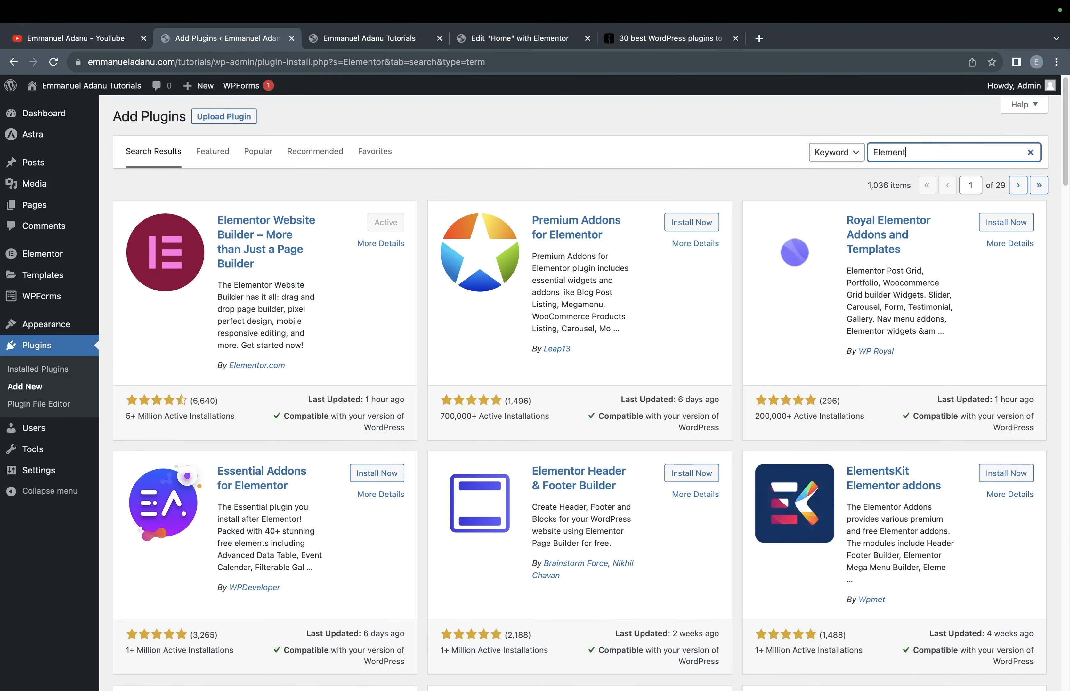
type("skit")
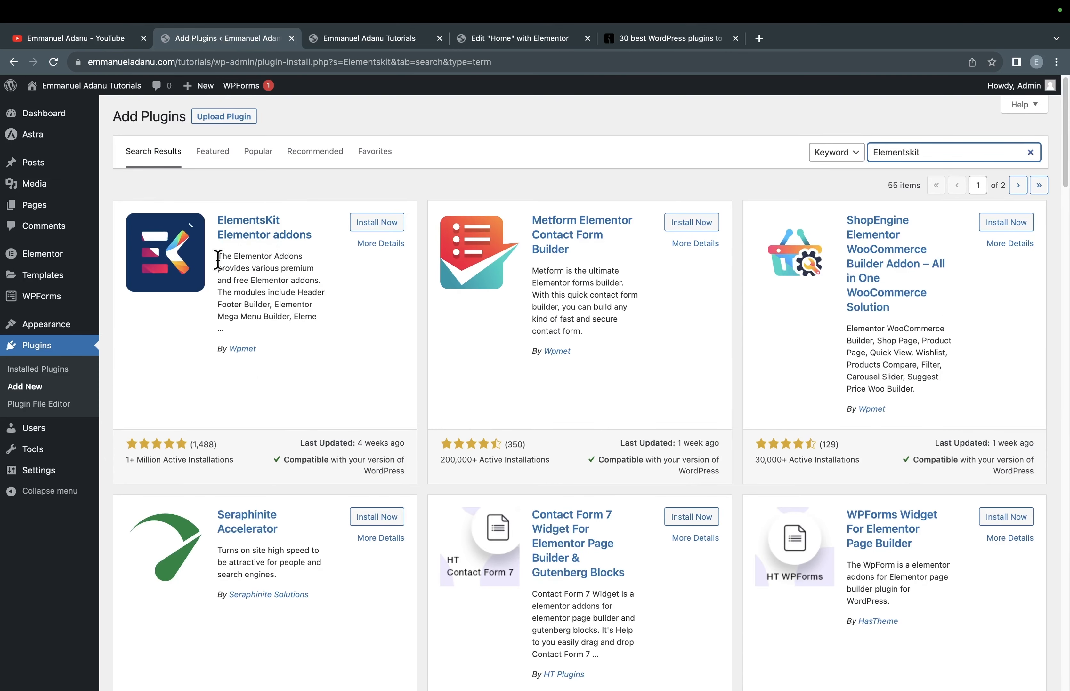
left_click(366, 225)
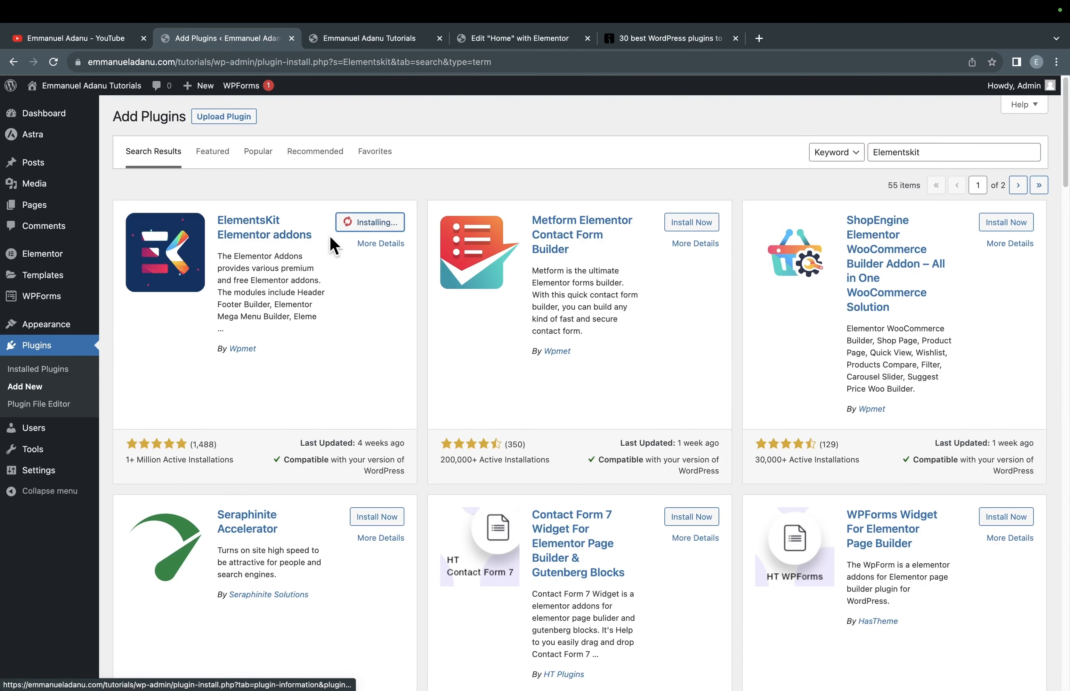
left_click(374, 230)
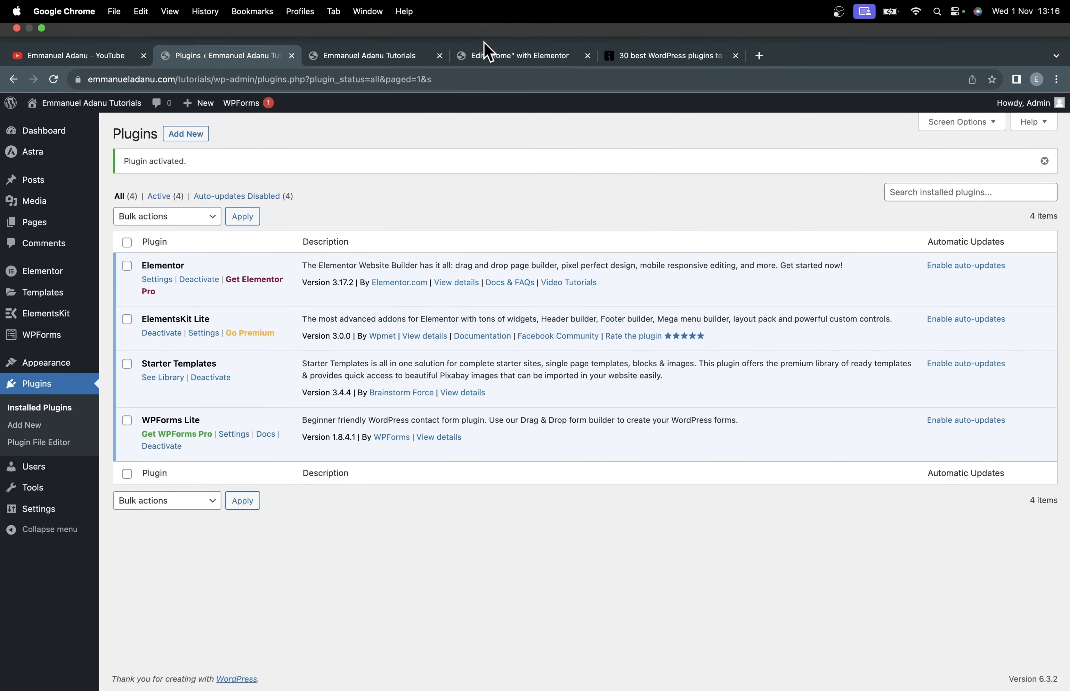
Step: Switch to the Home page's Elementor editor and examine the widgets in the ElementsKit category
left_click(490, 38)
scroll(29, 494, "down", 20)
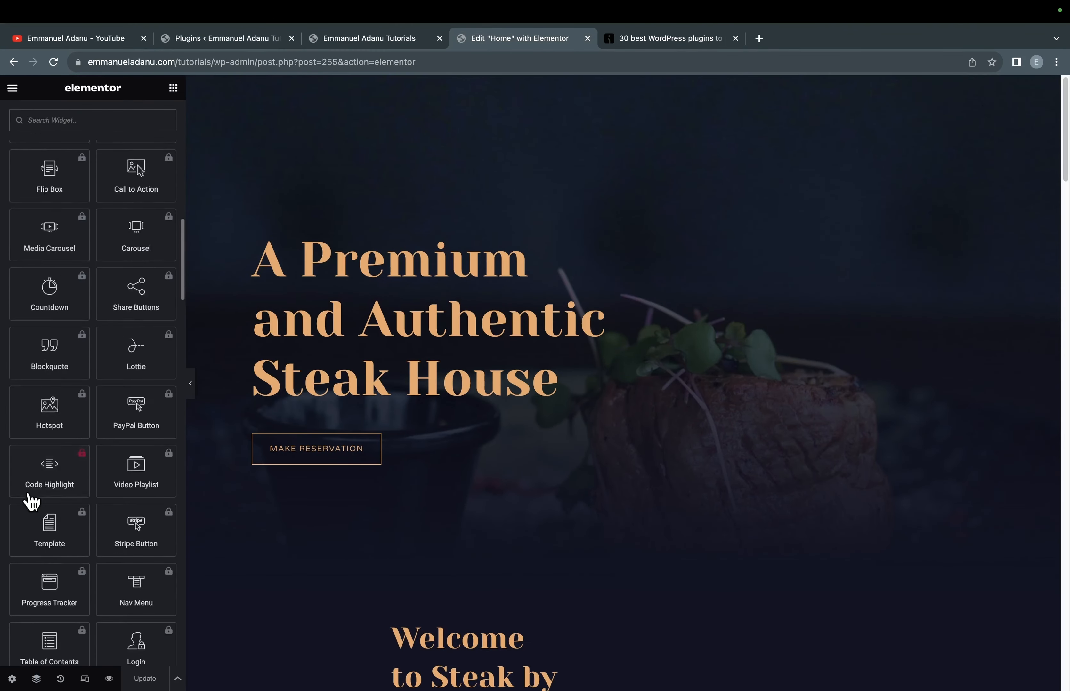
scroll(29, 499, "down", 10)
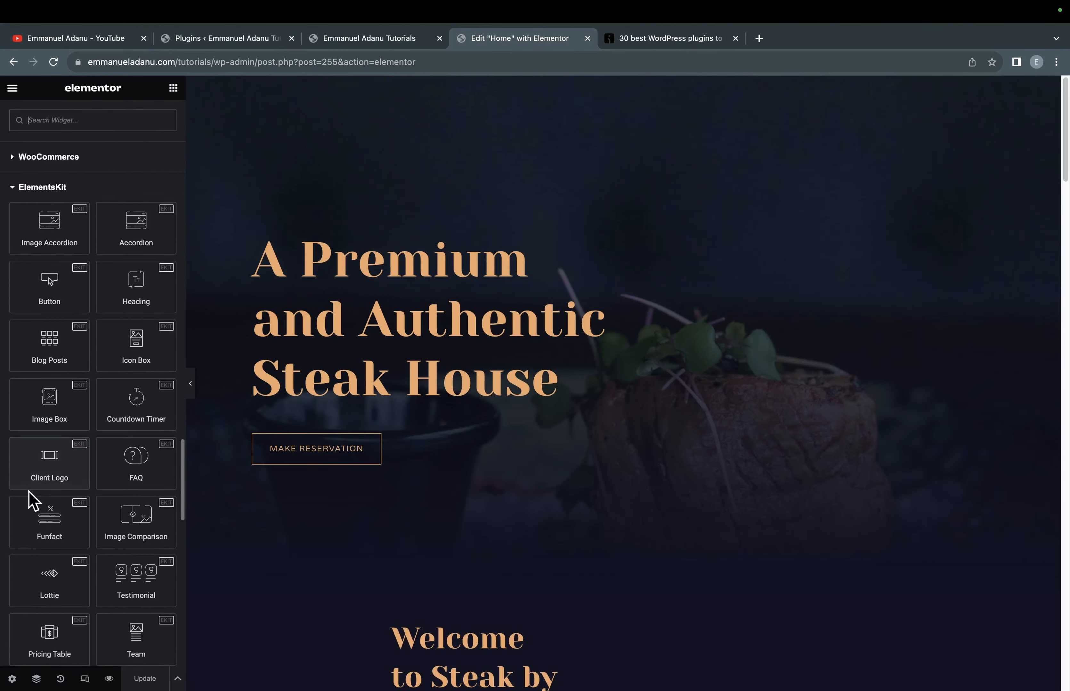
scroll(120, 386, "down", 1)
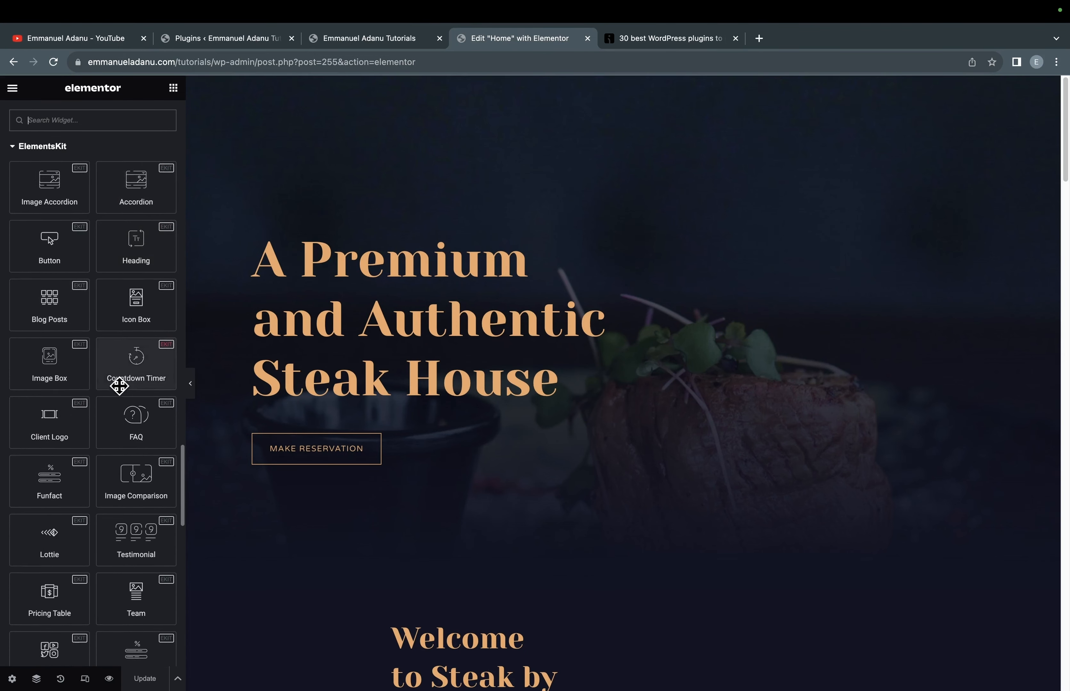
scroll(125, 533, "up", 3)
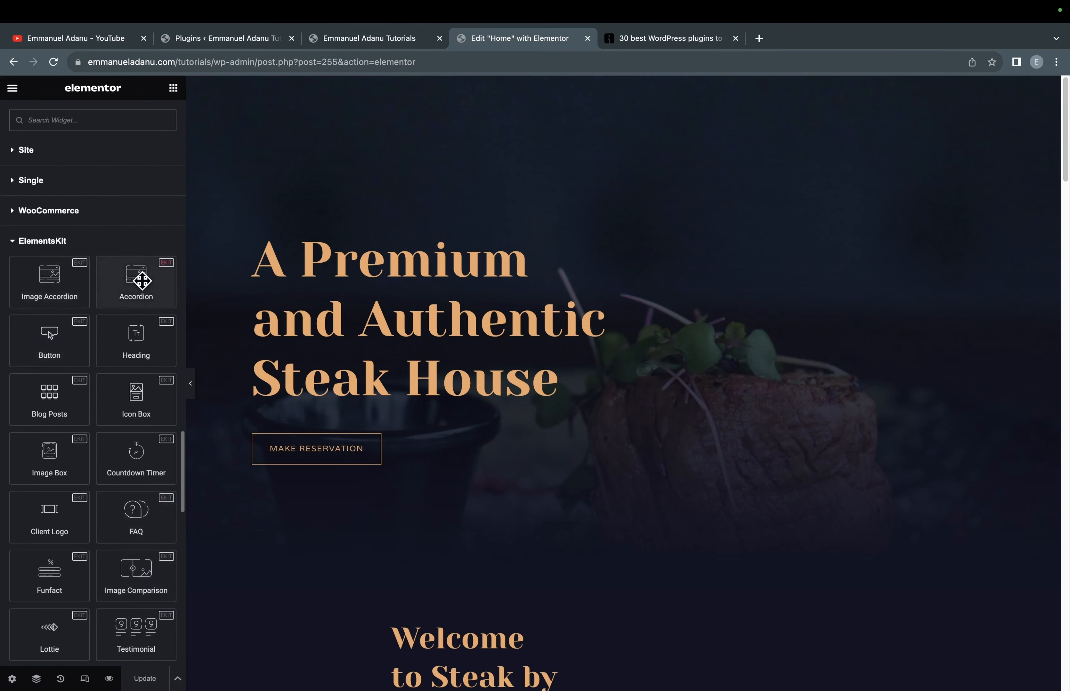
scroll(119, 413, "down", 1)
scroll(119, 413, "down", 10)
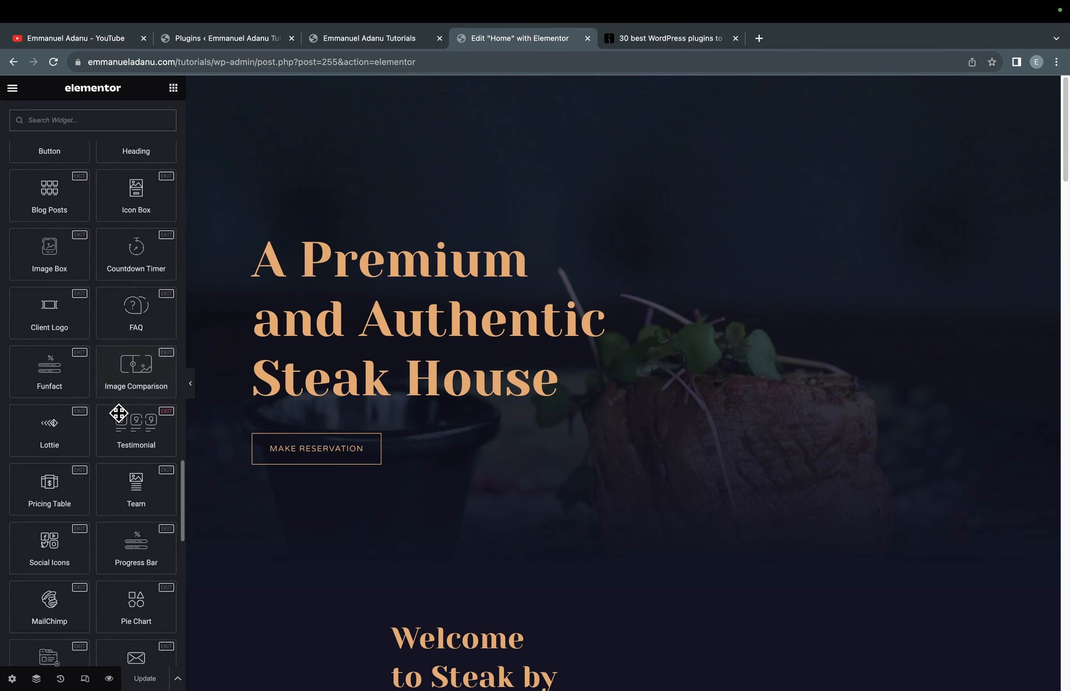
Step: Return to the WordPress plugins page and search the plugin directory for Essential Addons
left_click(253, 41)
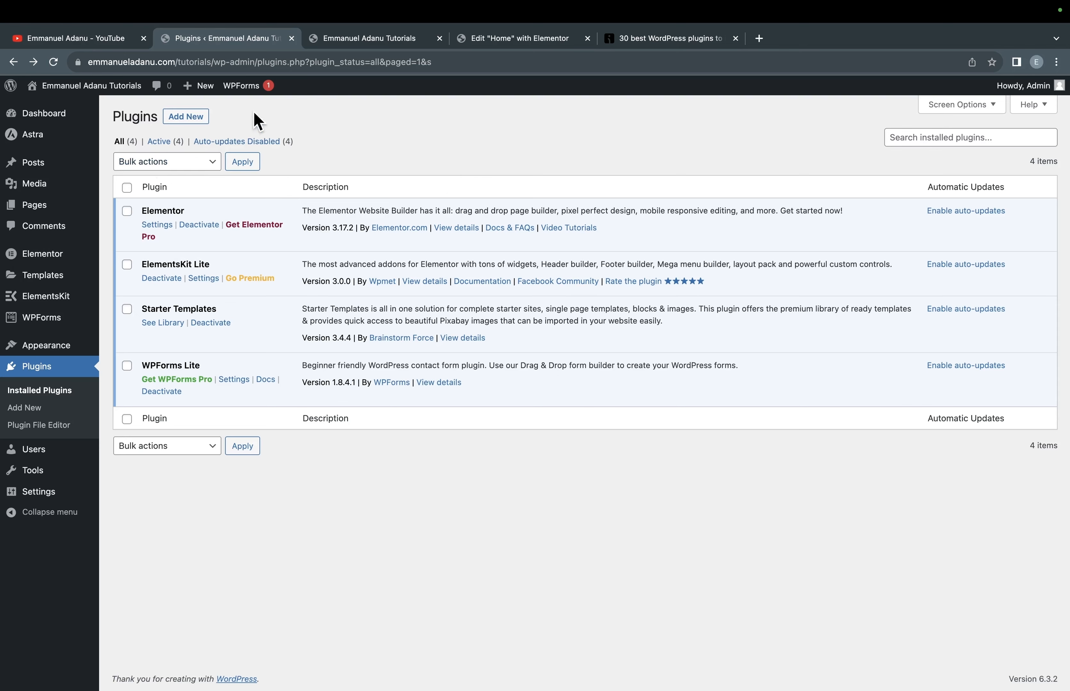
left_click(189, 120)
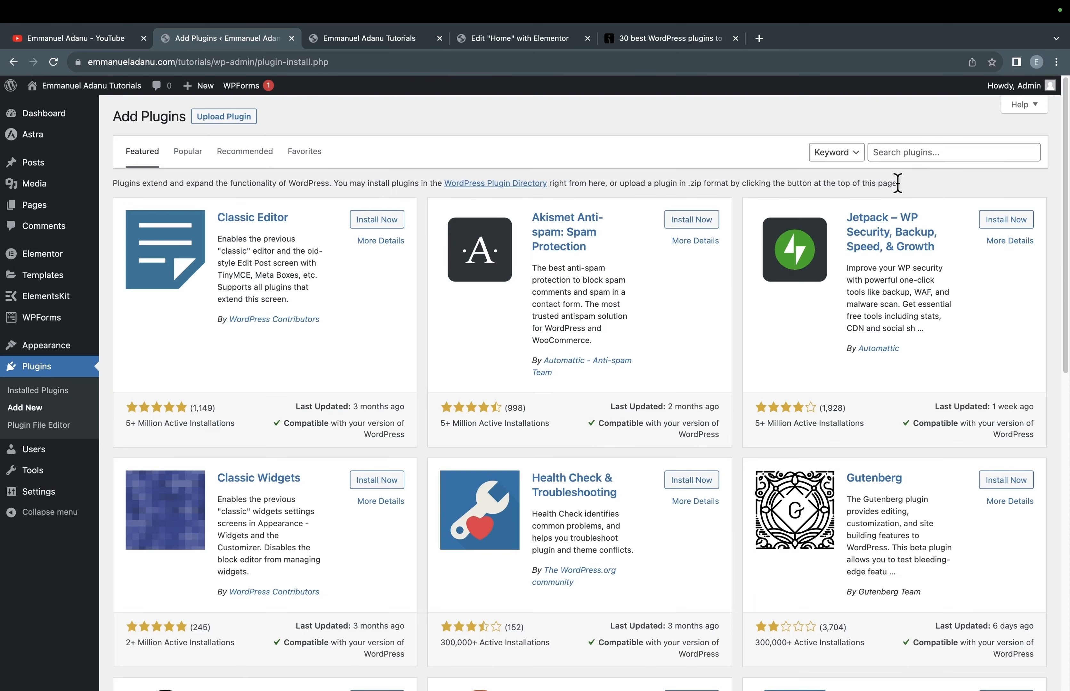
left_click(892, 155)
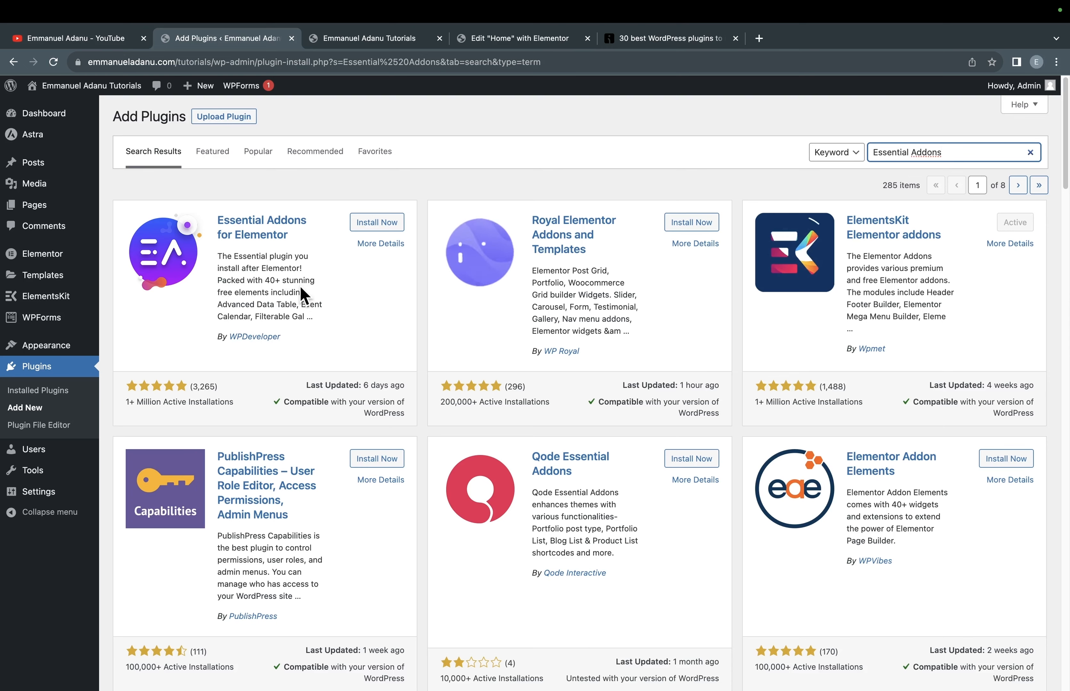
left_click(165, 422)
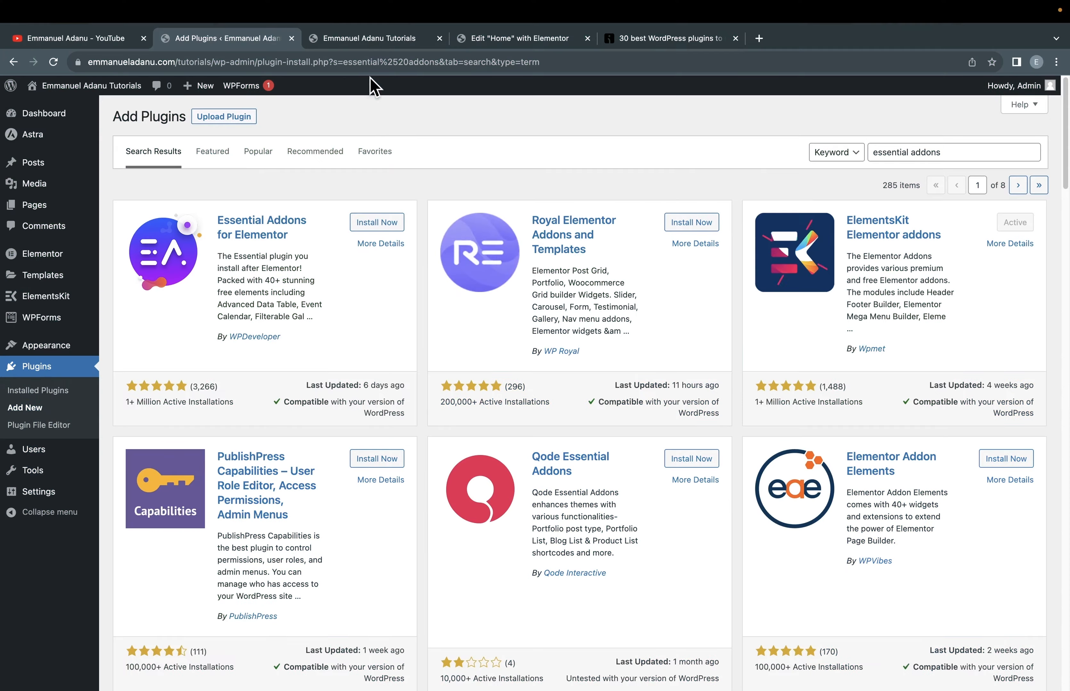
Step: Open the Menu page of the live restaurant site and review its dish sections and prices
left_click(372, 44)
scroll(475, 466, "down", 10)
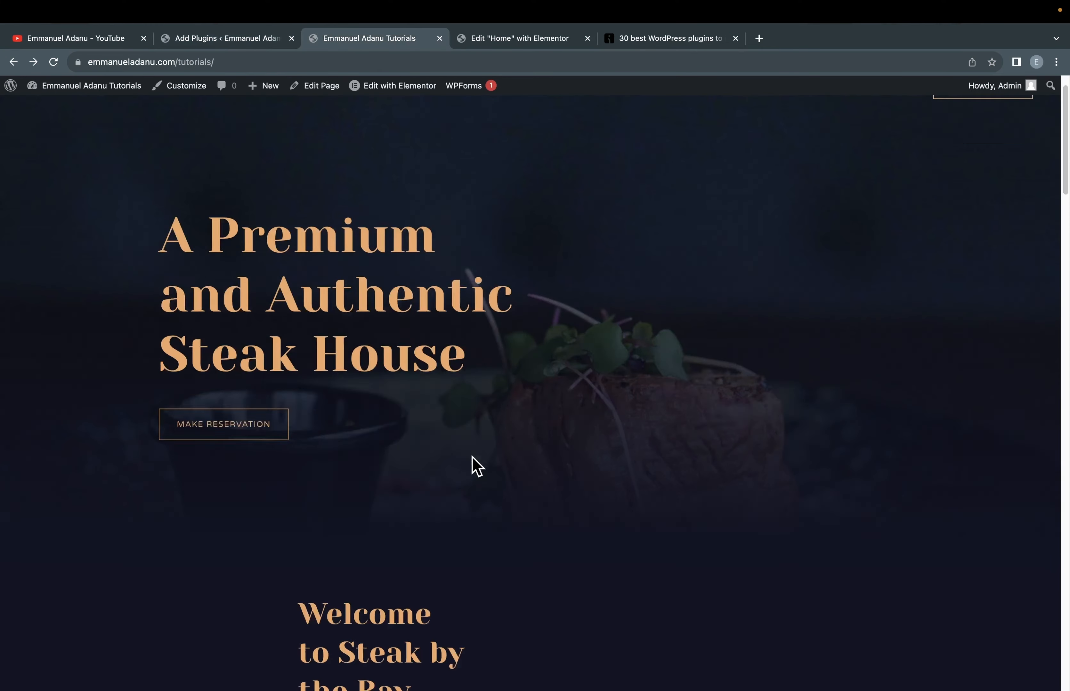
scroll(474, 482, "up", 10)
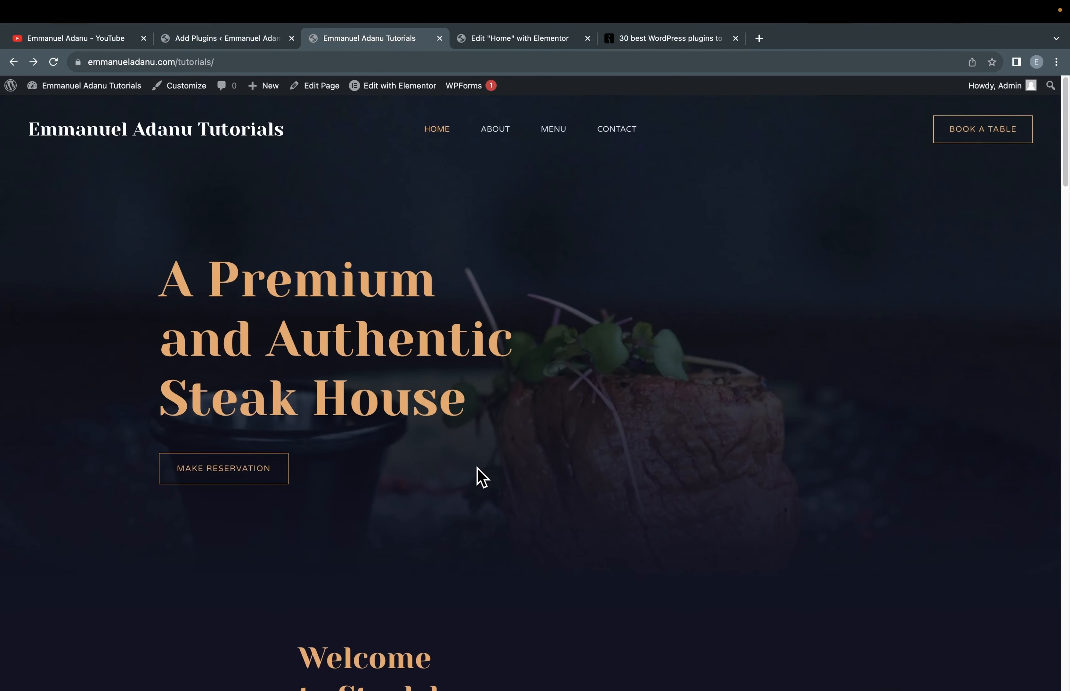
left_click(553, 131)
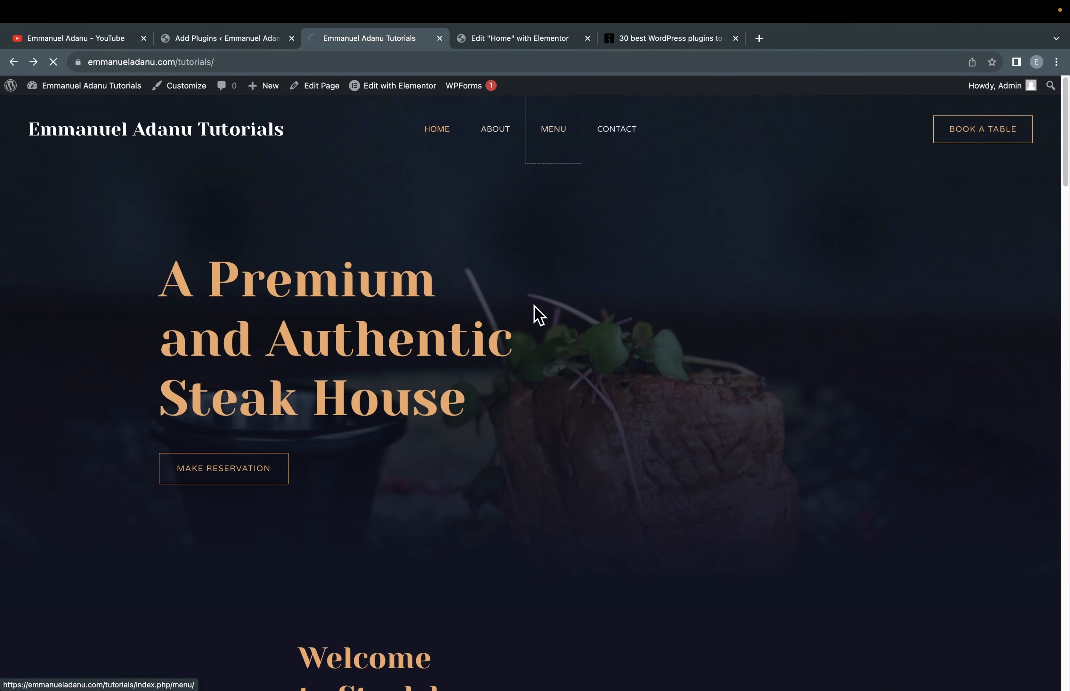
scroll(575, 490, "down", 11)
scroll(629, 487, "up", 6)
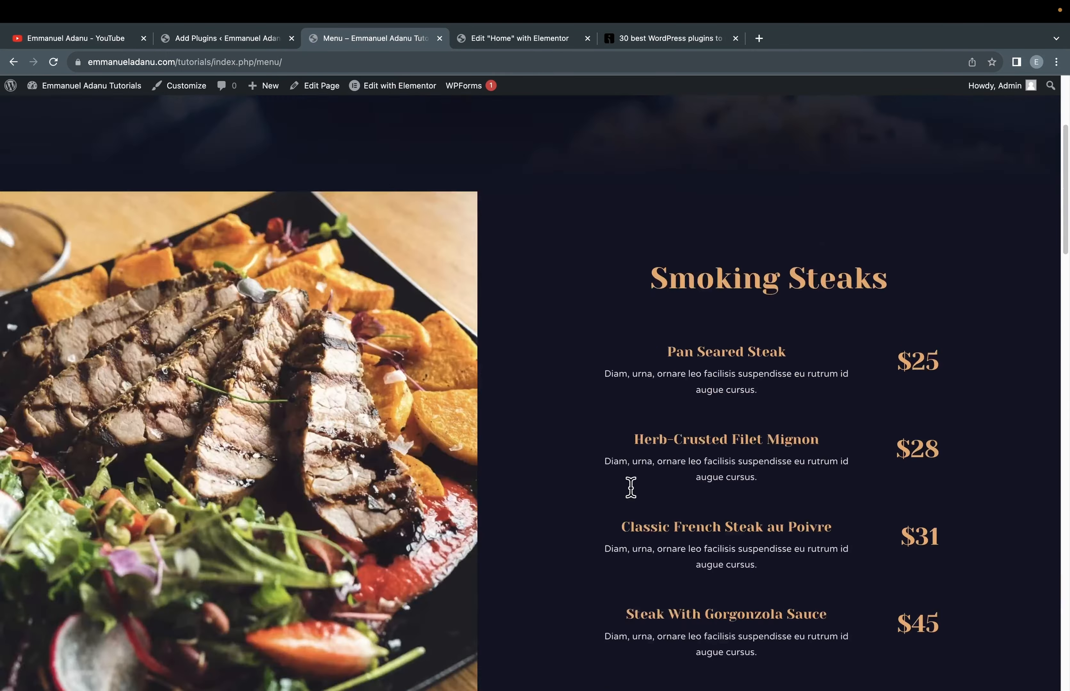
scroll(539, 512, "down", 2)
scroll(468, 526, "down", 10)
scroll(626, 573, "up", 12)
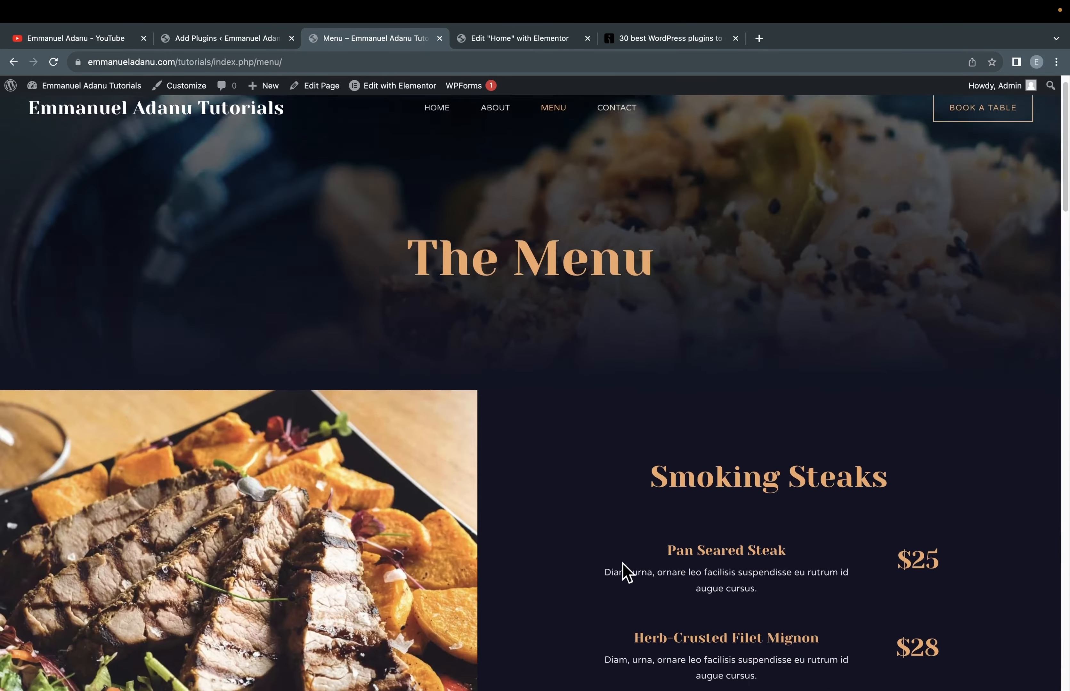
scroll(624, 573, "down", 6)
scroll(624, 575, "down", 10)
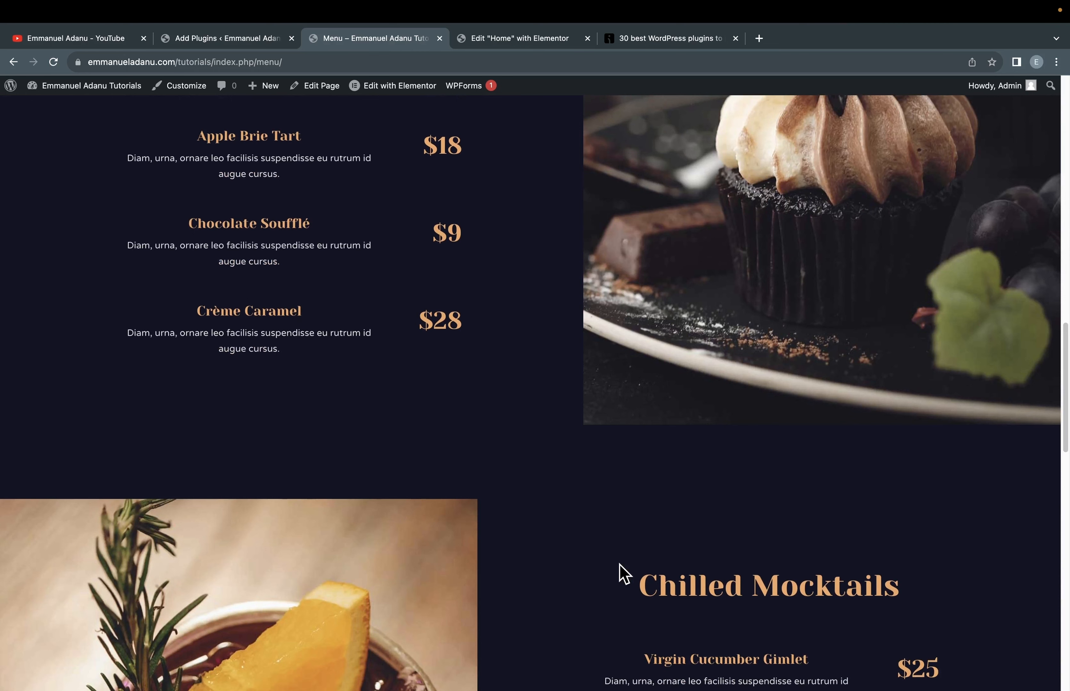
scroll(432, 376, "up", 3)
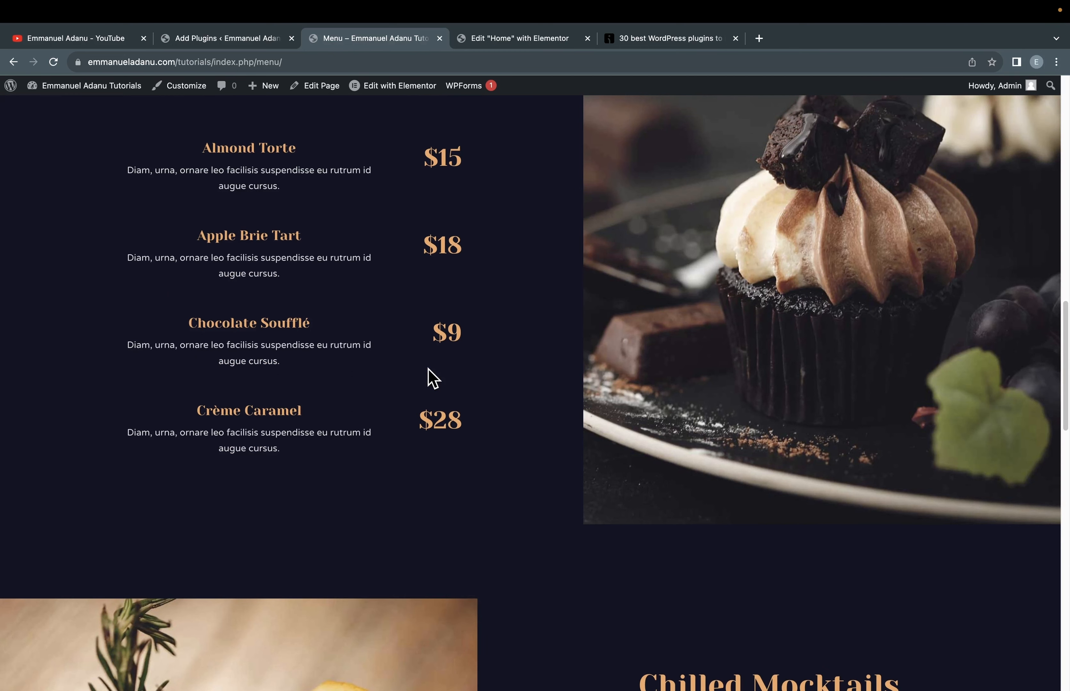
Step: Return to the Add Plugins page and search the plugin directory for Woocommerce
left_click(202, 44)
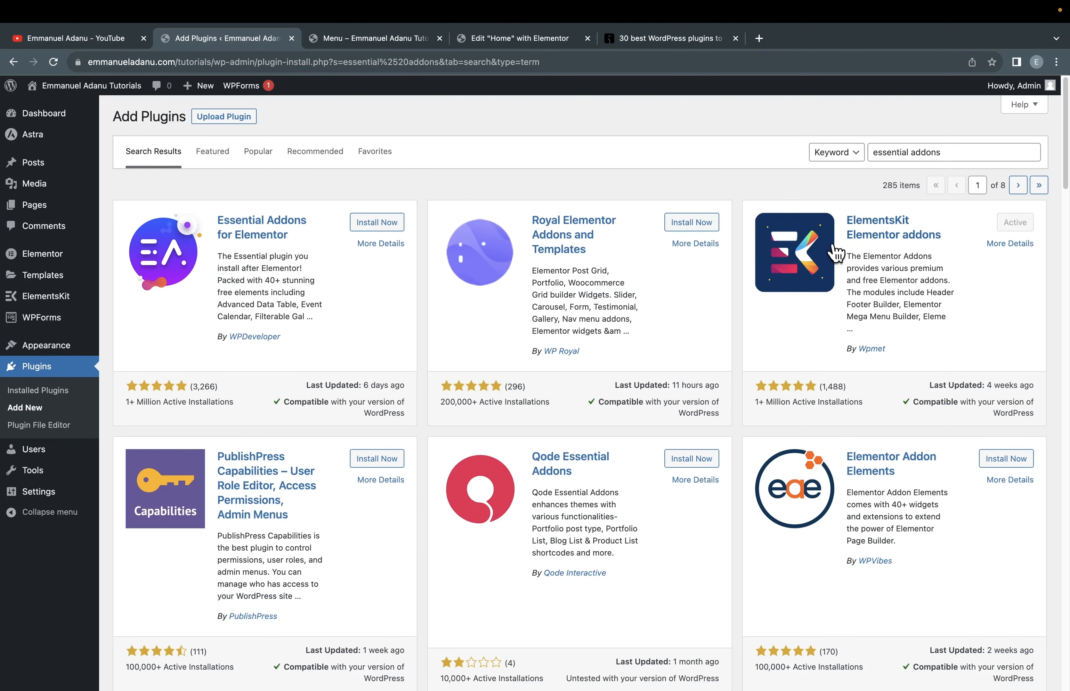
triple_click(924, 154)
type("Woocommerce")
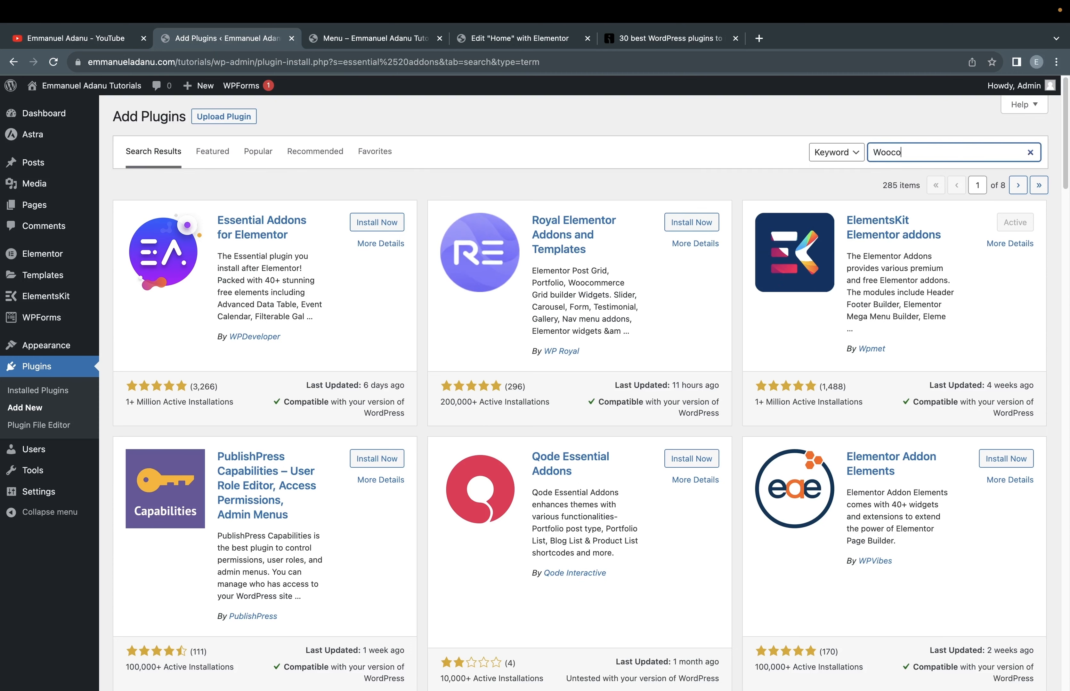
Step: Install and activate the WooCommerce plugin by Automattic, and start its guided store setup
left_click(376, 223)
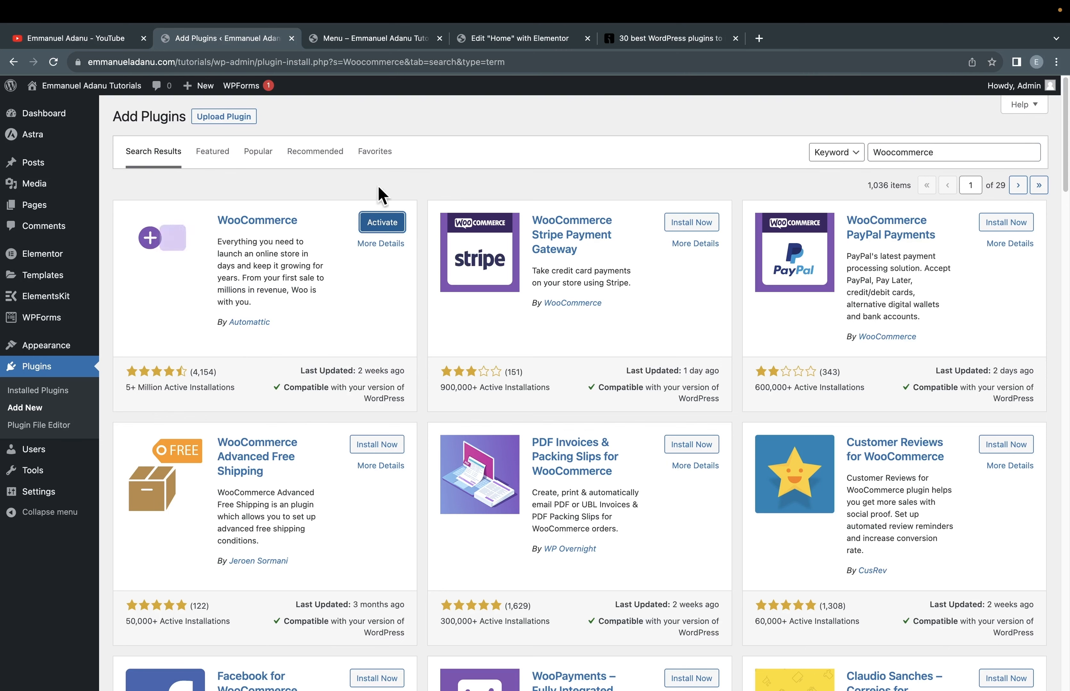
left_click(377, 230)
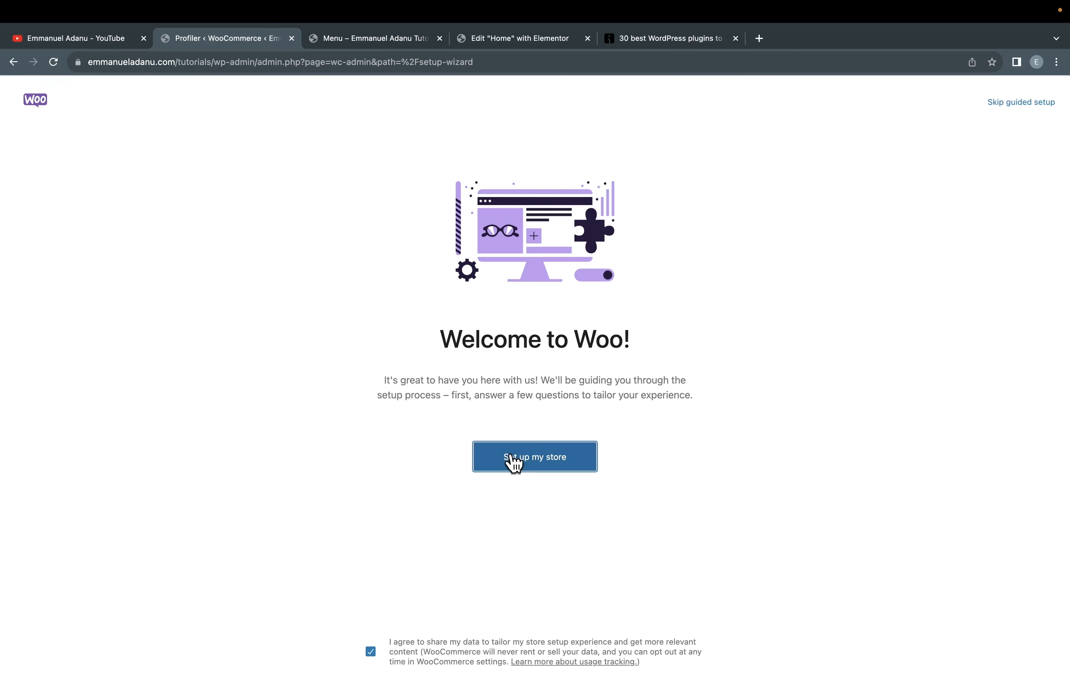
left_click(531, 465)
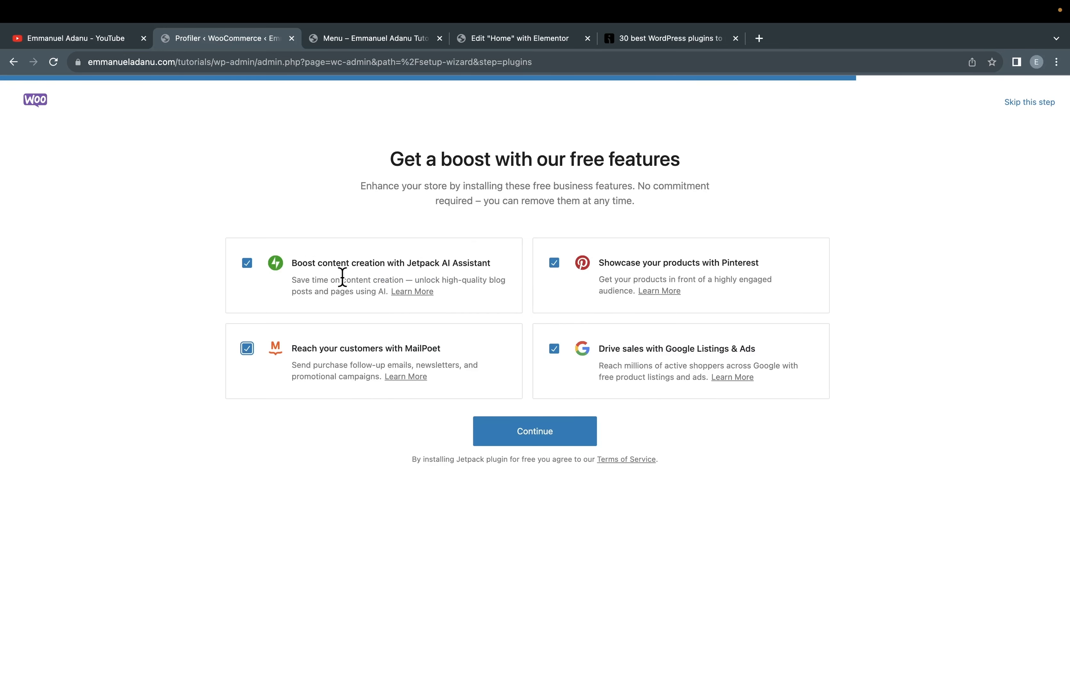
Step: Add the Jetpack AI Assistant, Pinterest, MailPoet and Google Listings & Ads features to the store, and review its Products, Analytics and Marketing options
left_click(535, 429)
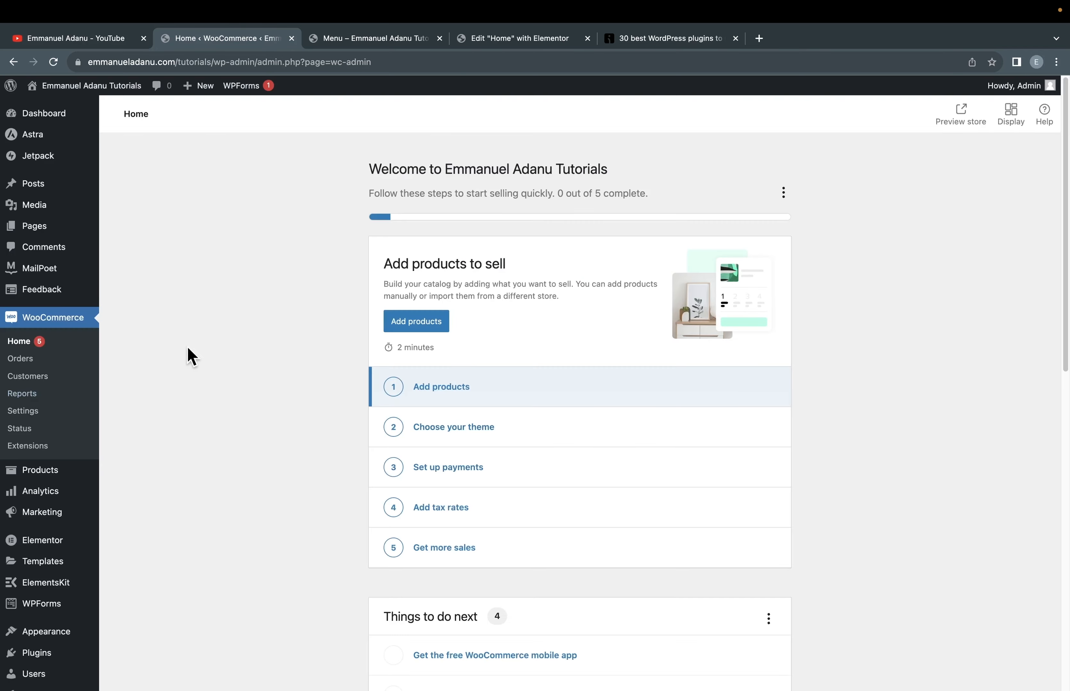
mouse_move(36, 472)
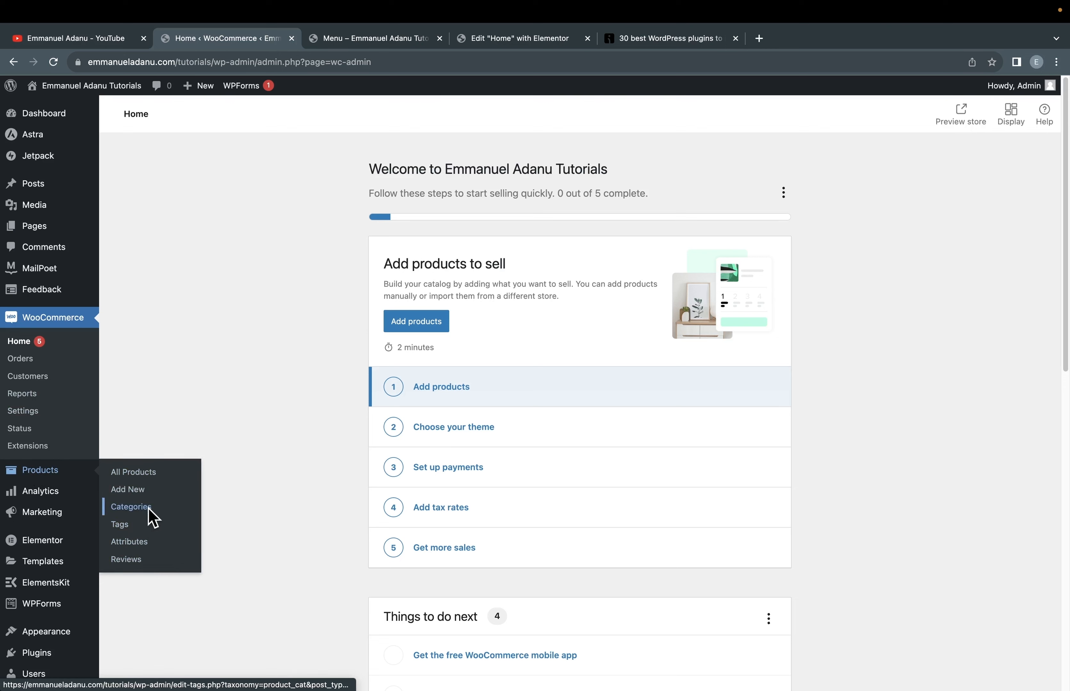
mouse_move(60, 500)
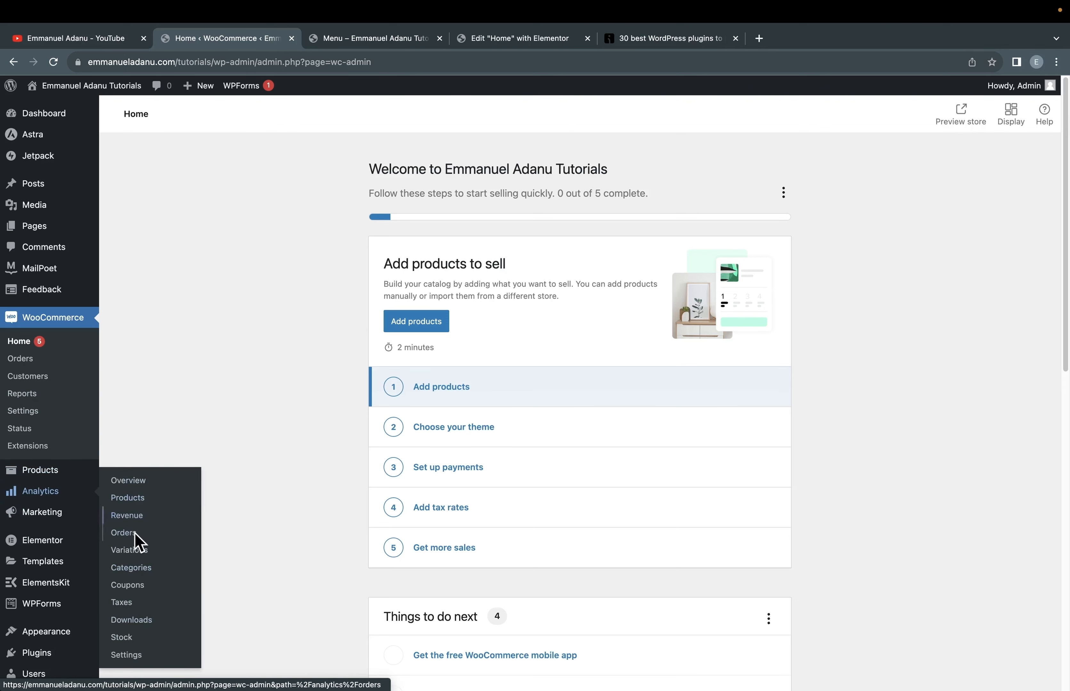
mouse_move(40, 521)
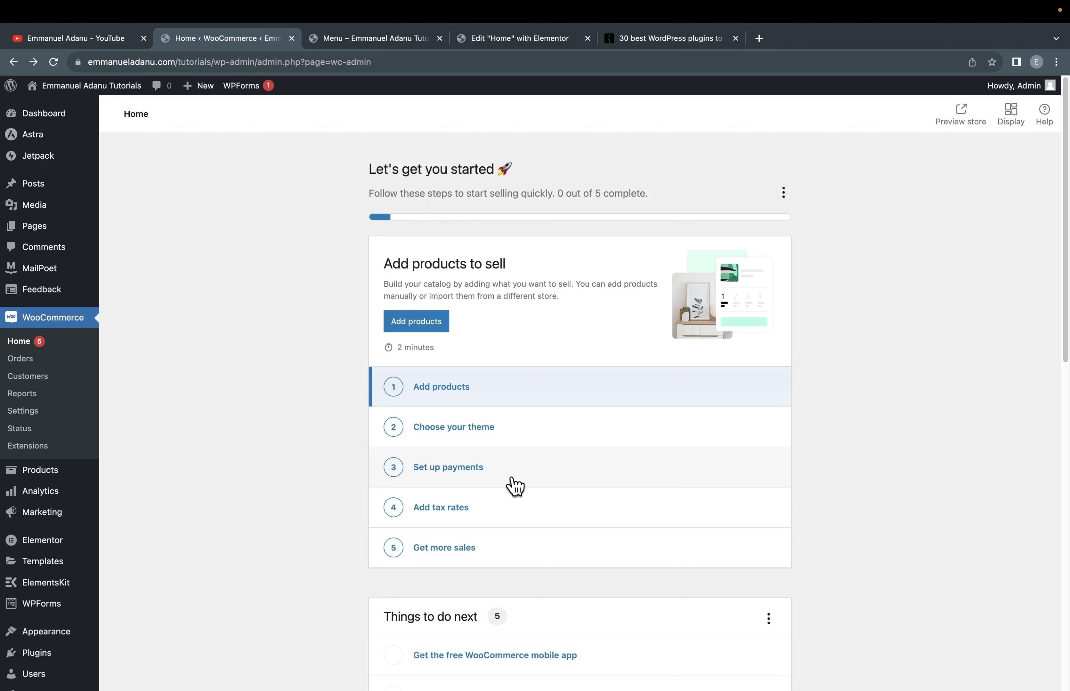
scroll(516, 487, "down", 2)
Step: Search the plugin directory for woocommerce and look through the available WooCommerce extensions
mouse_move(67, 593)
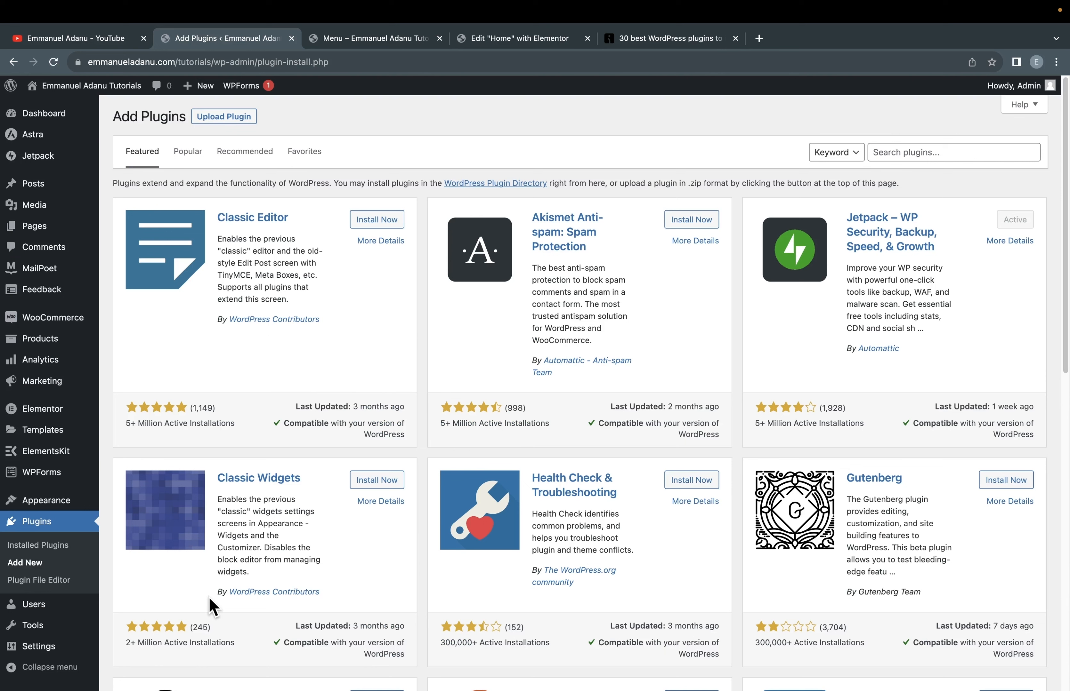
left_click(898, 151)
type("woocommerce")
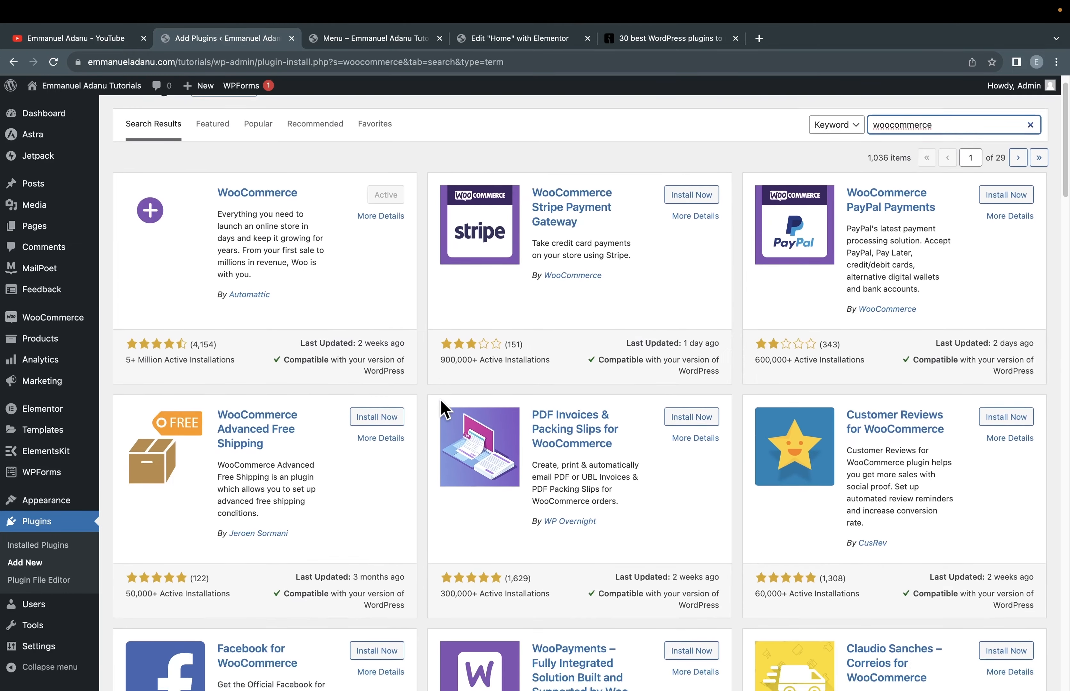
scroll(442, 410, "down", 2)
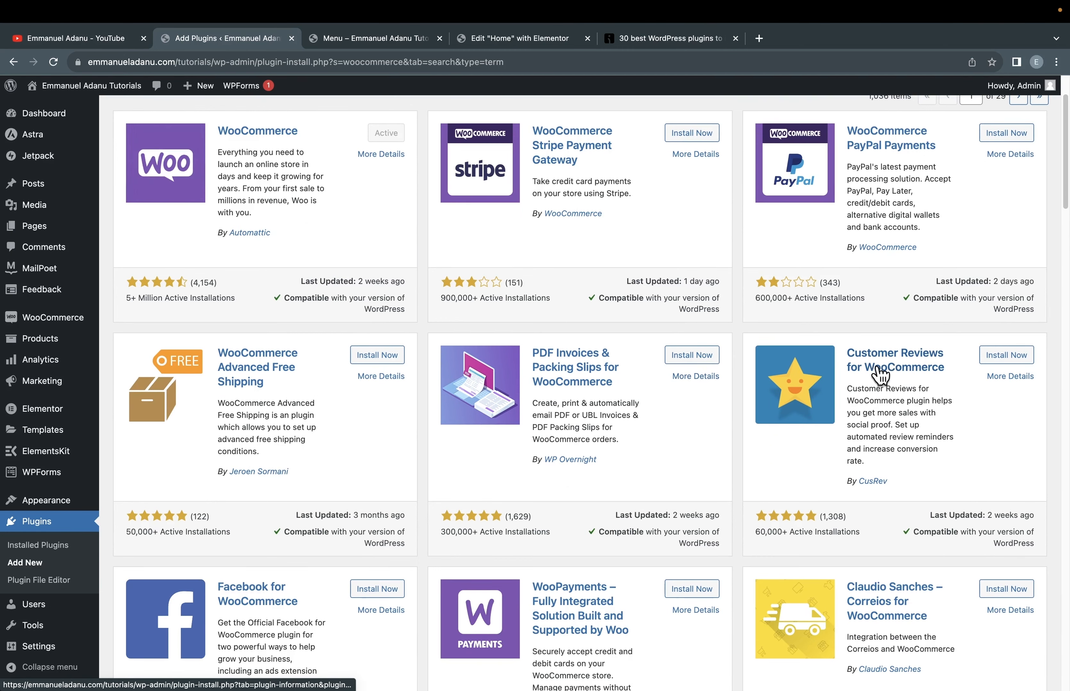
scroll(879, 374, "down", 5)
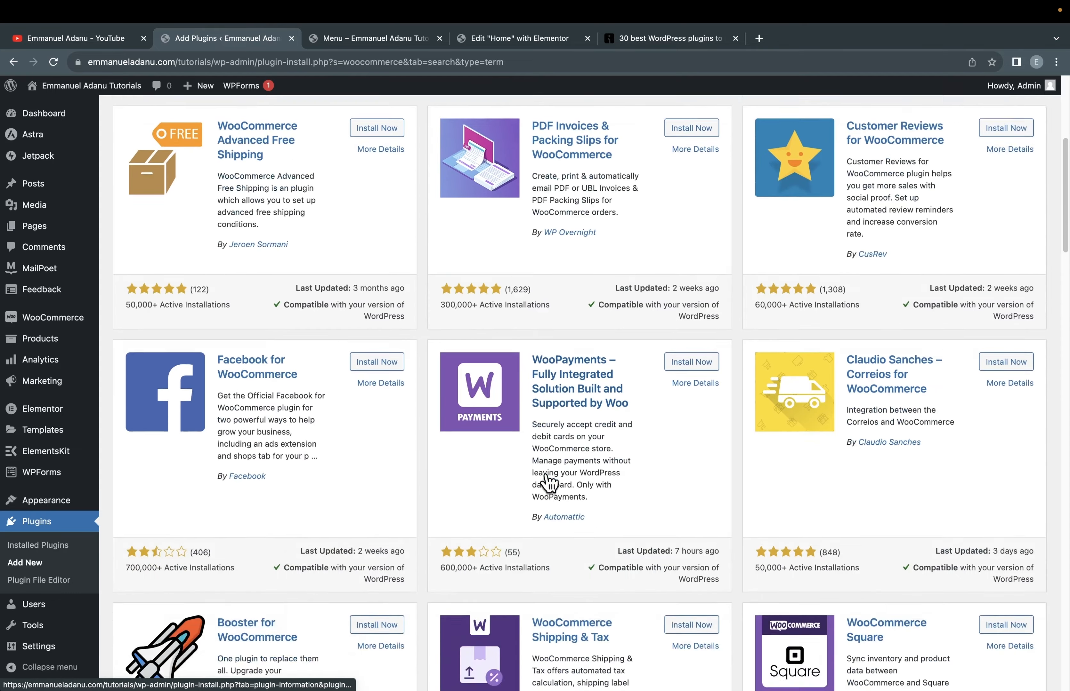
scroll(548, 483, "down", 20)
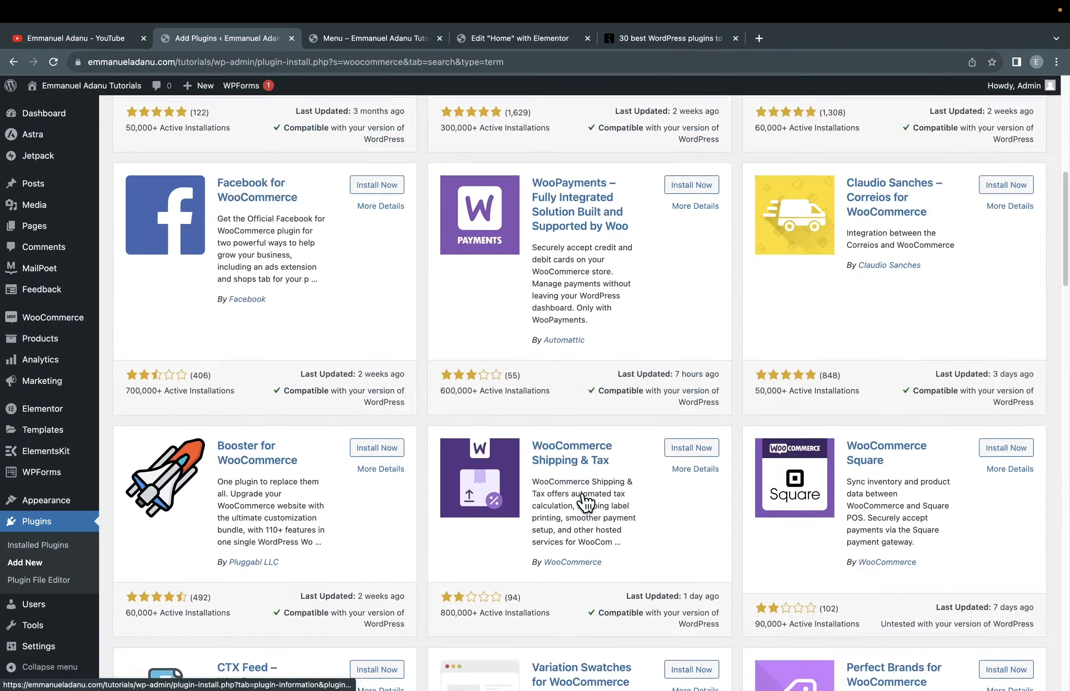
scroll(584, 501, "up", 11)
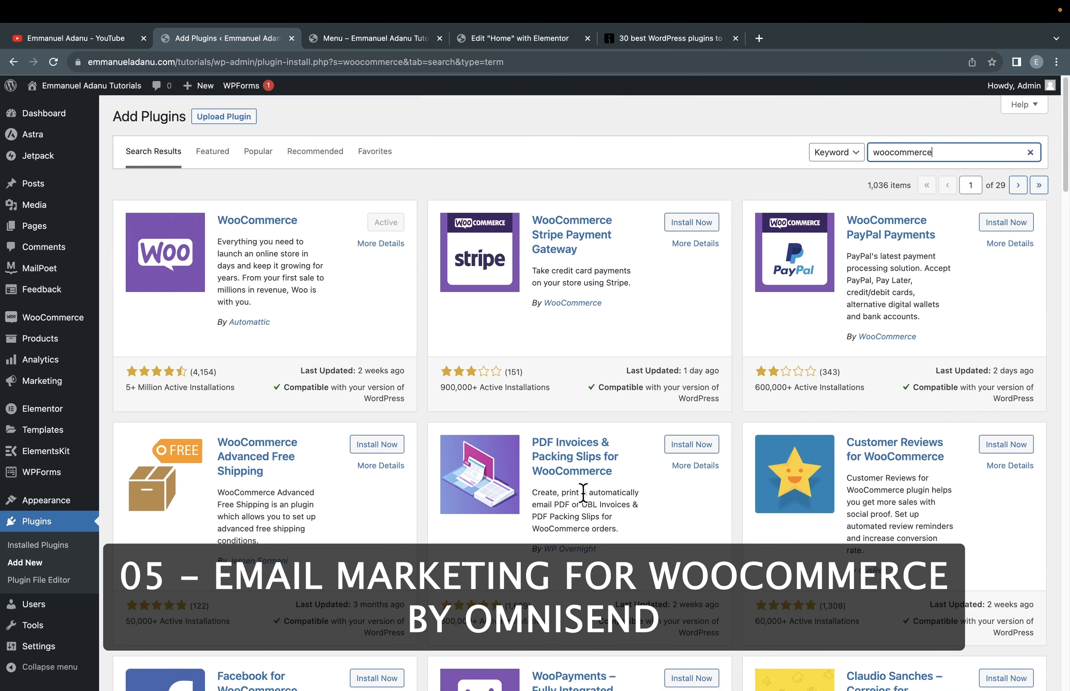
Step: Find Email Marketing for WooCommerce by Omnisend in the plugin directory, and install and activate it
double_click(917, 153)
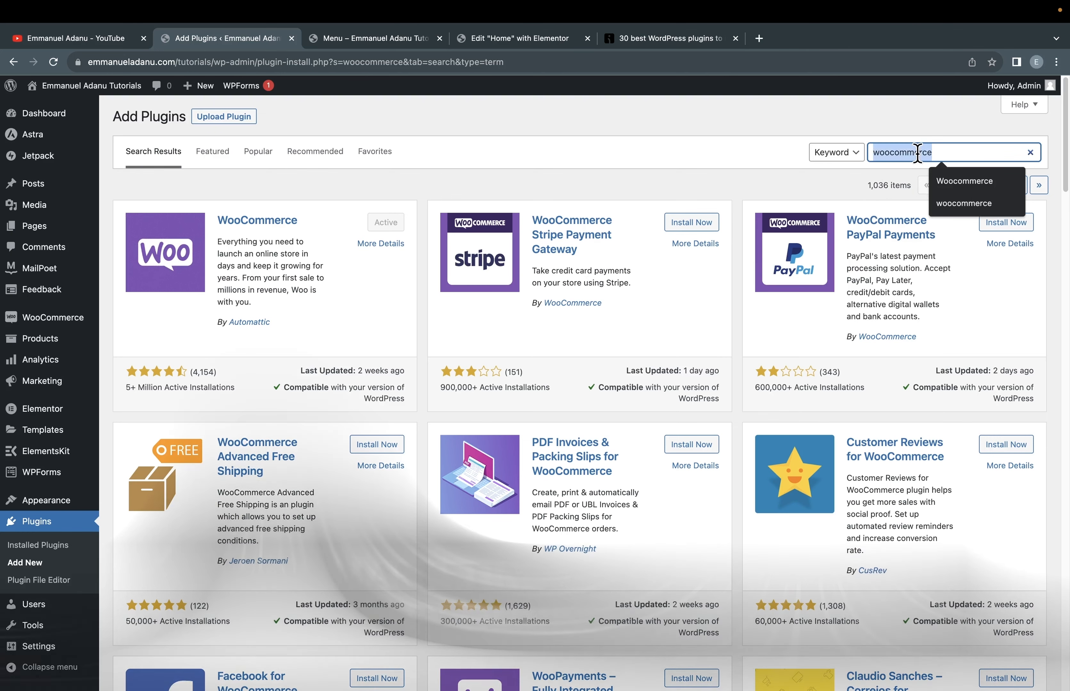
type("Omnisend")
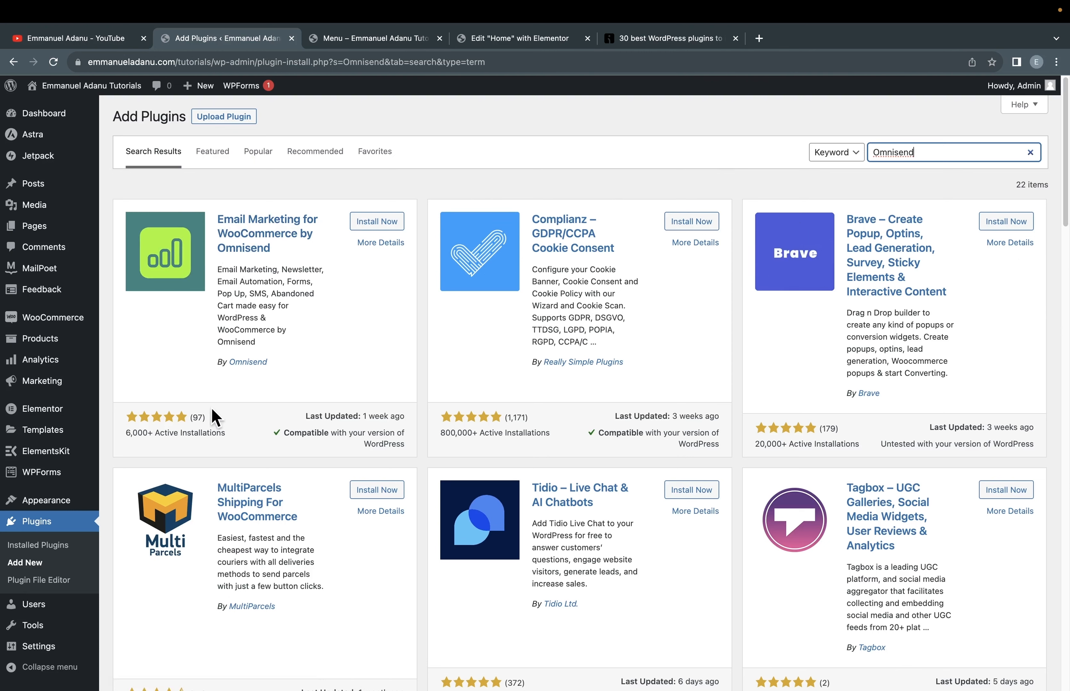
left_click(370, 223)
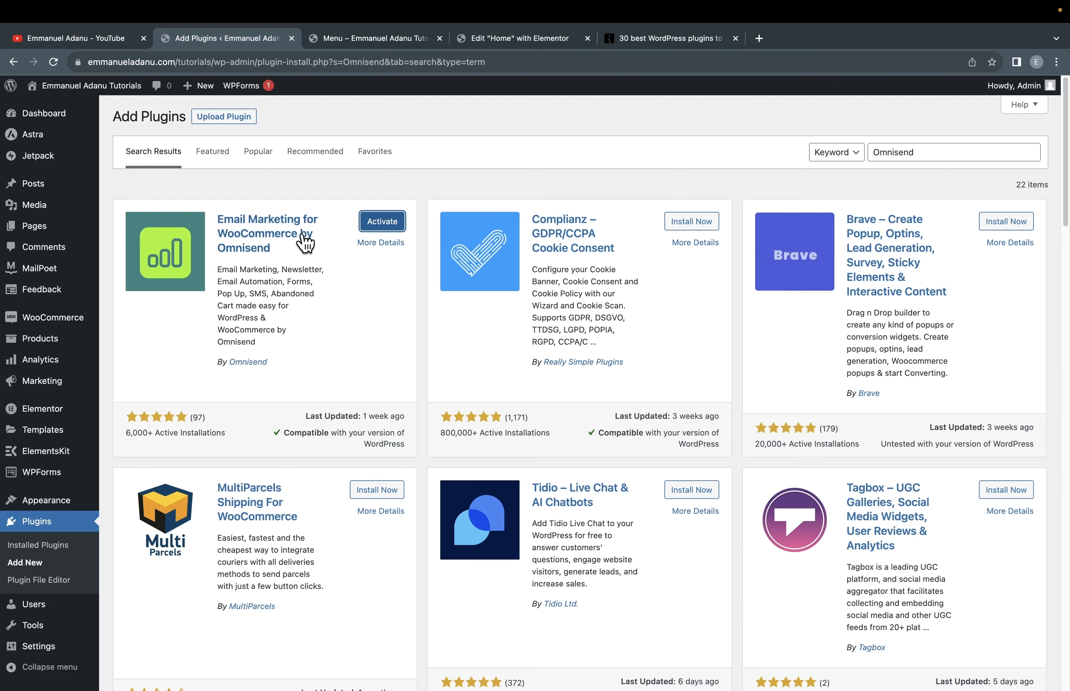
left_click(382, 229)
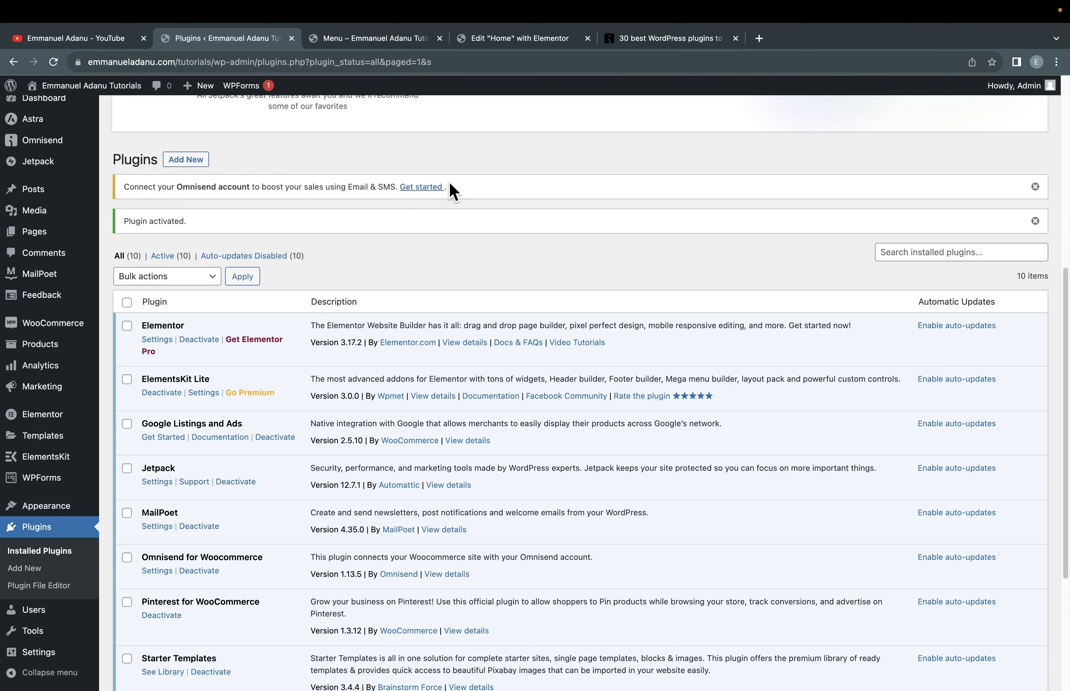
Step: Sign up for a new Omnisend account with the e-mail address and suggested strong password, answering Yes to having an ecommerce business
left_click(421, 188)
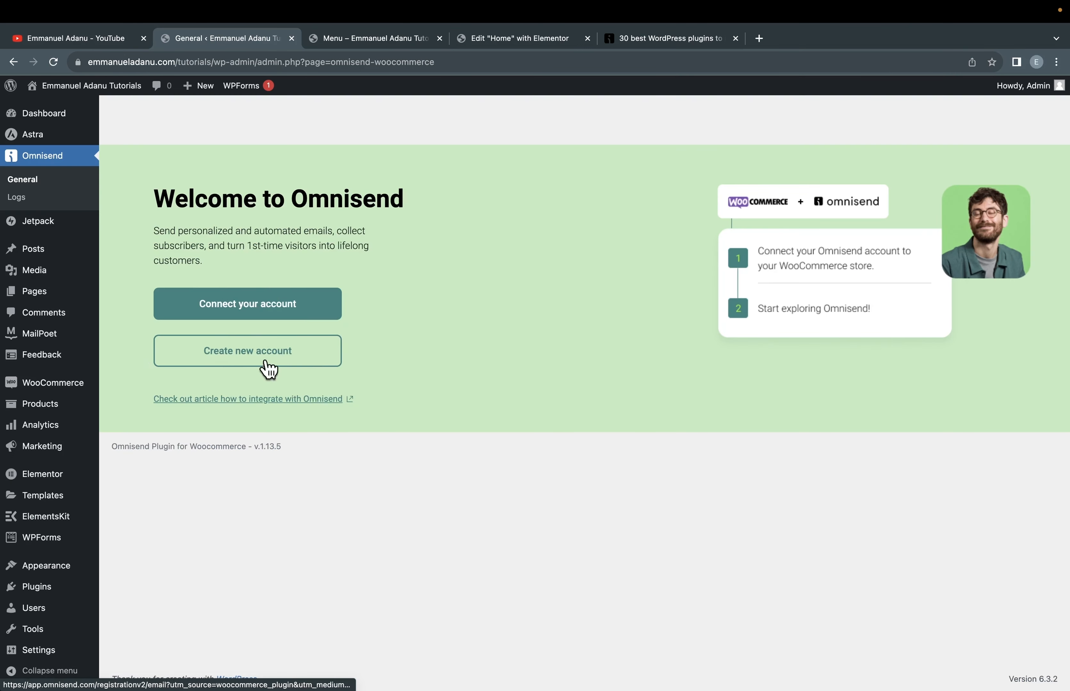
left_click(239, 366)
left_click(458, 254)
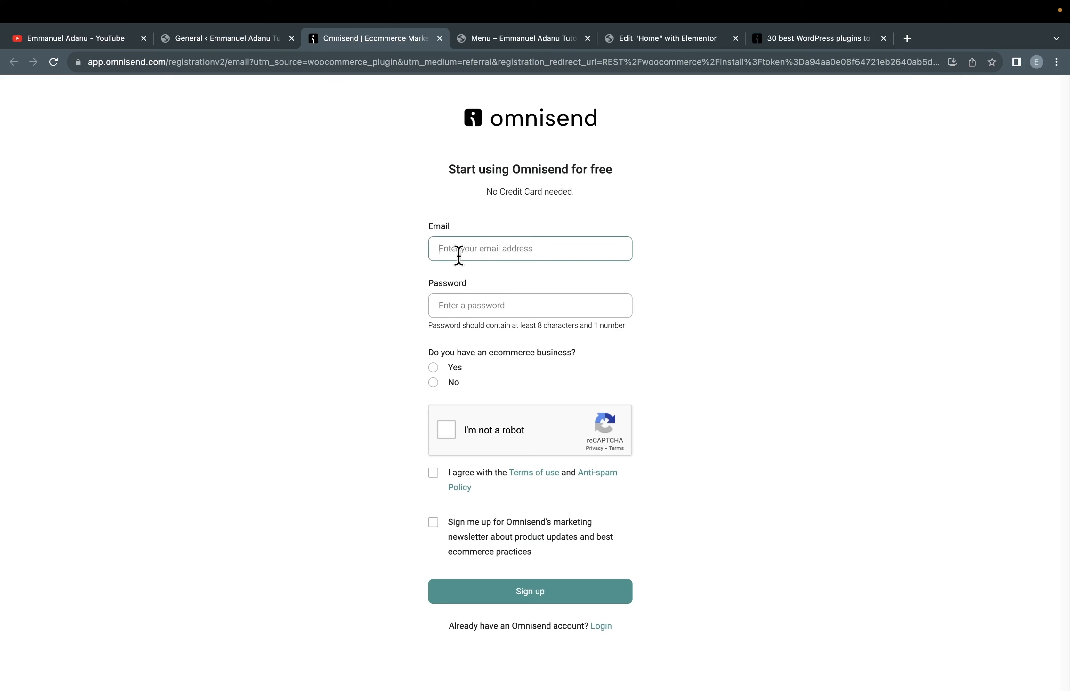
key("super+v")
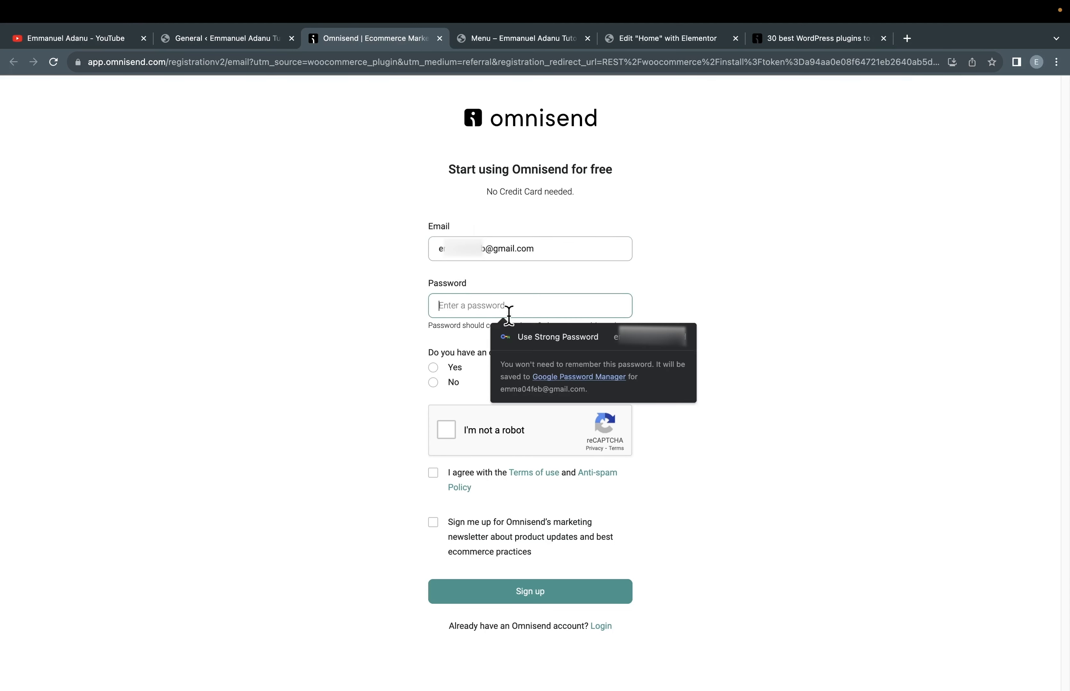
left_click(540, 340)
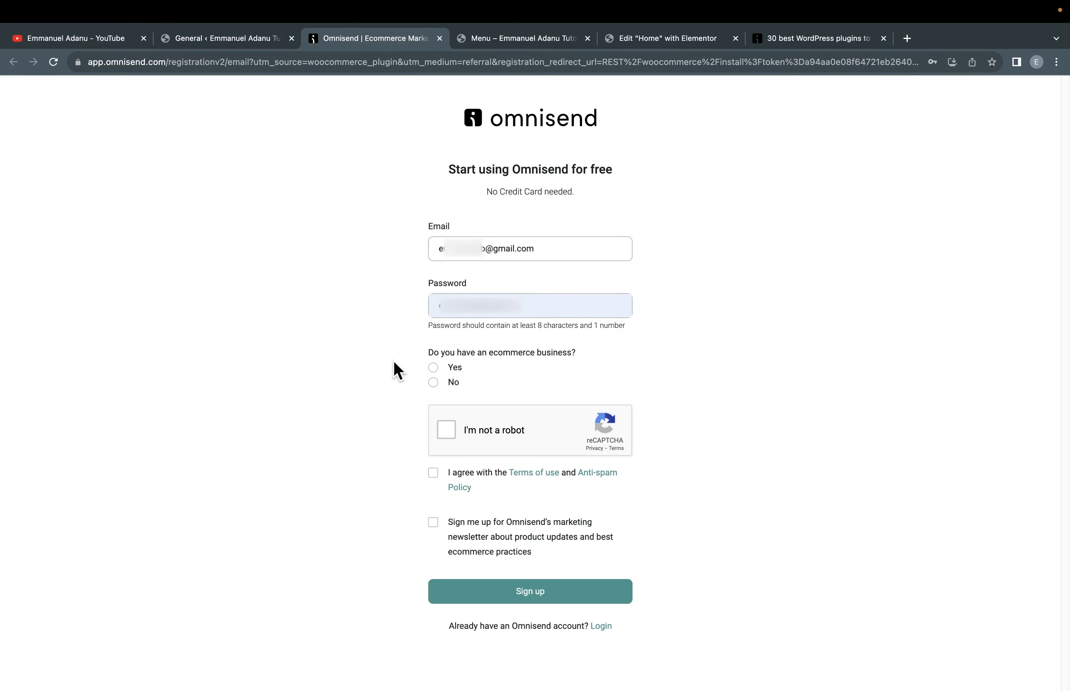
left_click(432, 368)
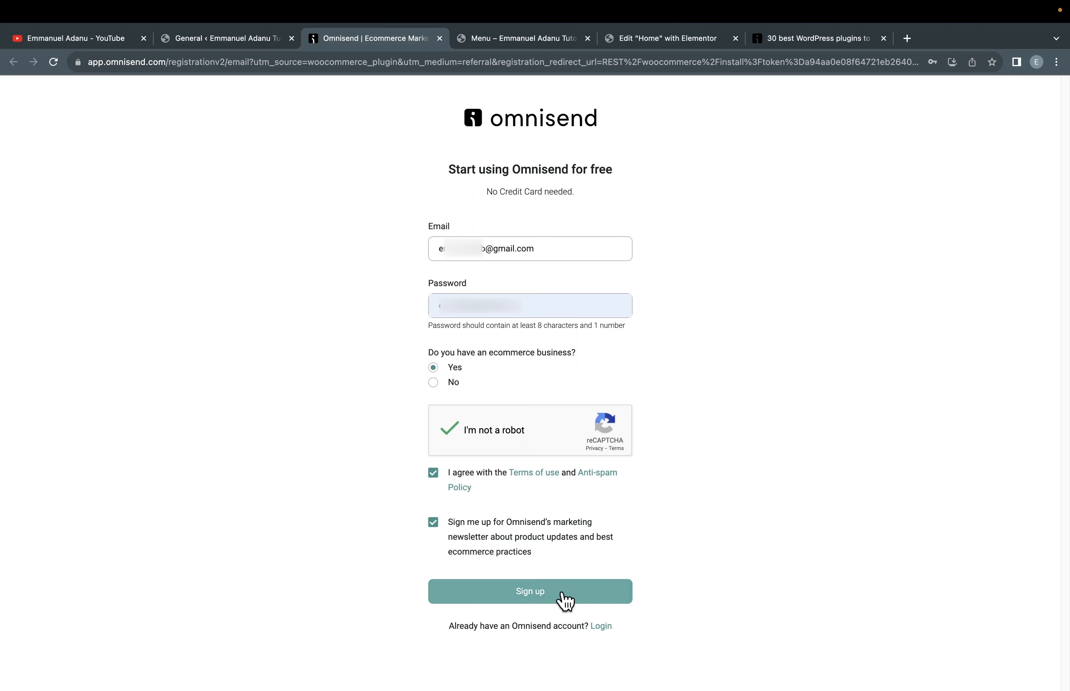
left_click(536, 602)
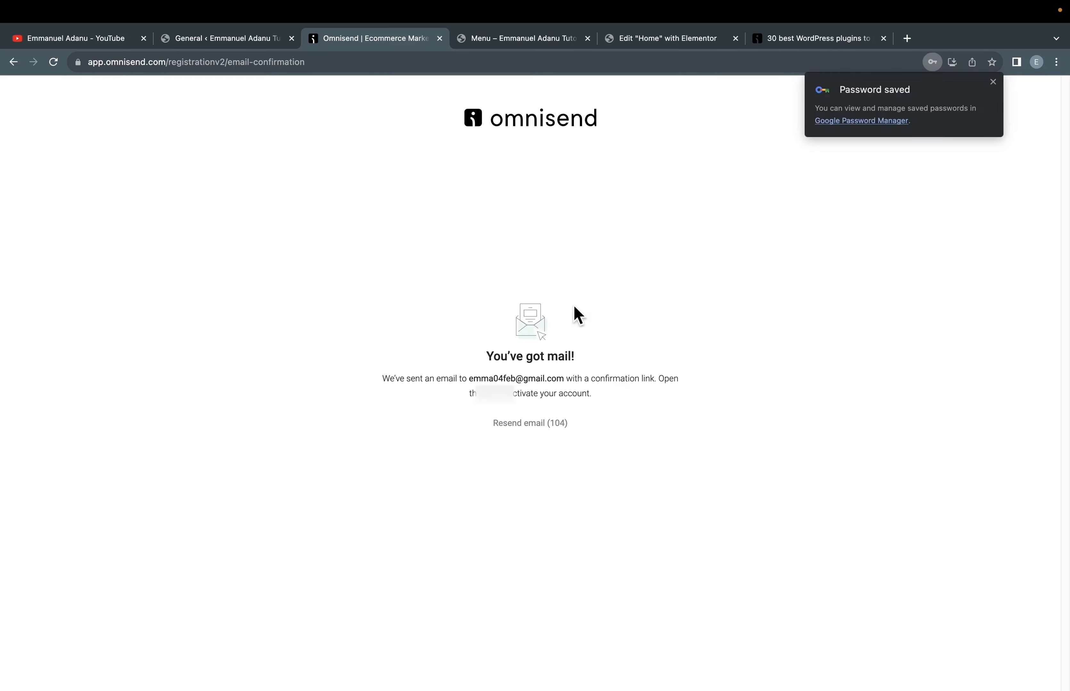
Step: Switch to Gmail and verify the e-mail address from Omnisend's registration message
left_click(906, 54)
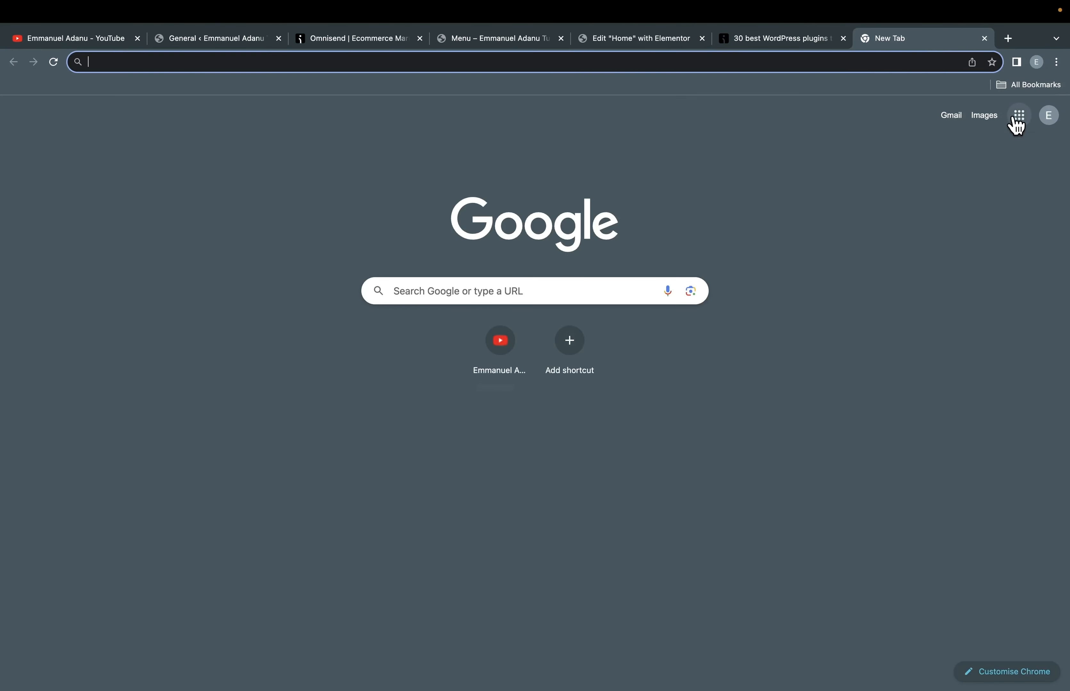
left_click(1018, 116)
left_click(907, 307)
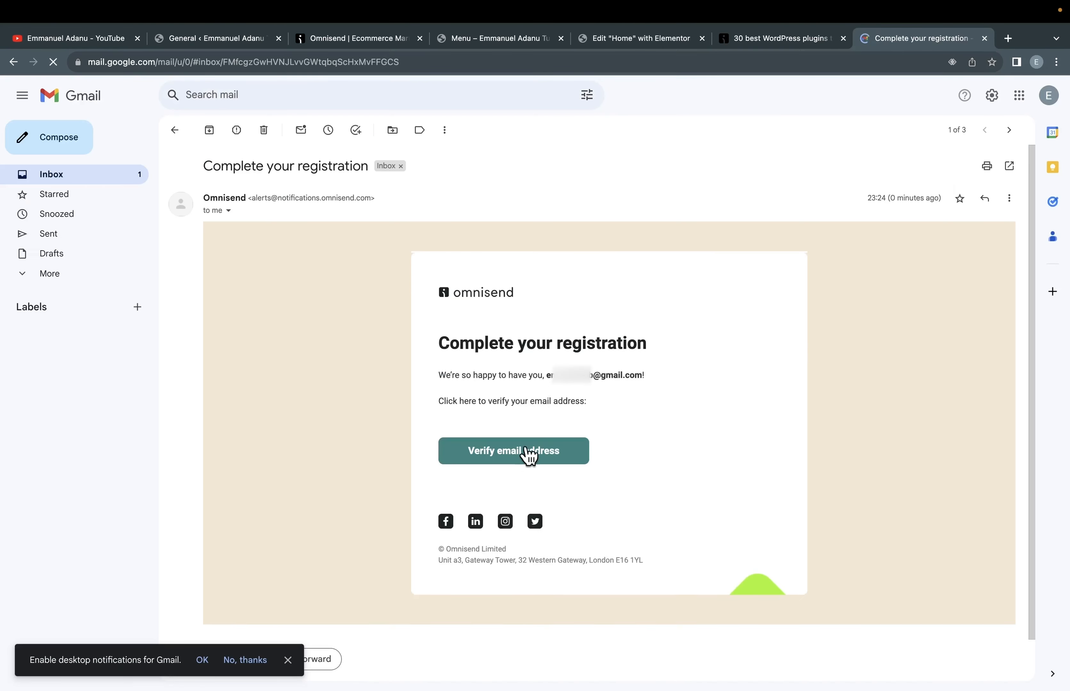
left_click(528, 460)
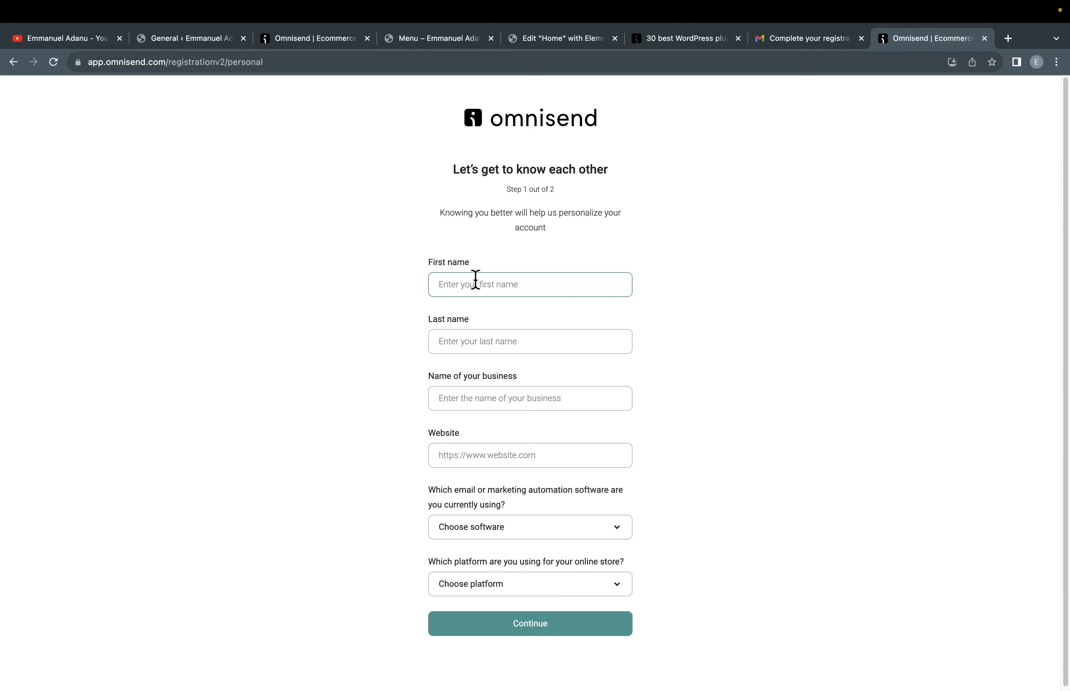
Step: Enter the account holder's first and last name in the Omnisend registration form
type("Emmanuel")
left_click(466, 341)
type("Adanu")
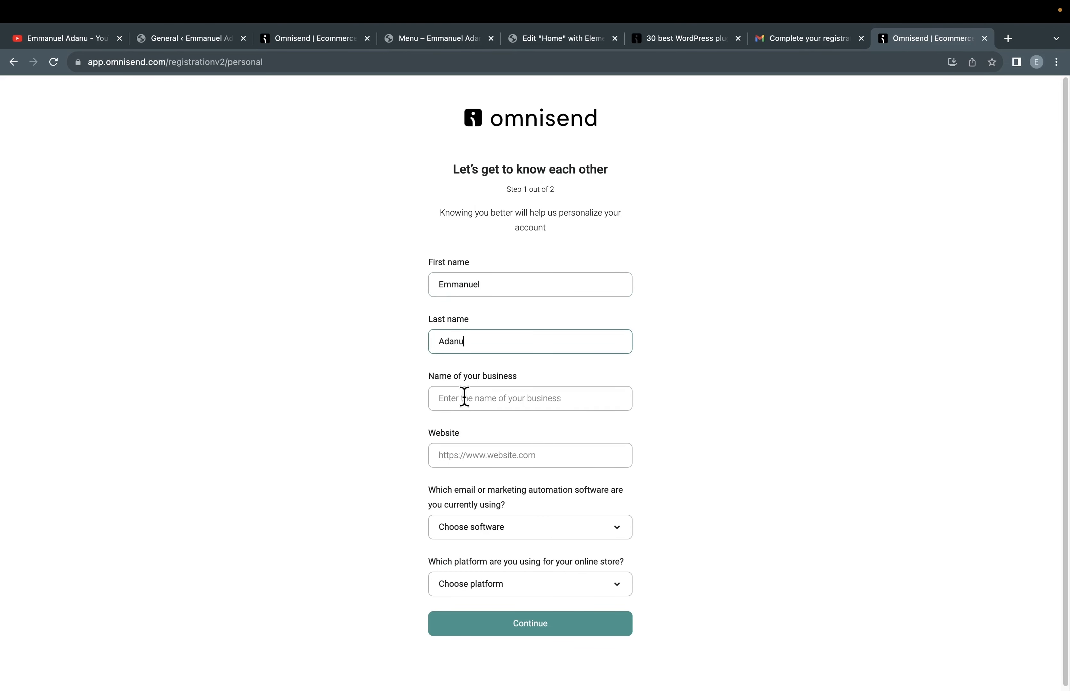
Step: Check the site title on the live restaurant site and enter it as the business name in the Omnisend registration
left_click(465, 398)
left_click(405, 37)
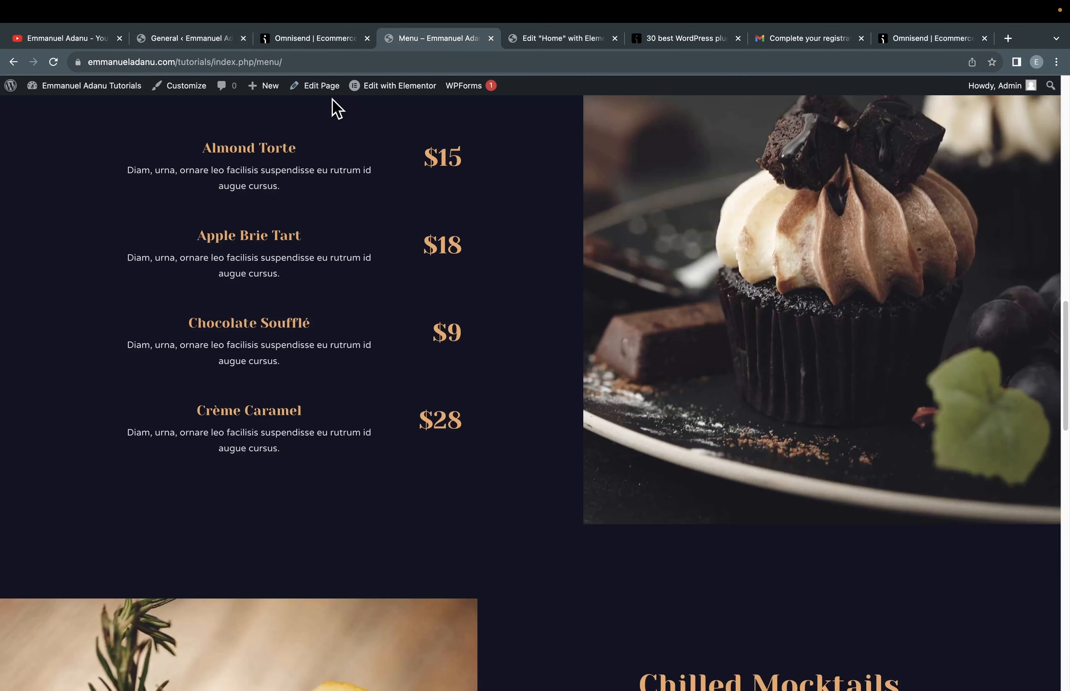
scroll(336, 107, "up", 15)
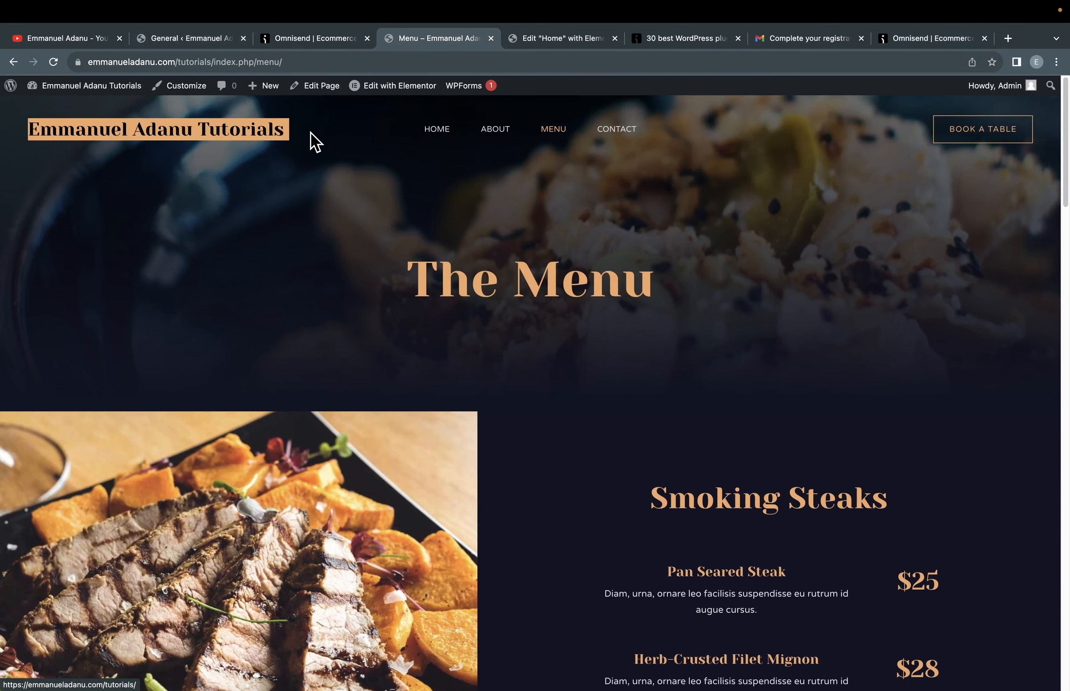
left_click(906, 43)
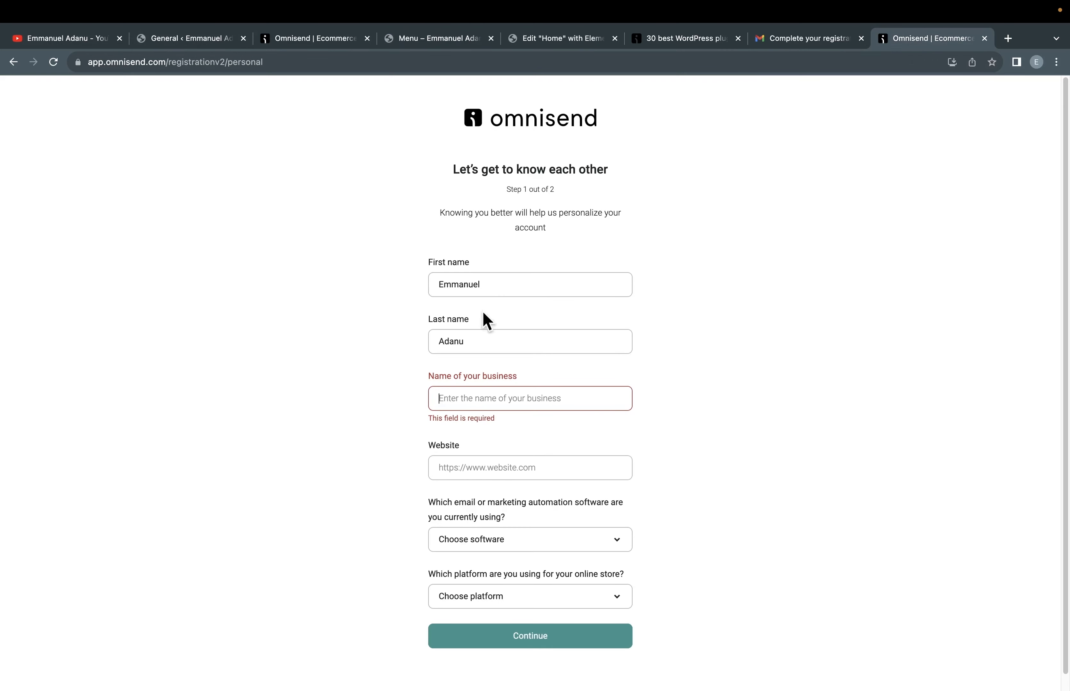
left_click(472, 407)
type("Emmanuel Adanu Tutorials")
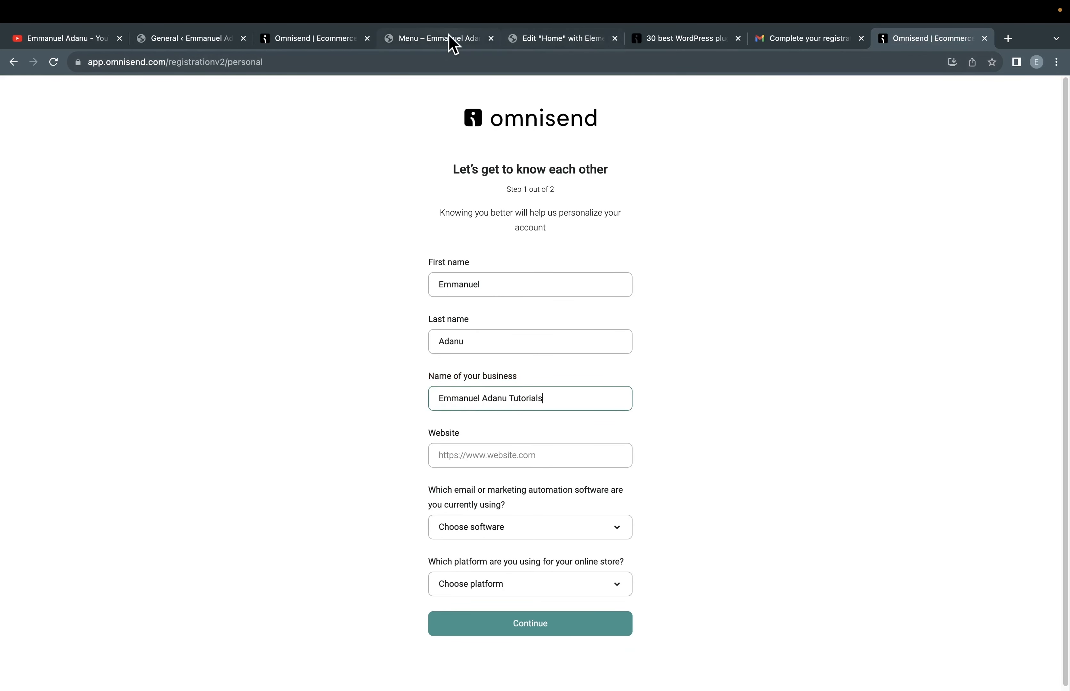
Step: Copy the live restaurant site's home page address into the Website field of the Omnisend registration
left_click(421, 43)
left_click(216, 62)
key("super+c")
left_click(490, 456)
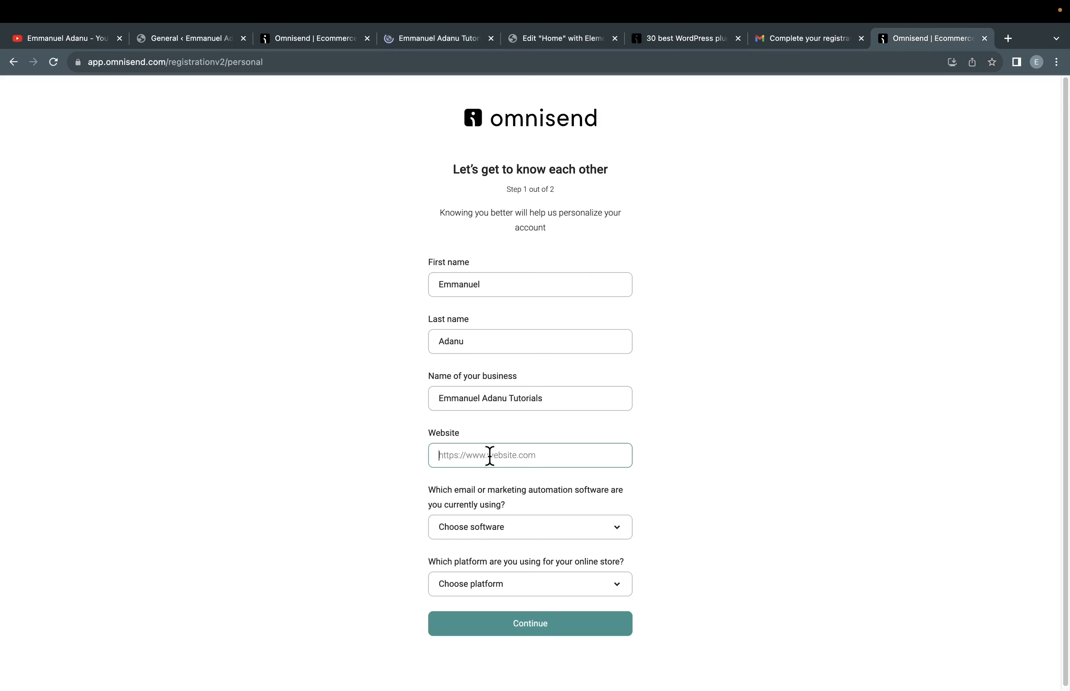
key("super+v")
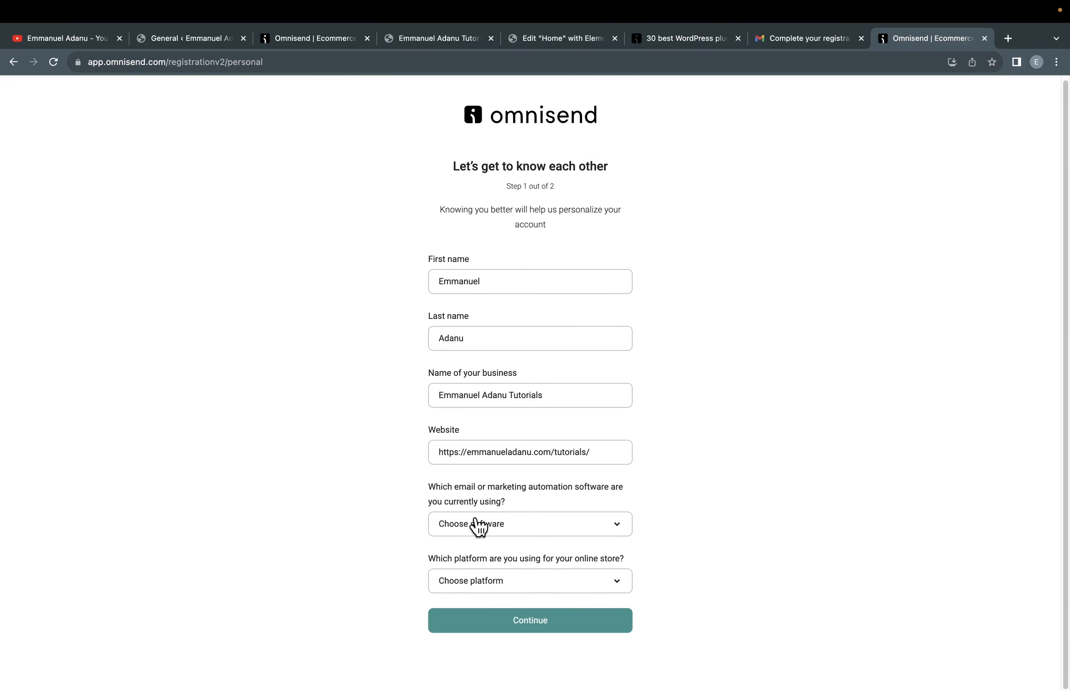
Step: Set the email or marketing automation software currently in use to None
left_click(482, 530)
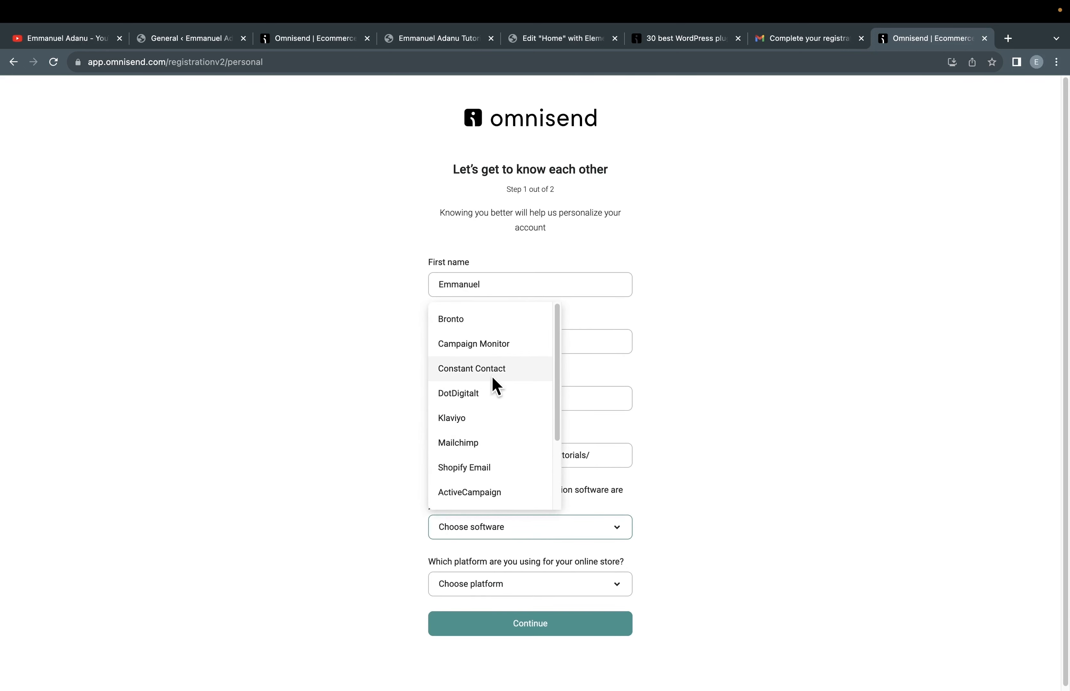
scroll(502, 406, "down", 3)
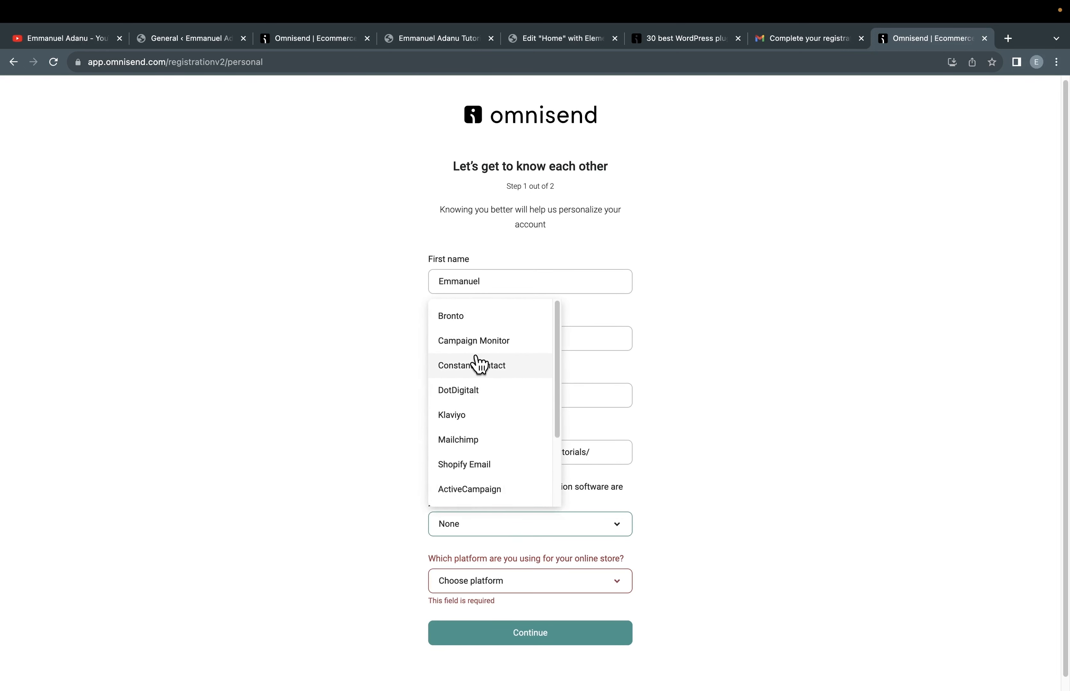
scroll(477, 360, "down", 3)
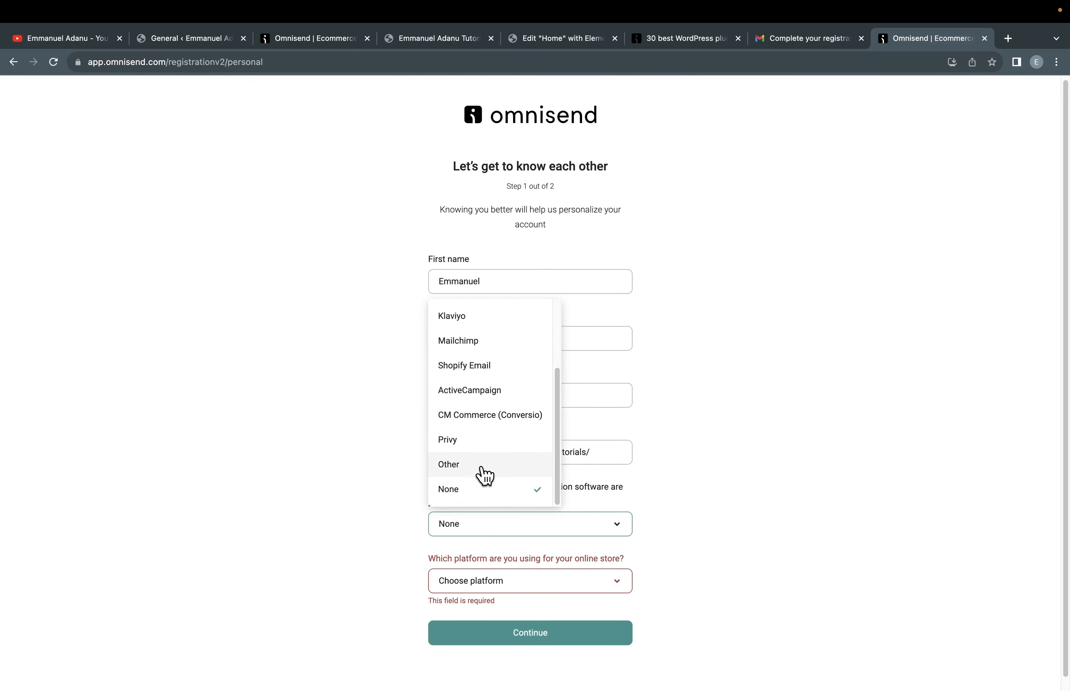
scroll(481, 373, "up", 2)
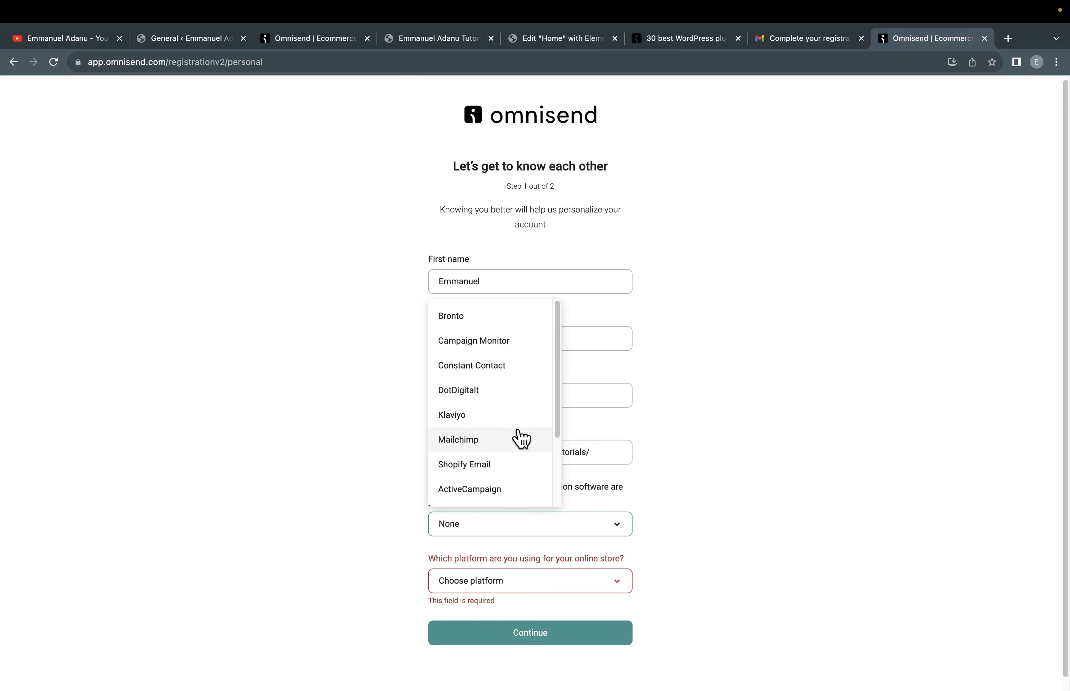
scroll(517, 445, "down", 2)
left_click(485, 499)
scroll(670, 579, "down", 1)
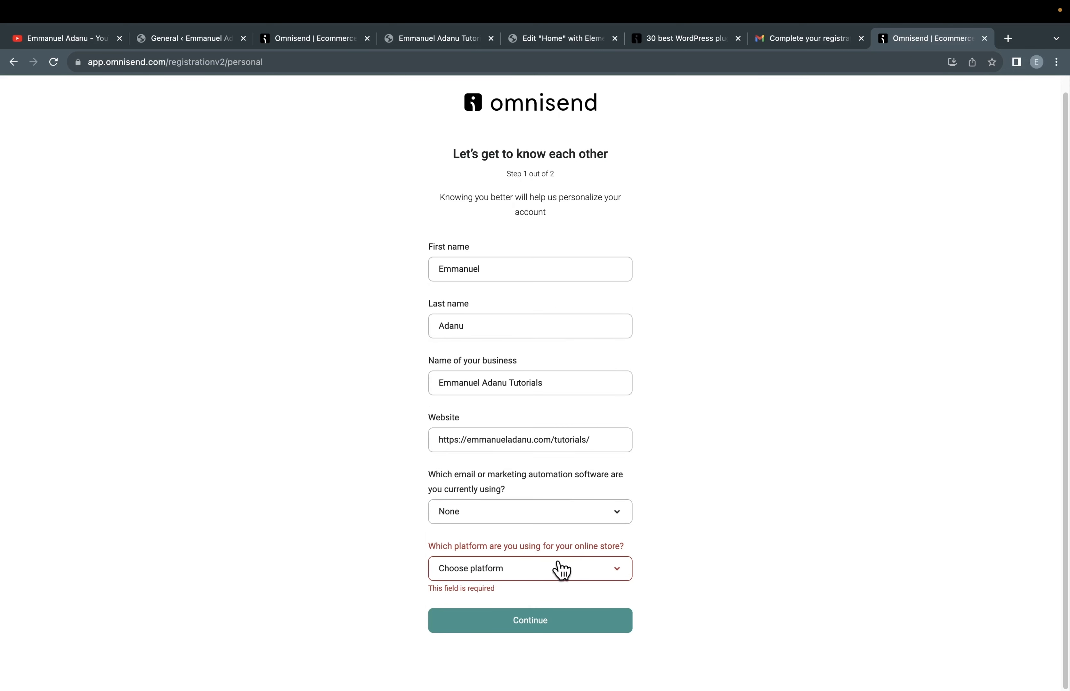
Step: Set the online store platform to WooCommerce (WordPress) and continue to the address page of the Omnisend registration
left_click(546, 571)
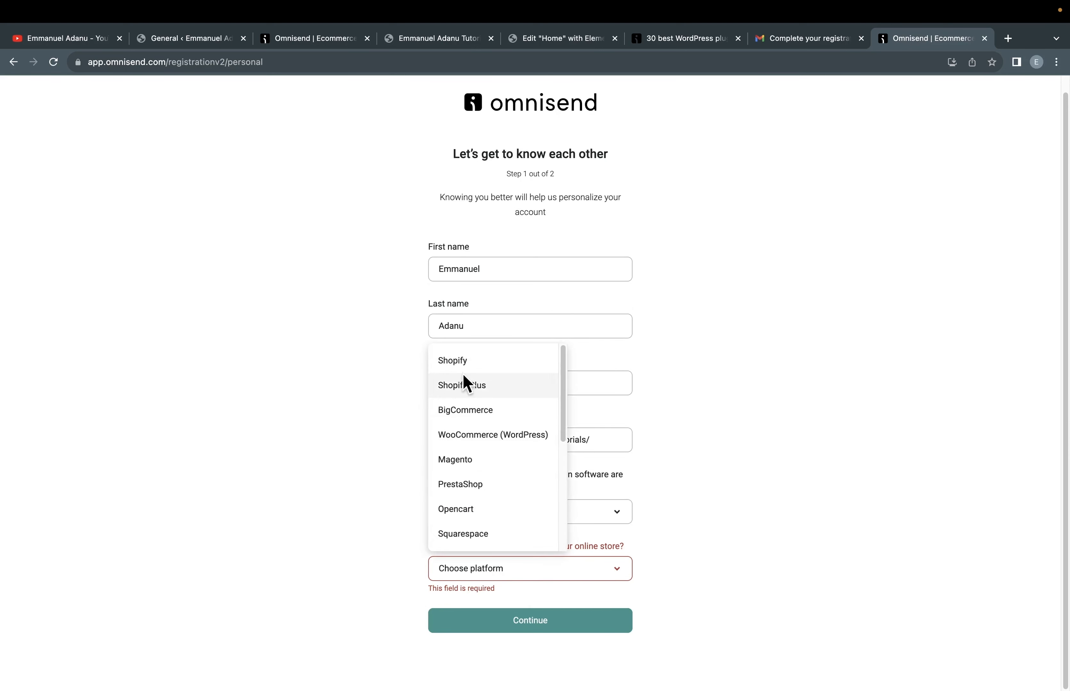
scroll(468, 384, "up", 1)
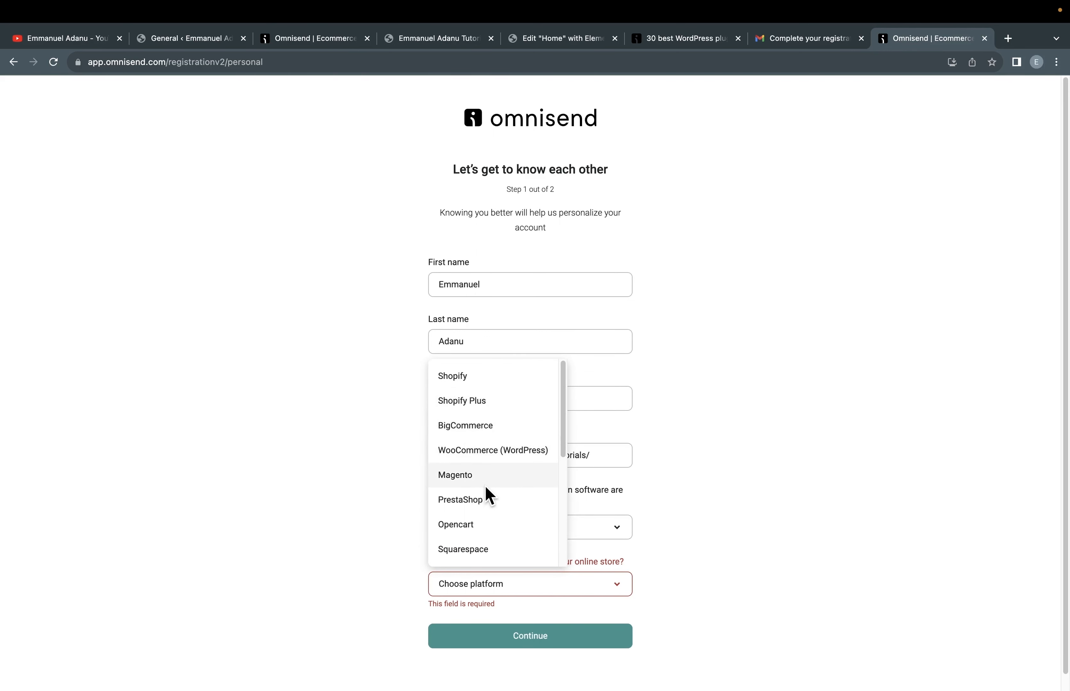
scroll(492, 496, "down", 1)
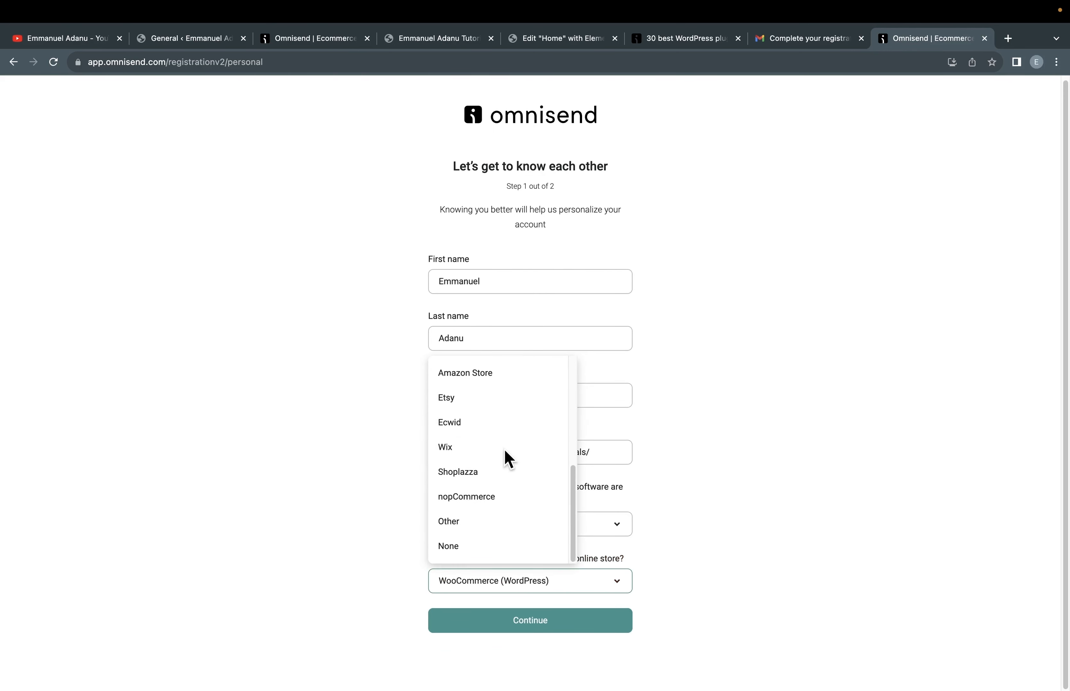
scroll(504, 450, "up", 1)
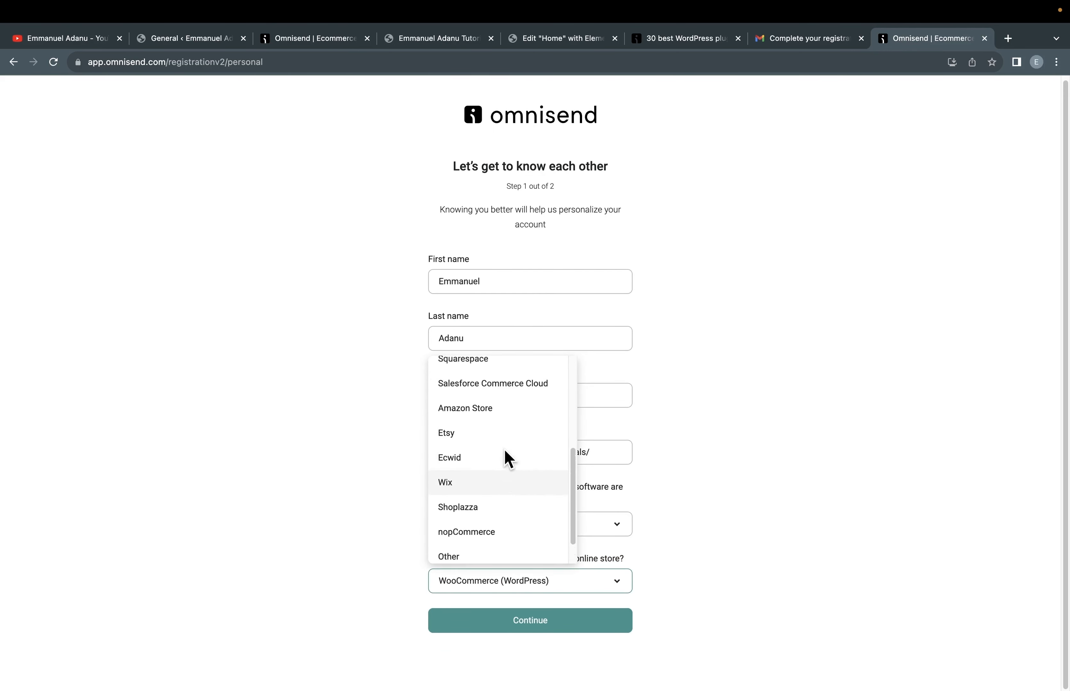
scroll(504, 451, "up", 5)
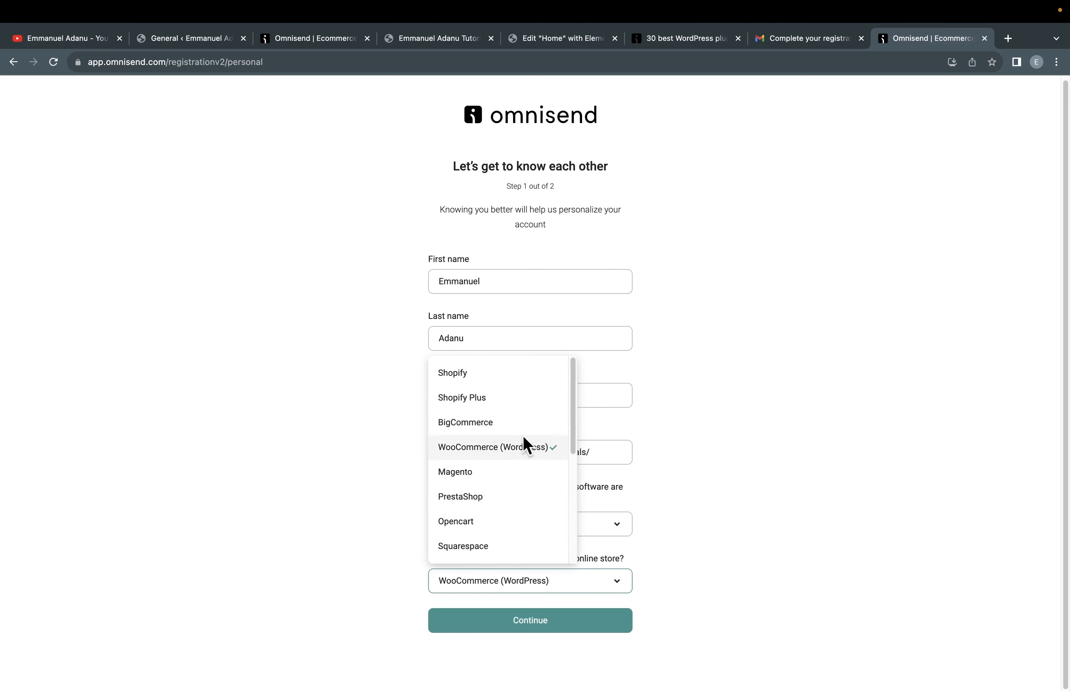
left_click(505, 449)
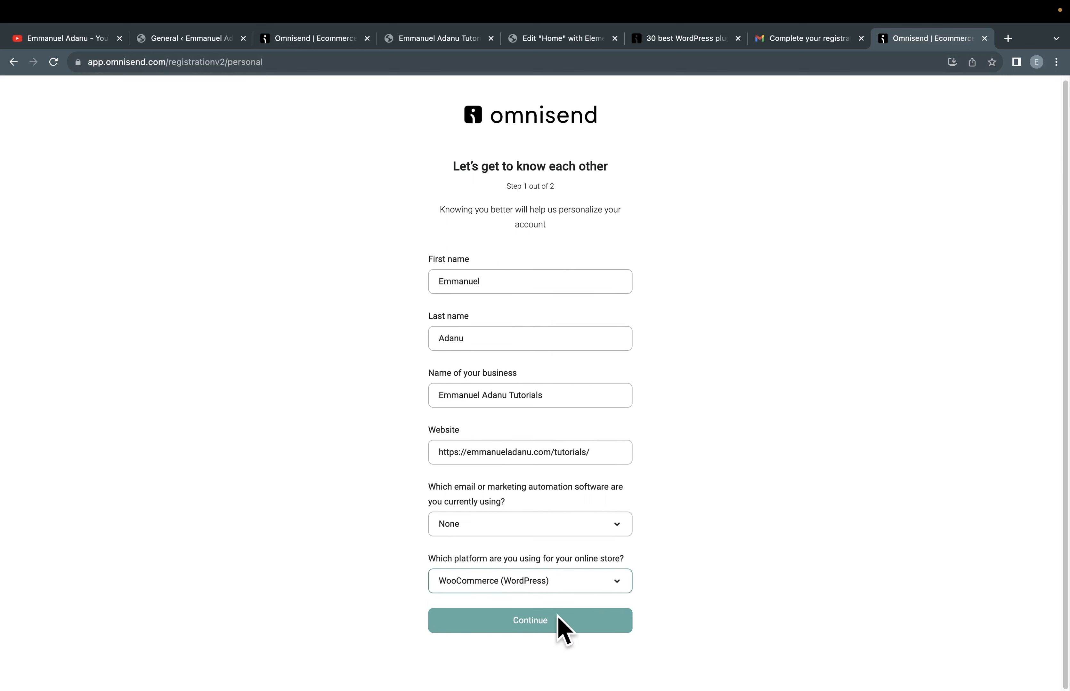
left_click(551, 628)
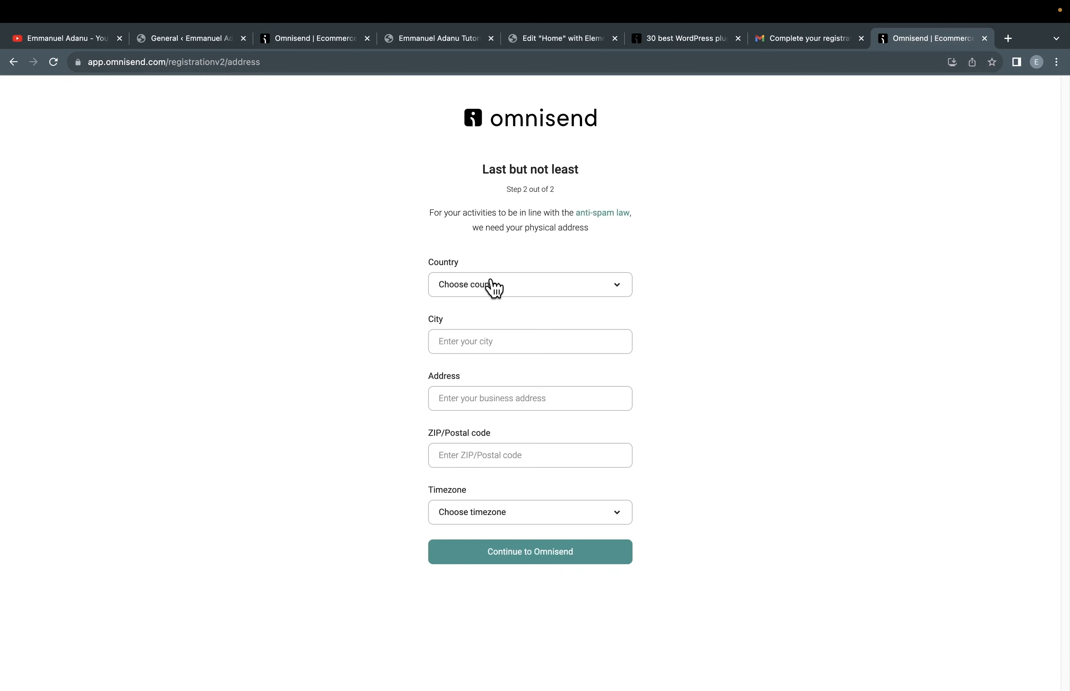
Step: Fill in the business's country, city, street address, postal code and timezone to finish the Omnisend registration
left_click(522, 343)
type("Lago")
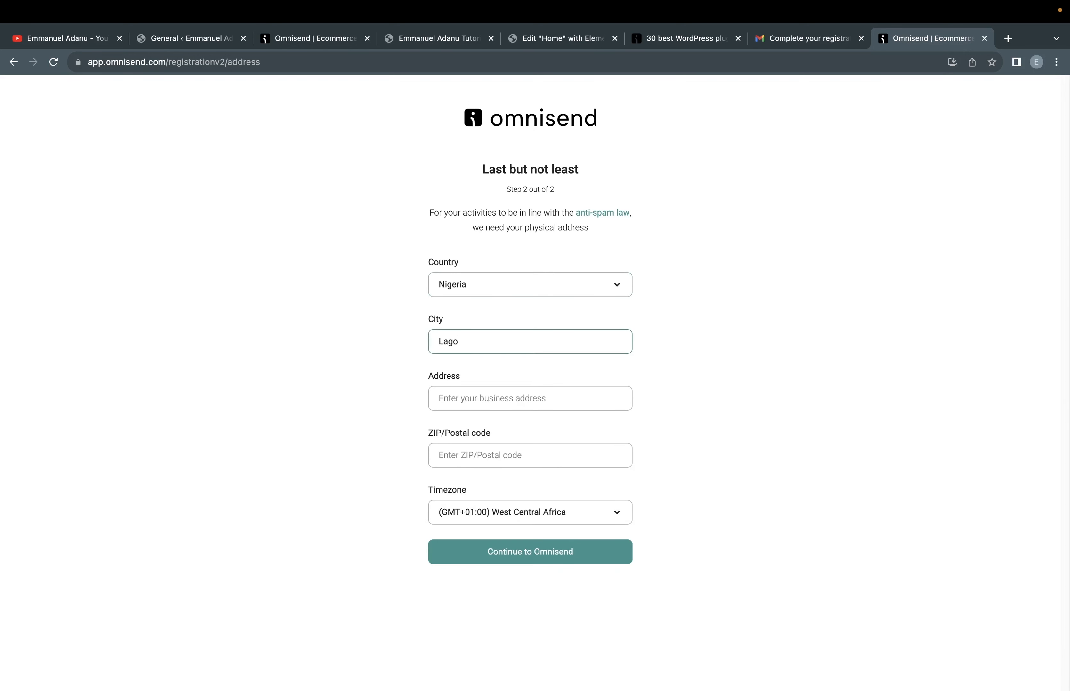
type("s")
left_click(511, 388)
left_click(485, 456)
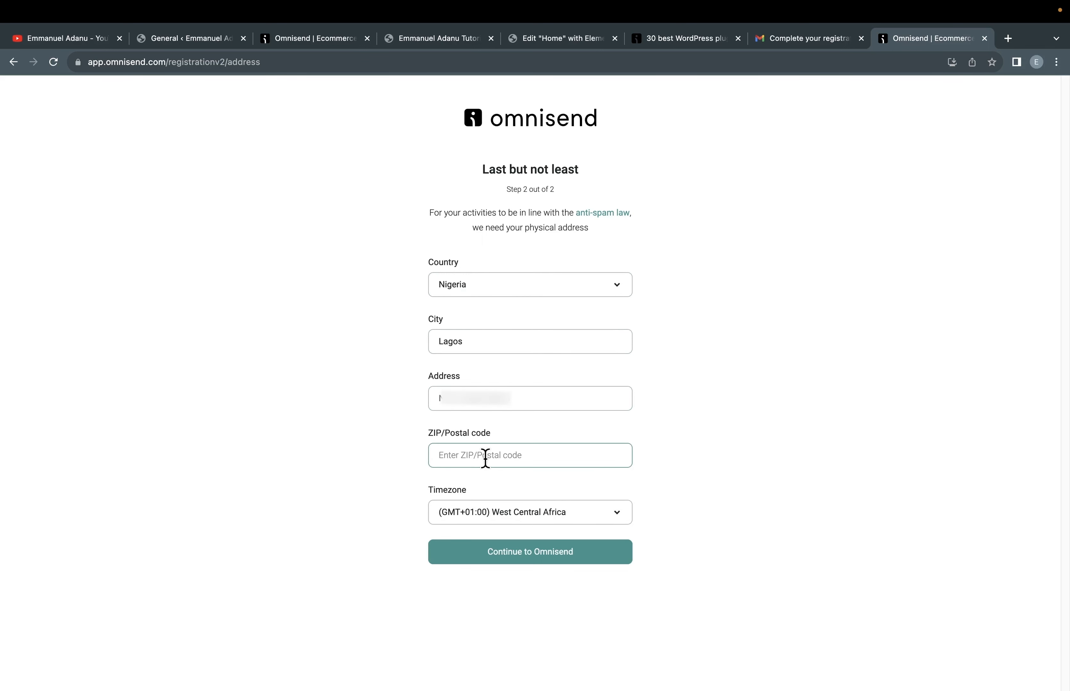
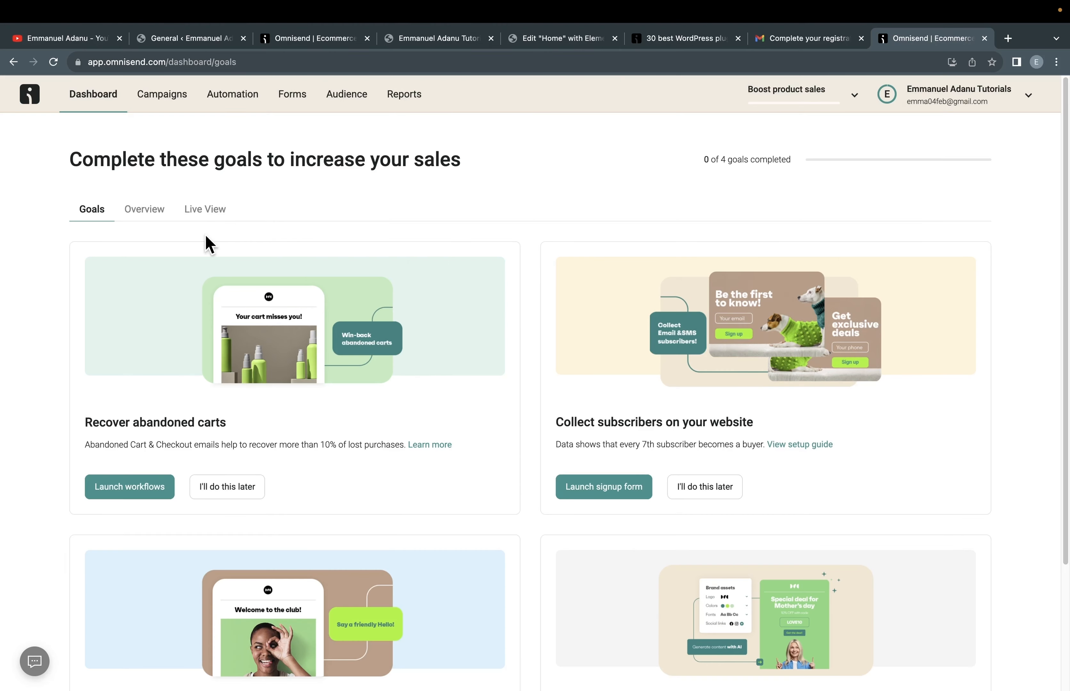
Step: Check the Omnisend connection status in the WordPress admin against the new Omnisend account dashboard
left_click(197, 40)
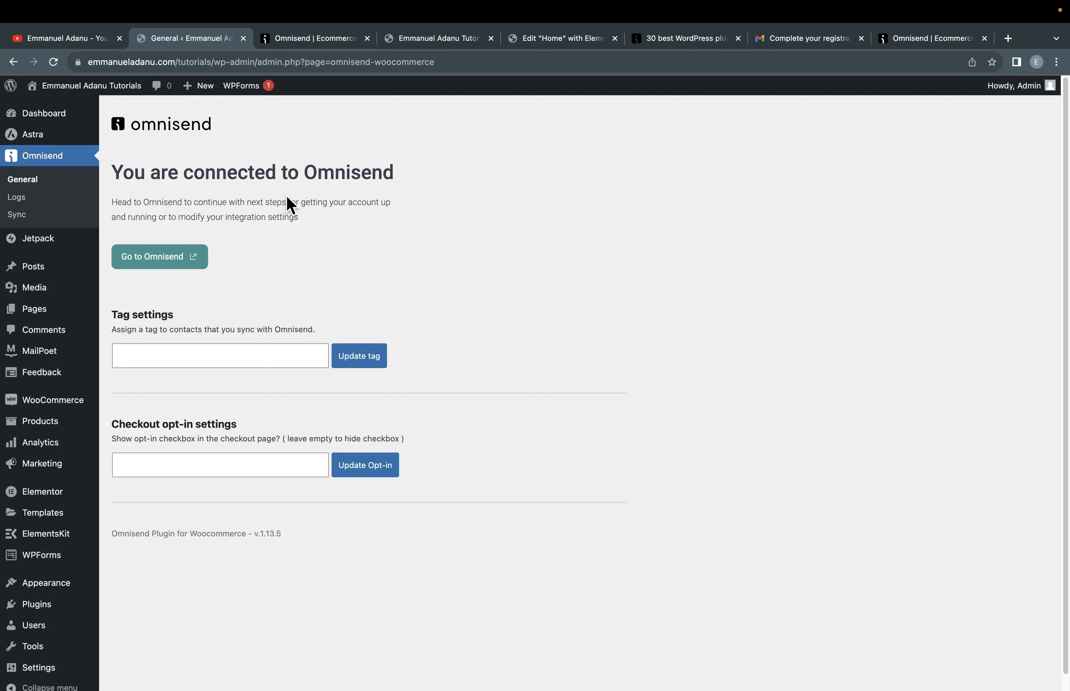
left_click(926, 38)
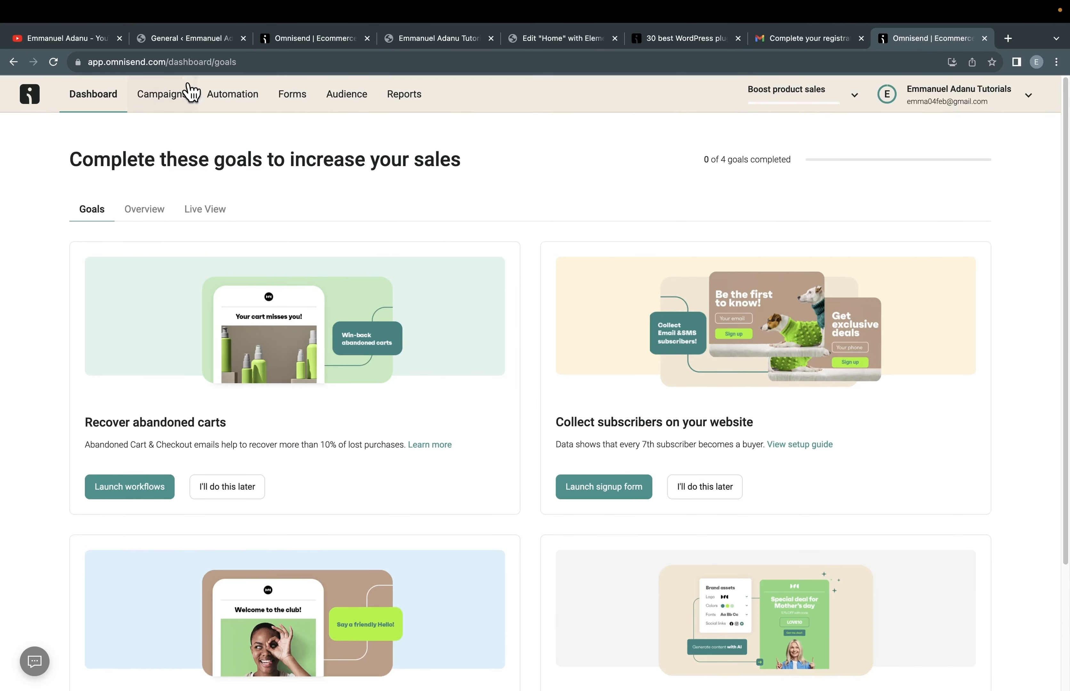
left_click(184, 40)
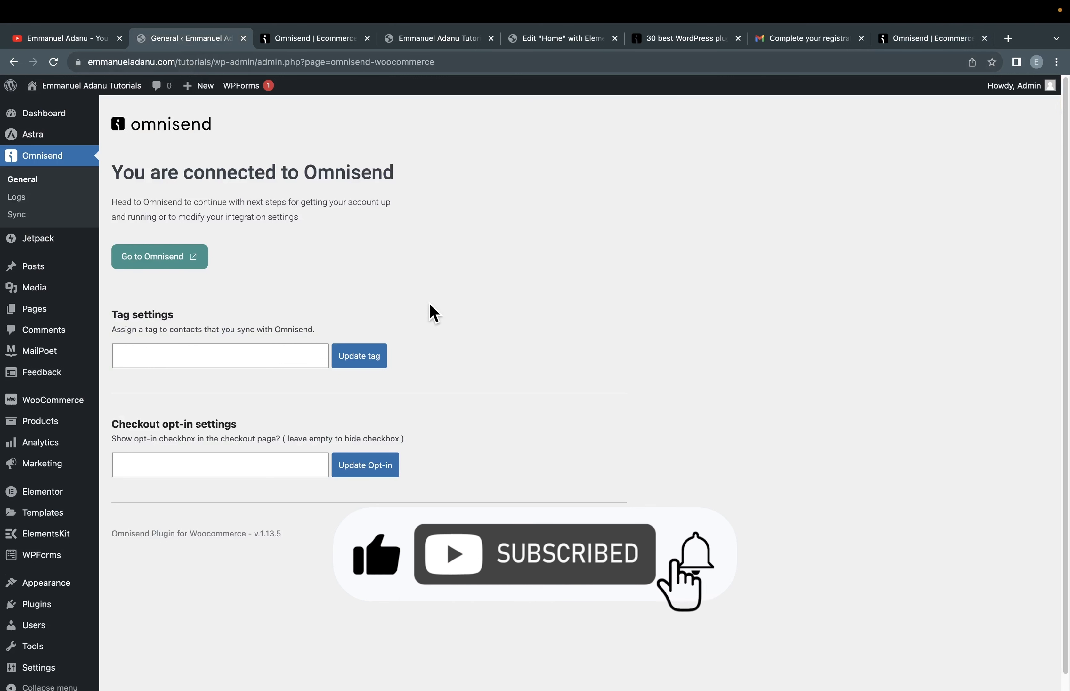
scroll(445, 271, "down", 1)
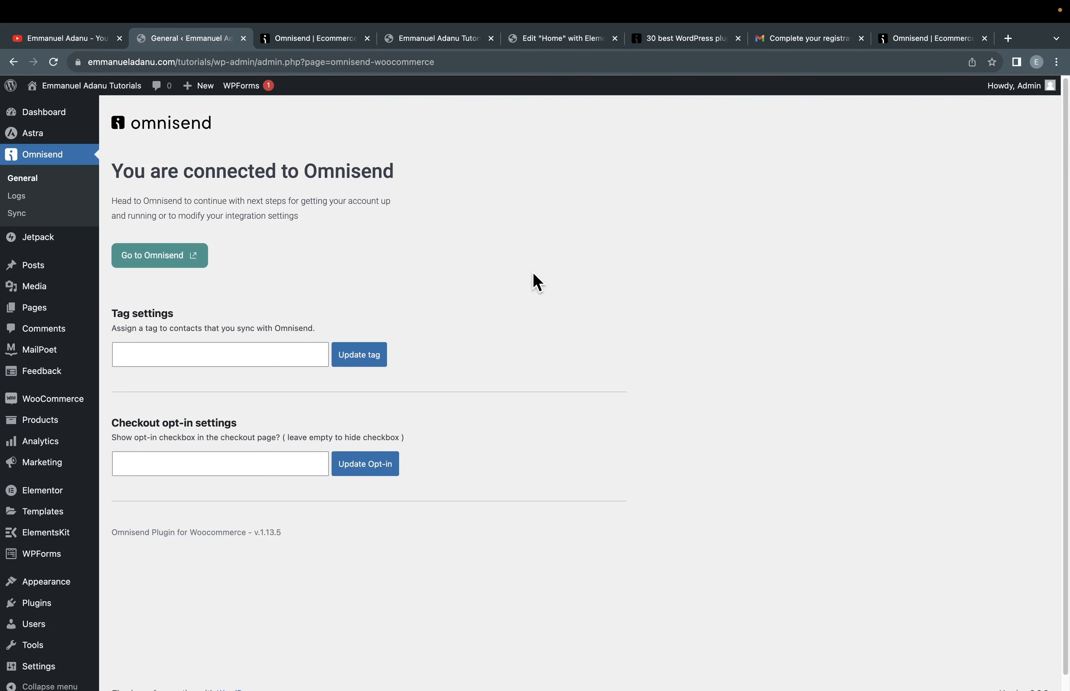
Step: Open Omnisend's pricing page and compare the contact, email, SMS and feature allowances of the Pro, Standard and Free plans
left_click(653, 44)
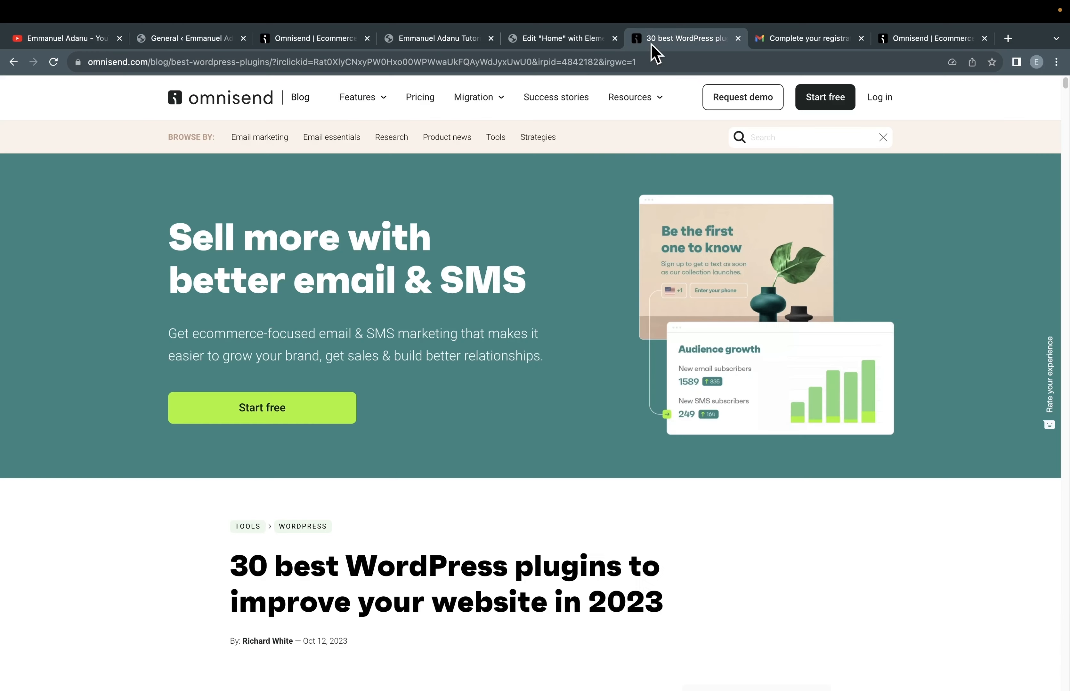
left_click(419, 99)
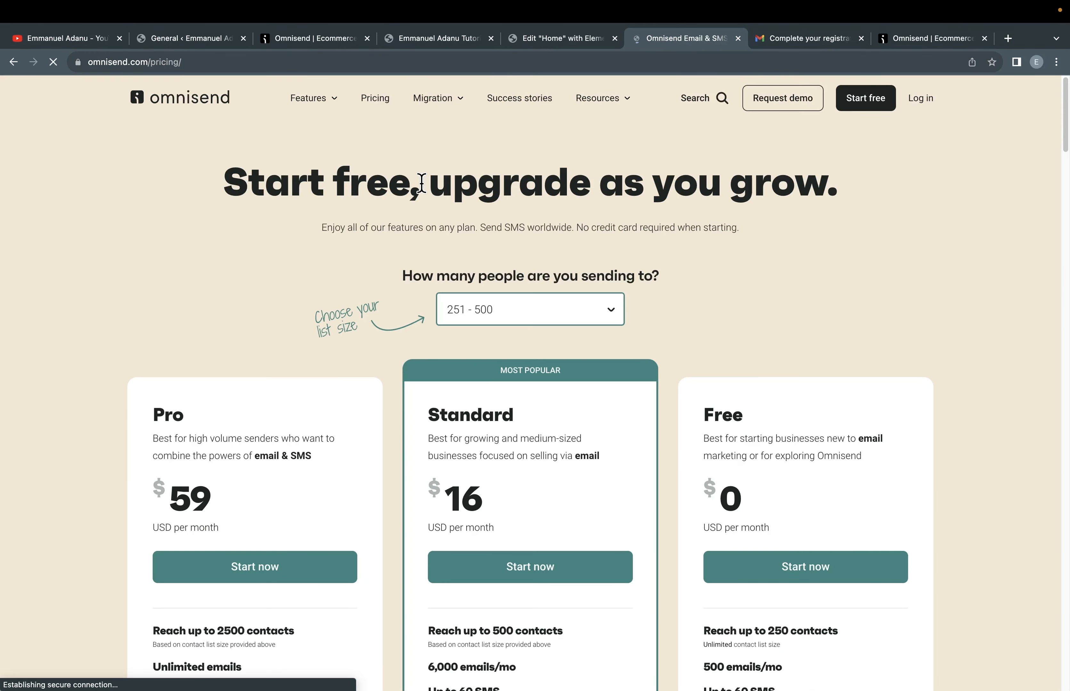
scroll(399, 473, "down", 3)
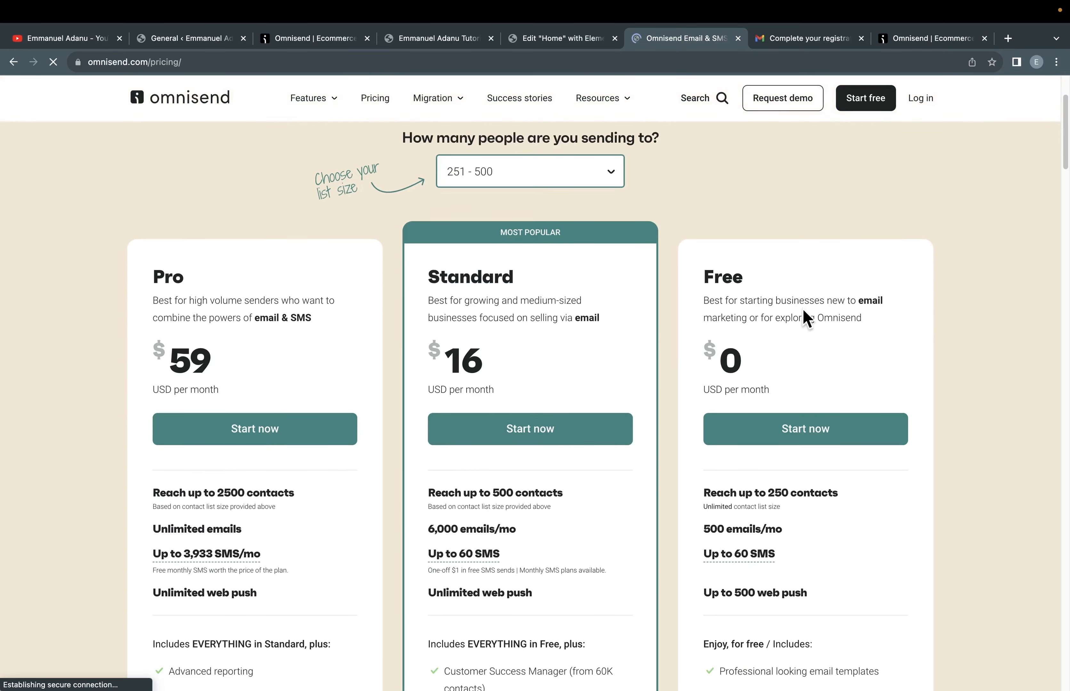
scroll(834, 406, "down", 1)
scroll(827, 450, "down", 1)
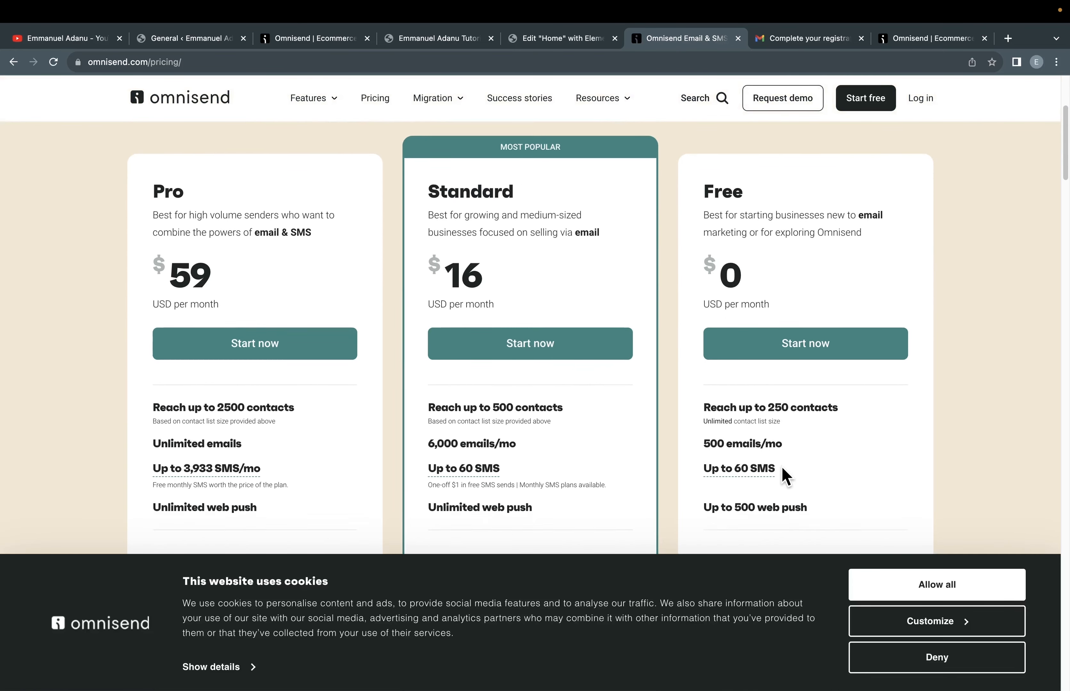
scroll(782, 467, "down", 1)
scroll(823, 460, "down", 1)
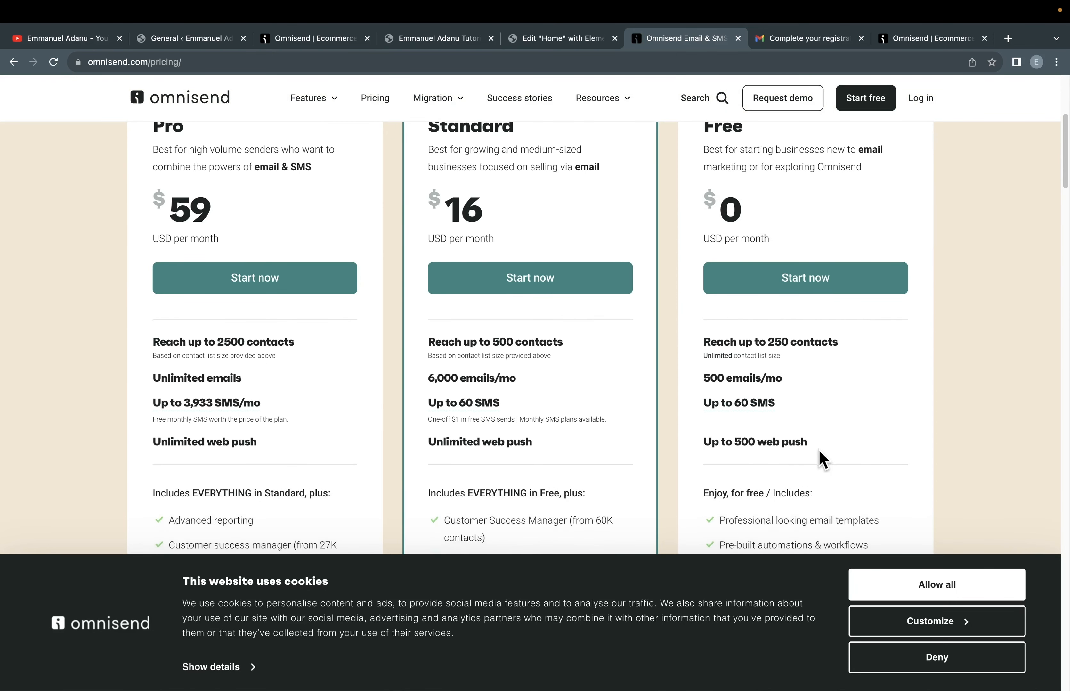
scroll(819, 465, "down", 1)
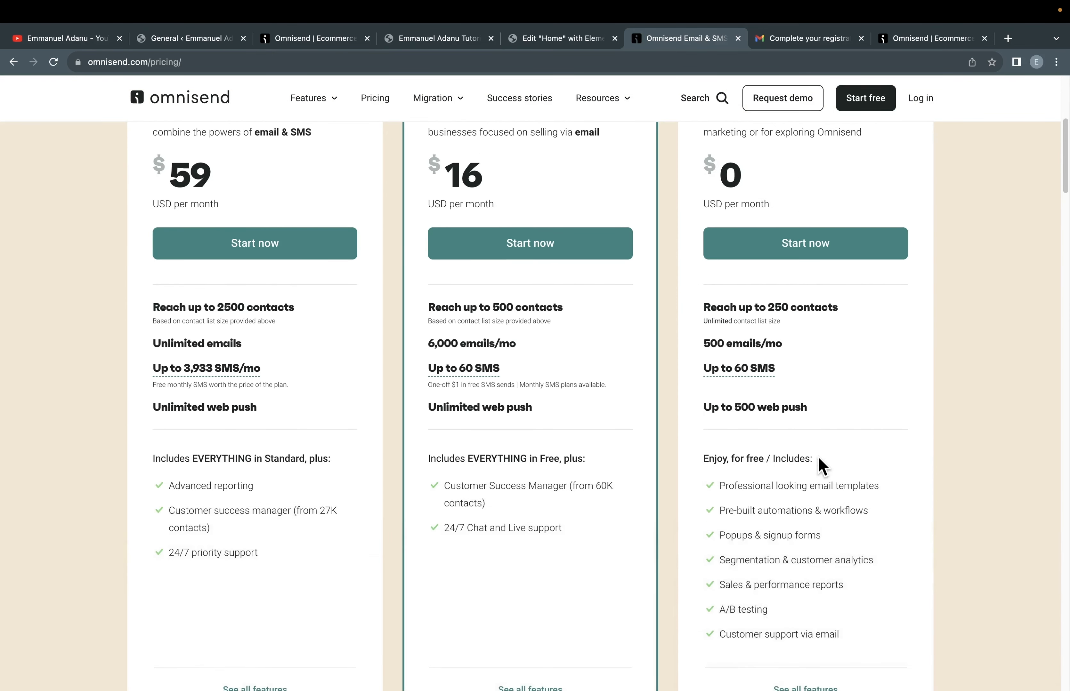
scroll(883, 328, "up", 2)
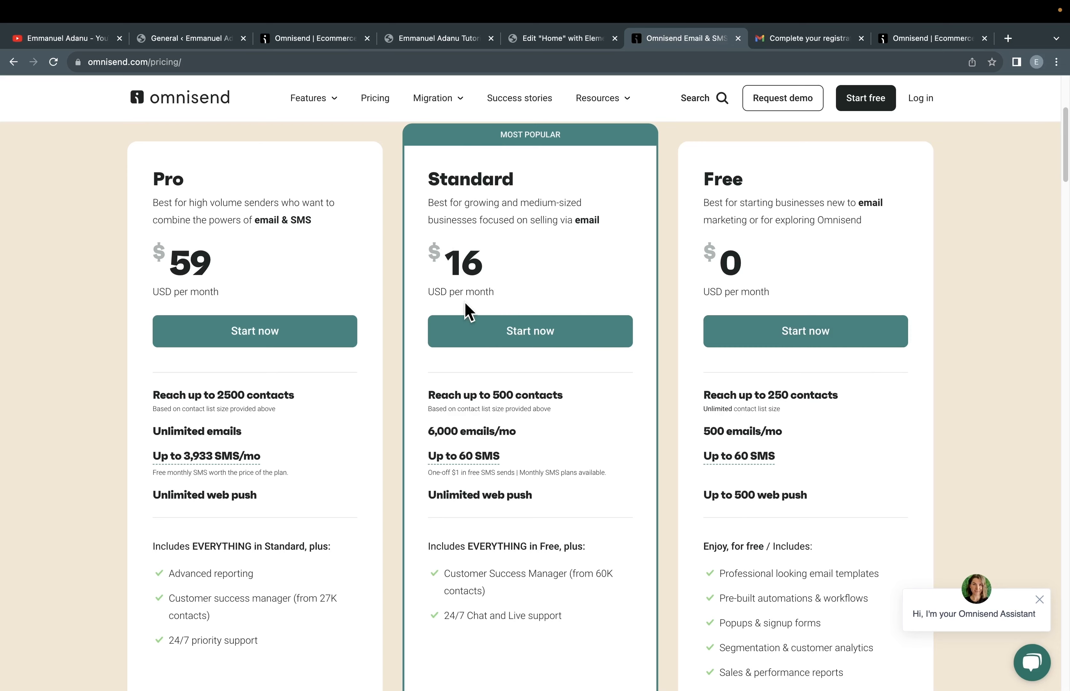
scroll(575, 430, "down", 2)
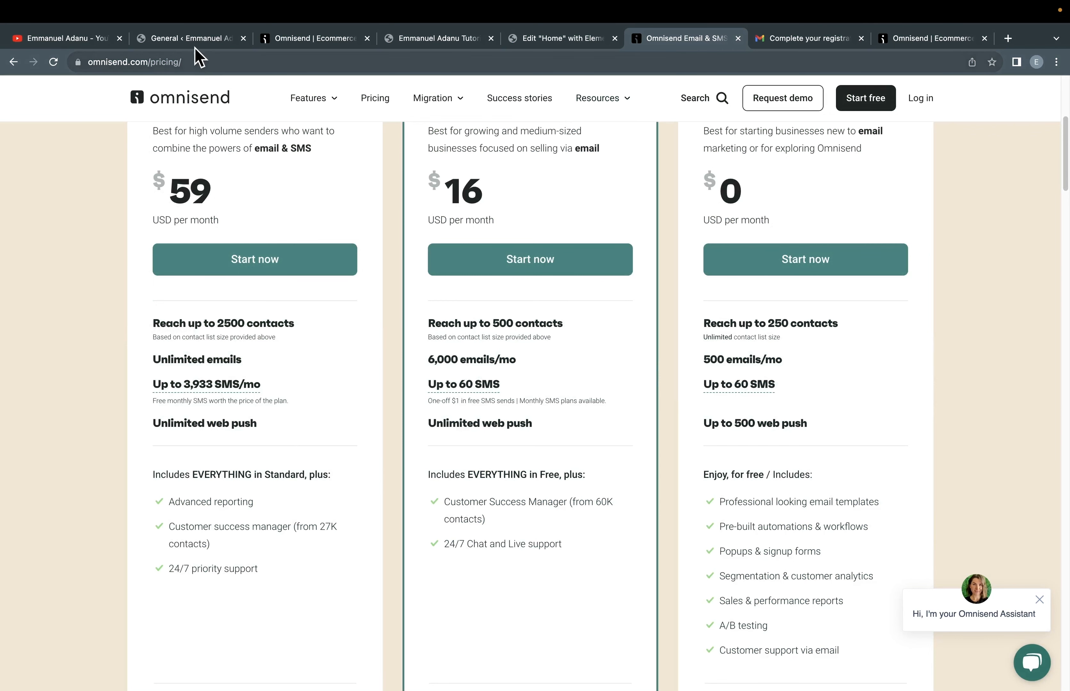
Step: Open the Add Plugins page in the WordPress admin and close the leftover Elementor, Omnisend and Gmail tabs
left_click(189, 38)
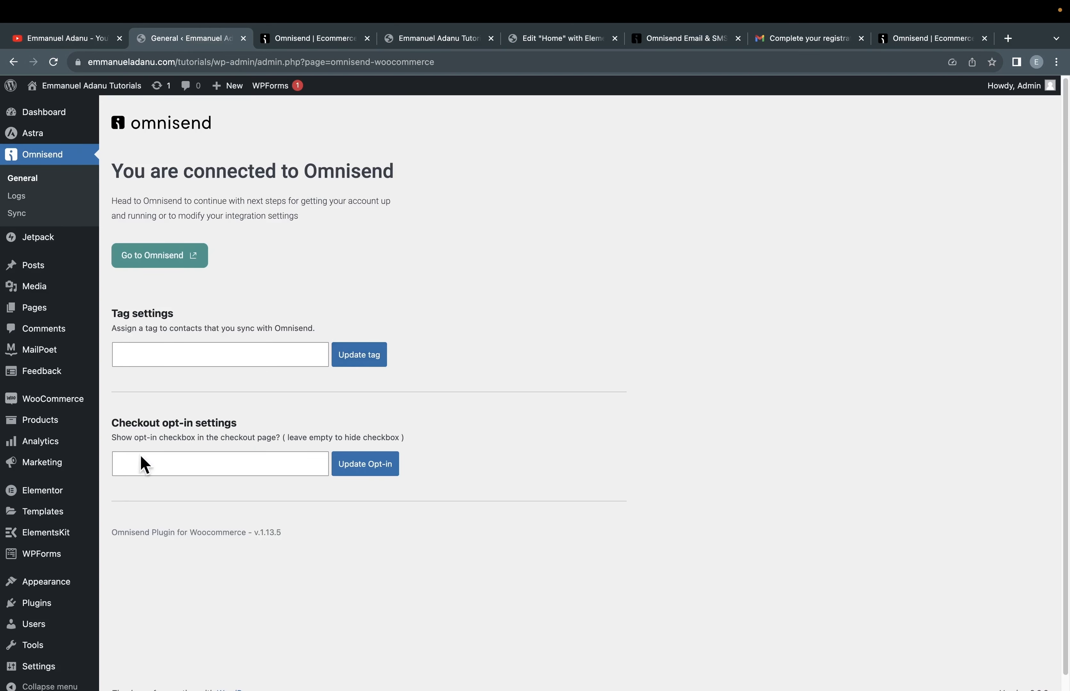
mouse_move(41, 607)
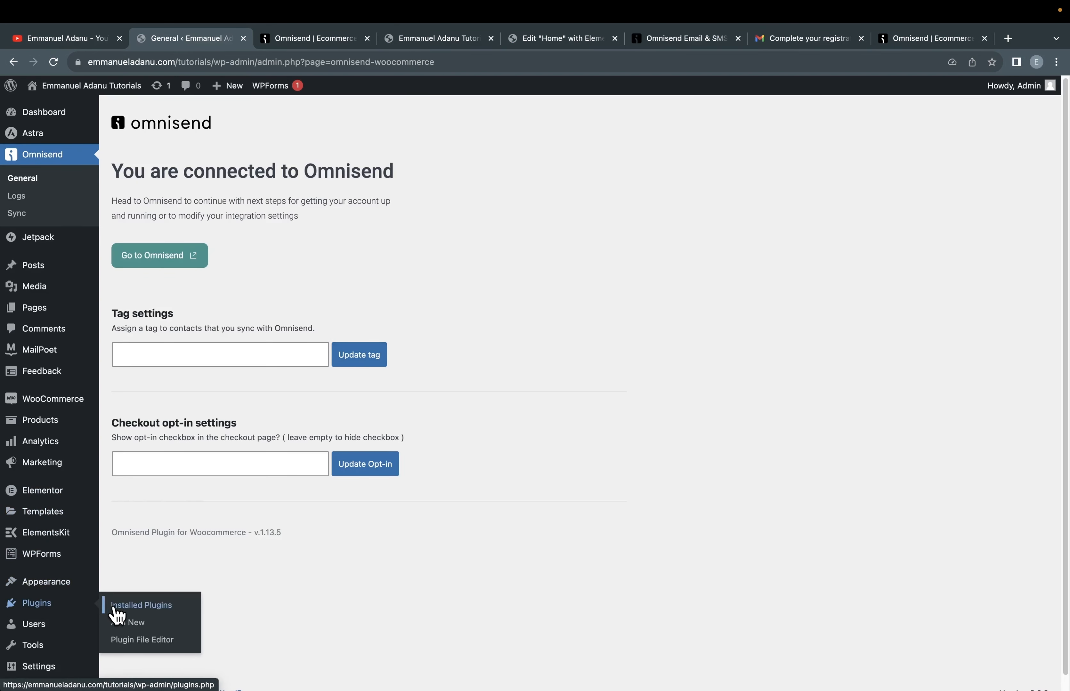
left_click(126, 628)
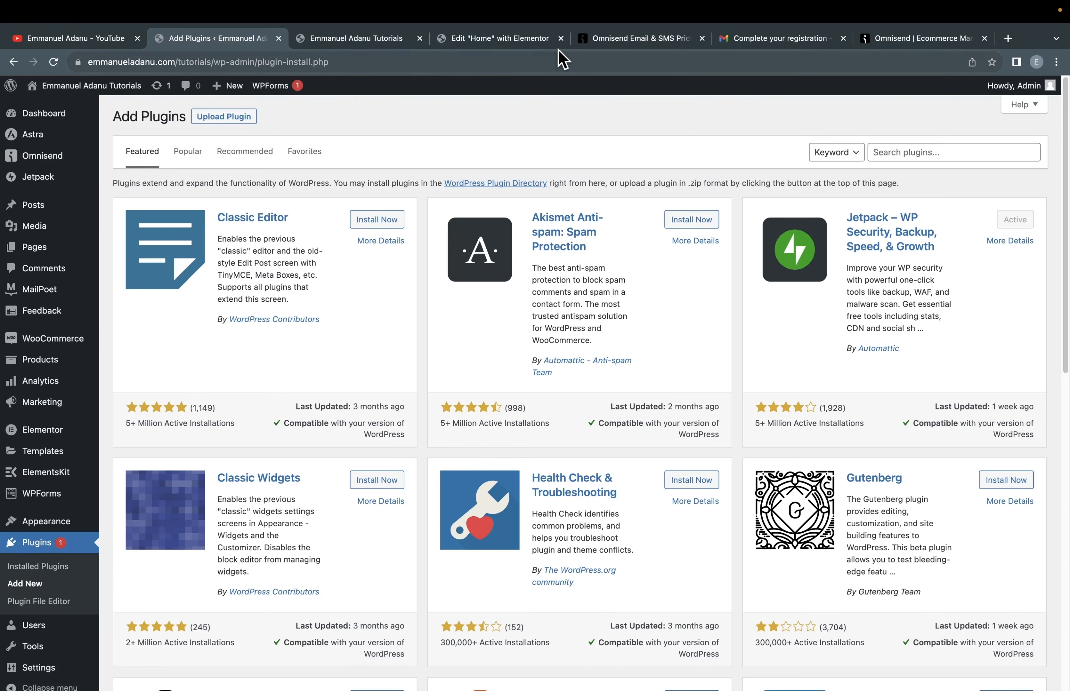
left_click(561, 39)
left_click(560, 38)
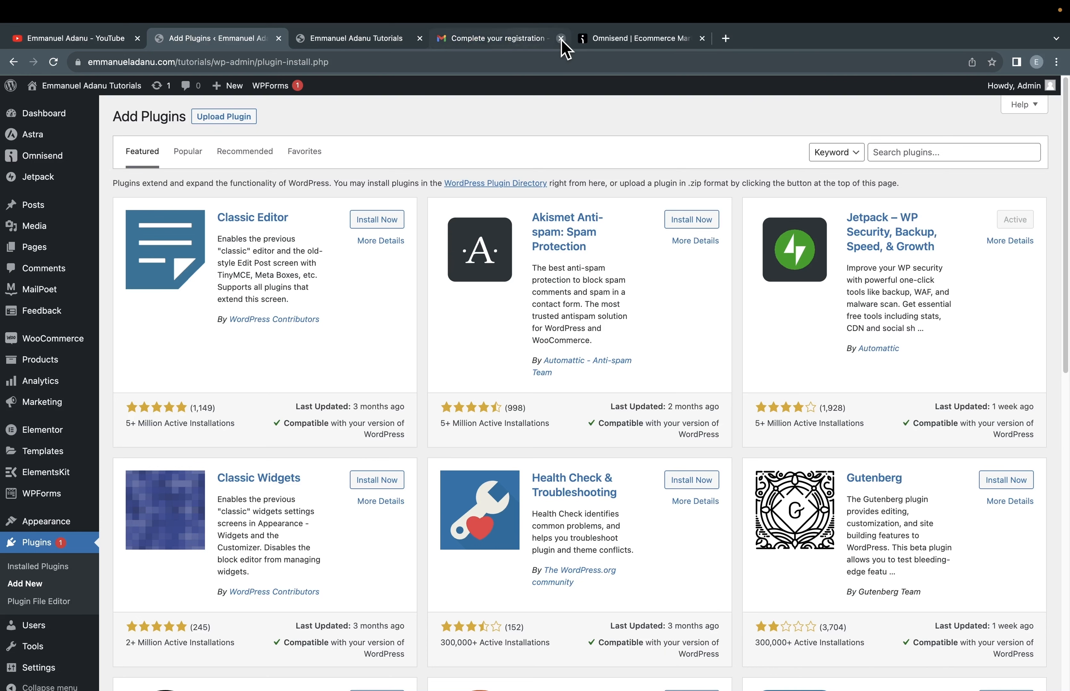
left_click(560, 38)
left_click(561, 38)
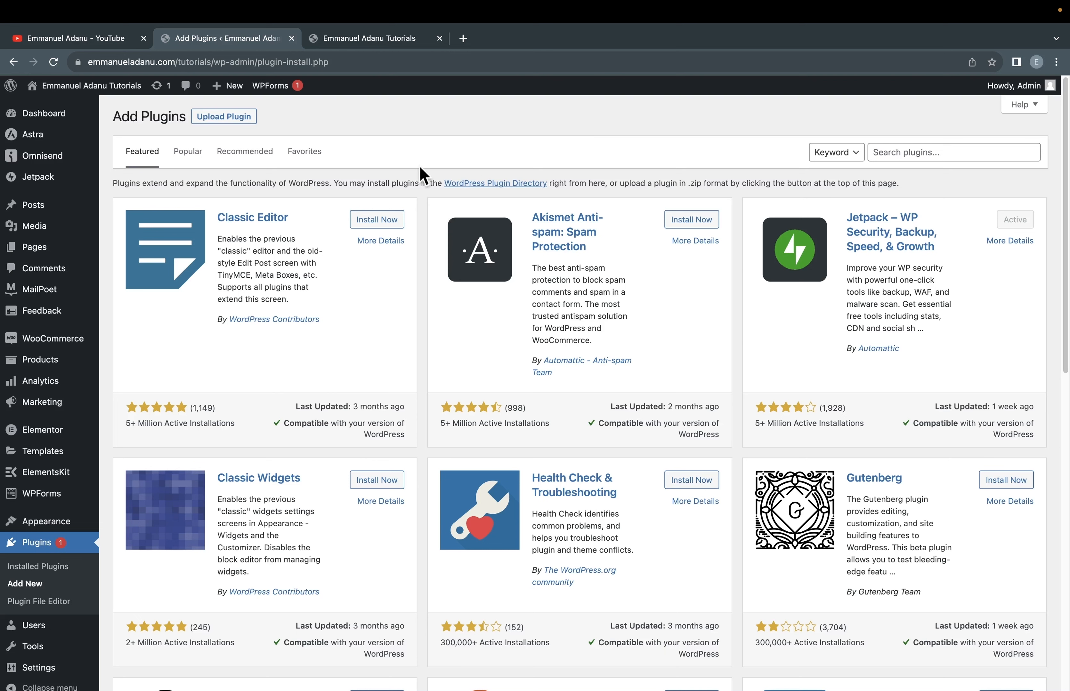
Step: Search the plugin directory for "Rank Math SEO" and install the Rank Math SEO plugin
left_click(893, 155)
type("Rank Ma")
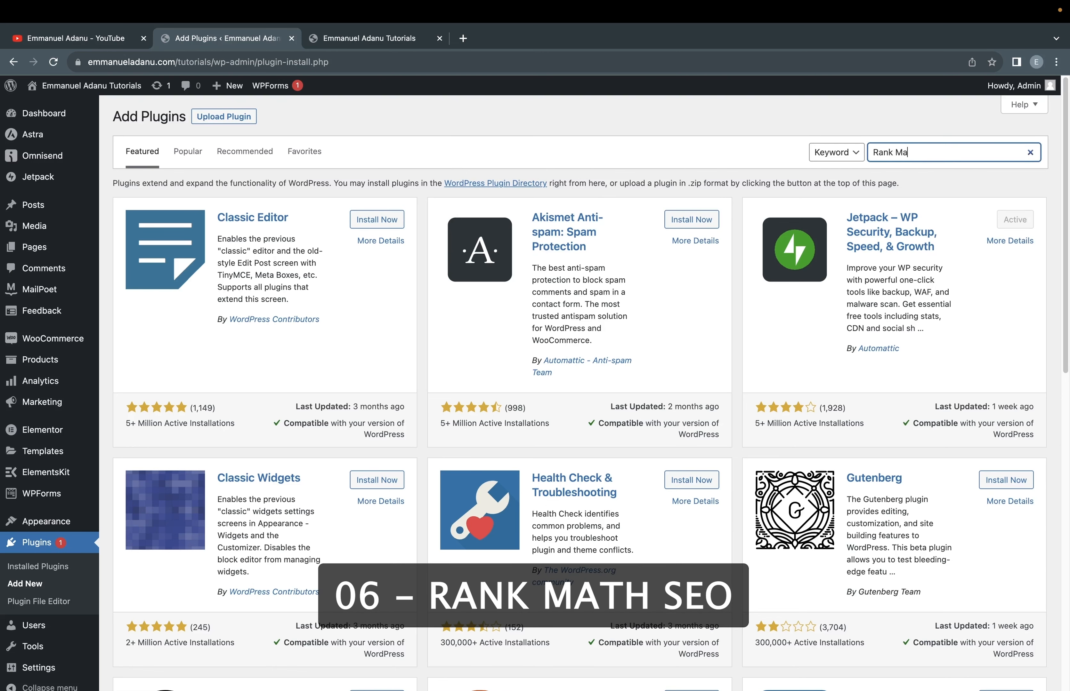
type("th SEO")
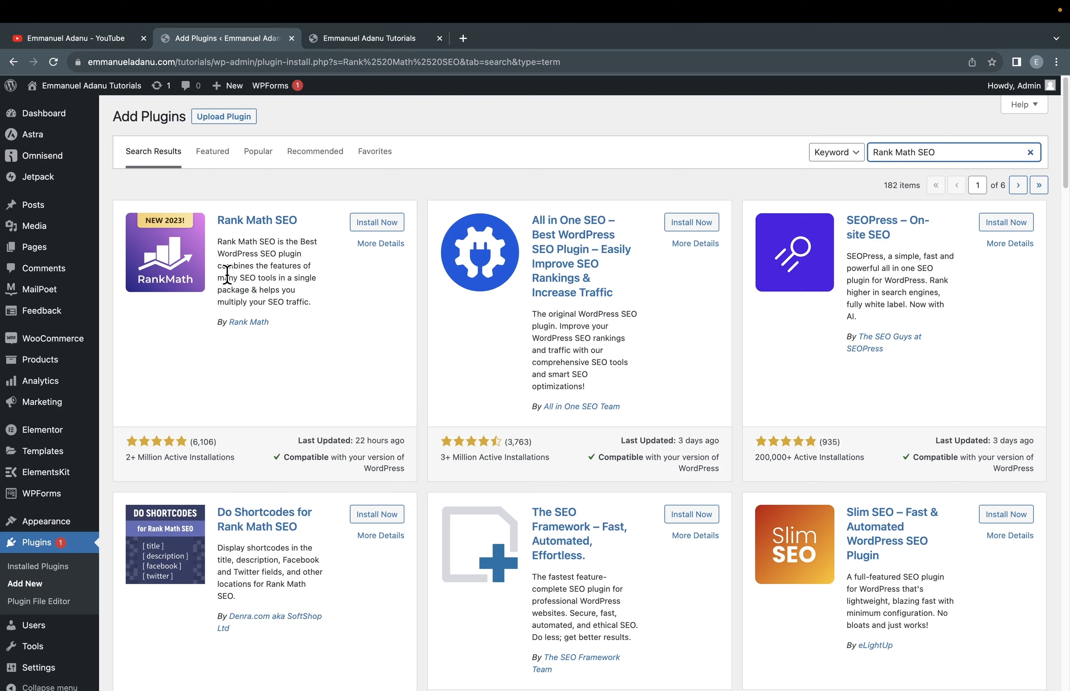
left_click(379, 224)
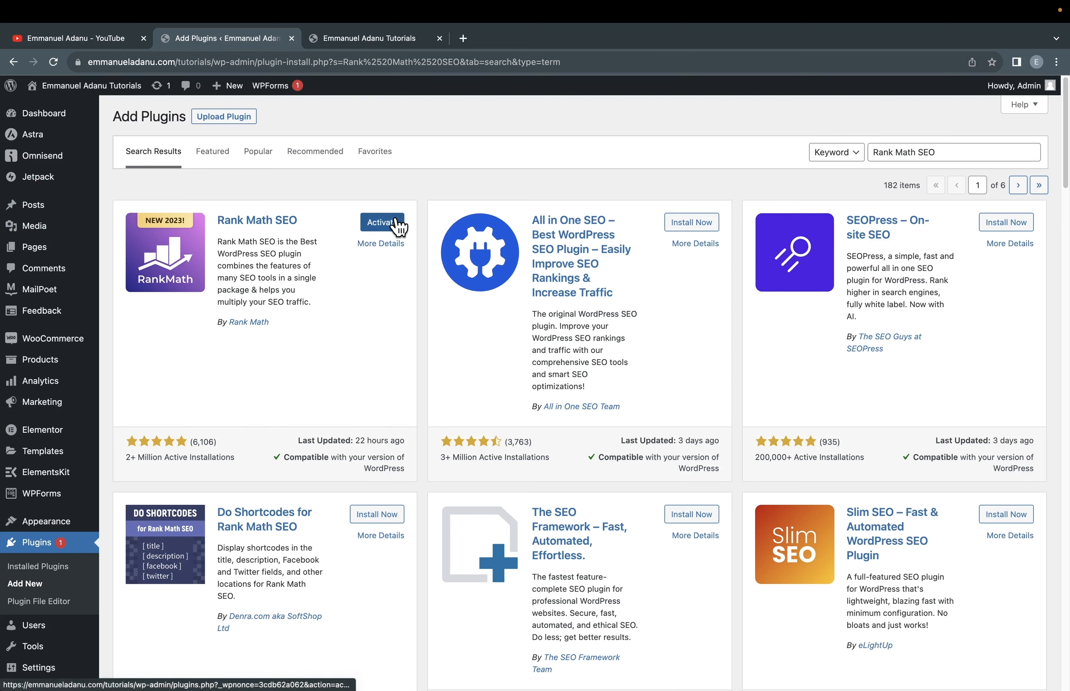
Step: Open a blank new post in a separate browser tab and view its editor
right_click(135, 235)
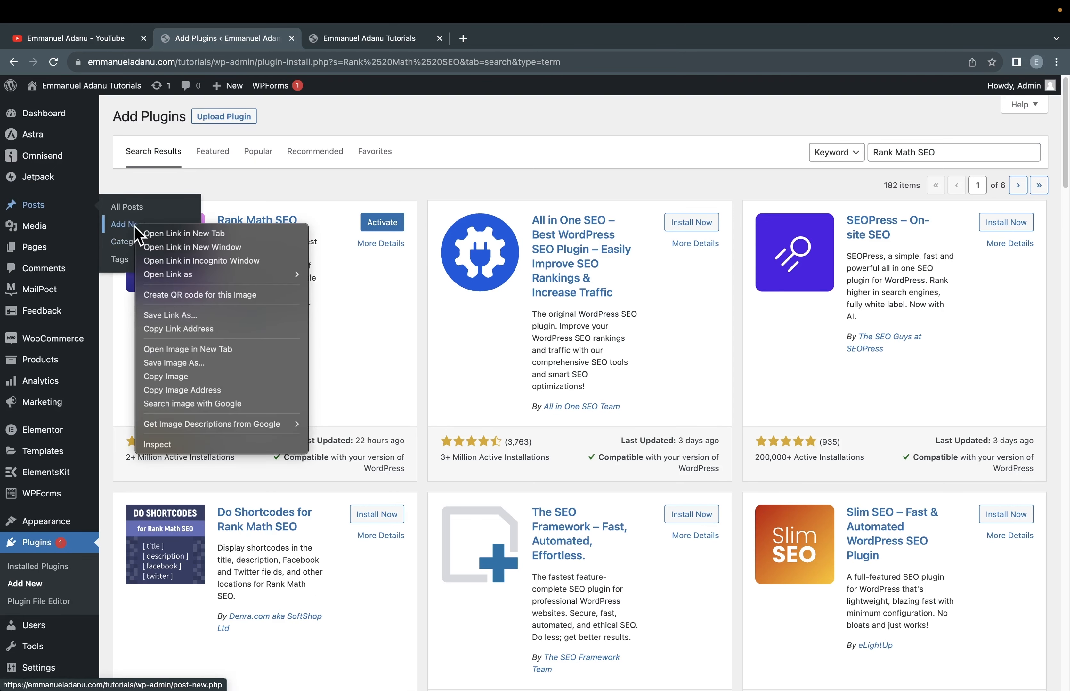
left_click(169, 240)
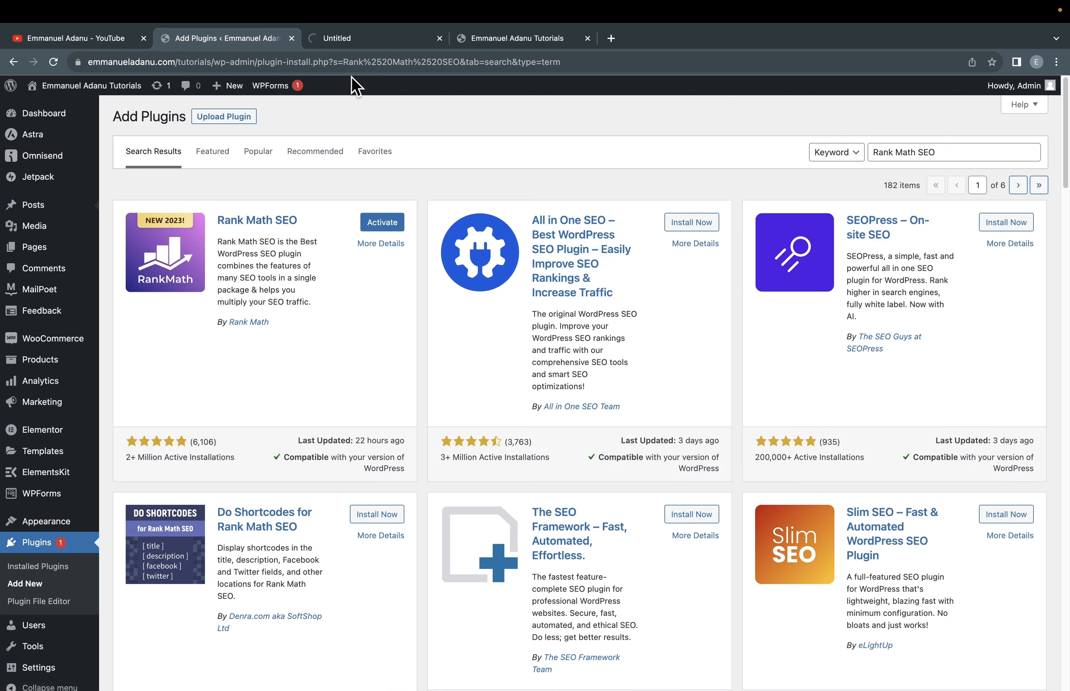
left_click(370, 40)
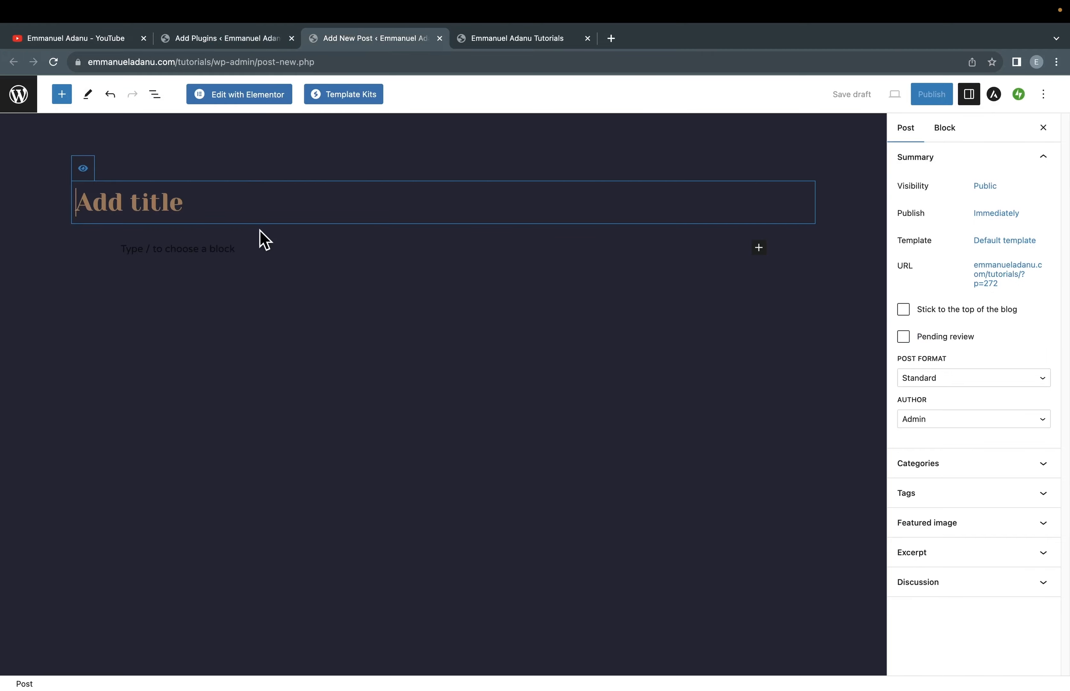
Step: Return to the plugin search results and activate Rank Math SEO
left_click(220, 38)
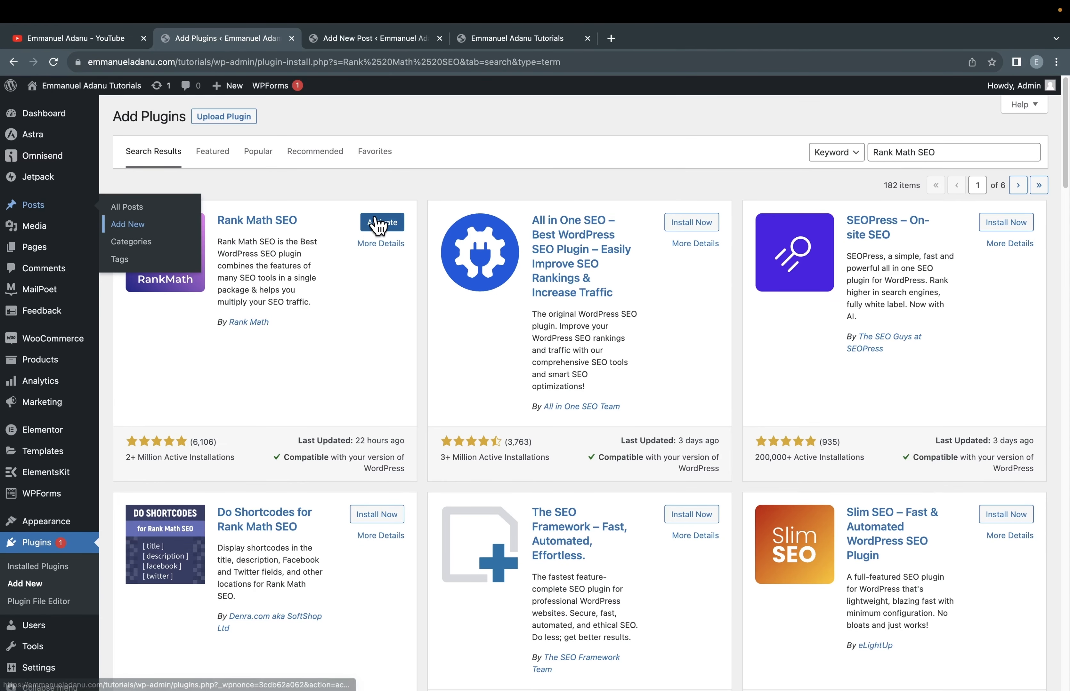
left_click(379, 226)
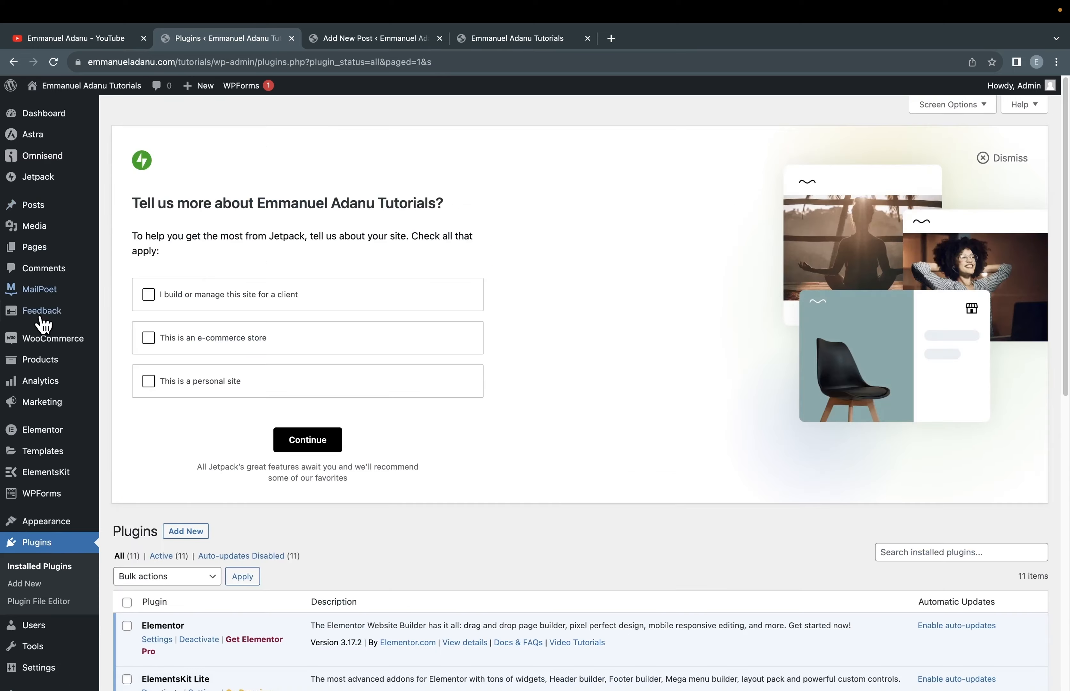
Step: Open the Rank Math SEO setup, skip connecting an account, and start the setup wizard in Advanced mode
scroll(41, 322, "down", 5)
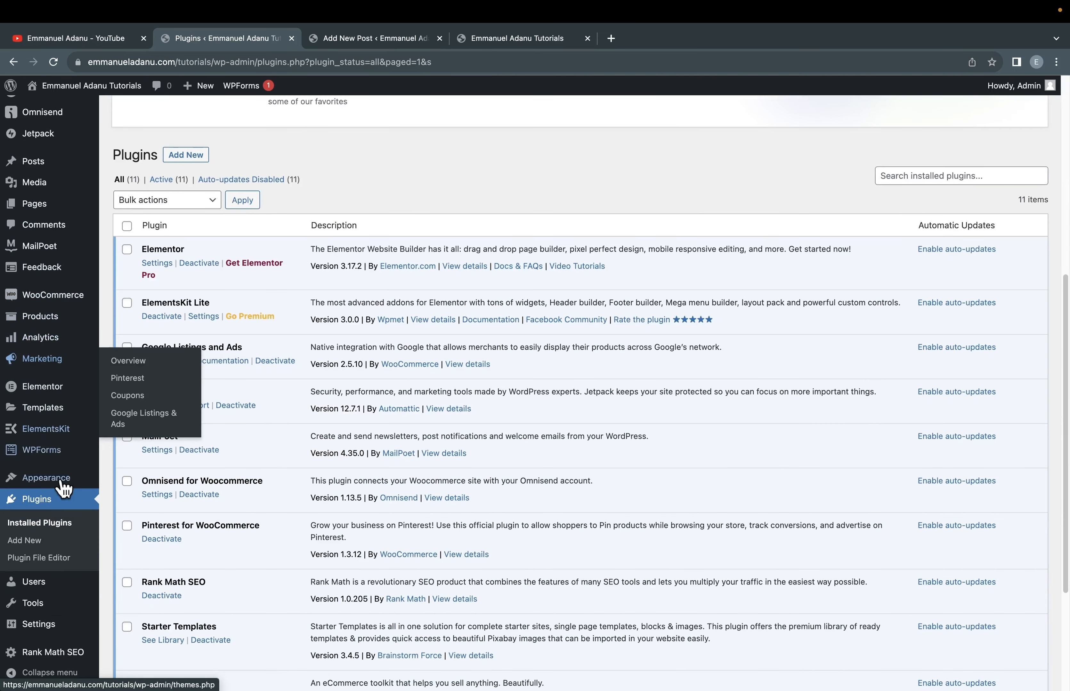
left_click(56, 657)
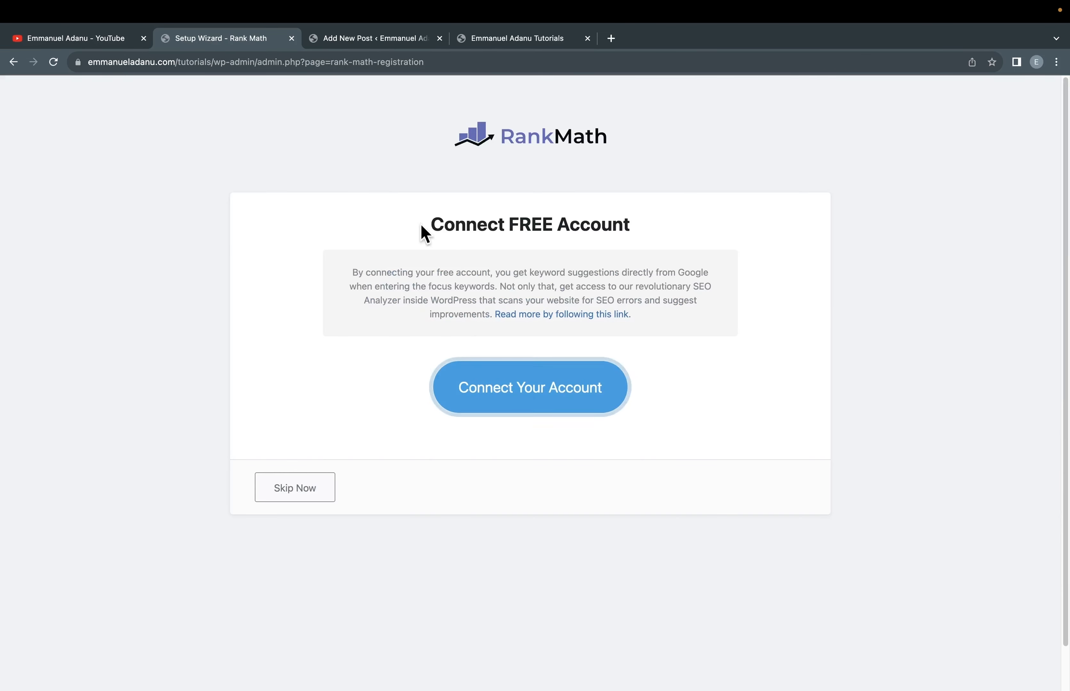
left_click(311, 489)
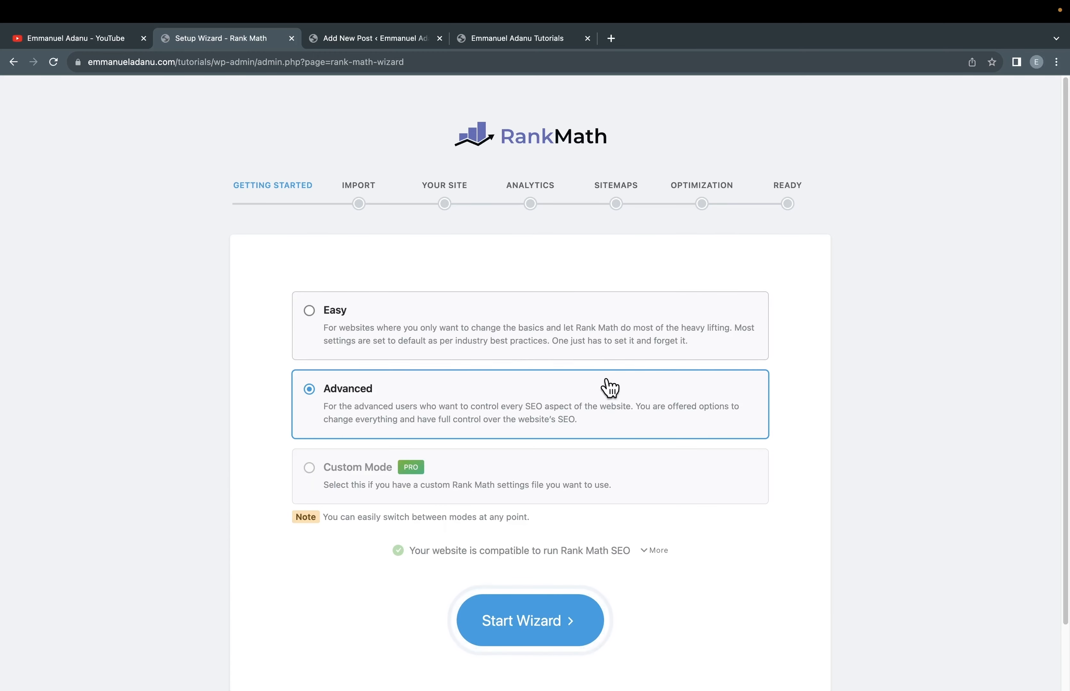
scroll(392, 442, "down", 3)
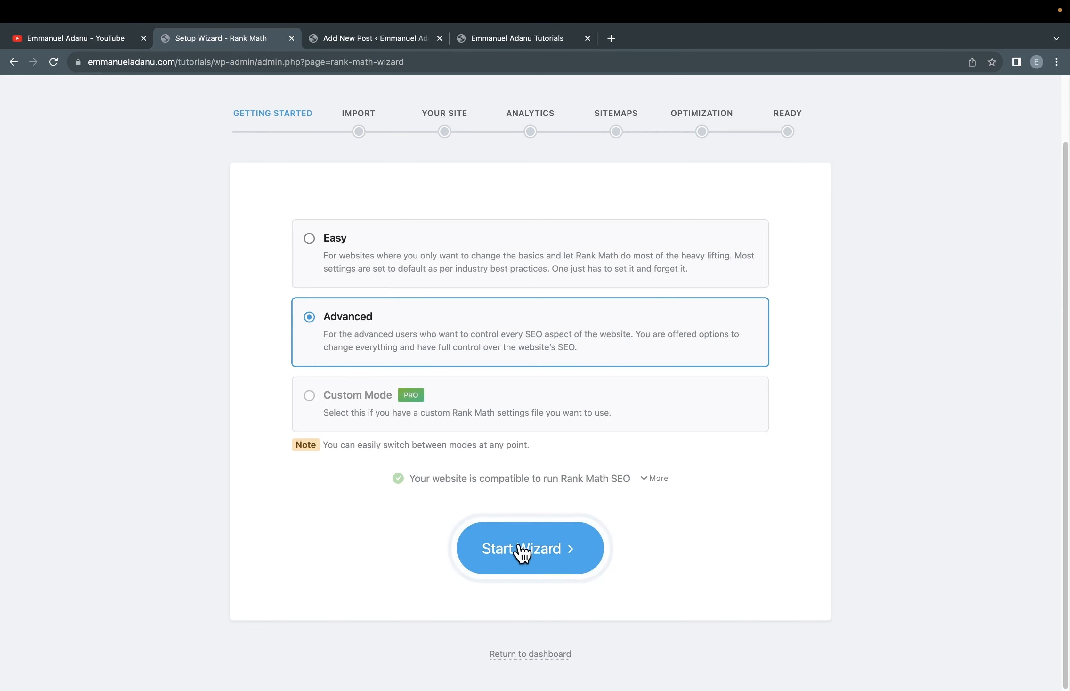
left_click(522, 553)
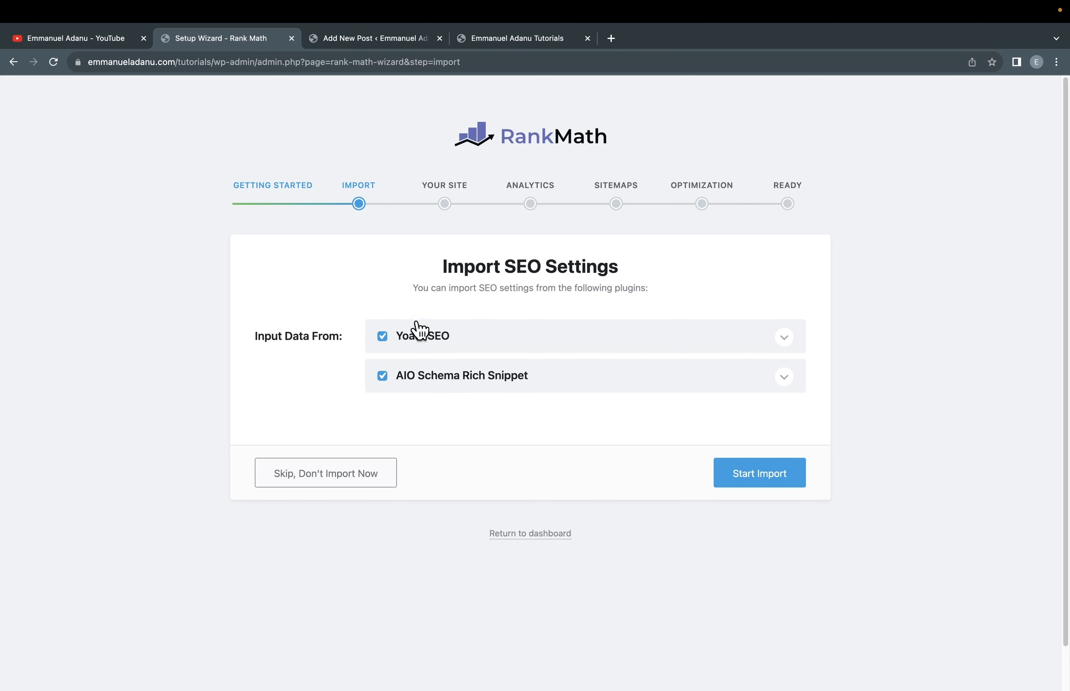
Step: Deselect Yoast SEO and AIO Schema Rich Snippet as import sources and skip importing SEO settings
left_click(382, 337)
left_click(383, 377)
left_click(376, 481)
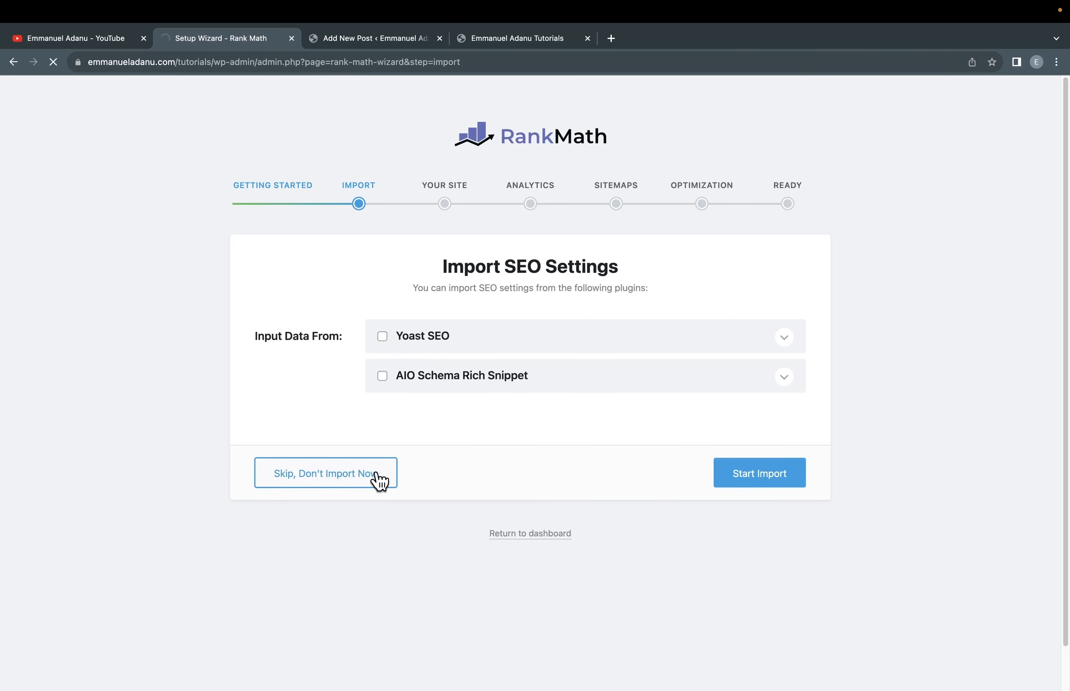
Step: Set the website's business type to Local Business in the wizard's site details
scroll(360, 323, "down", 4)
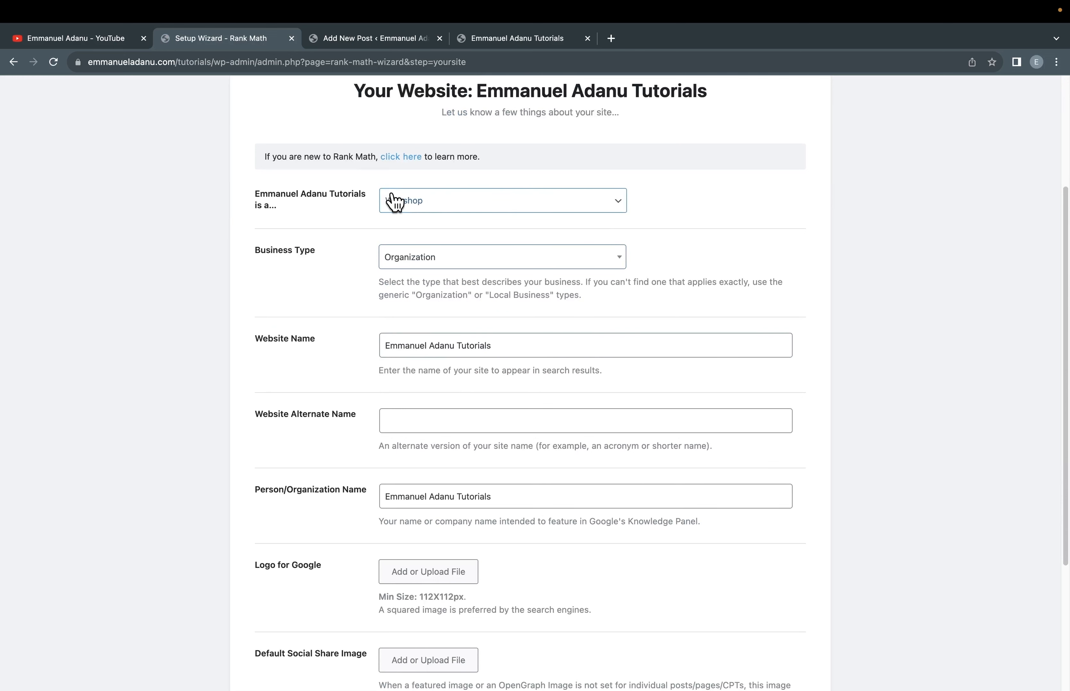
left_click(419, 263)
scroll(469, 398, "down", 2)
scroll(469, 397, "down", 6)
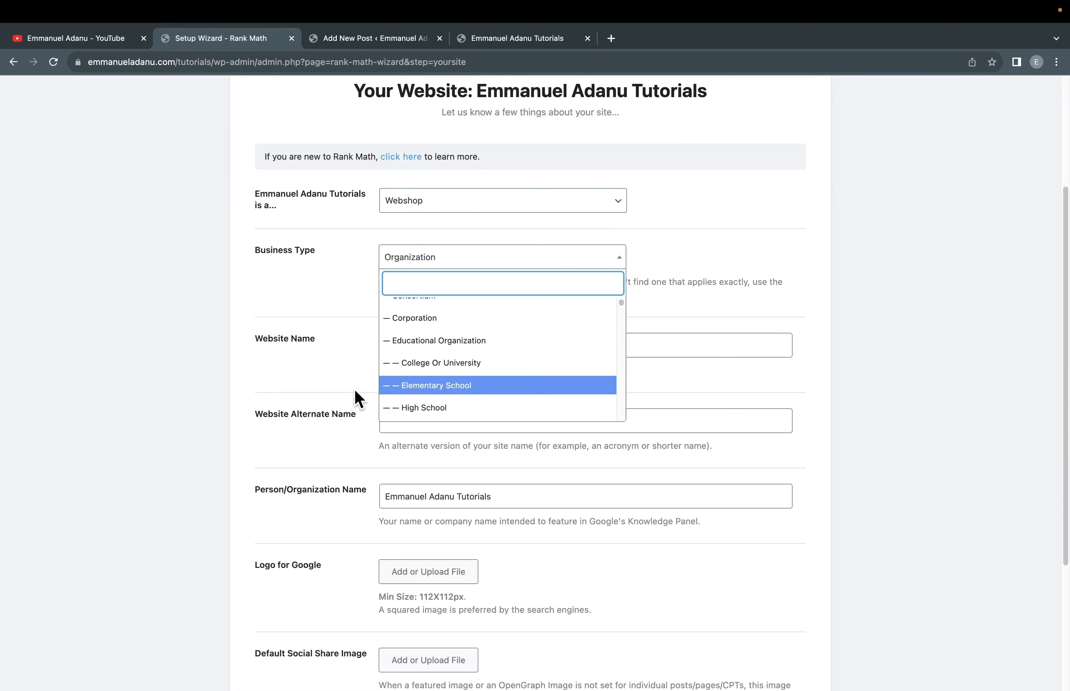
left_click(446, 310)
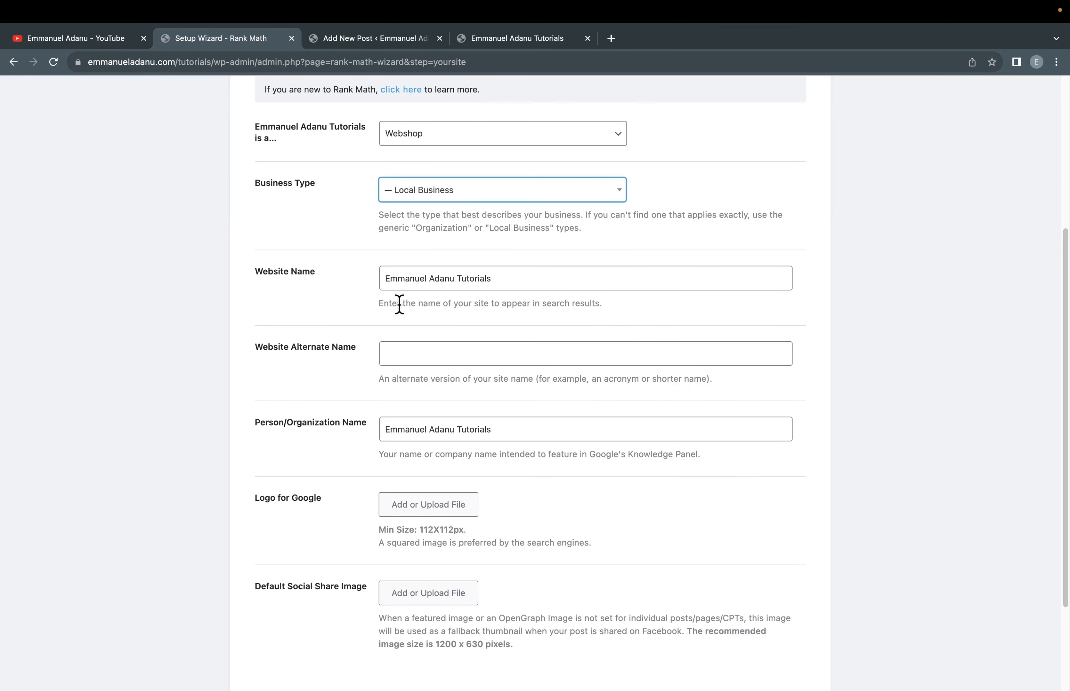
Step: Remove the word "Tutorials" from the Person/Organization Name and save the site details
scroll(442, 303, "down", 3)
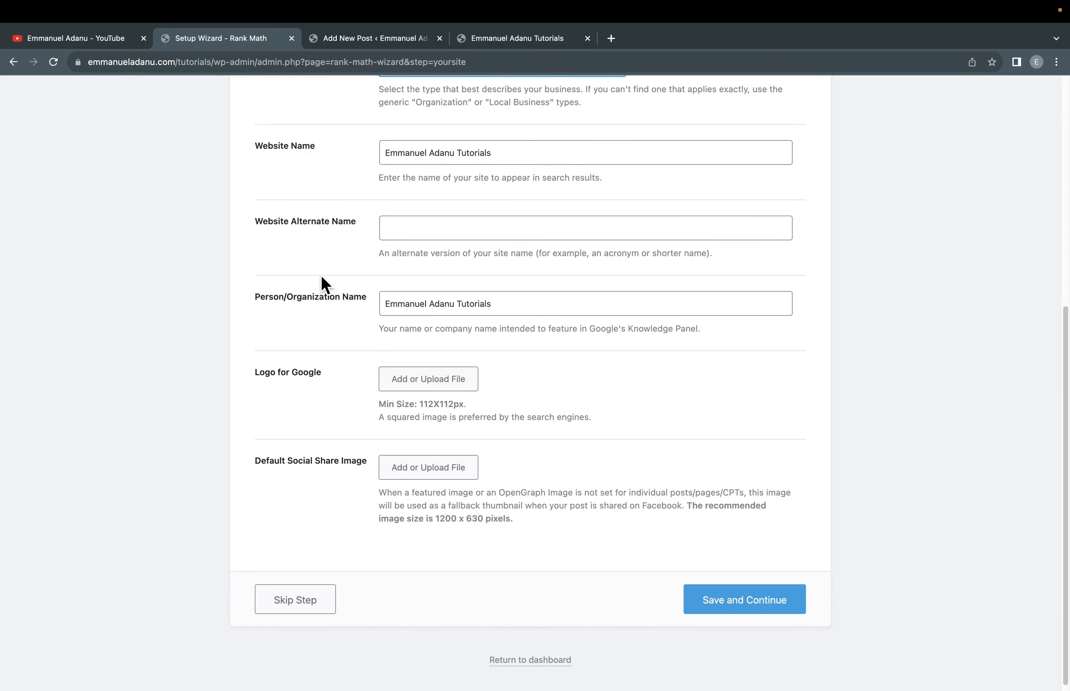
left_click(451, 227)
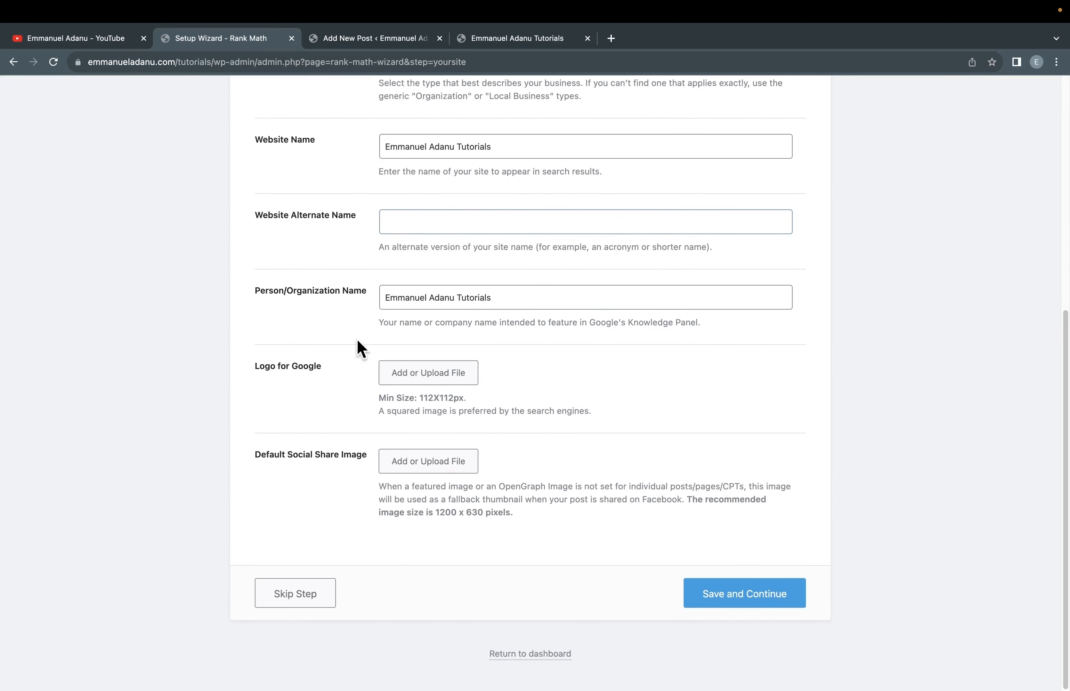
left_click_drag(500, 296, 460, 298)
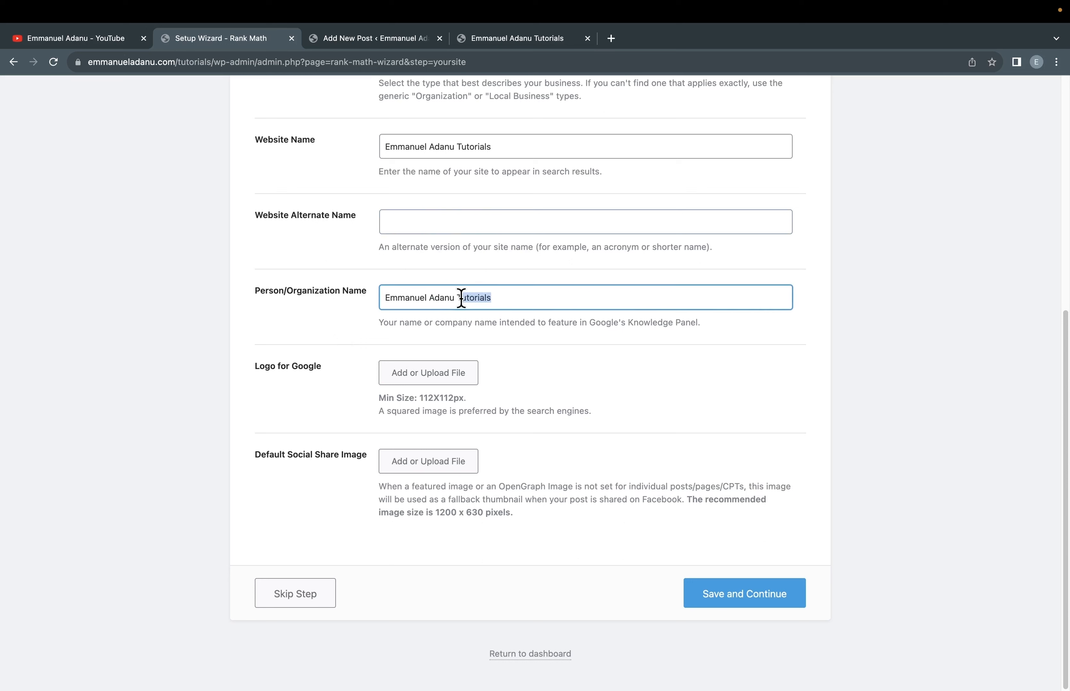
key("BackSpace")
key("BackSpace")
left_click(734, 604)
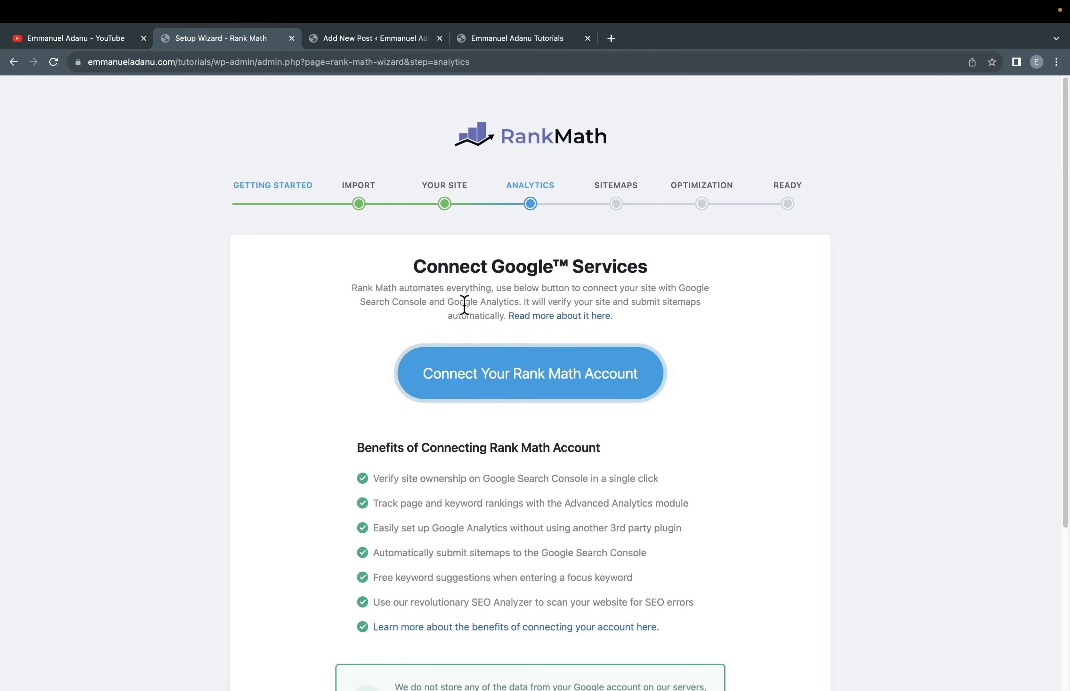
Step: Review the benefits of connecting Google services through a Rank Math account and skip this wizard step
scroll(486, 420, "down", 5)
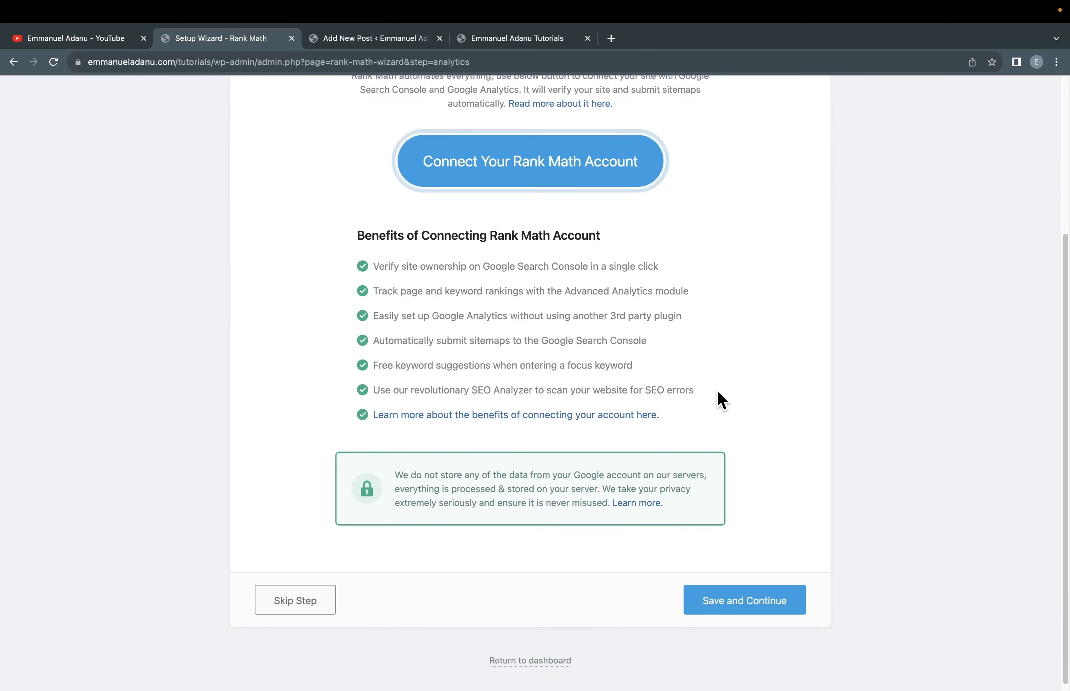
left_click_drag(718, 400, 244, 229)
left_click(773, 308)
left_click(299, 601)
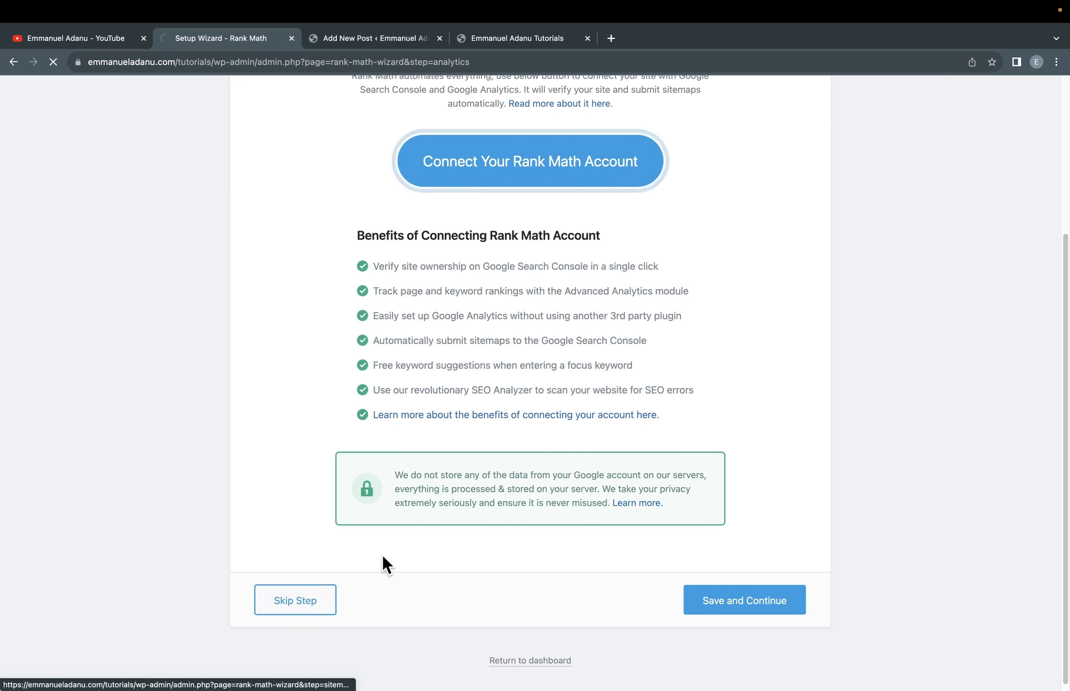
Step: Review the sitemap options for images, post types and taxonomies, and save them with their default settings
scroll(387, 441, "down", 1)
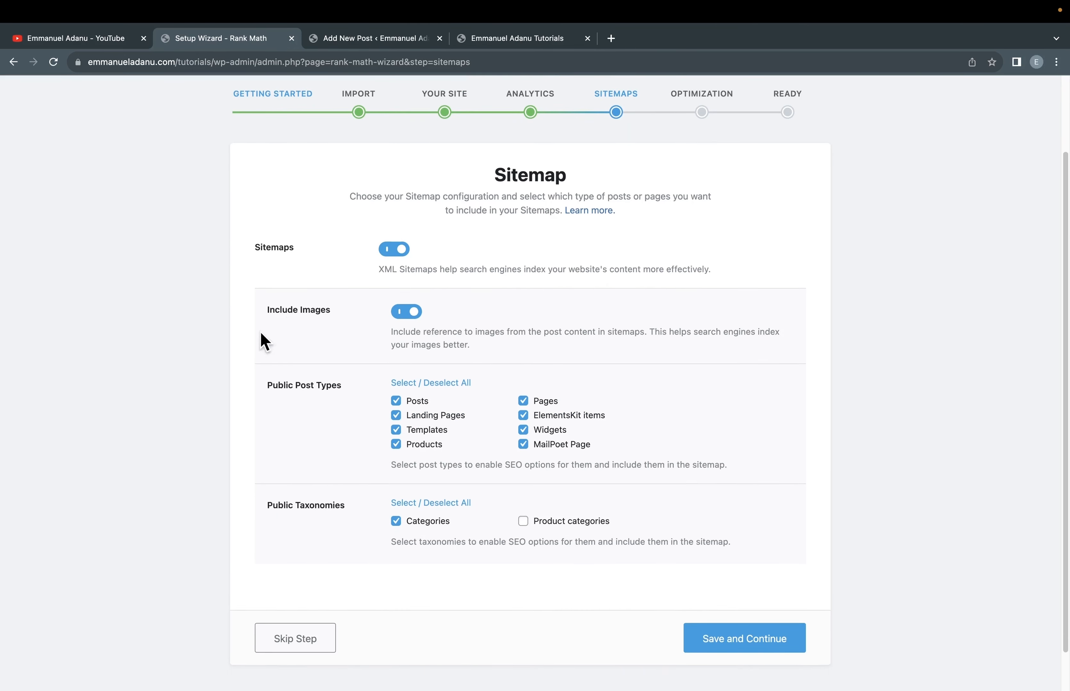
scroll(495, 530, "down", 1)
left_click(719, 636)
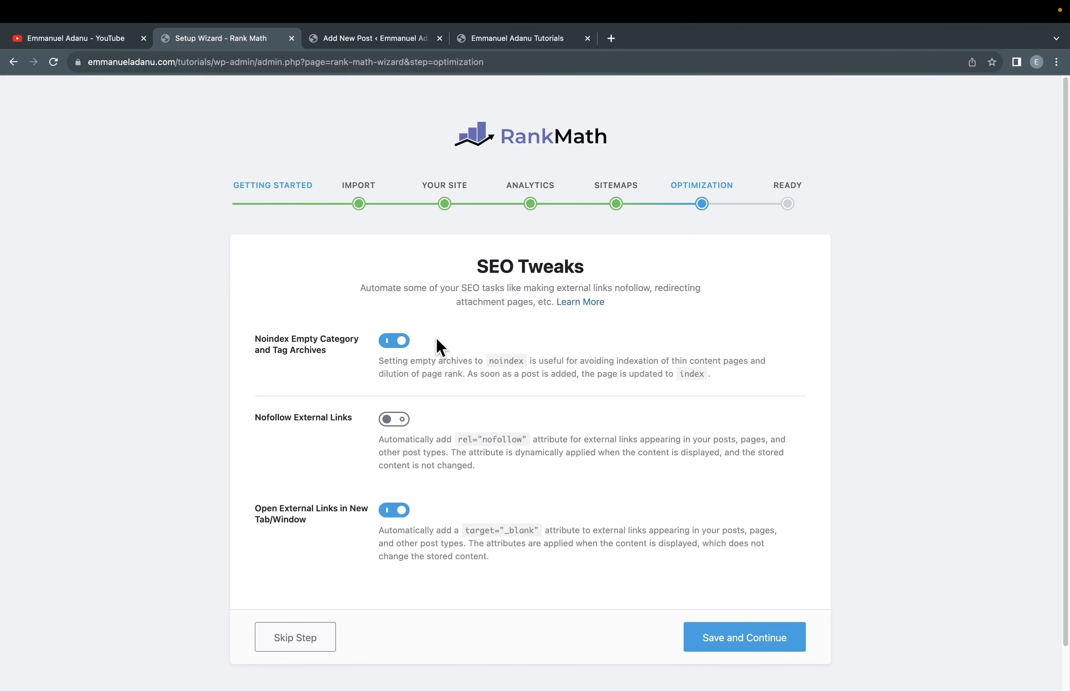
Step: Save the default SEO tweaks and finish the setup wizard with automatic plugin updates enabled
scroll(458, 401, "down", 1)
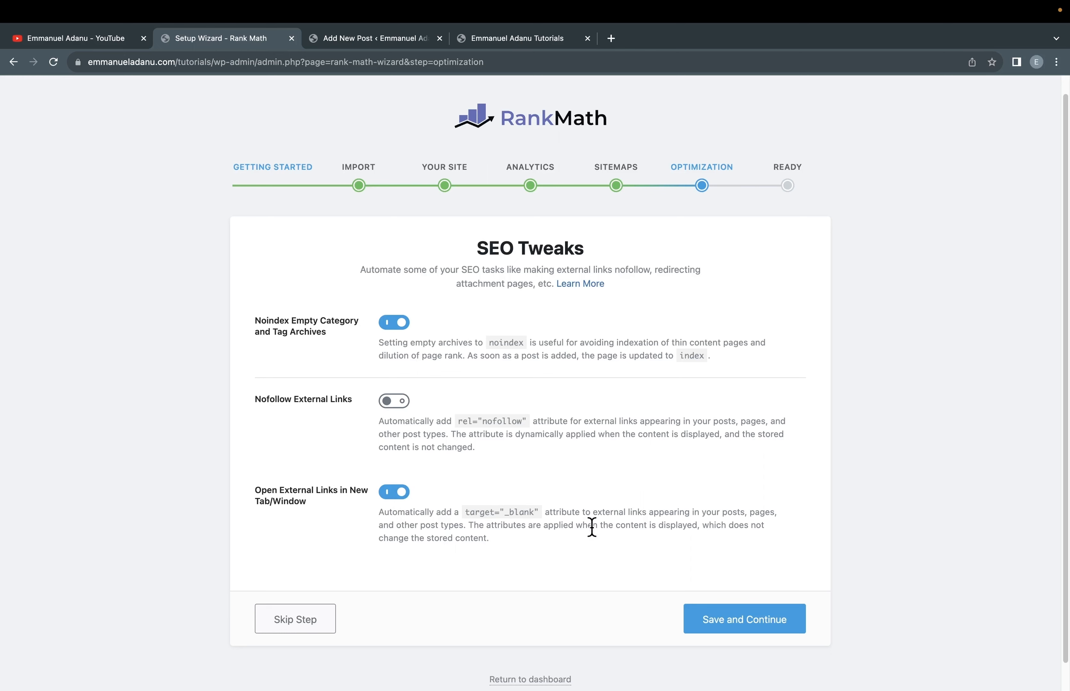
left_click(769, 631)
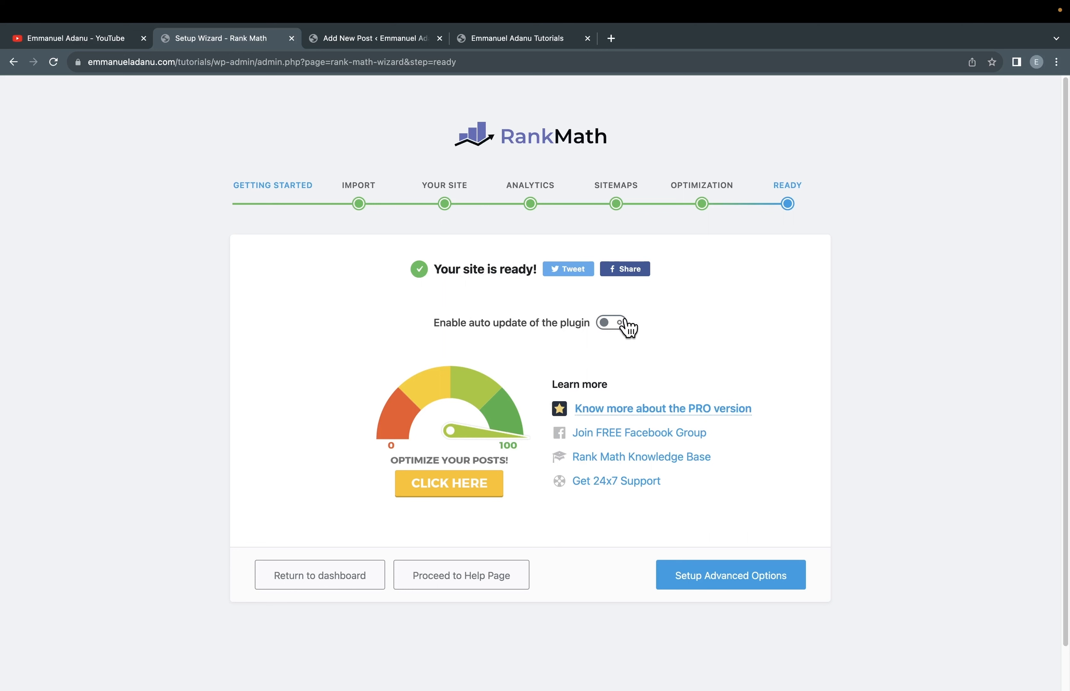
left_click(619, 329)
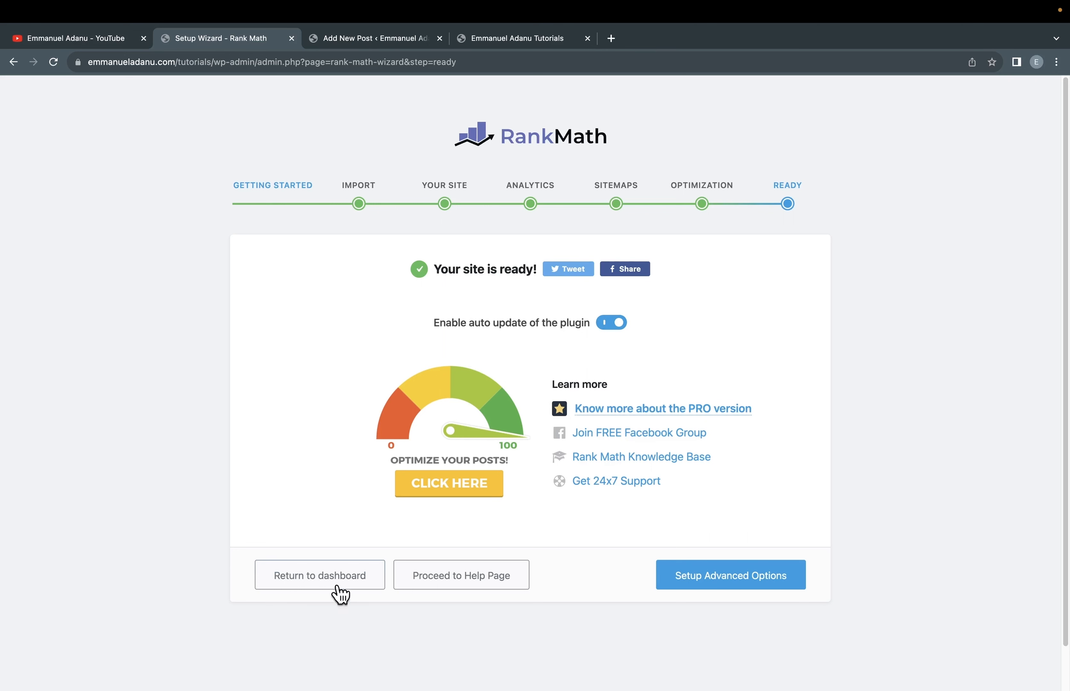
left_click(289, 587)
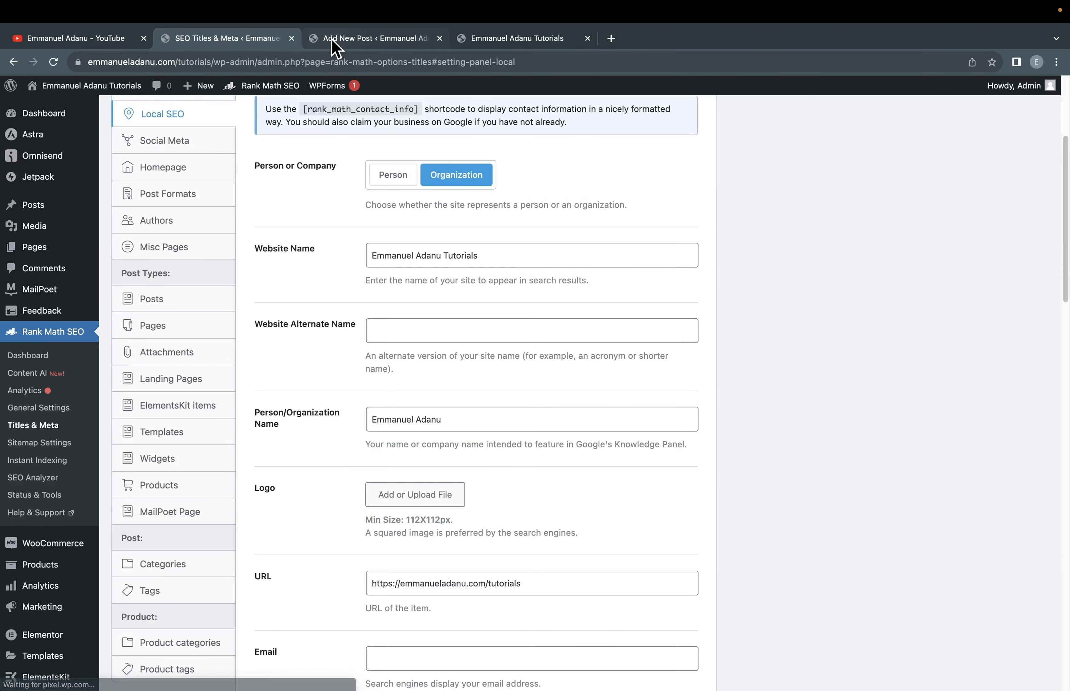
Step: Reload the new post editor in the other browser tab and open the post's Rank Math SEO settings
left_click(334, 40)
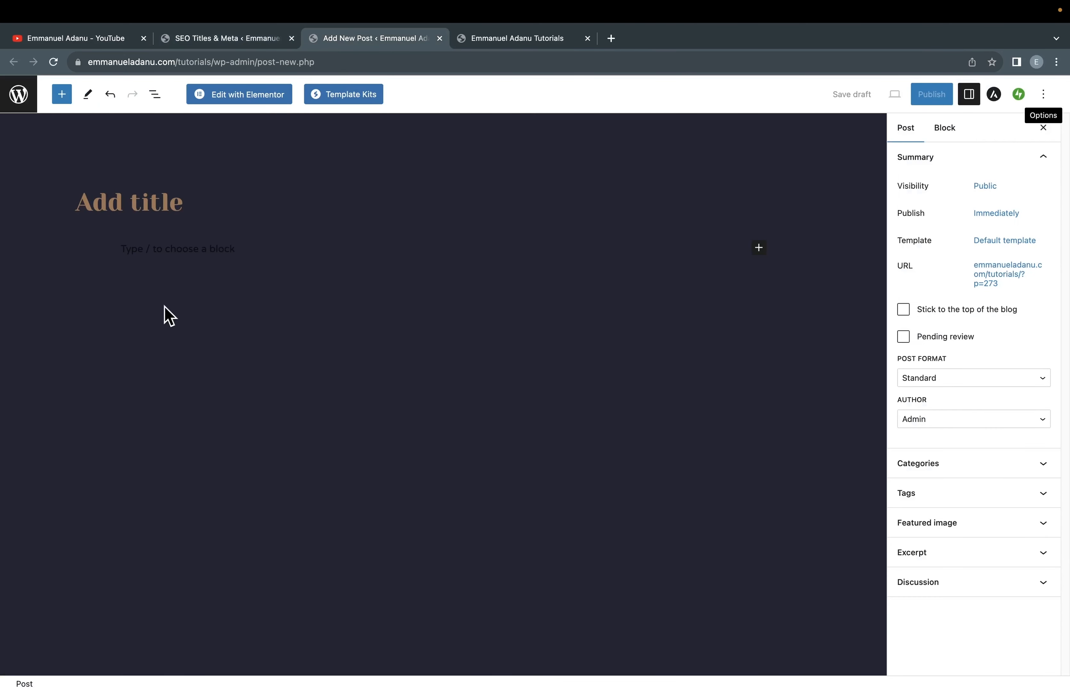
left_click(55, 63)
left_click(571, 271)
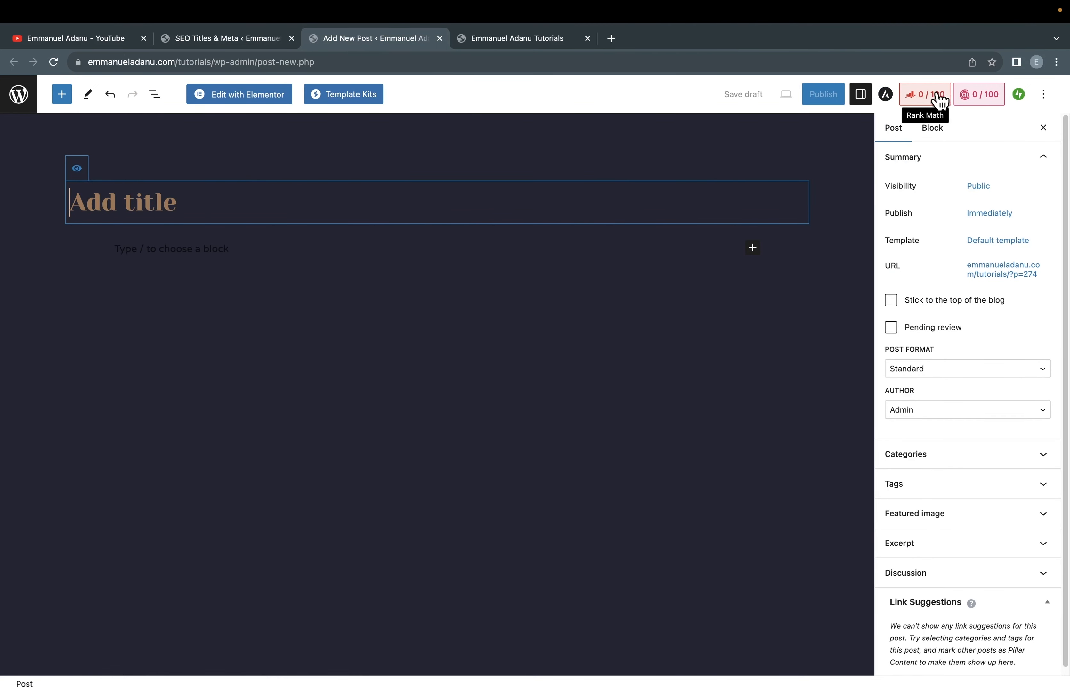
left_click(932, 96)
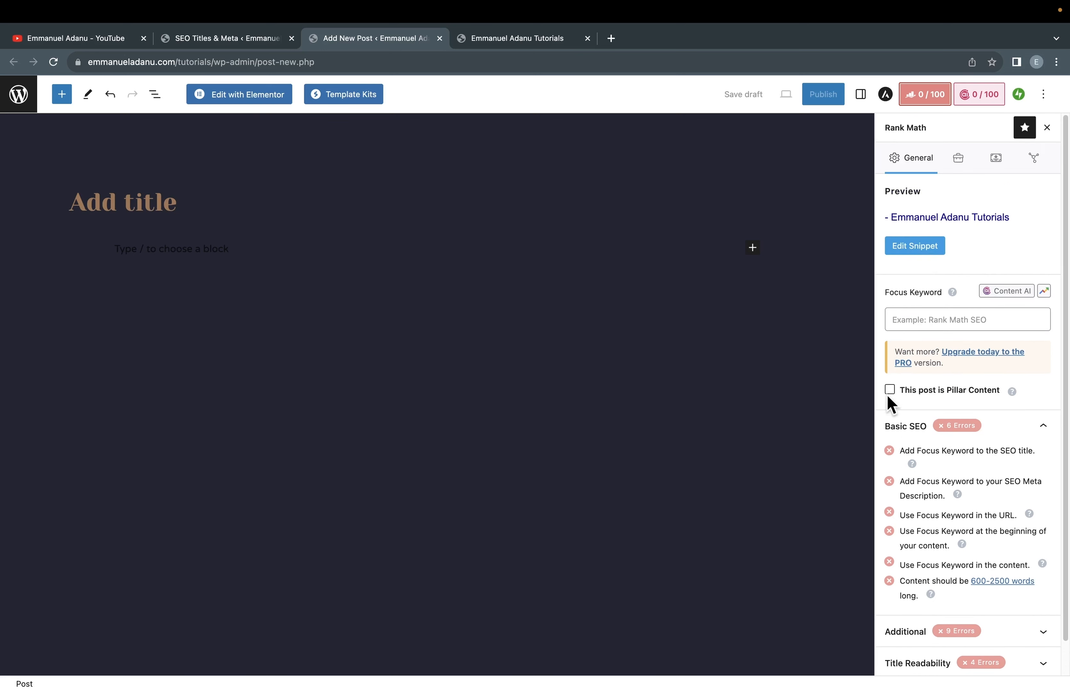
Step: Examine the post's Rank Math SEO and readability checks, the advanced robots options and the schema settings
scroll(929, 360, "down", 2)
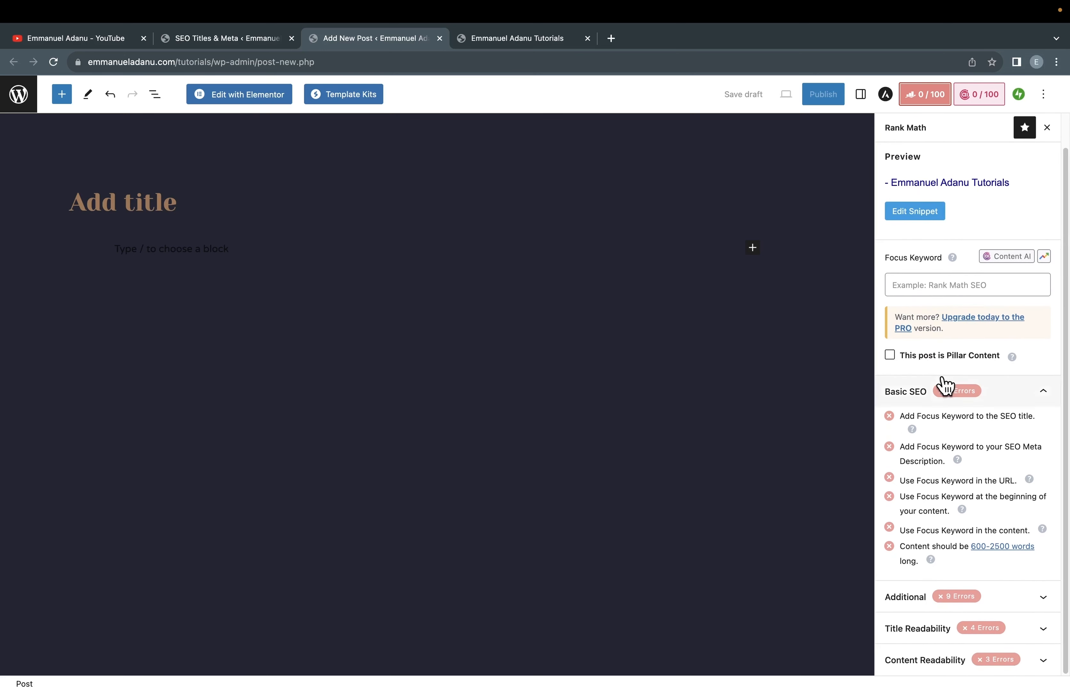
scroll(955, 482, "down", 10)
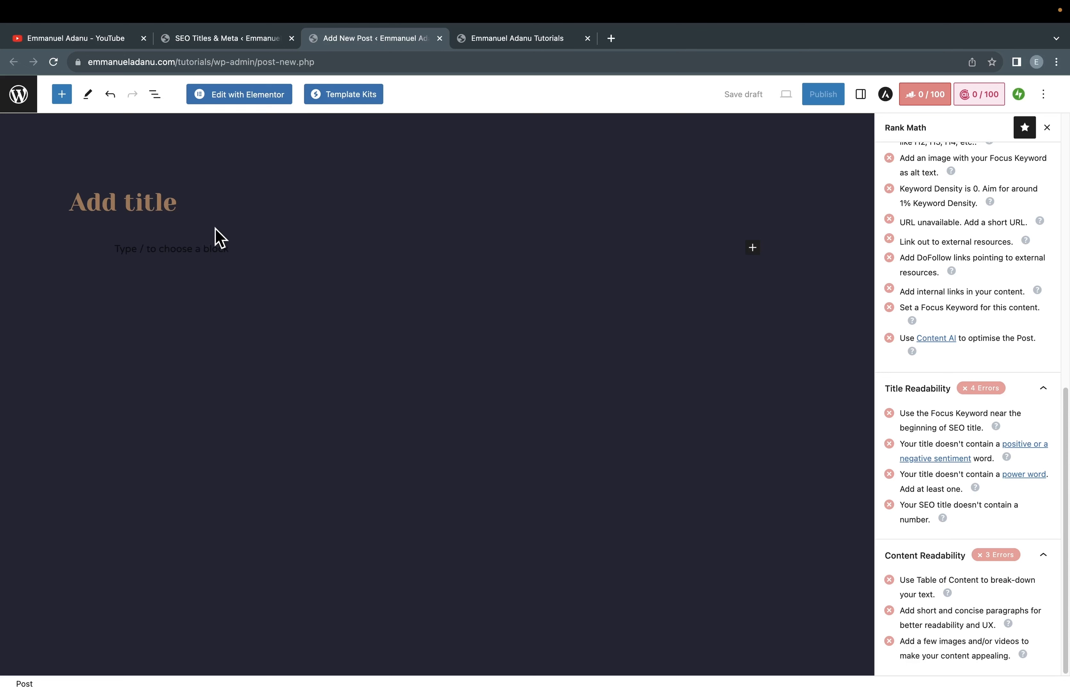
scroll(965, 270, "up", 10)
left_click(964, 167)
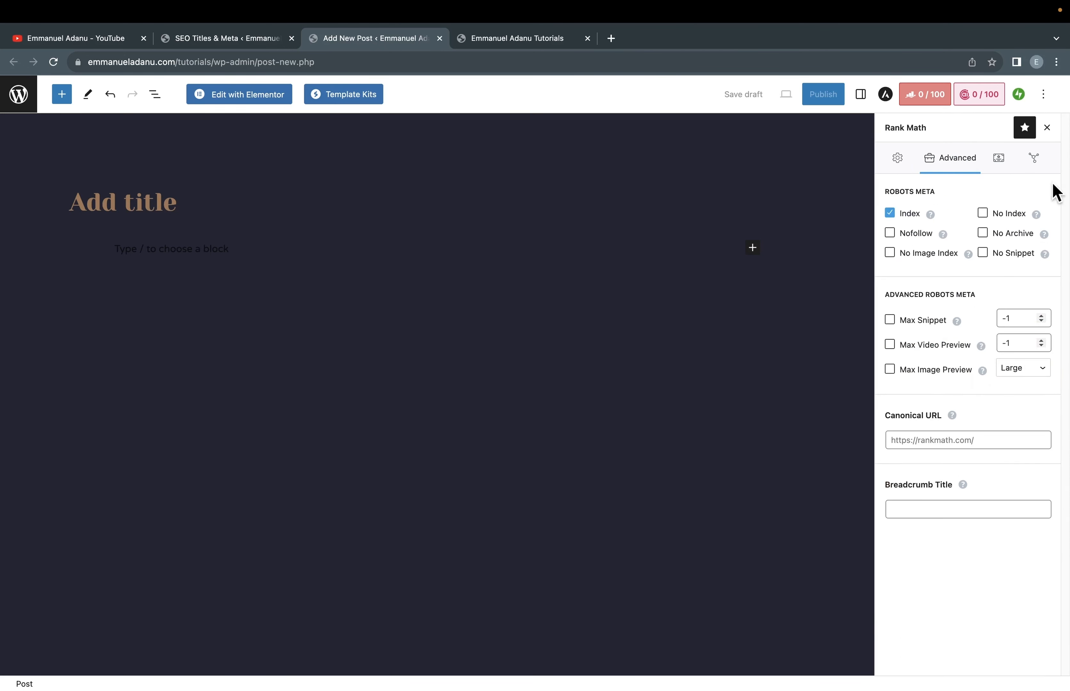
left_click(998, 162)
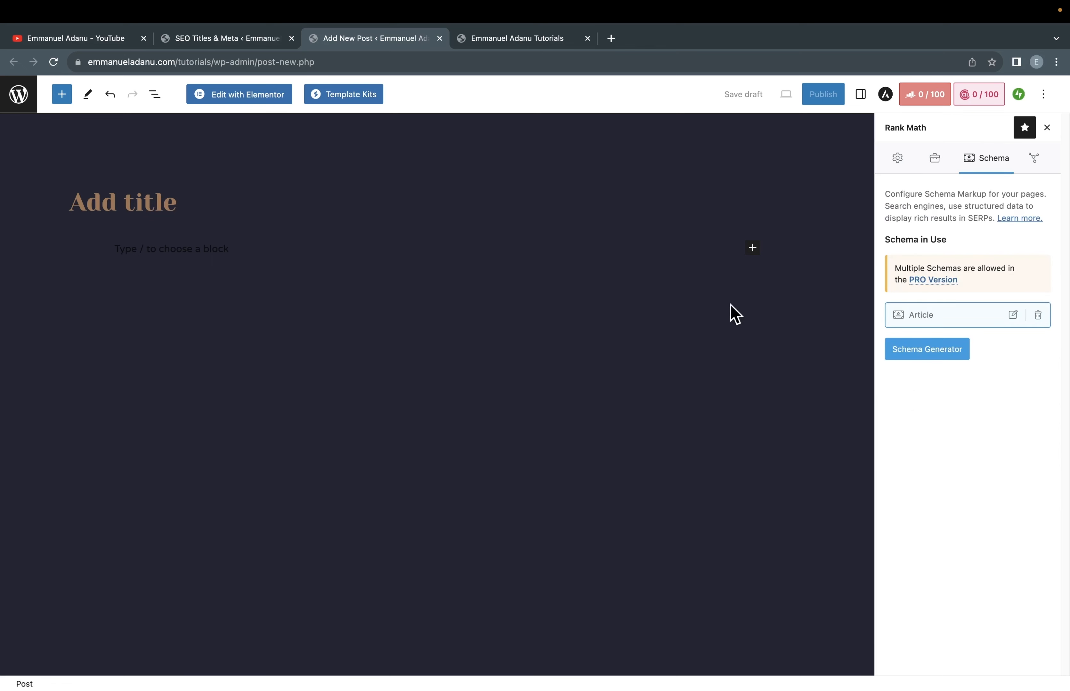
left_click(903, 160)
scroll(985, 520, "down", 2)
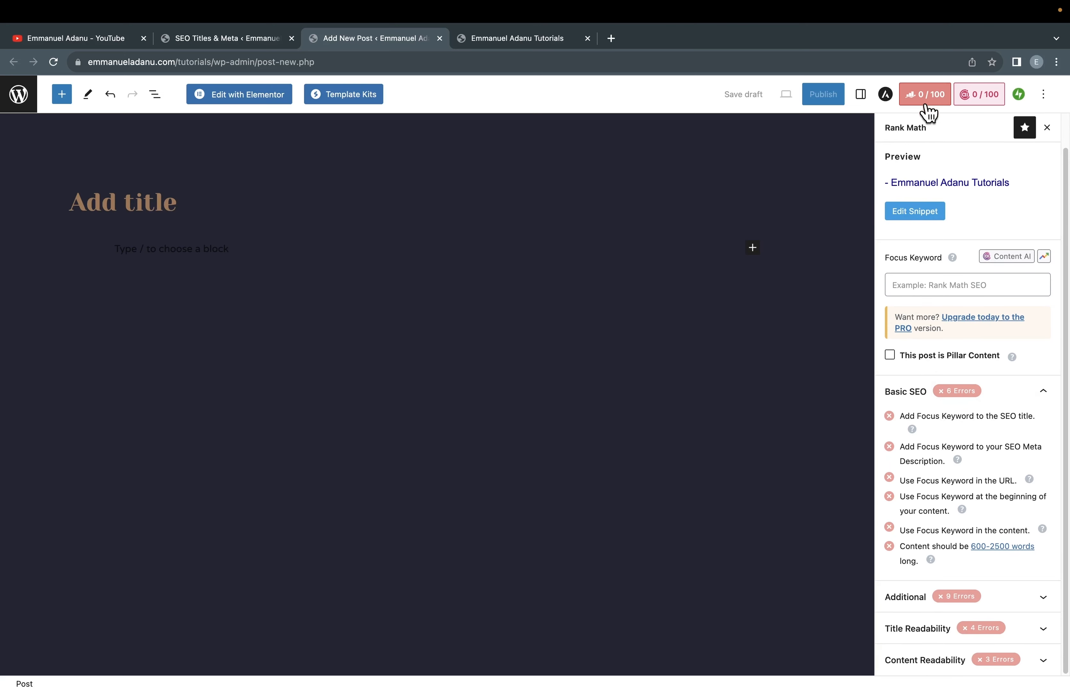
Step: Return to the WordPress admin tab, open the Add Plugins page and search the directory for "math rank"
left_click(227, 39)
scroll(359, 337, "down", 2)
scroll(358, 340, "down", 2)
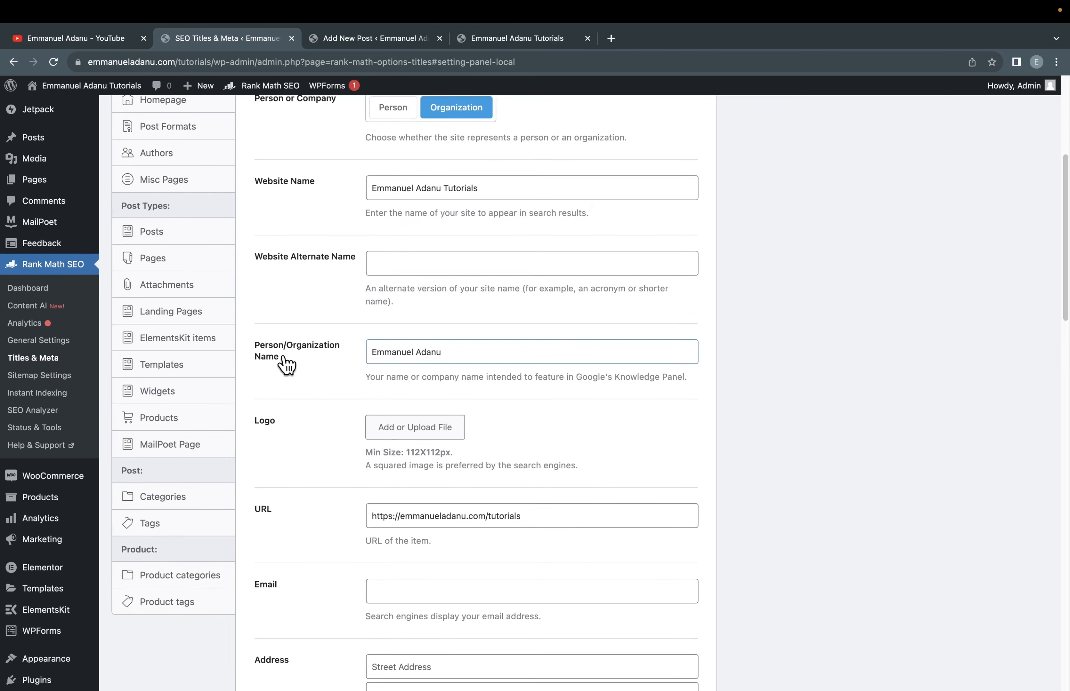
scroll(53, 557, "down", 2)
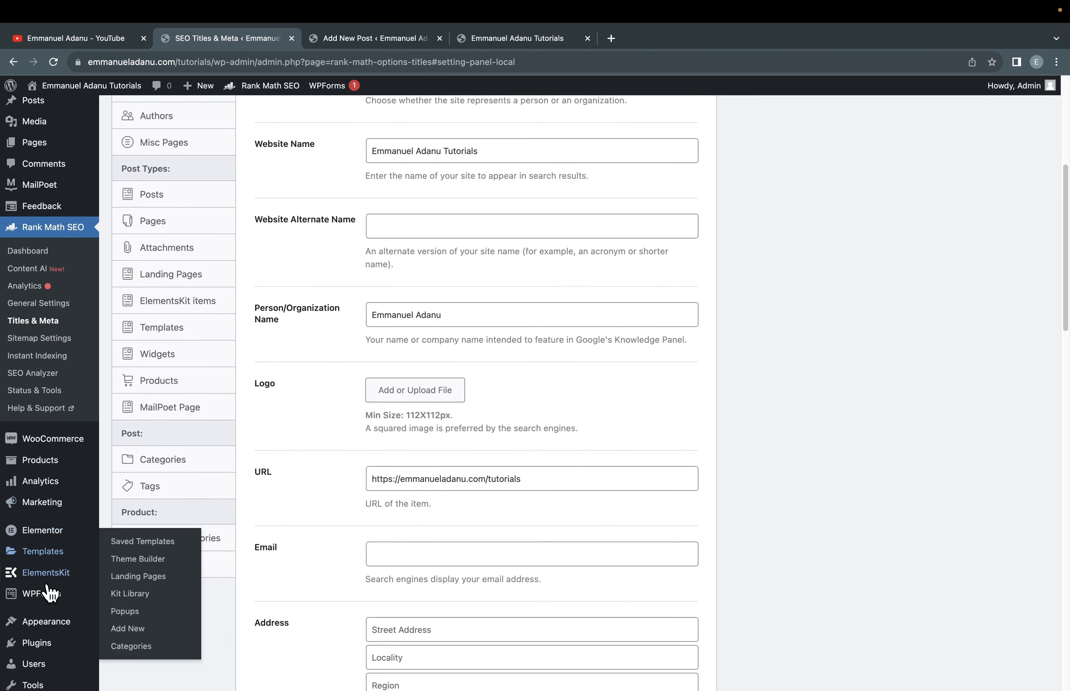
mouse_move(58, 638)
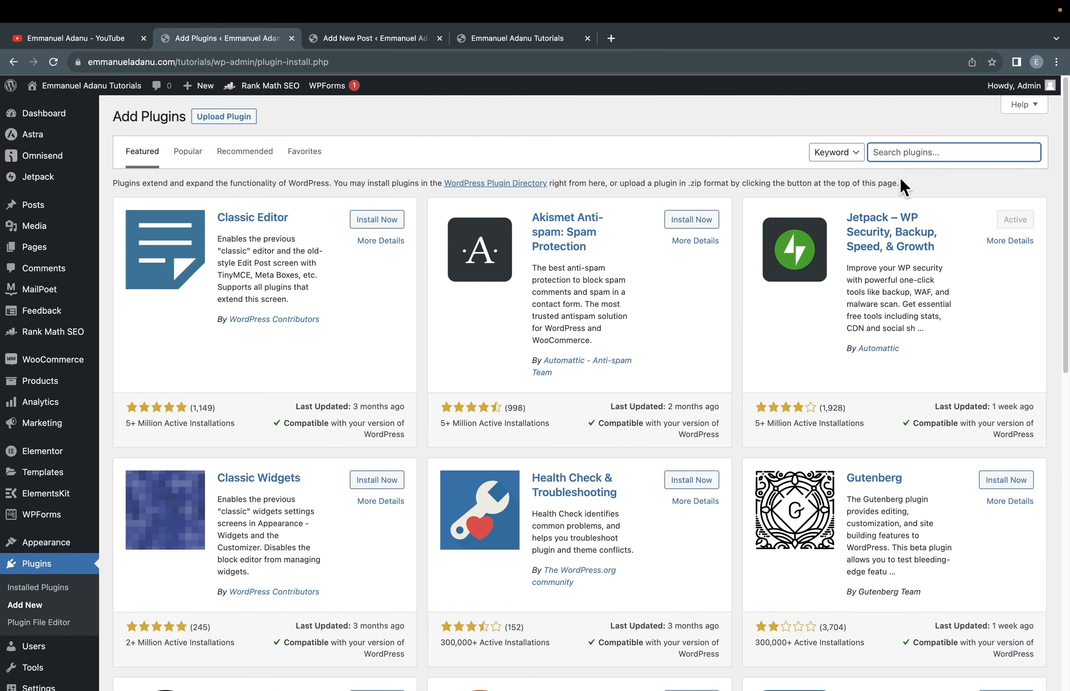
type("math rank")
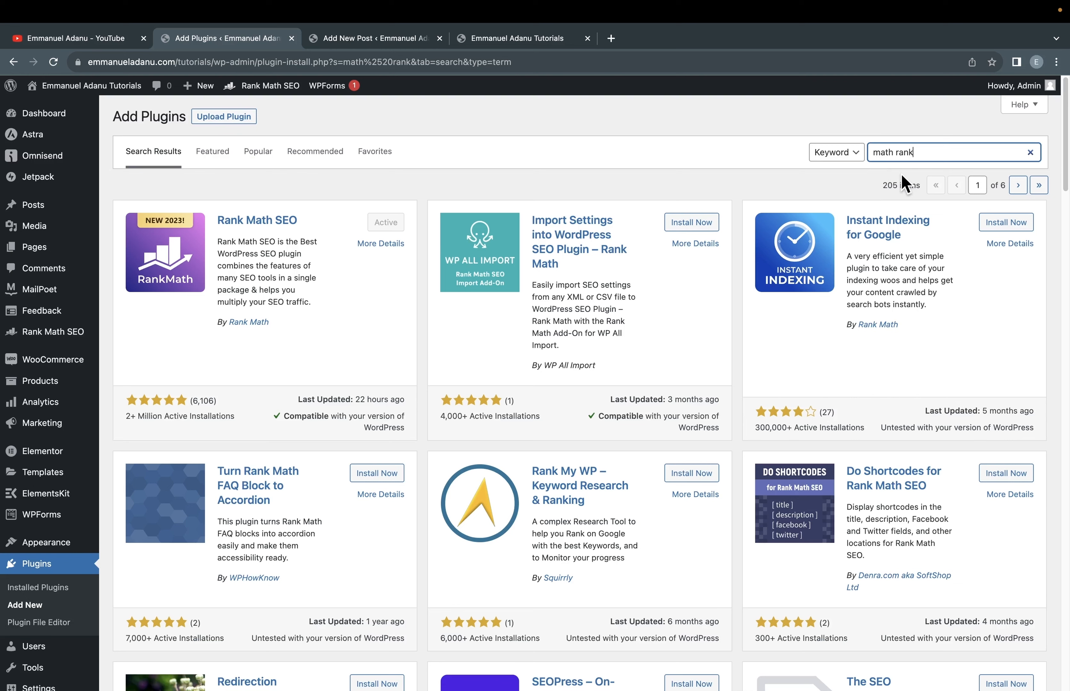
Step: Search the plugin directory for "smush" and install Smush – Optimize, Compress and Lazy Load Images
triple_click(920, 151)
type("smush")
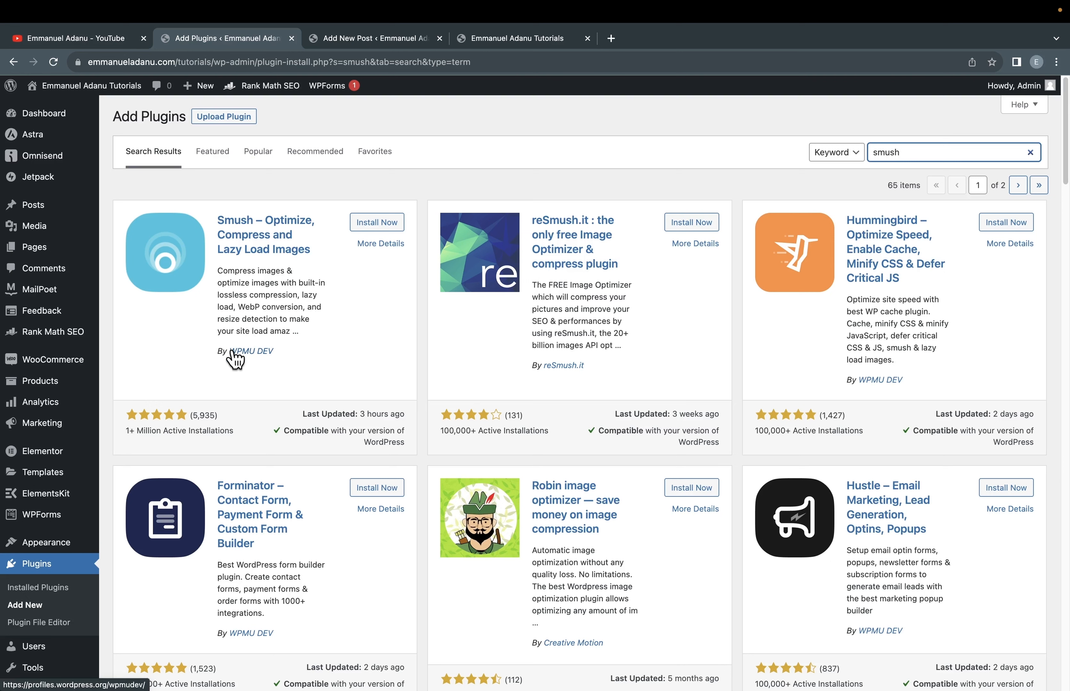
left_click(373, 227)
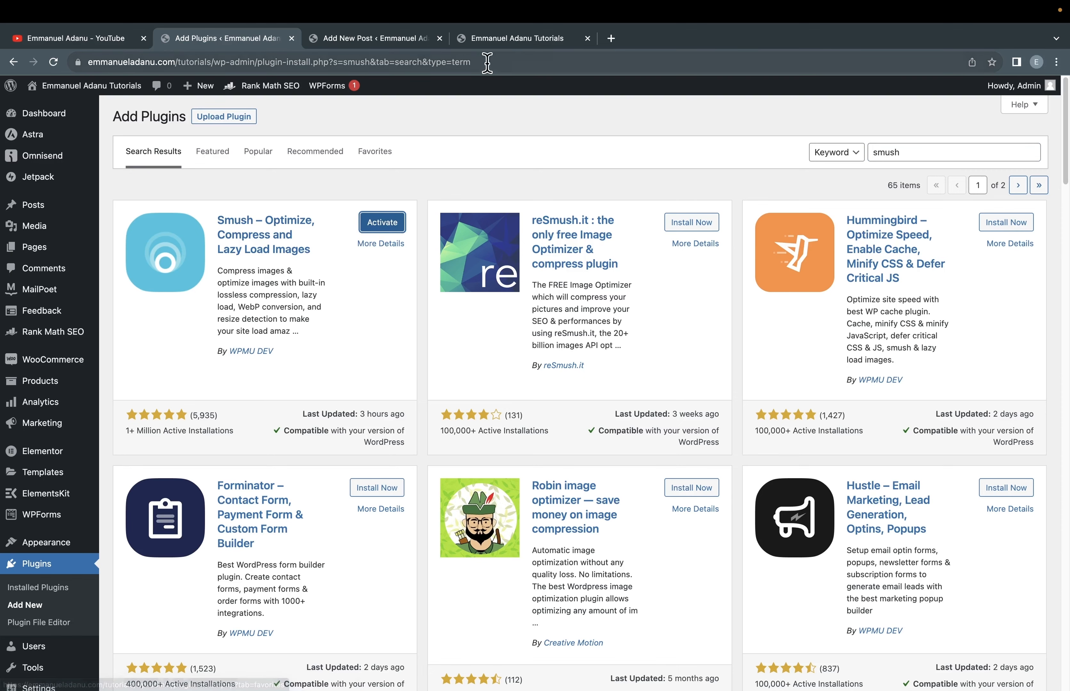
Step: Copy the Steak House site's home page URL, search Google for "gtmetrix" in a new browser tab and open the GTmetrix website
left_click(453, 42)
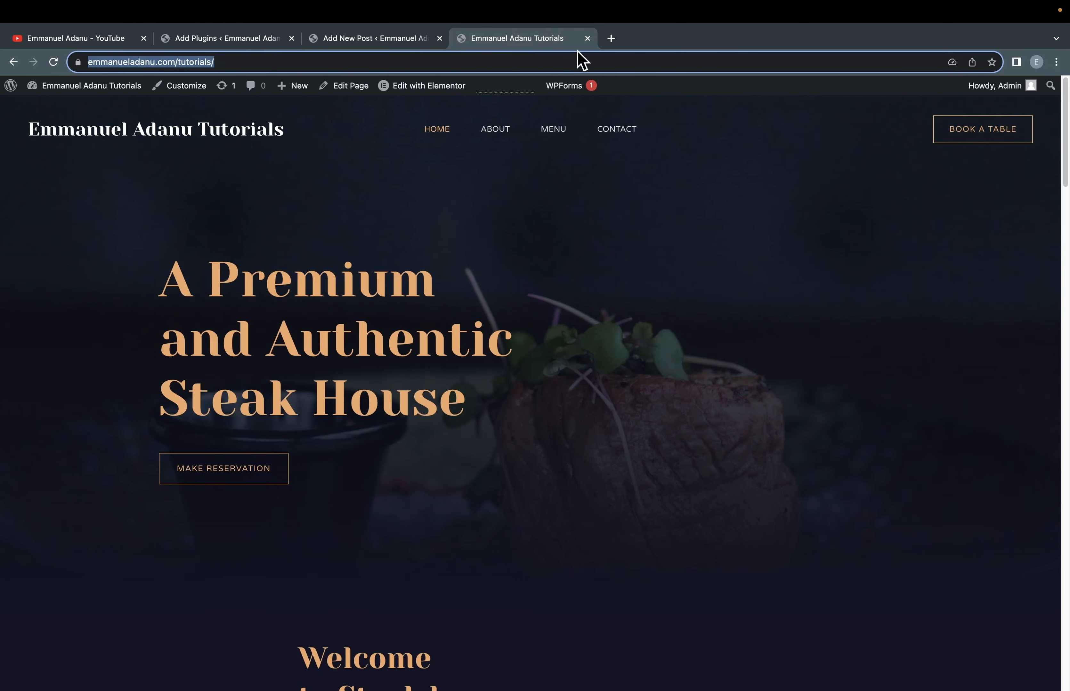
left_click(612, 38)
type("gt")
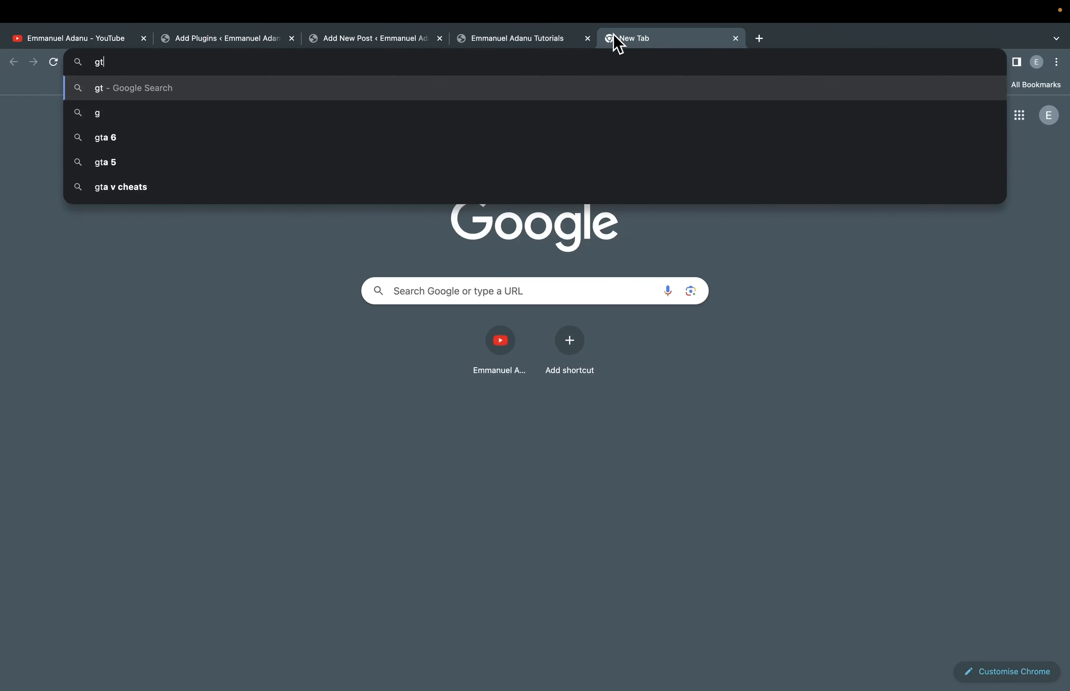
type("metrix")
key("Return")
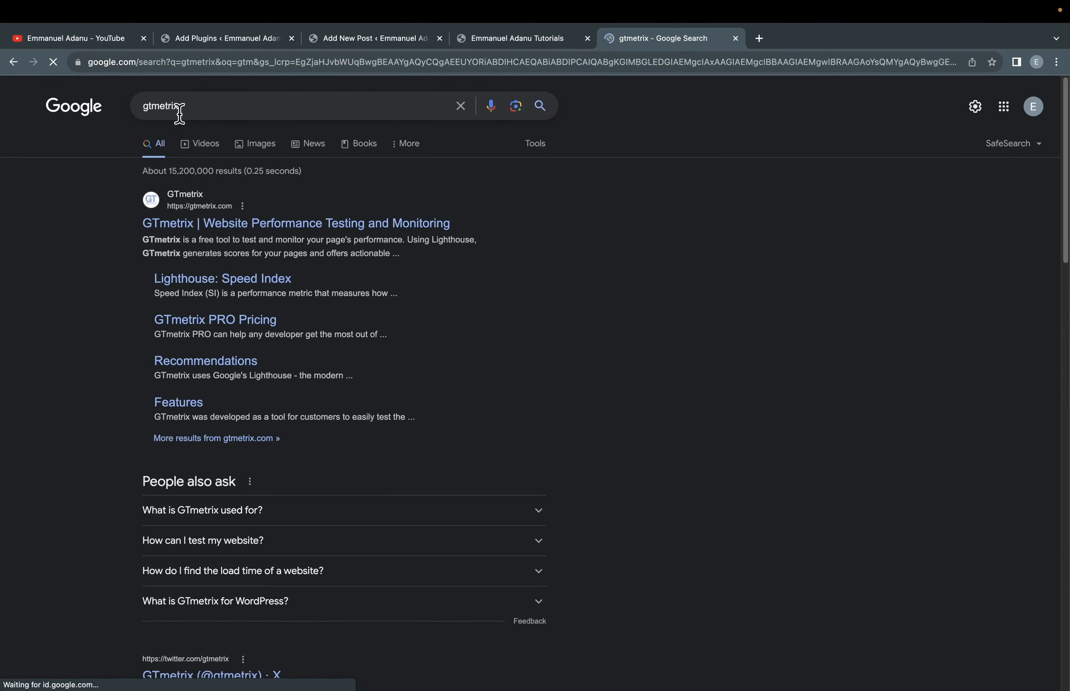
left_click(220, 226)
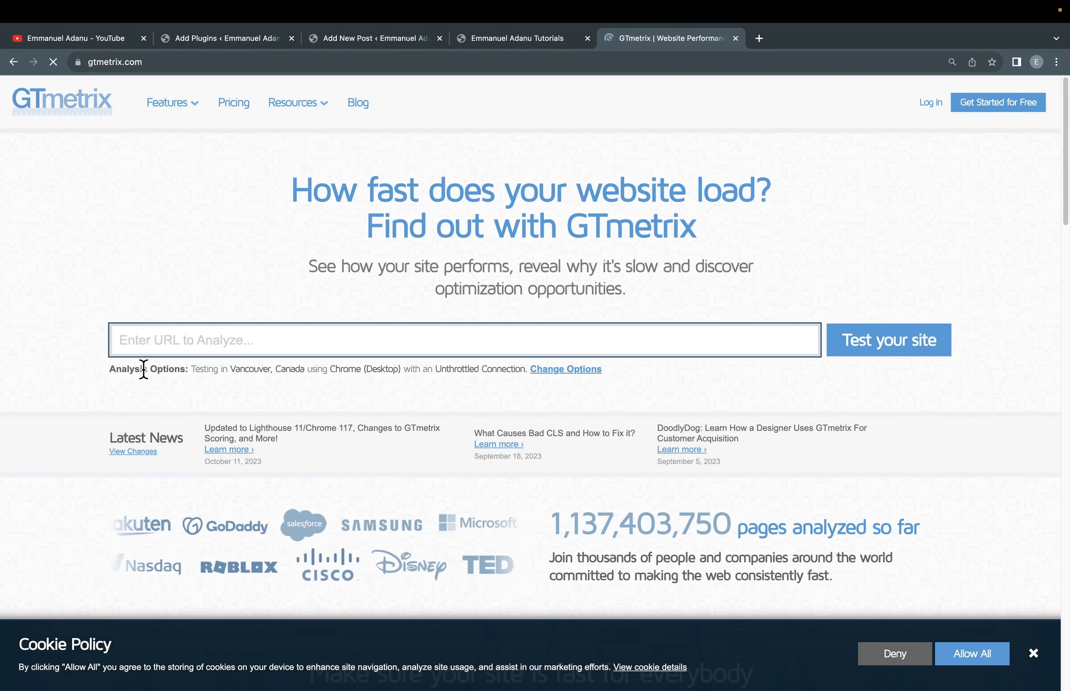
Step: Run a GTmetrix test on the Steak House site's URL and review the grade, web vitals and speed visualization in the report
left_click(131, 350)
type("https://emmanueladanu.com/tutorials/")
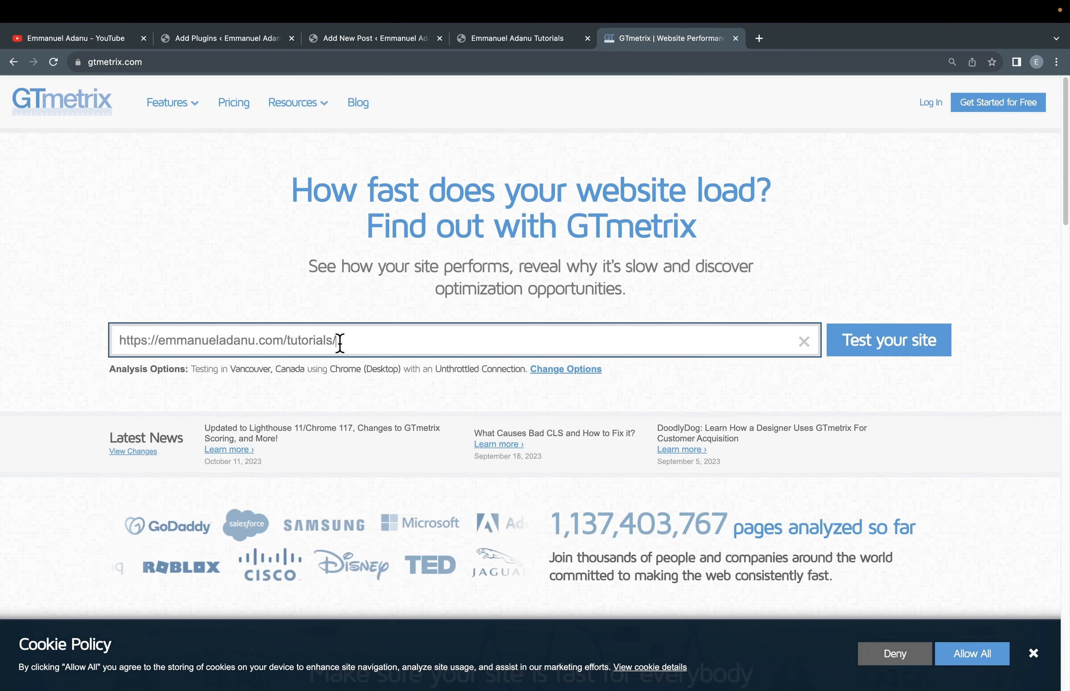
left_click(901, 339)
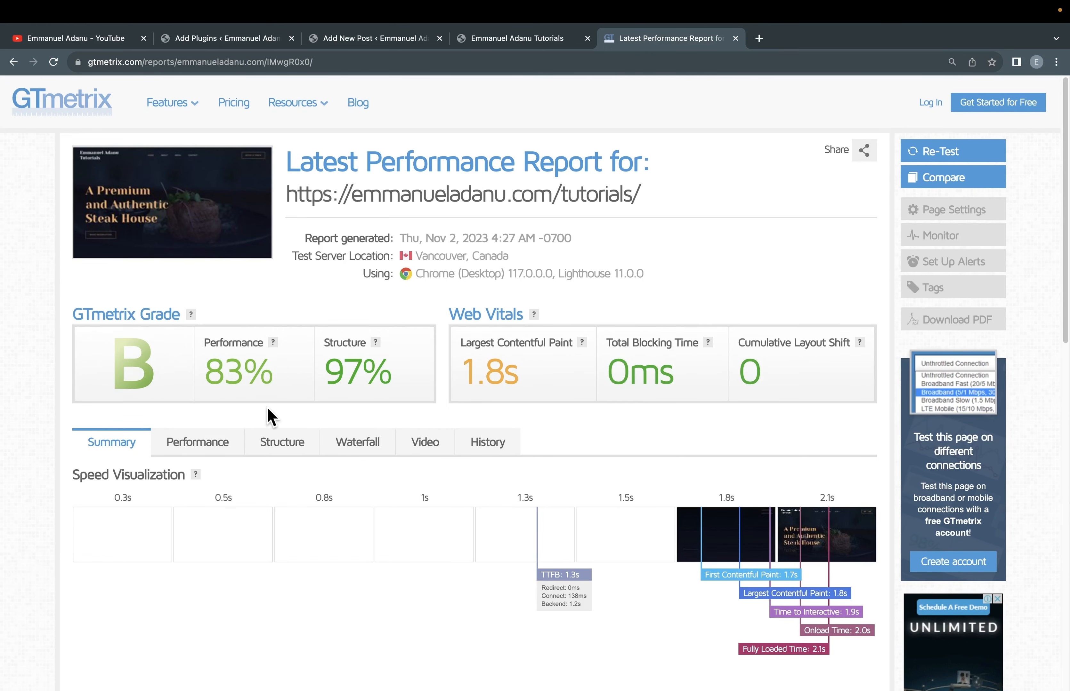
scroll(270, 415, "down", 3)
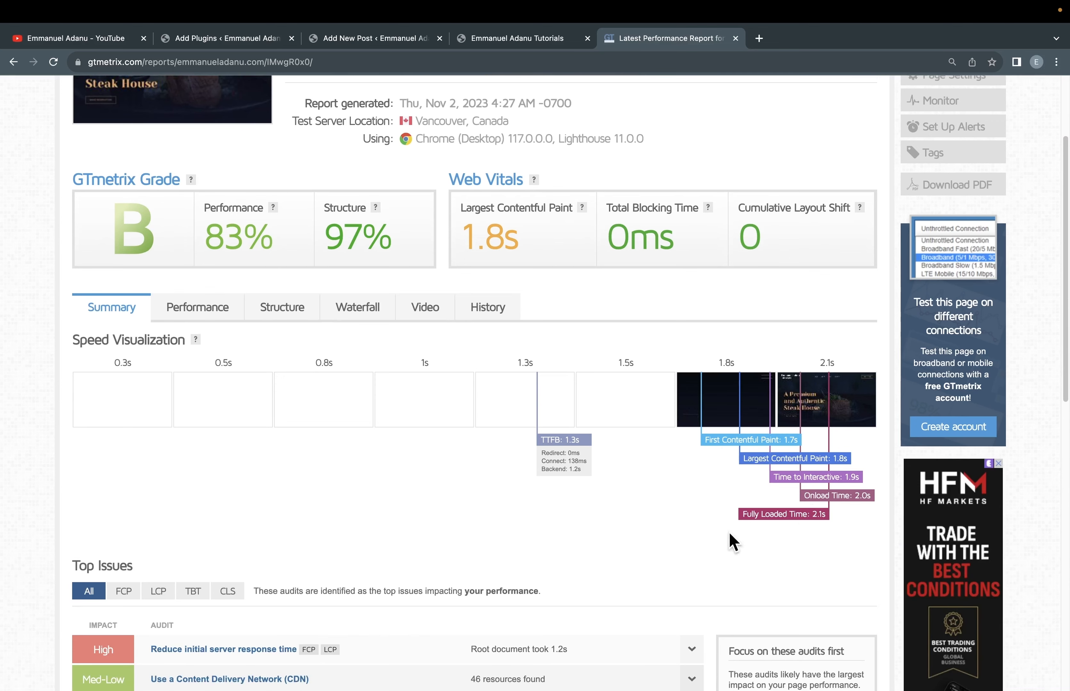
Step: Return to the WordPress admin tab, activate the Smush plugin and open its dashboard
left_click(231, 40)
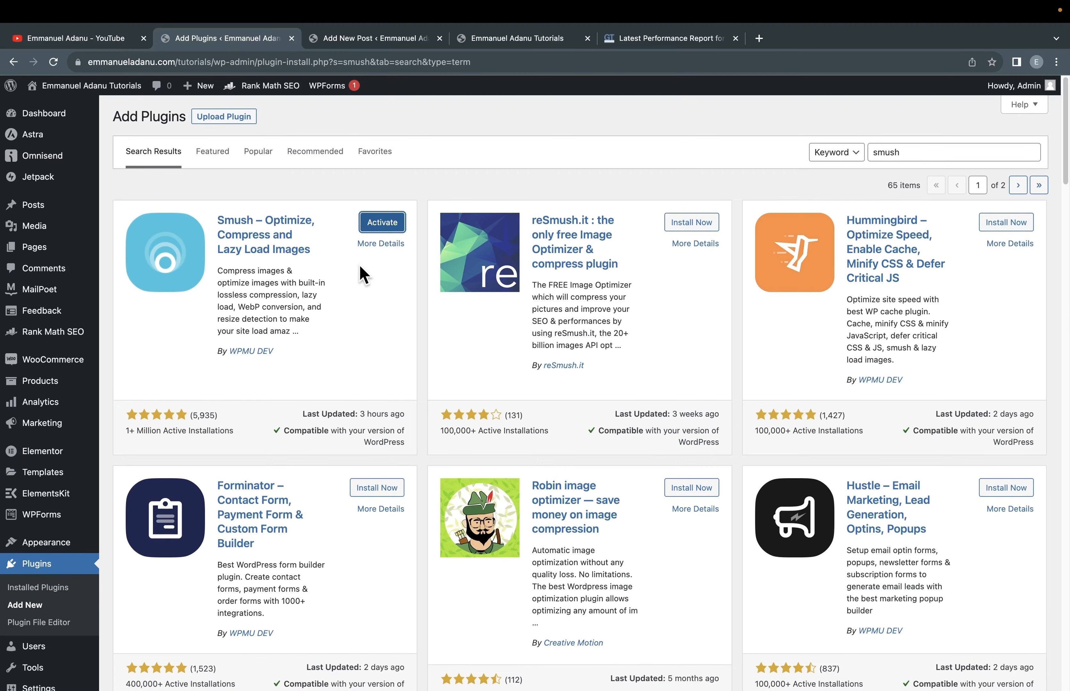
left_click(382, 223)
scroll(67, 411, "down", 3)
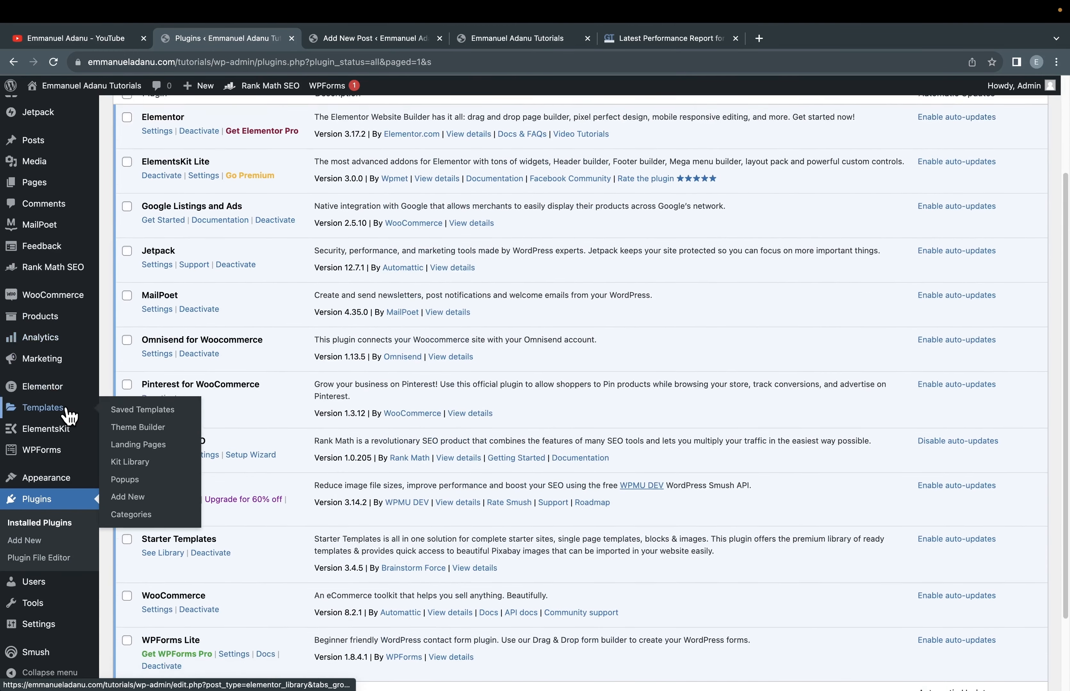
left_click(27, 652)
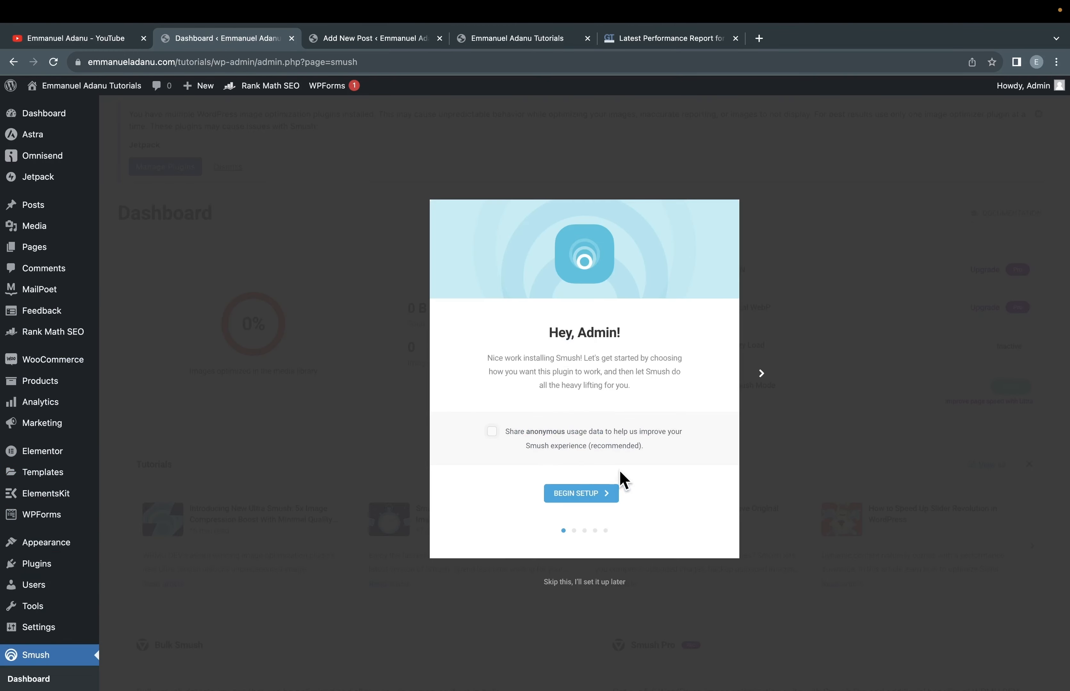
Step: Complete the Smush setup wizard, keeping automatic optimization, Super Smush, metadata stripping and lazy loading enabled, and bulk smush the media library images
left_click(587, 498)
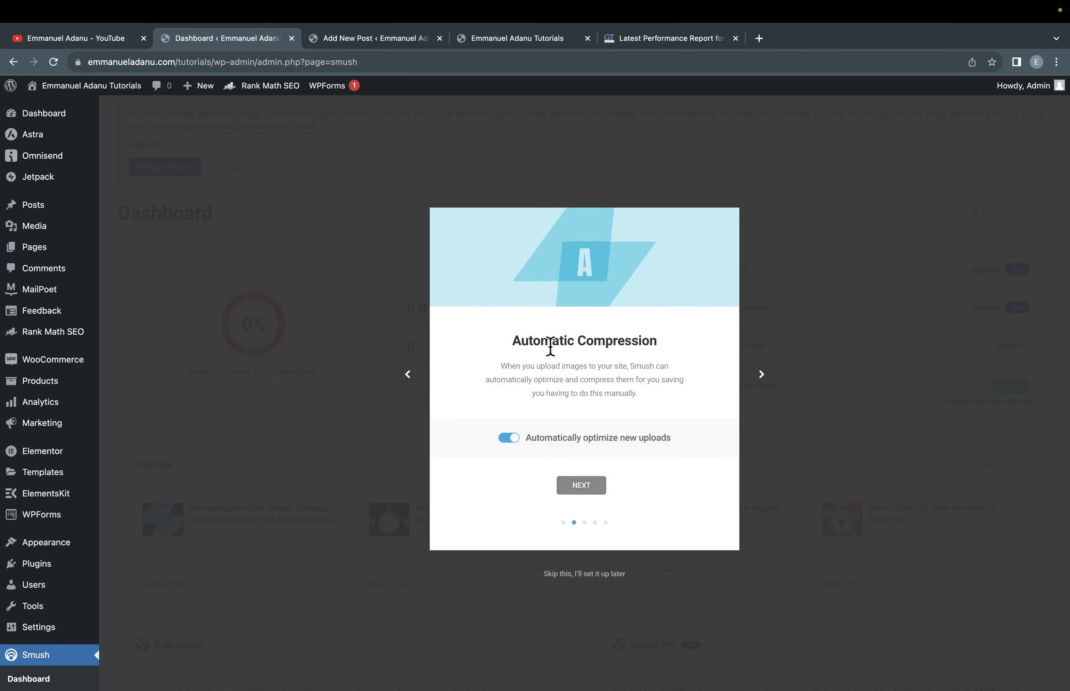
left_click(576, 486)
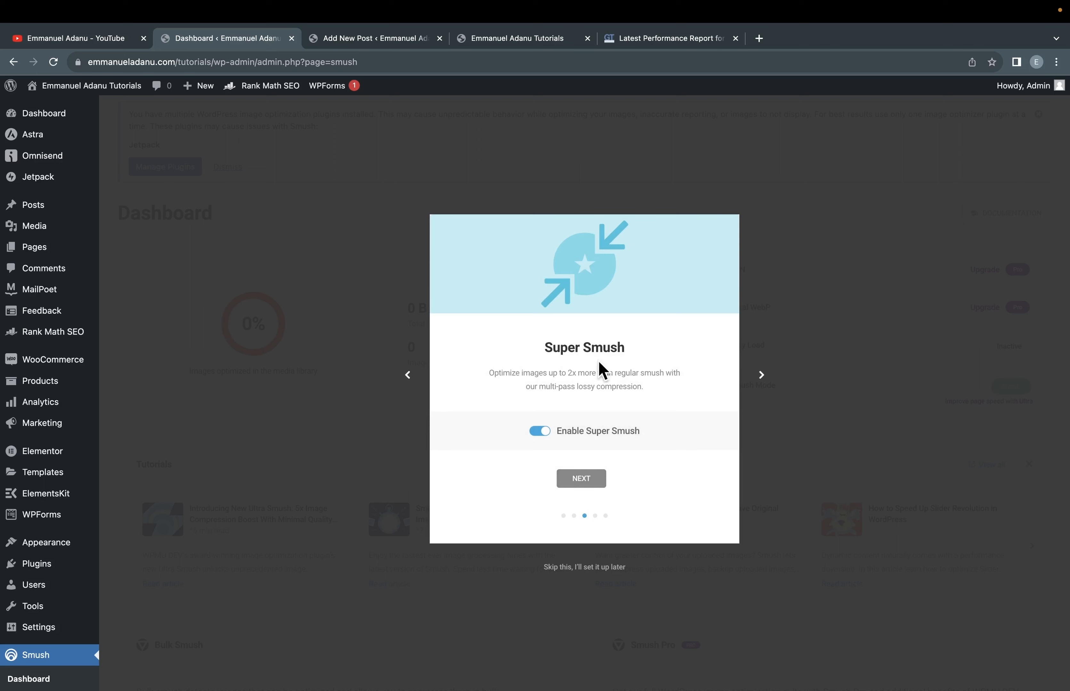
left_click(569, 480)
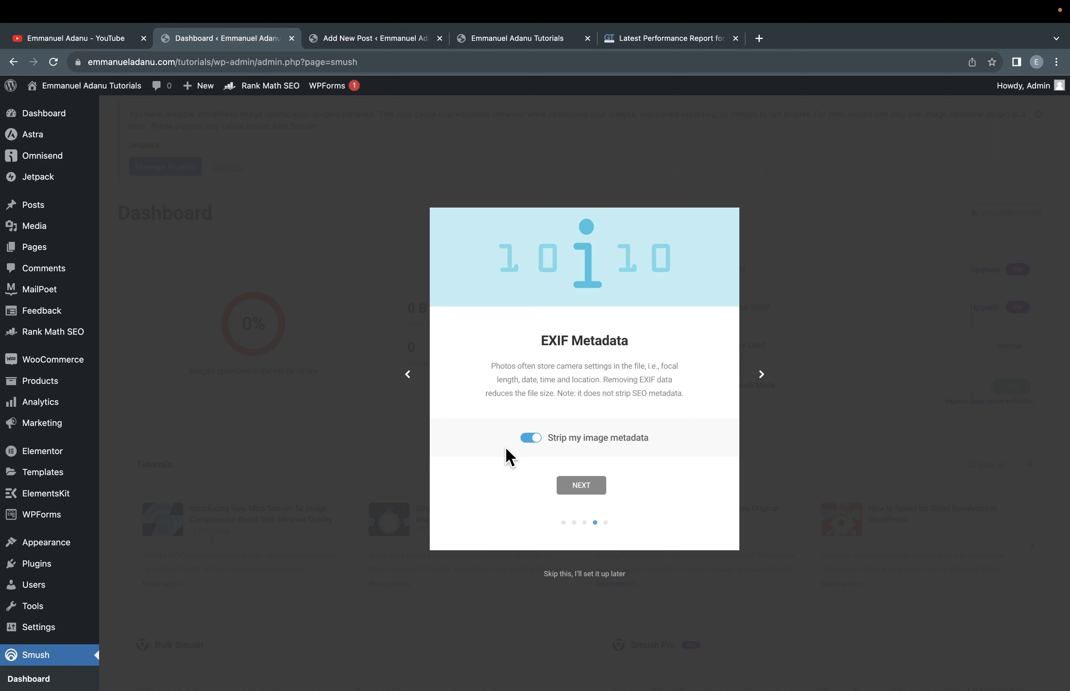
left_click(585, 487)
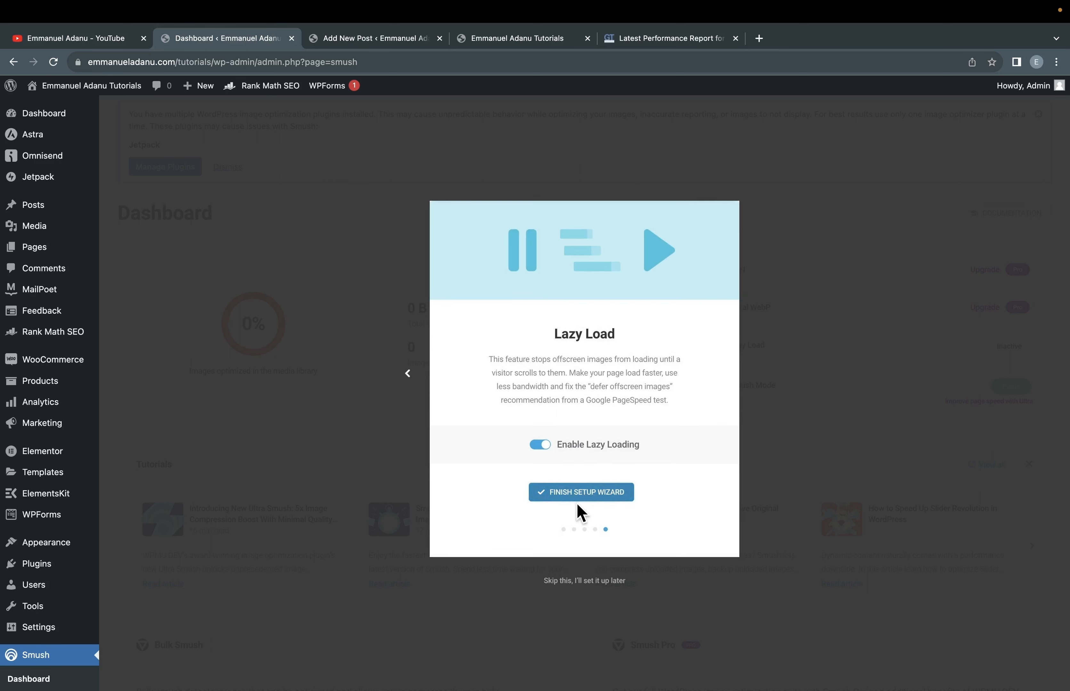
left_click(579, 495)
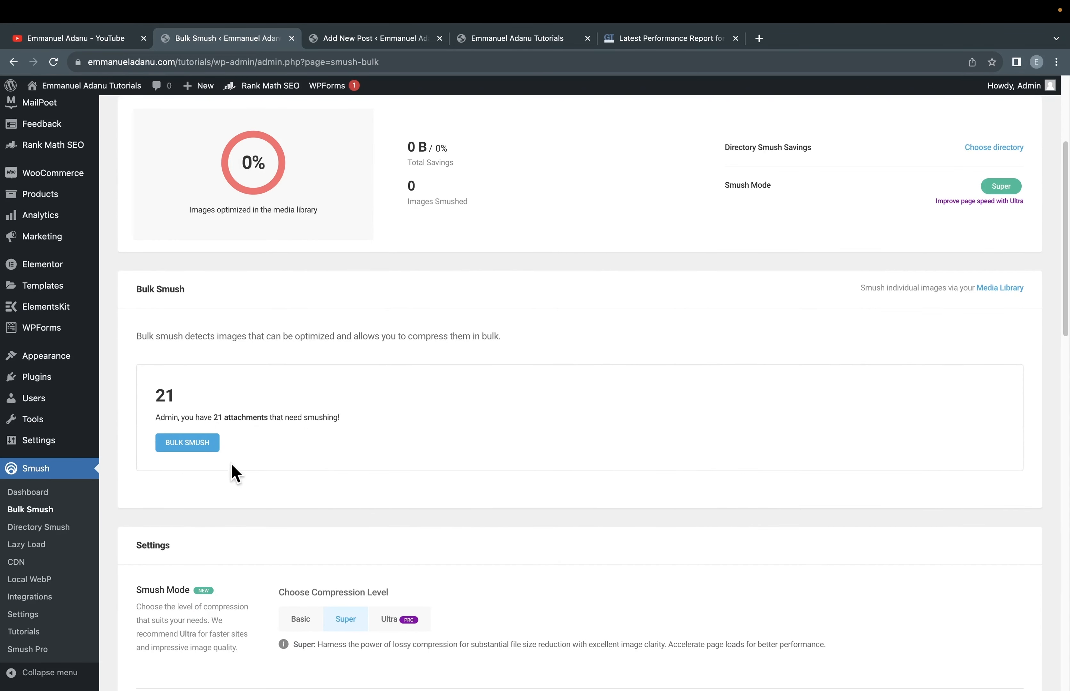
left_click(190, 444)
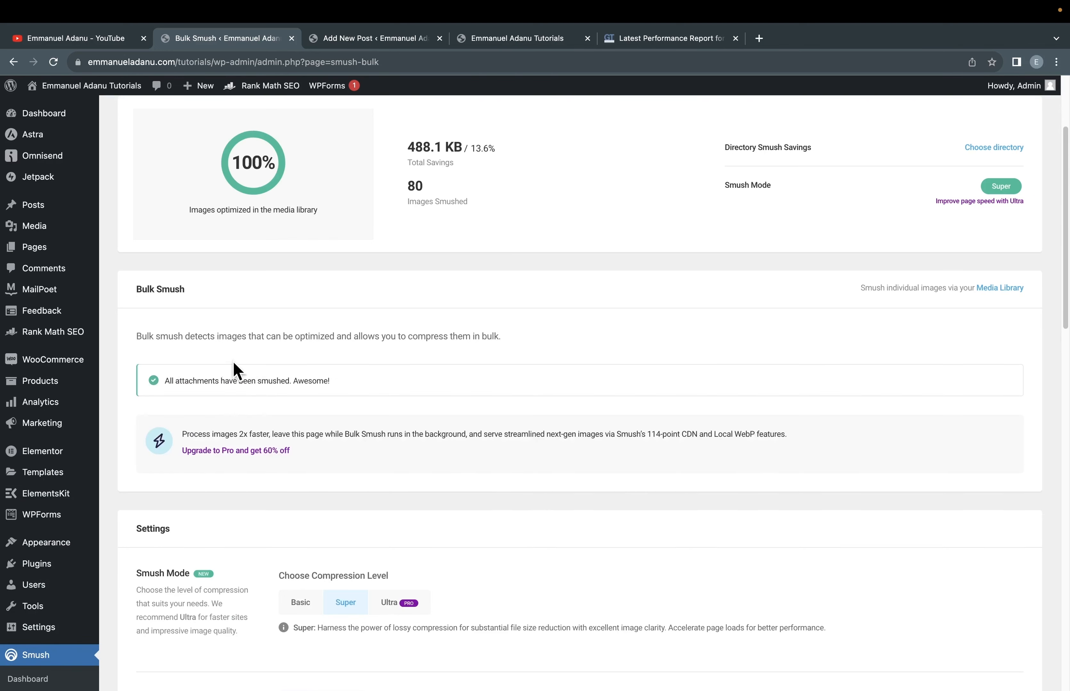
scroll(172, 400, "up", 3)
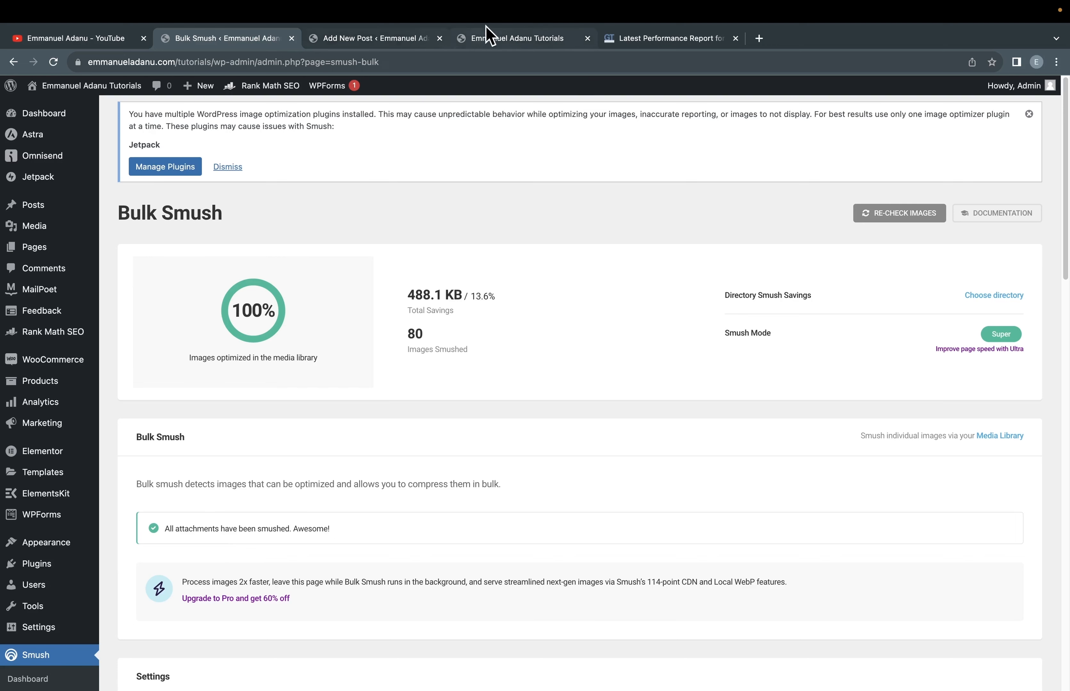
Step: Copy the site's URL again, run a fresh GTmetrix test on it and review the new report's scores, load times and top issues
left_click(520, 42)
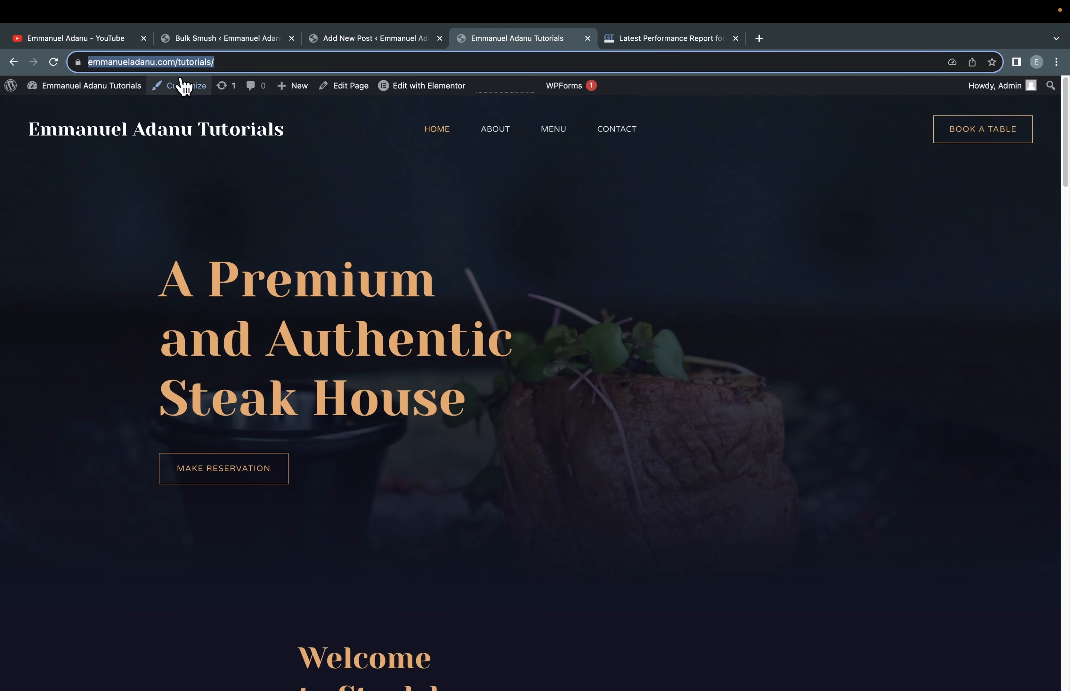
left_click(181, 63)
key("super+a")
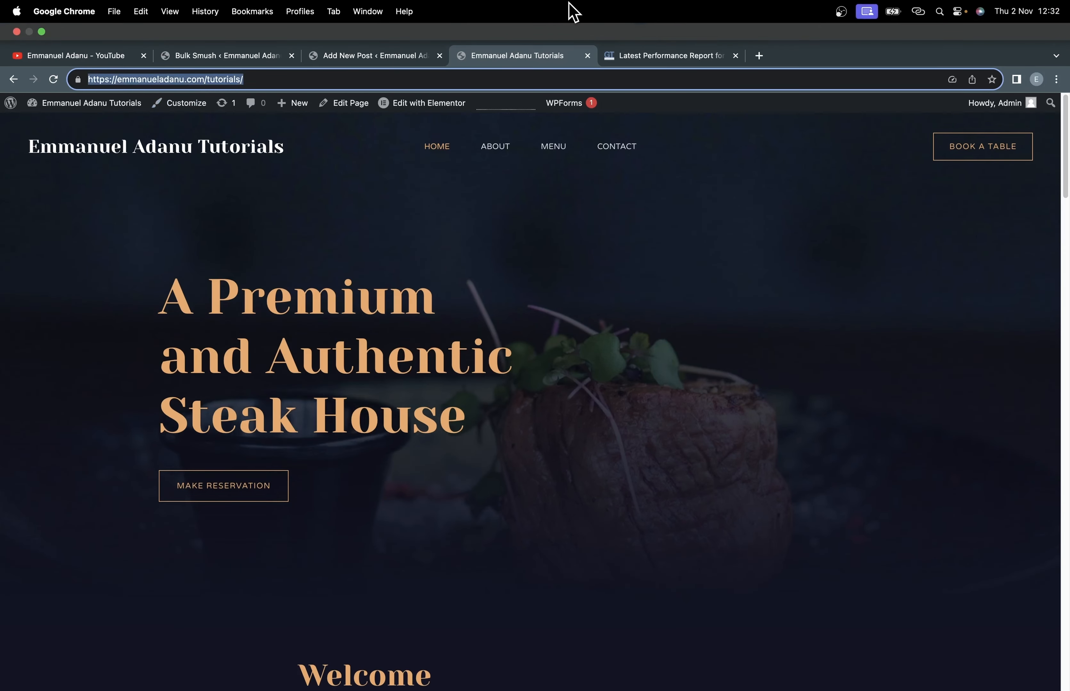
left_click(636, 39)
scroll(270, 393, "up", 3)
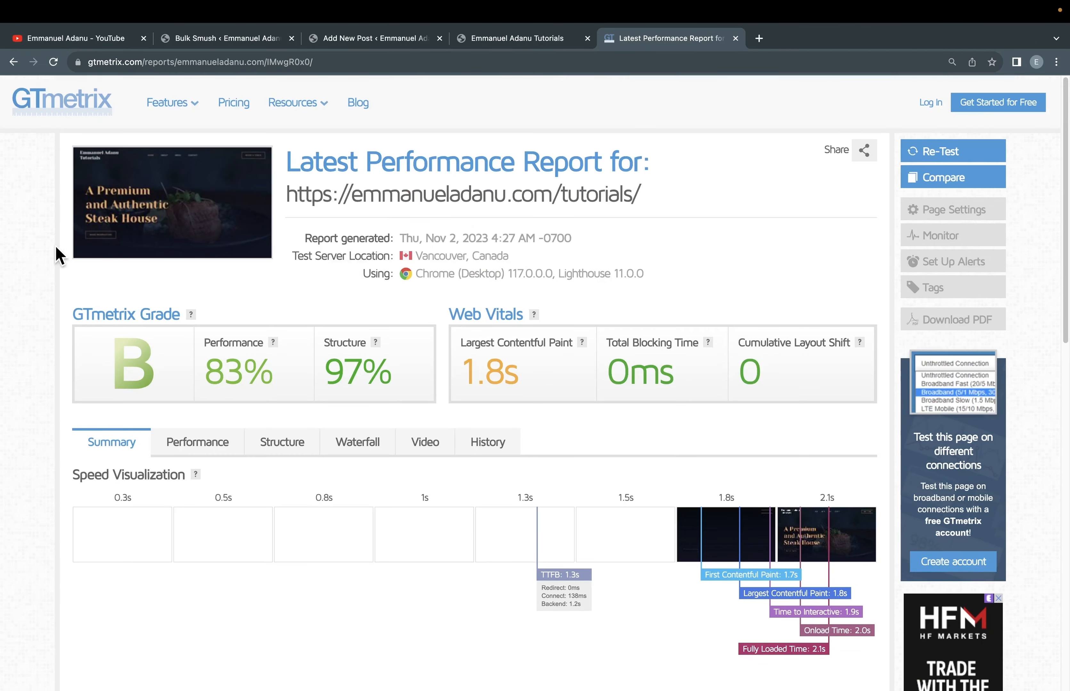
left_click(95, 113)
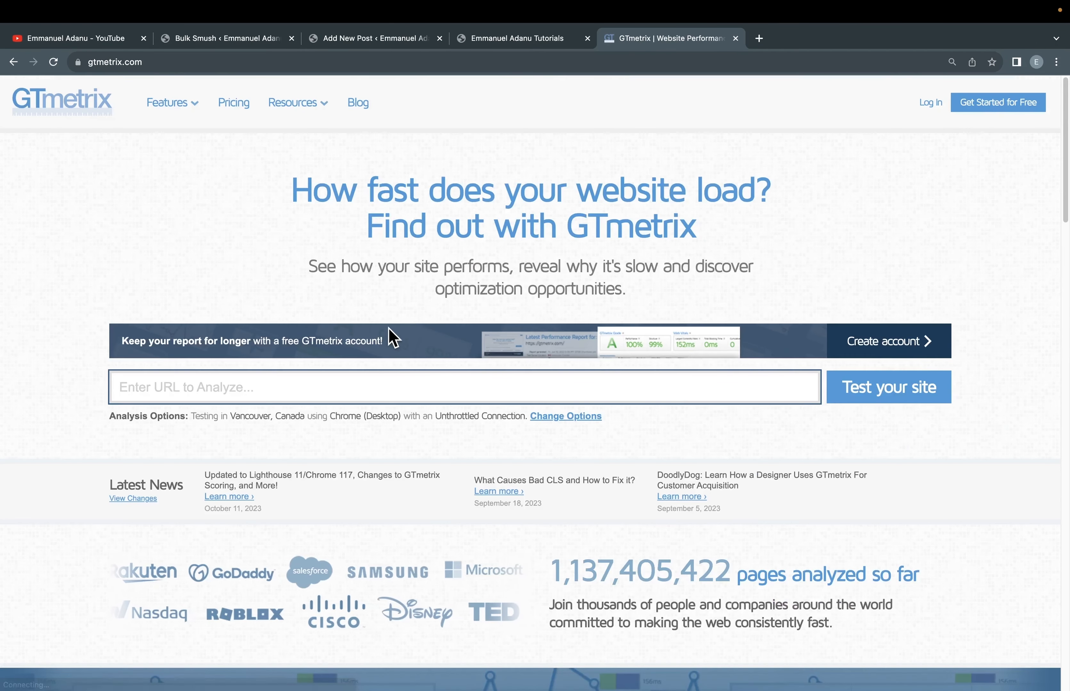
left_click(271, 396)
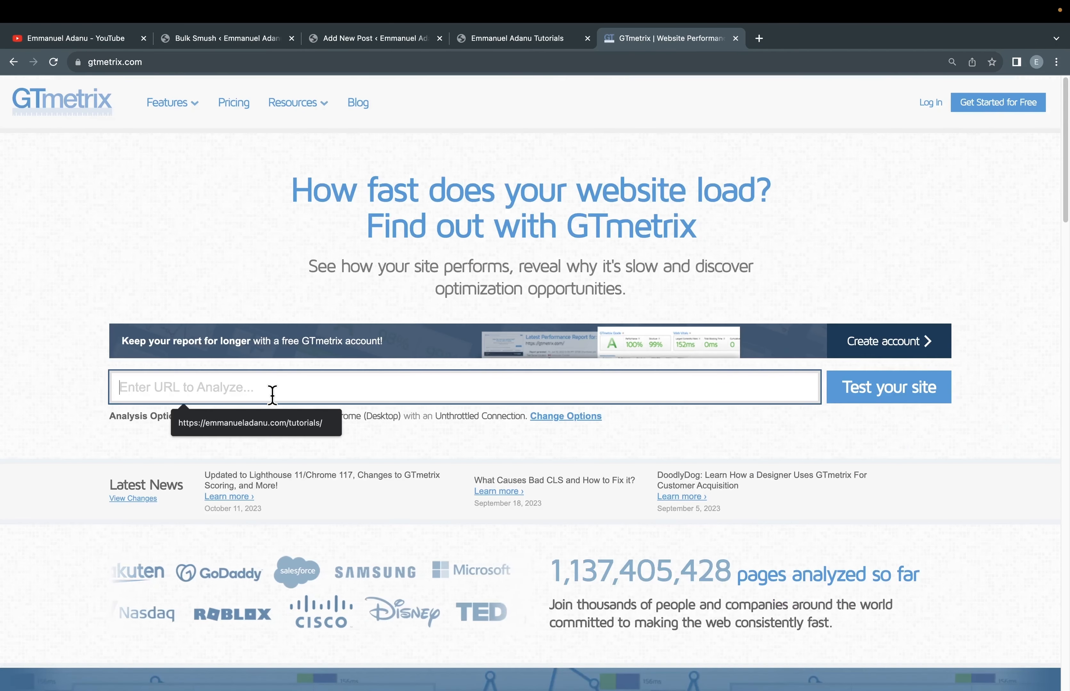
left_click(857, 388)
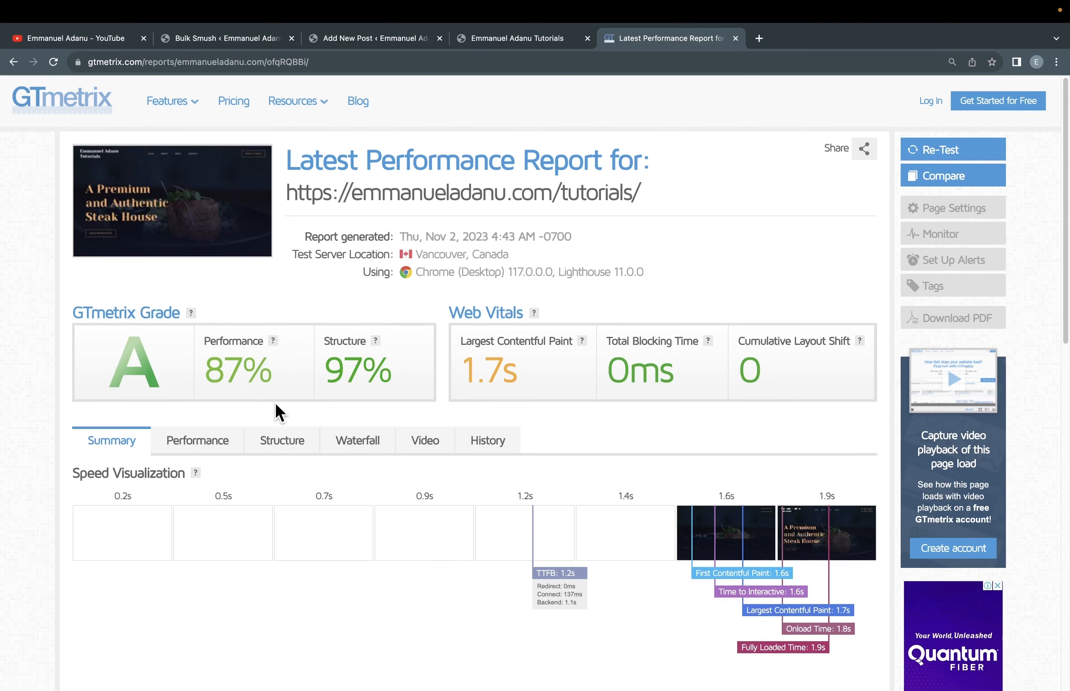
scroll(509, 276, "down", 3)
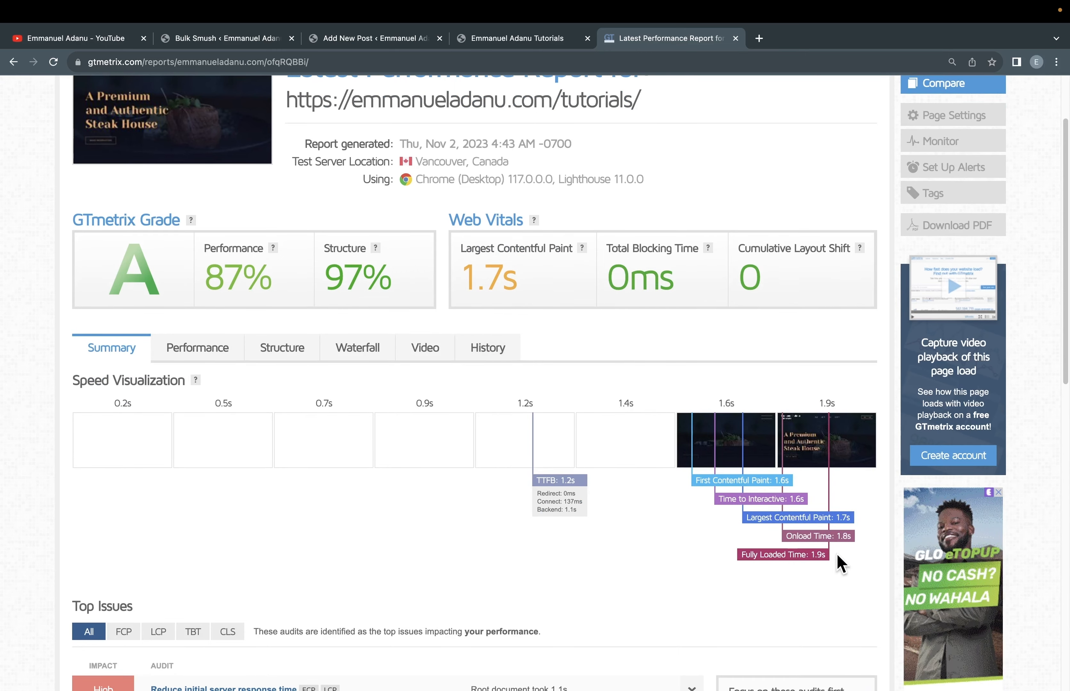
scroll(835, 563, "down", 5)
scroll(739, 537, "up", 9)
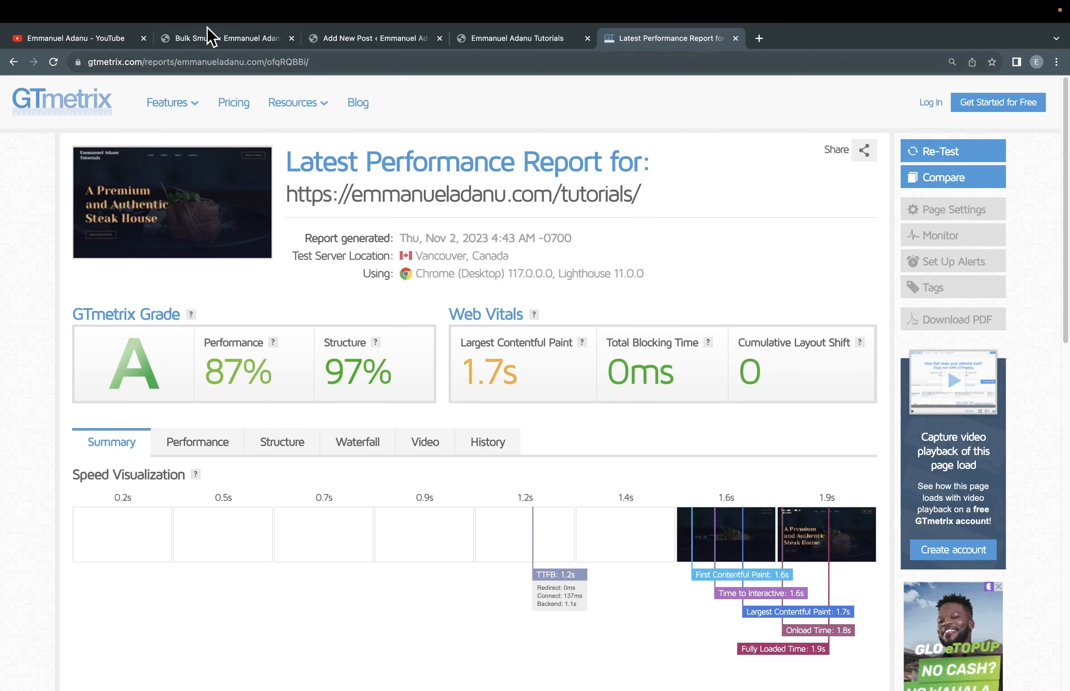
Step: Back in the WordPress admin tab, search the plugin directory for "Site Kit" and install and activate Site Kit by Google
left_click(212, 38)
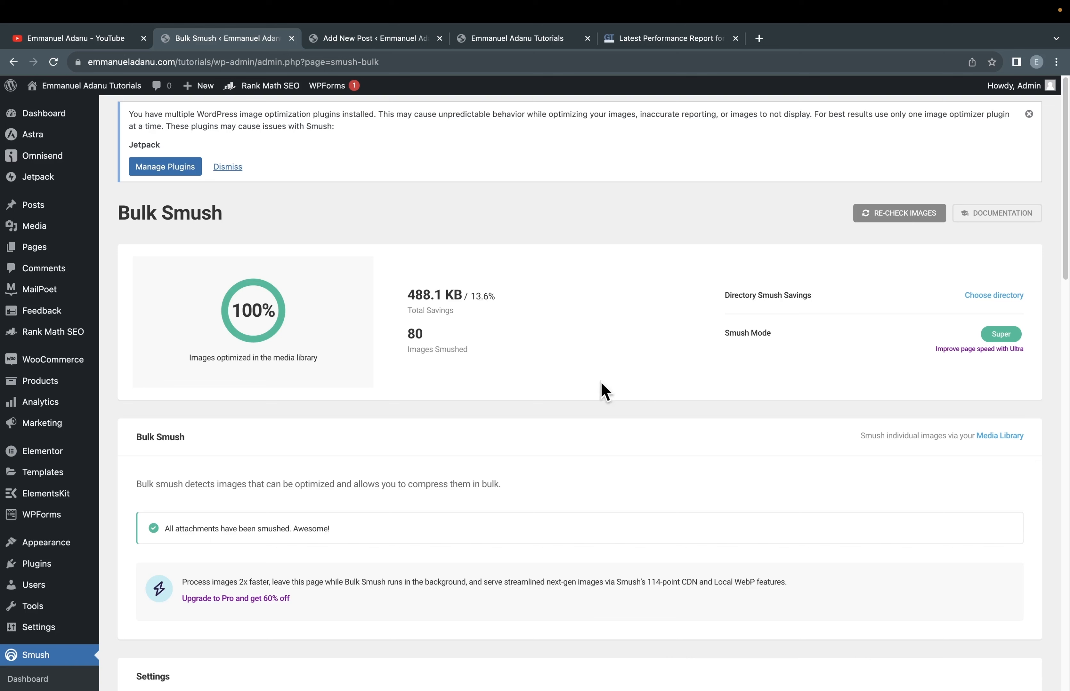
mouse_move(33, 568)
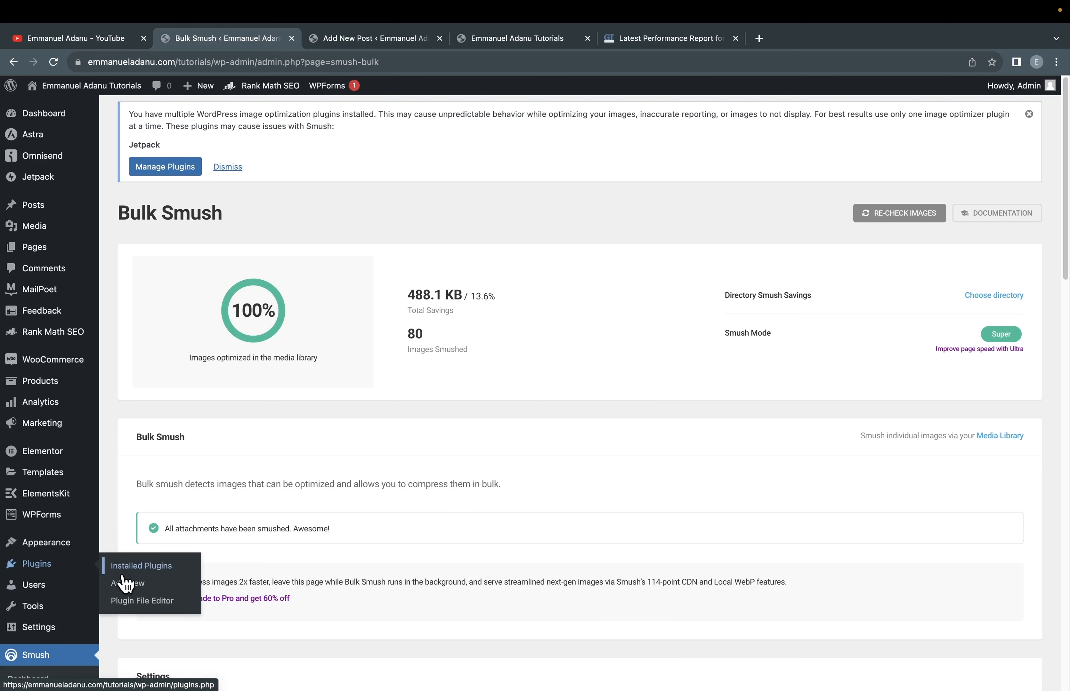
left_click(128, 584)
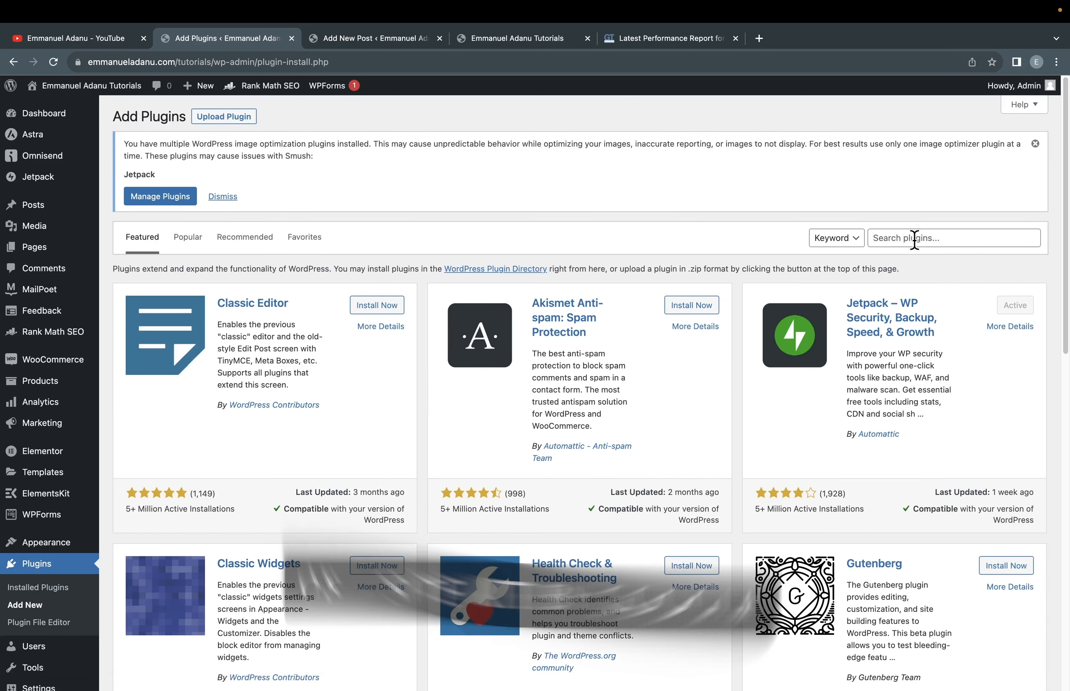
left_click(914, 238)
type("Site K")
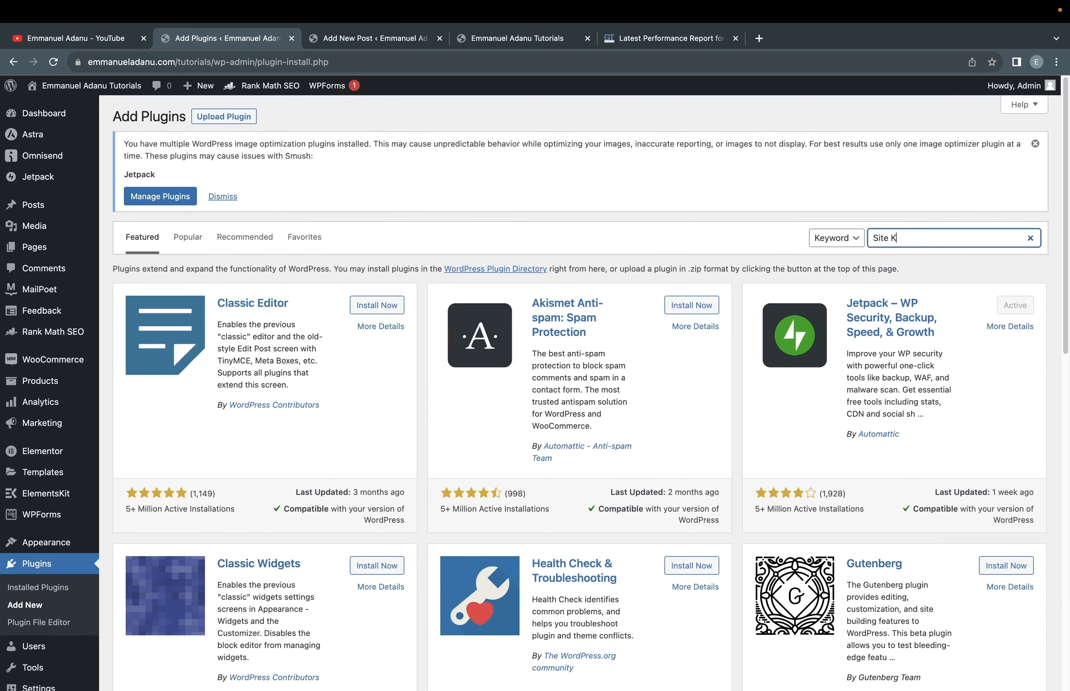
type("it")
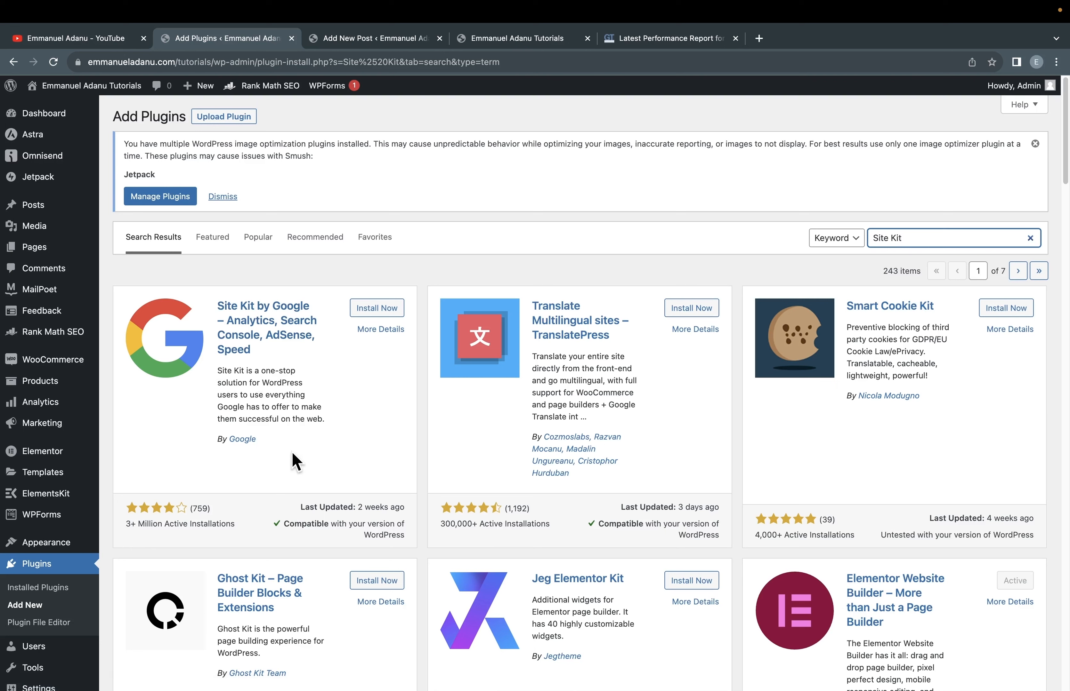
left_click(375, 315)
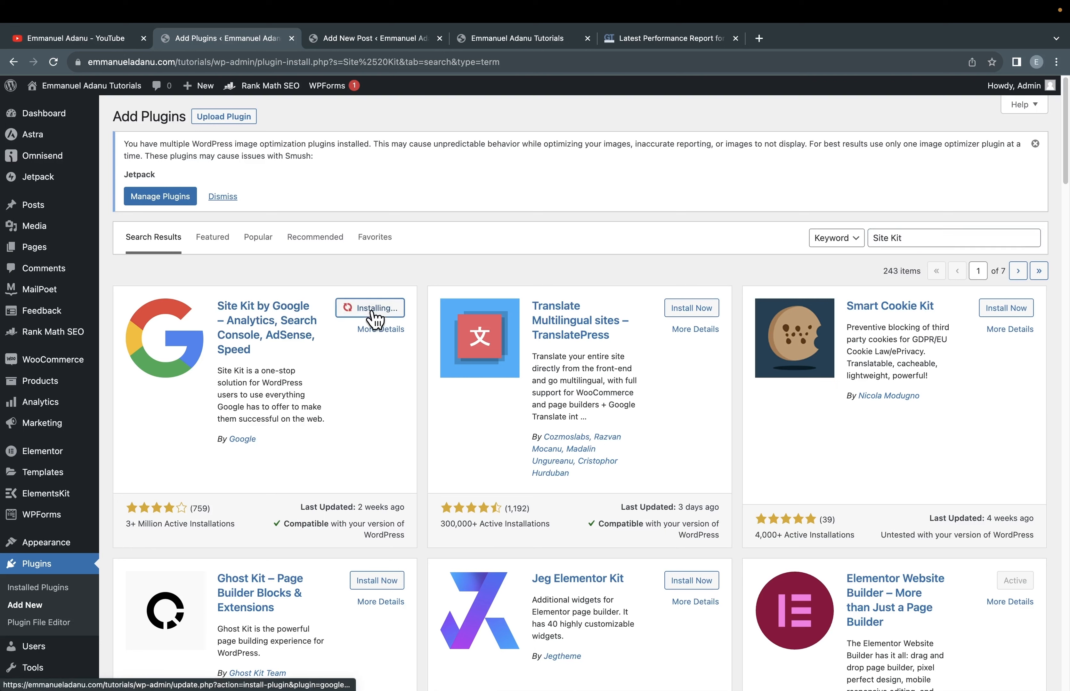
left_click(373, 311)
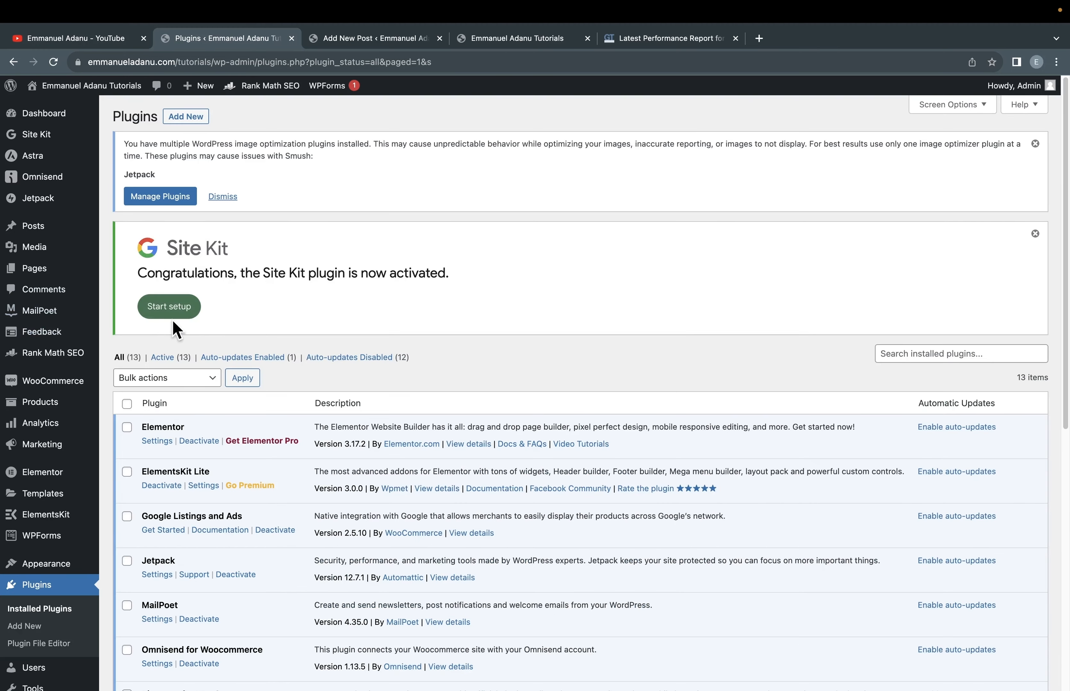
Step: Start the Site Kit setup by signing in with Google and granting all requested access, and cancel at the site ownership verification
mouse_move(42, 157)
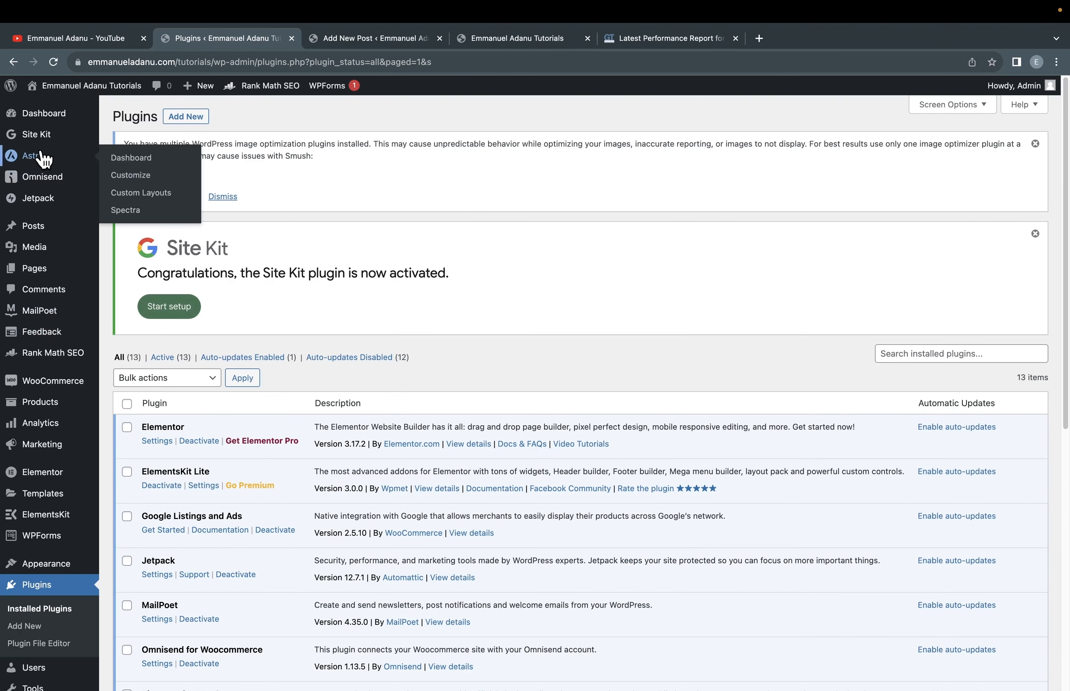
left_click(40, 135)
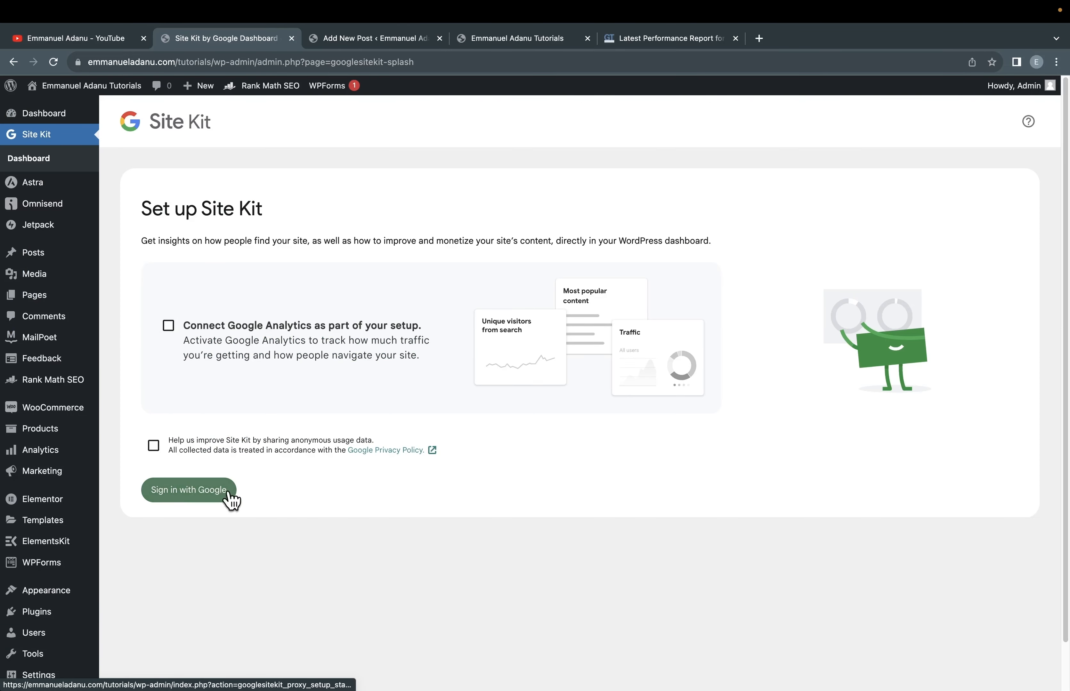
left_click(208, 490)
left_click(492, 364)
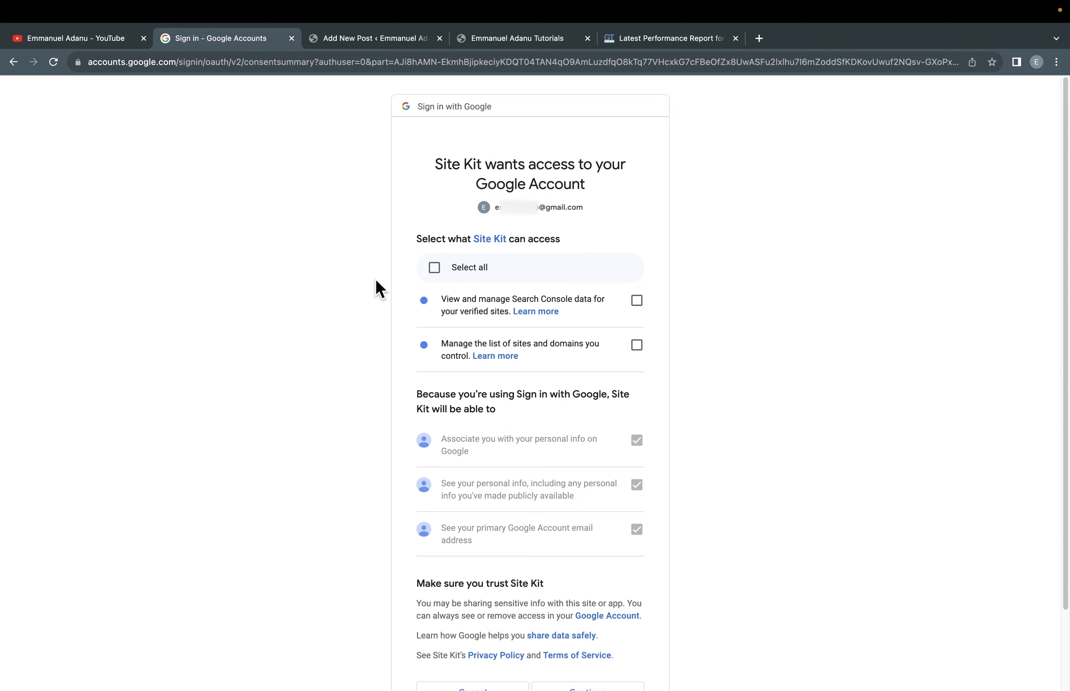
left_click(434, 267)
scroll(613, 525, "down", 2)
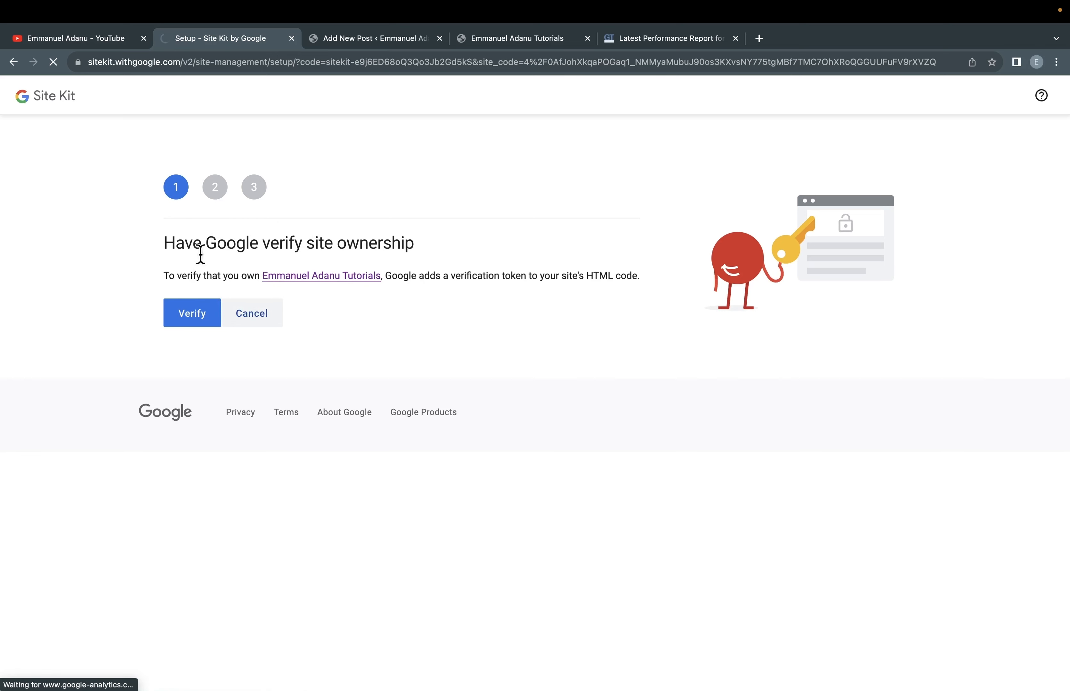
left_click(246, 311)
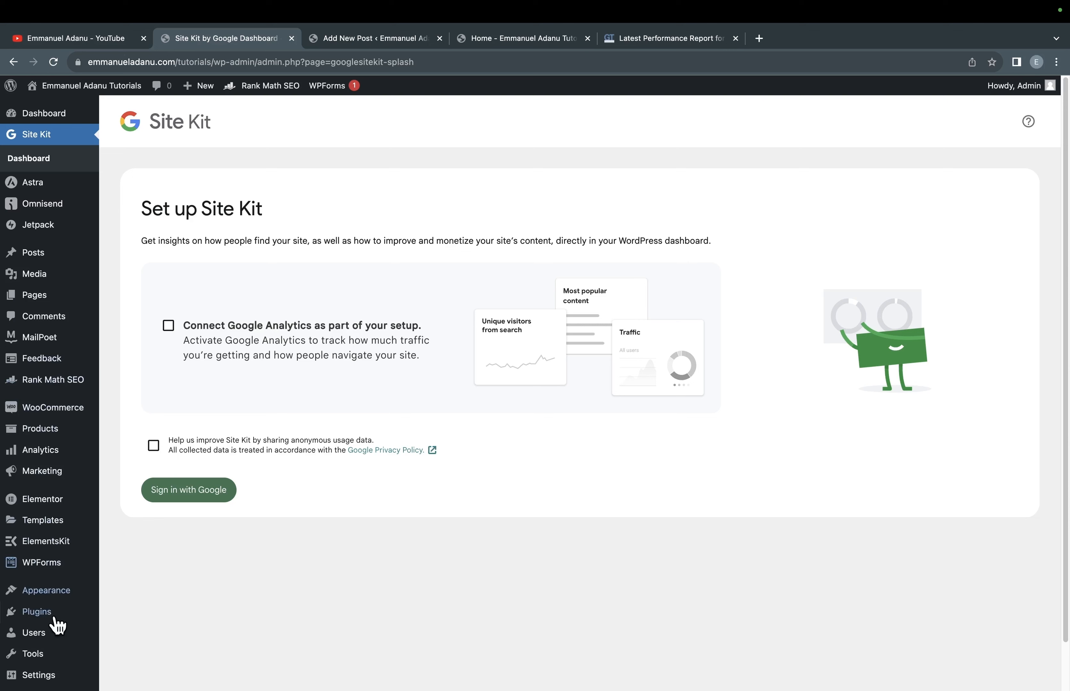
Step: Search the plugin directory for "all in one security" and install and activate All-In-One Security (AIOS)
mouse_move(35, 614)
left_click(128, 633)
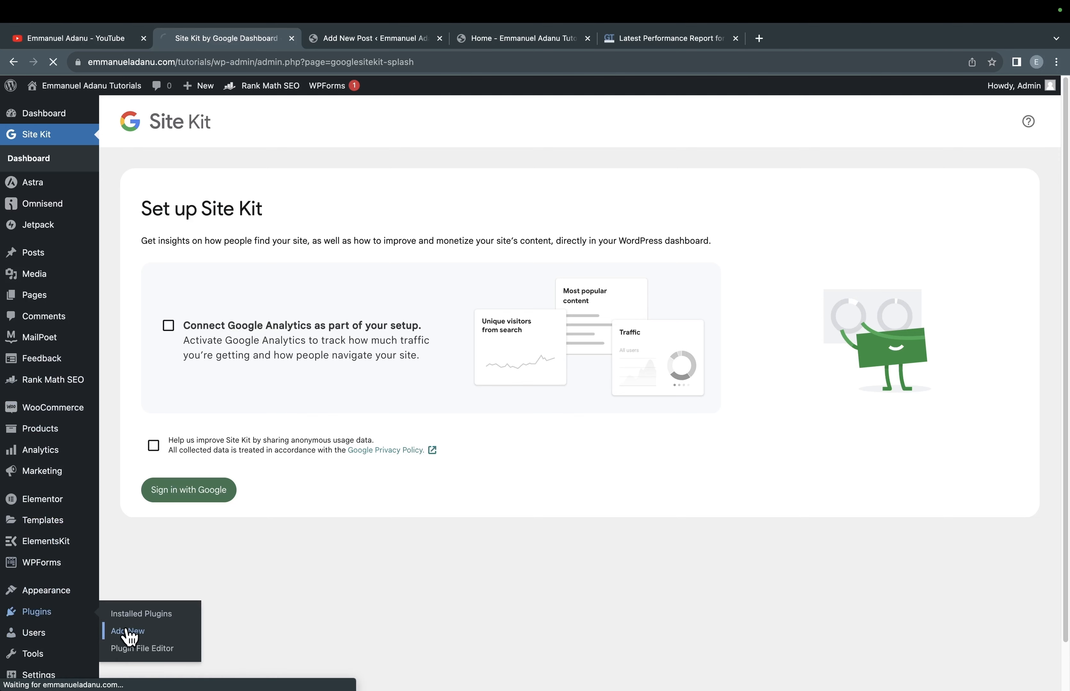
left_click(891, 148)
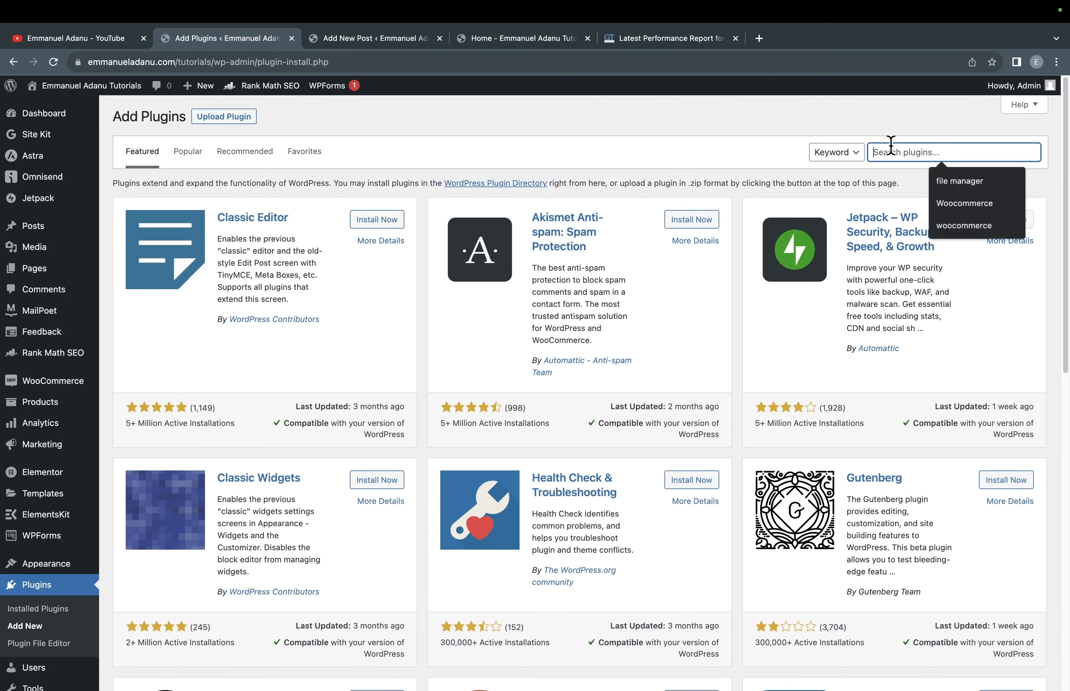
type("All in")
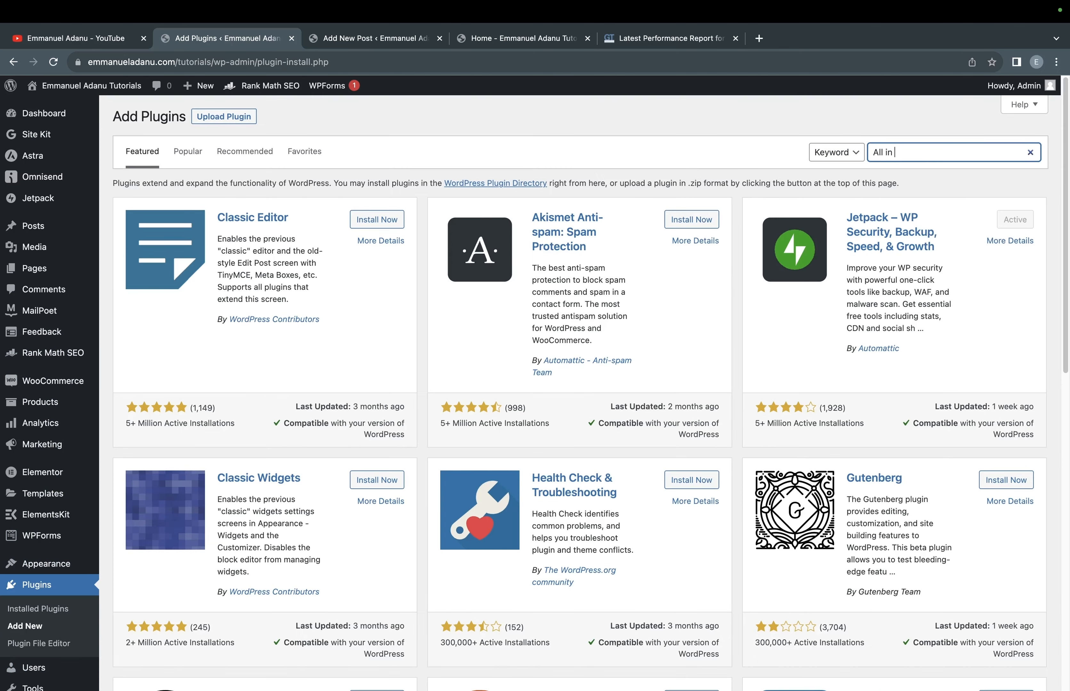
type(" One Security")
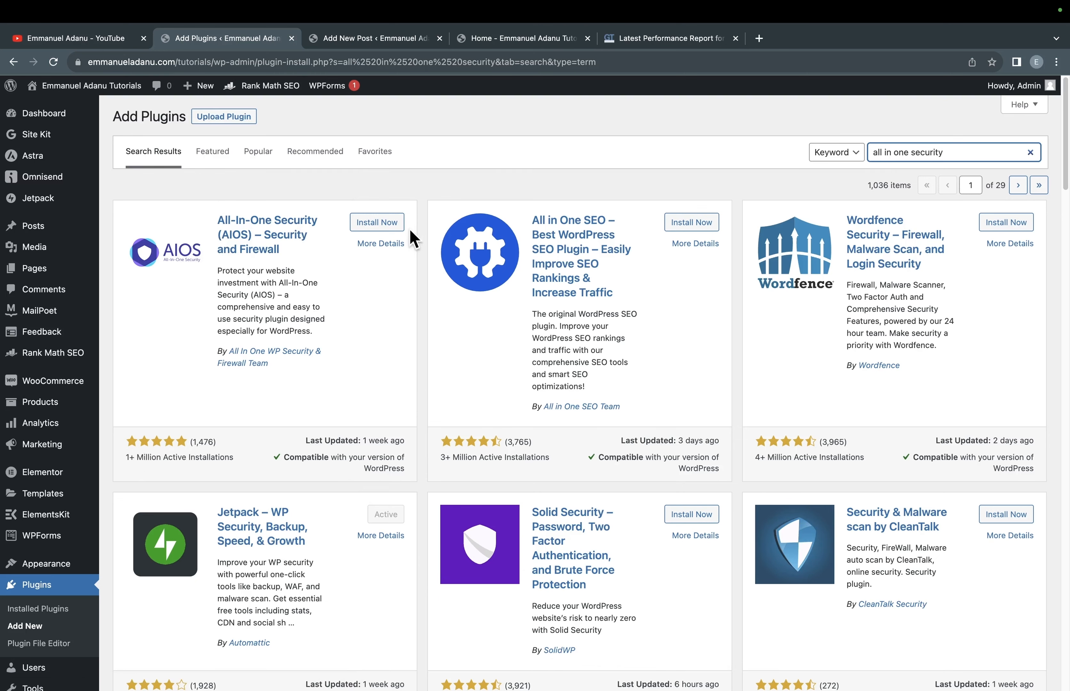
left_click(376, 223)
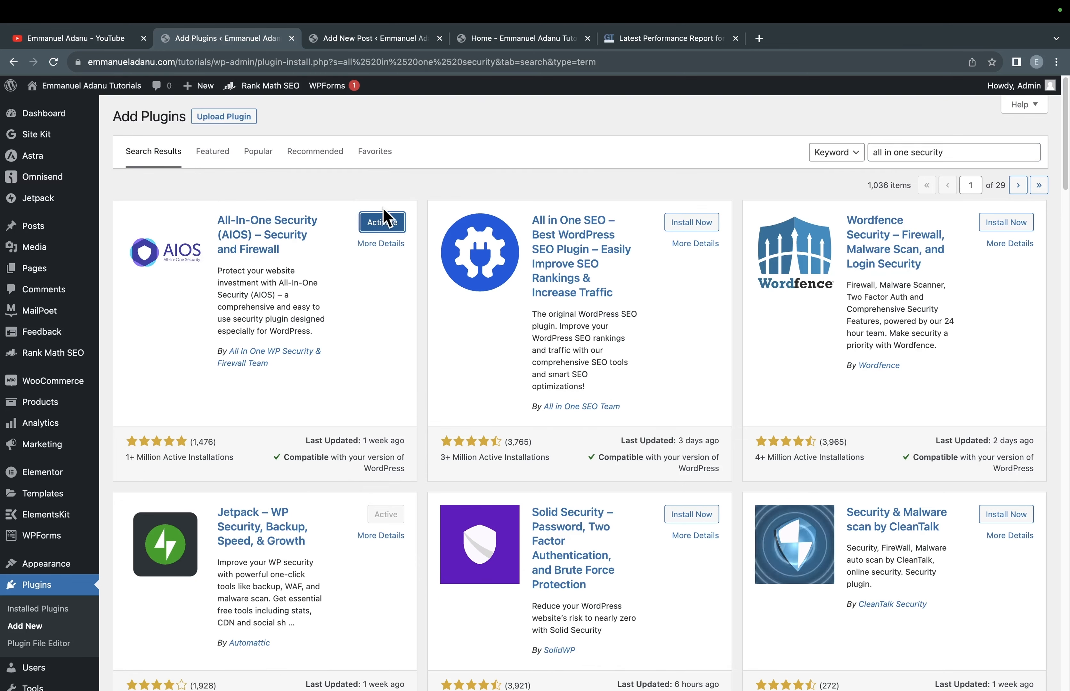
left_click(378, 224)
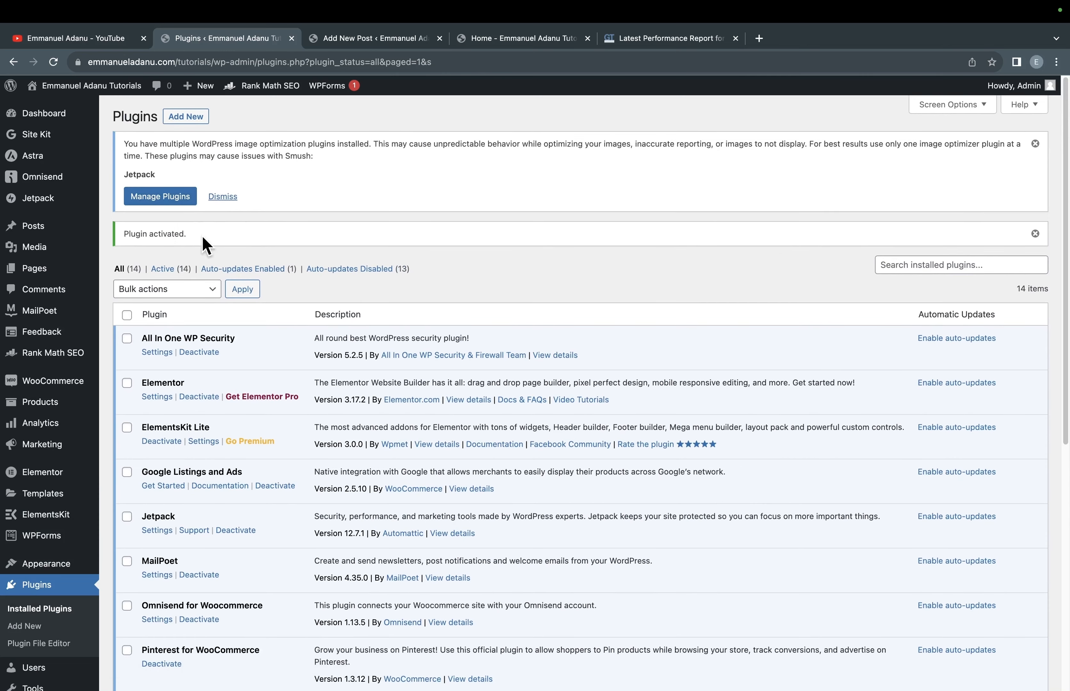
Step: Open the WP Security dashboard and review its security strength meter and security points breakdown
scroll(81, 622, "down", 2)
scroll(81, 623, "down", 2)
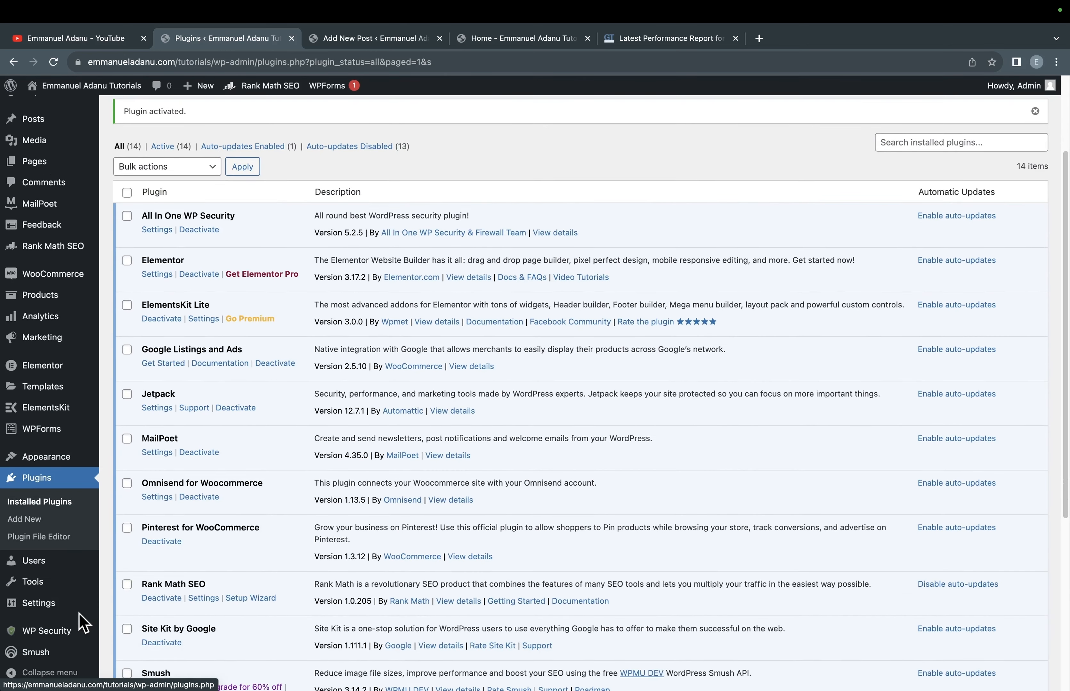
left_click(43, 634)
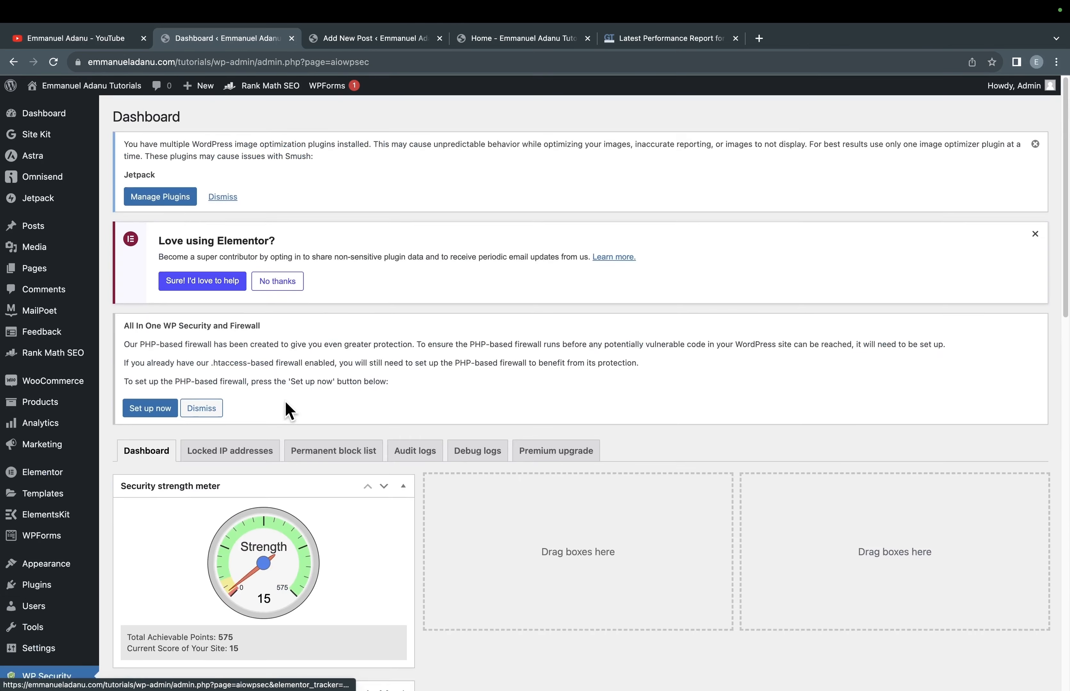
scroll(287, 404, "down", 5)
scroll(290, 411, "down", 1)
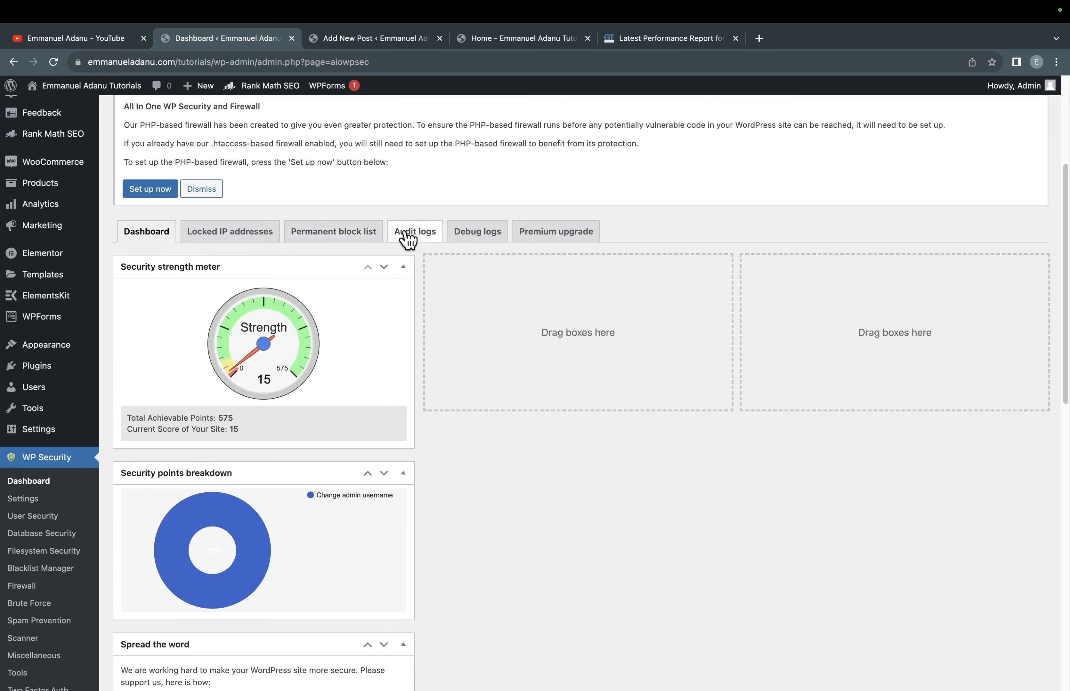
scroll(253, 420, "down", 5)
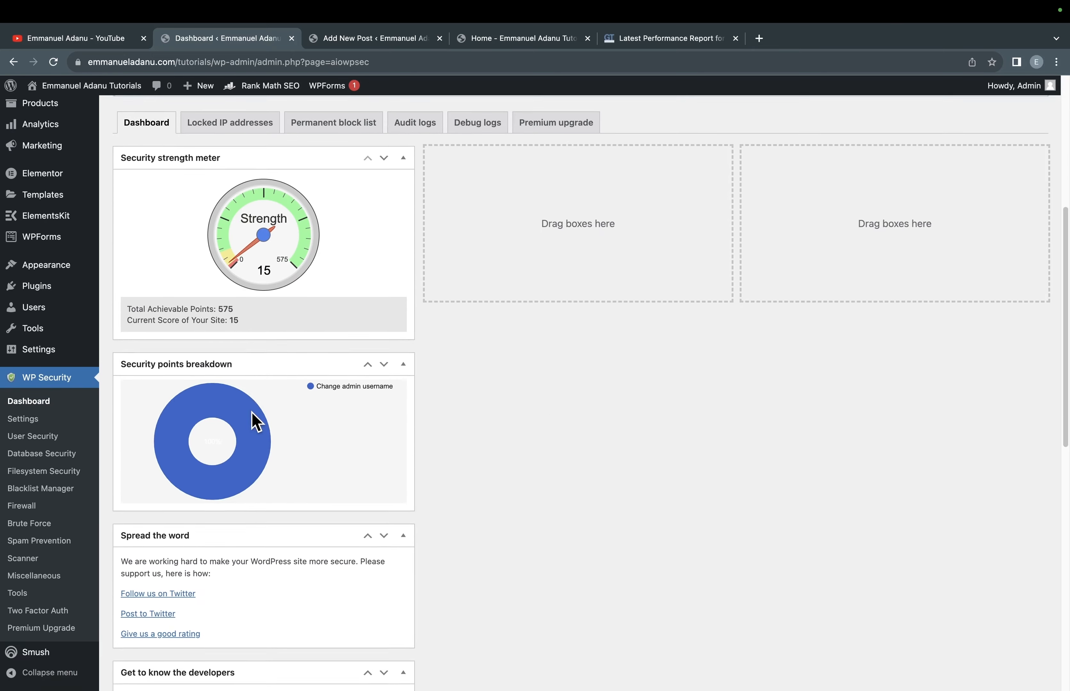
Step: Open the WP Security settings and review the general options for backups, disabling security features and firewall rules, resetting and debugging
left_click(31, 422)
scroll(260, 414, "down", 15)
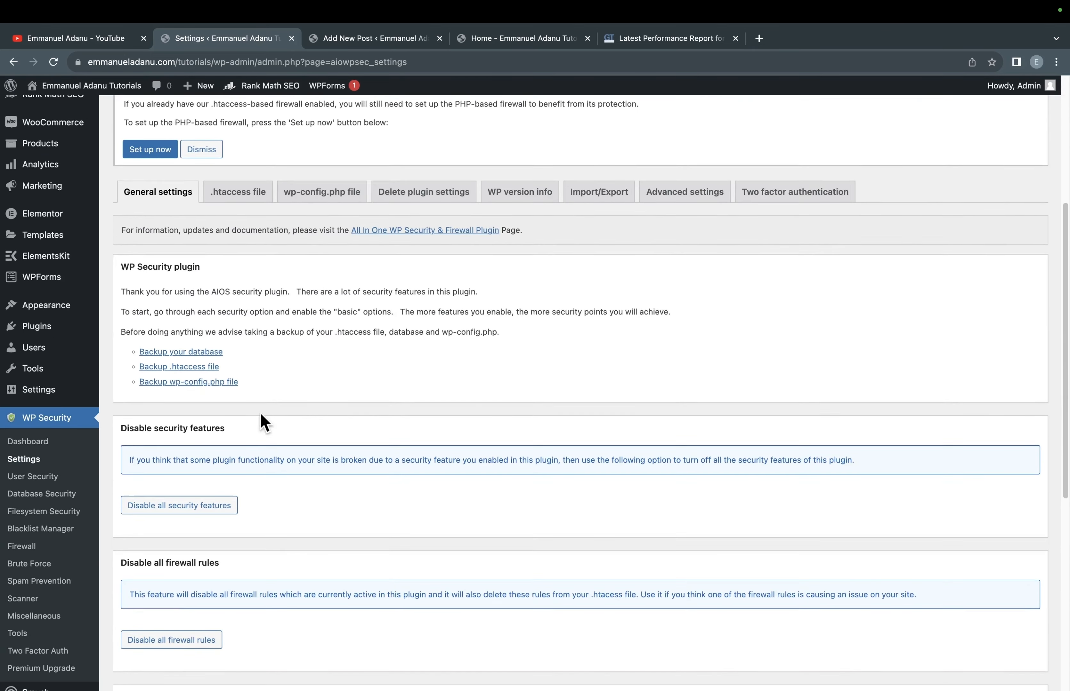
scroll(194, 499, "down", 5)
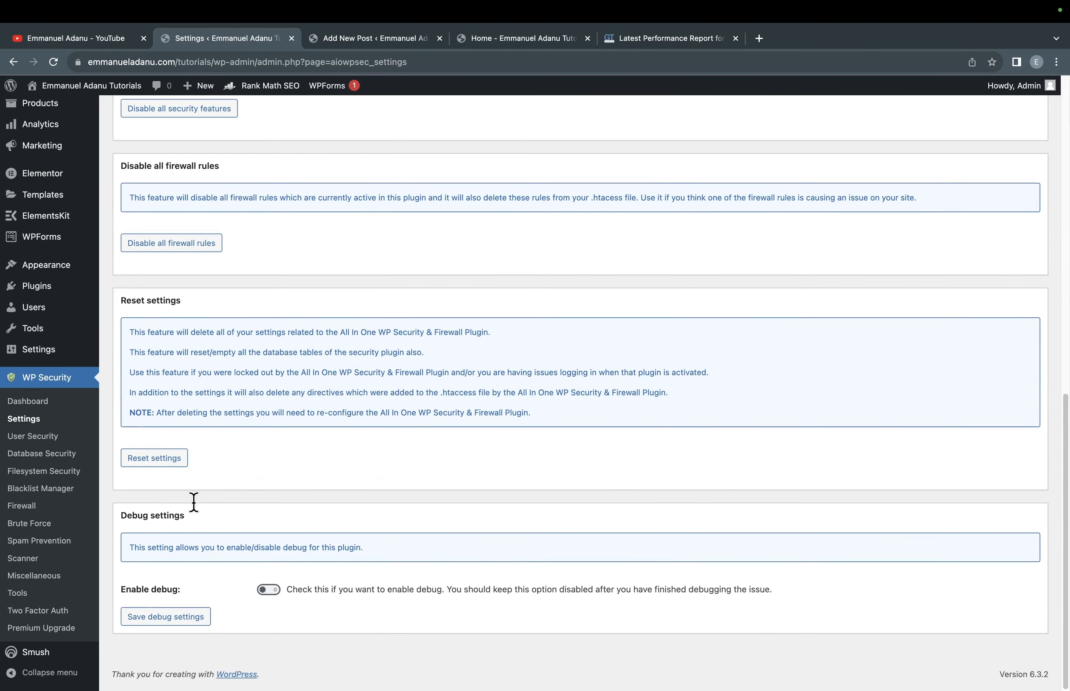
scroll(193, 494, "up", 20)
scroll(368, 463, "down", 8)
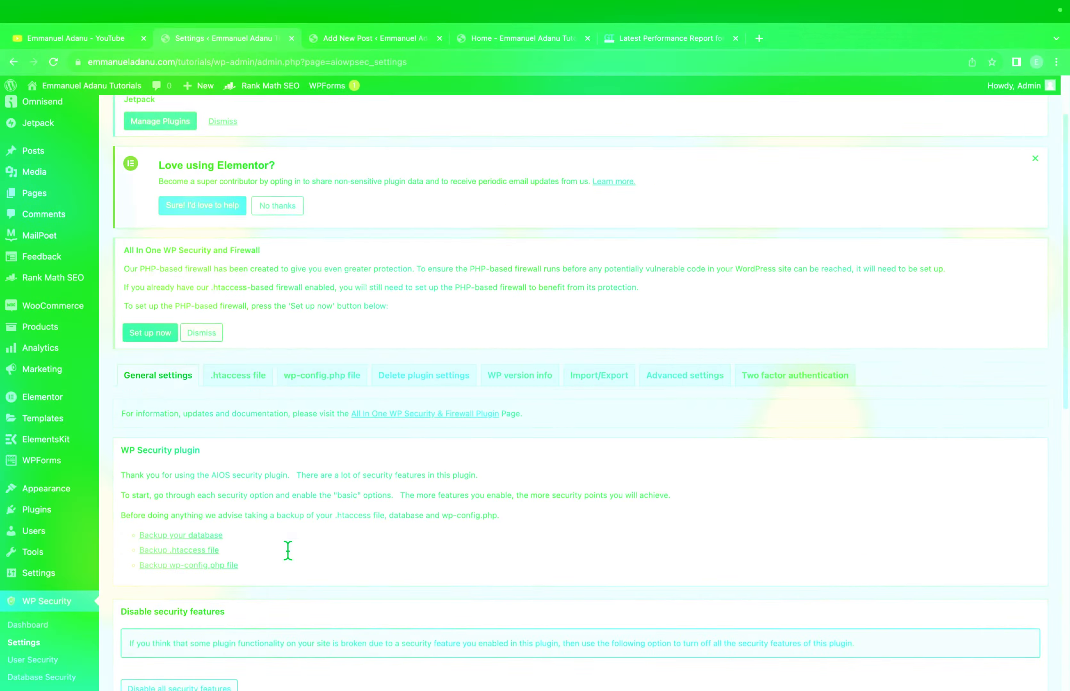
scroll(288, 551, "down", 4)
scroll(288, 552, "down", 2)
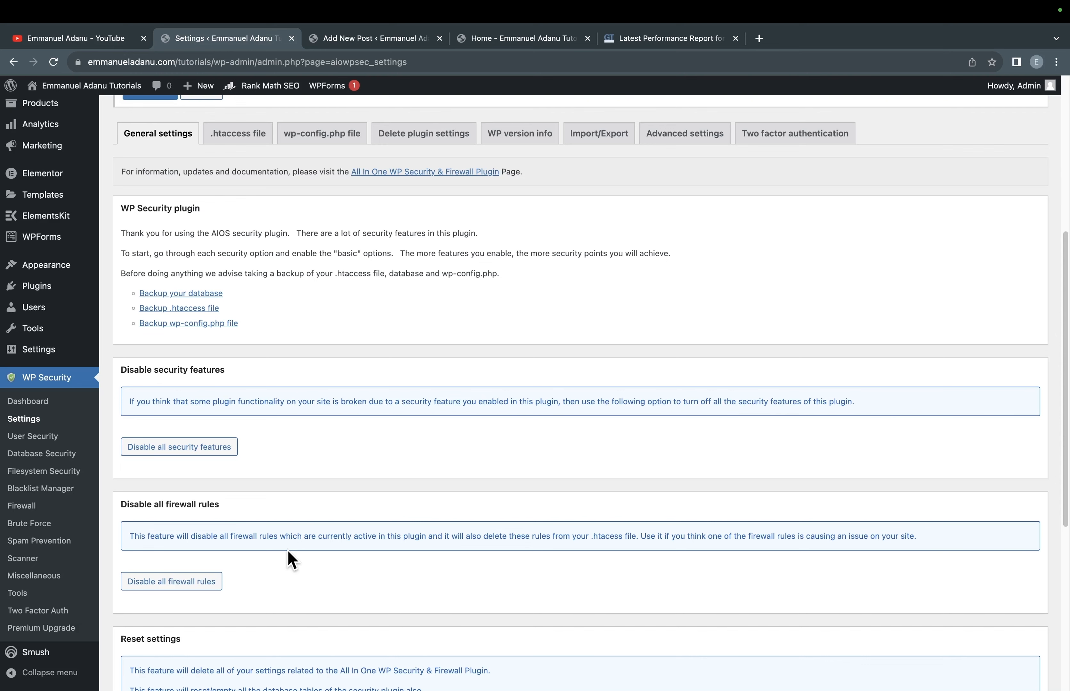
scroll(47, 550, "down", 3)
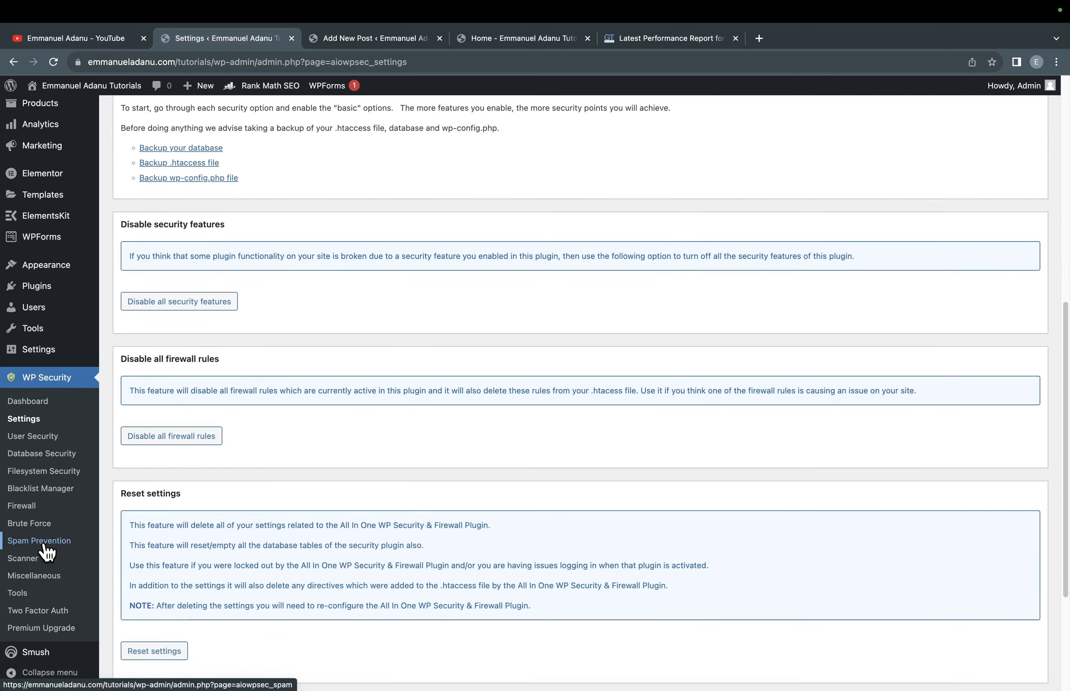
scroll(47, 551, "up", 2)
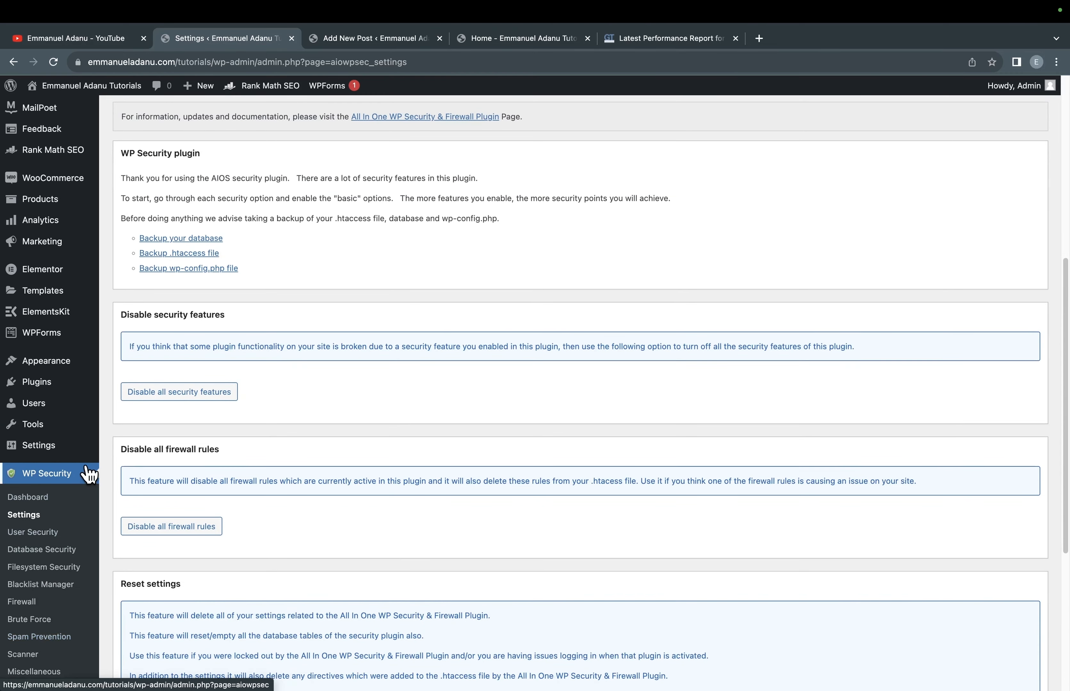
Step: Search the plugin directory for "Updraftplus" and install and activate the UpdraftPlus WordPress Backup & Migration Plugin
left_click(55, 388)
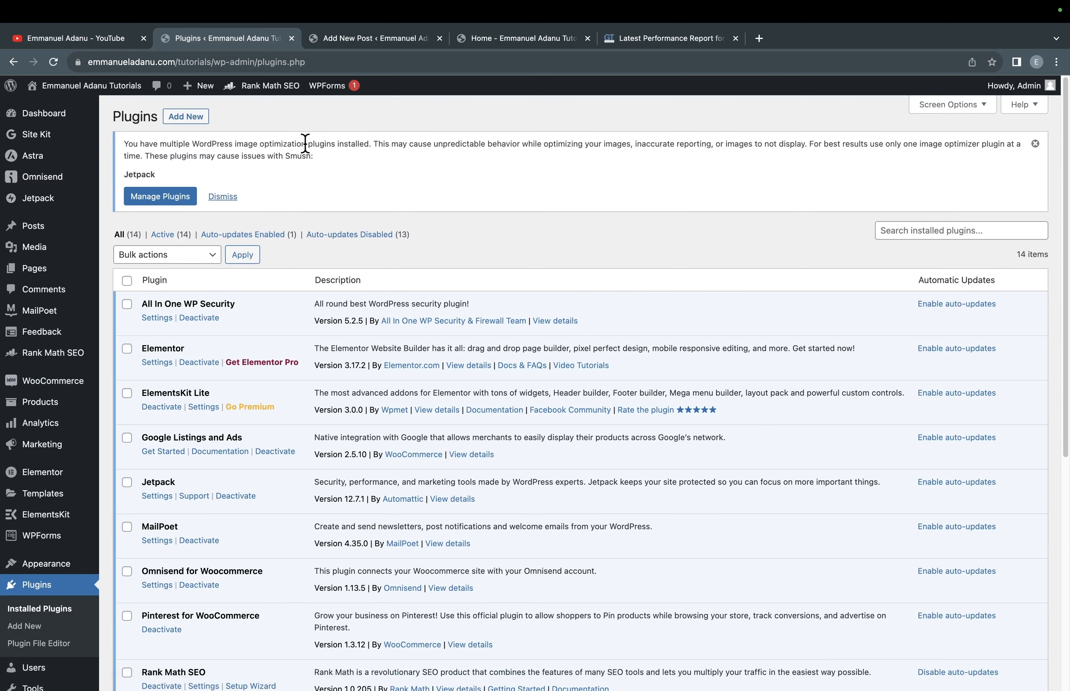
left_click(186, 118)
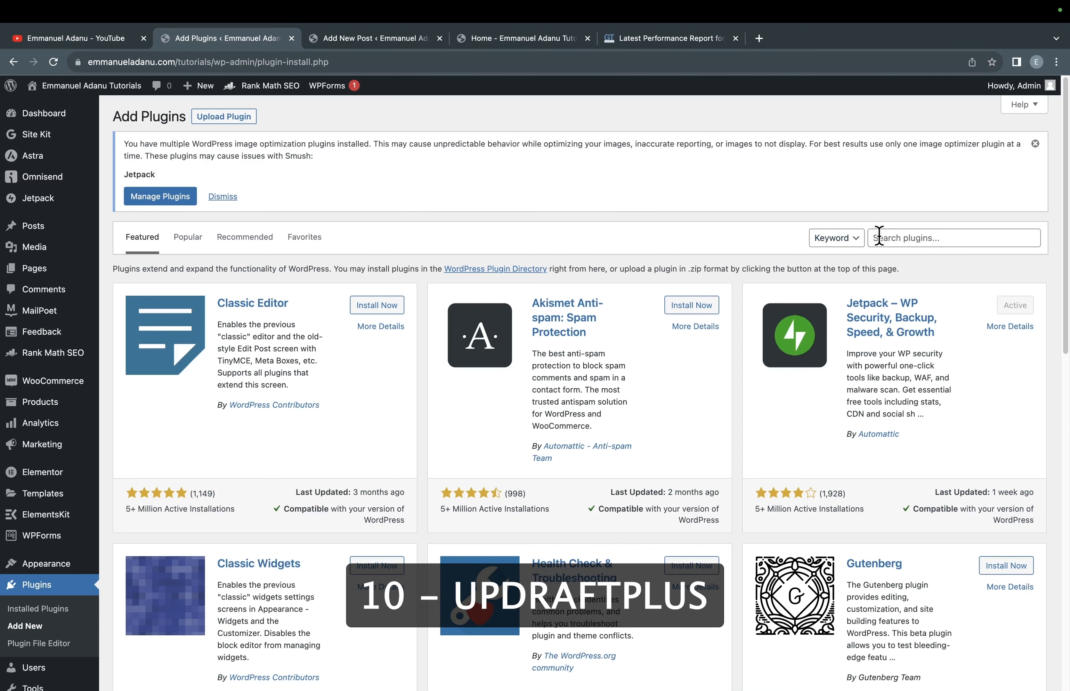
left_click(879, 238)
type("Up")
type("draftplus")
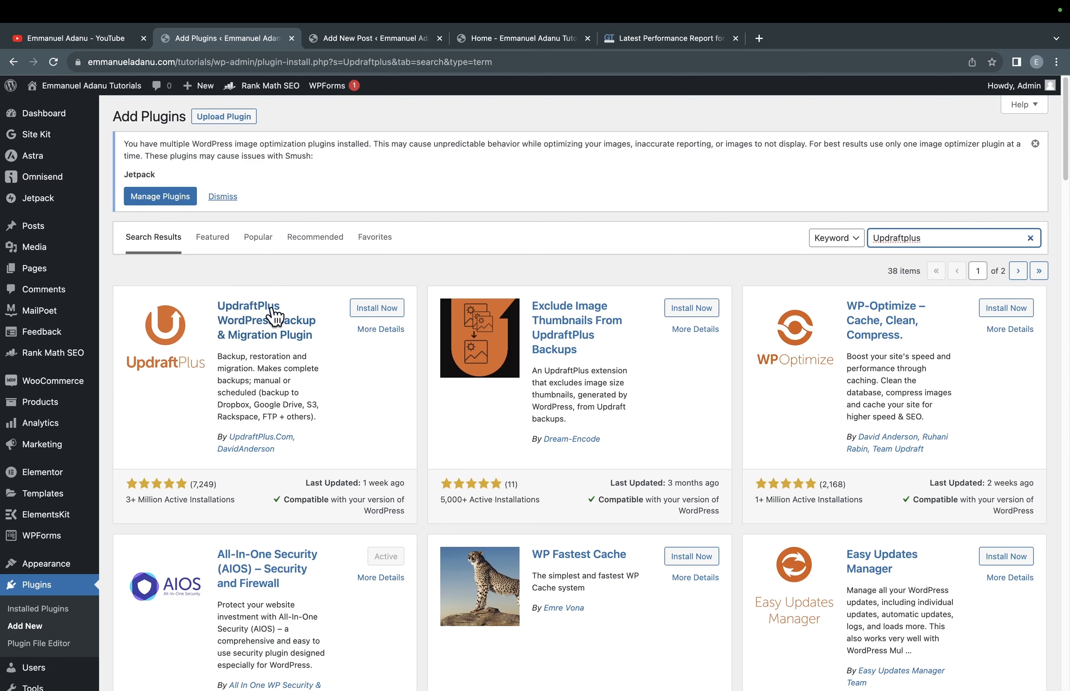
left_click(360, 311)
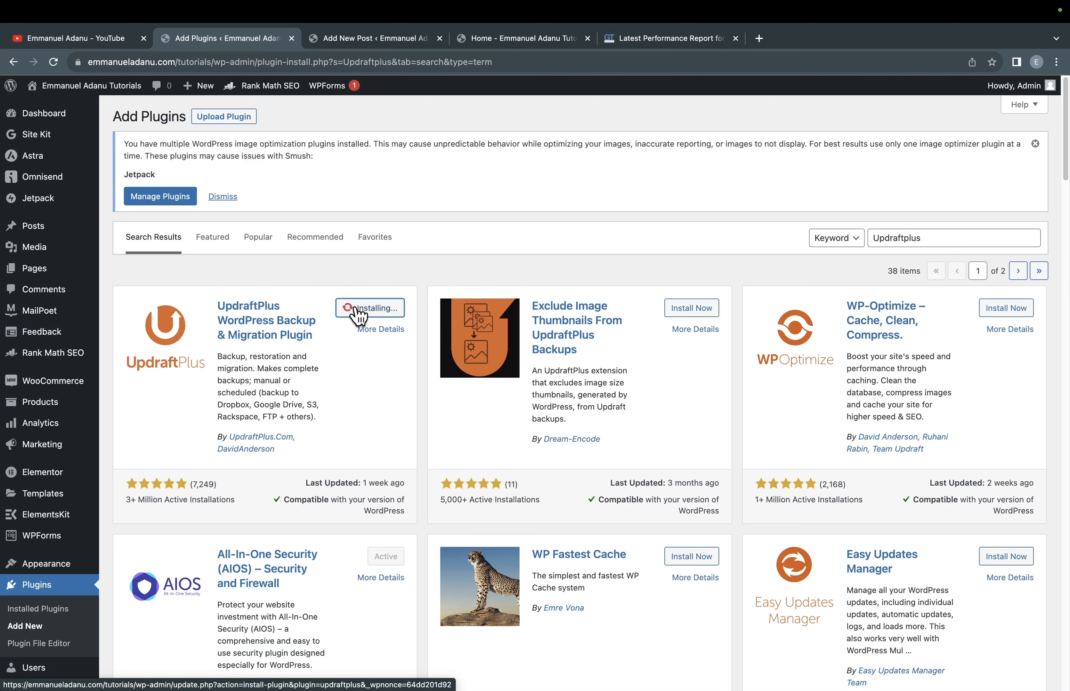
left_click(394, 310)
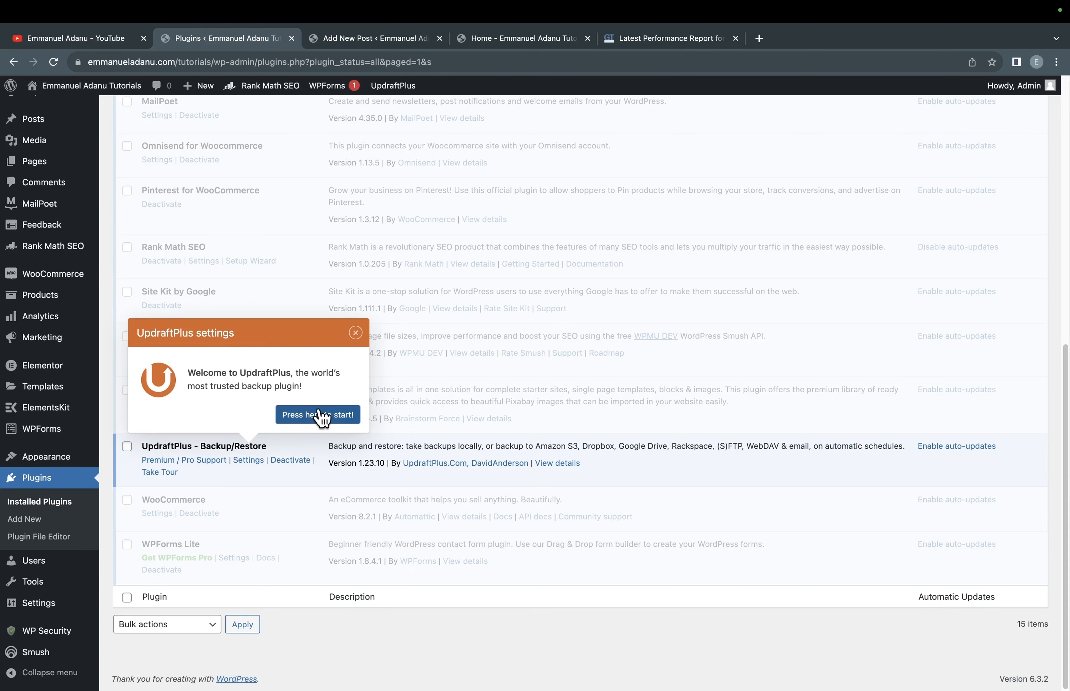
Step: Open UpdraftPlus from its welcome prompt and review the Backup / Restore and Migrate / Clone pages
left_click(317, 415)
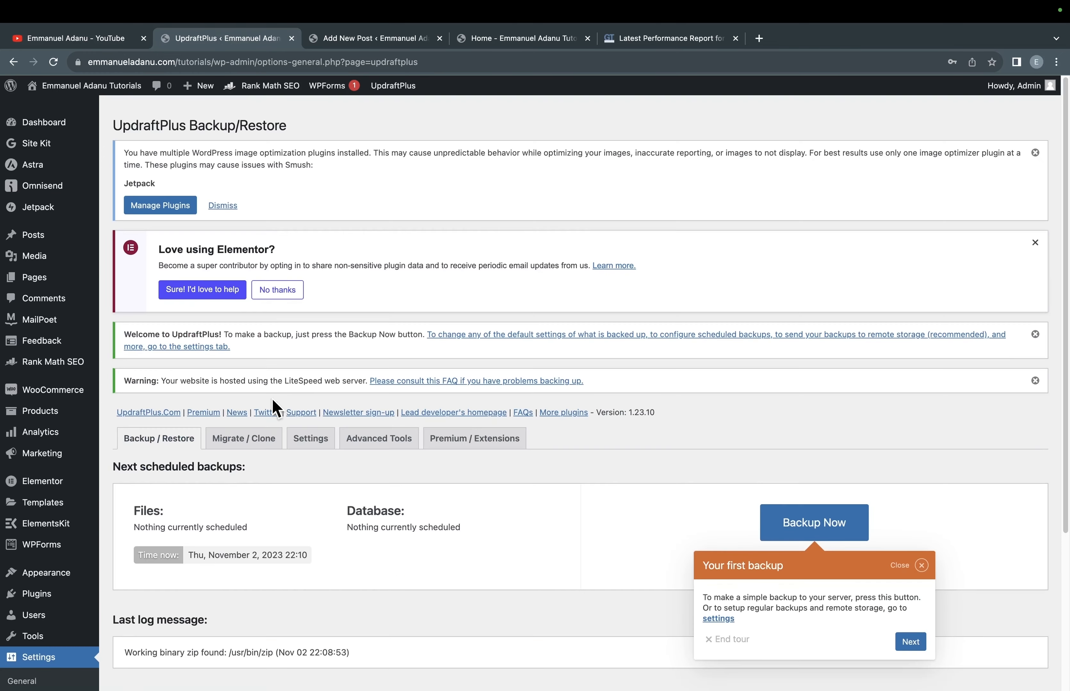
scroll(261, 449, "down", 3)
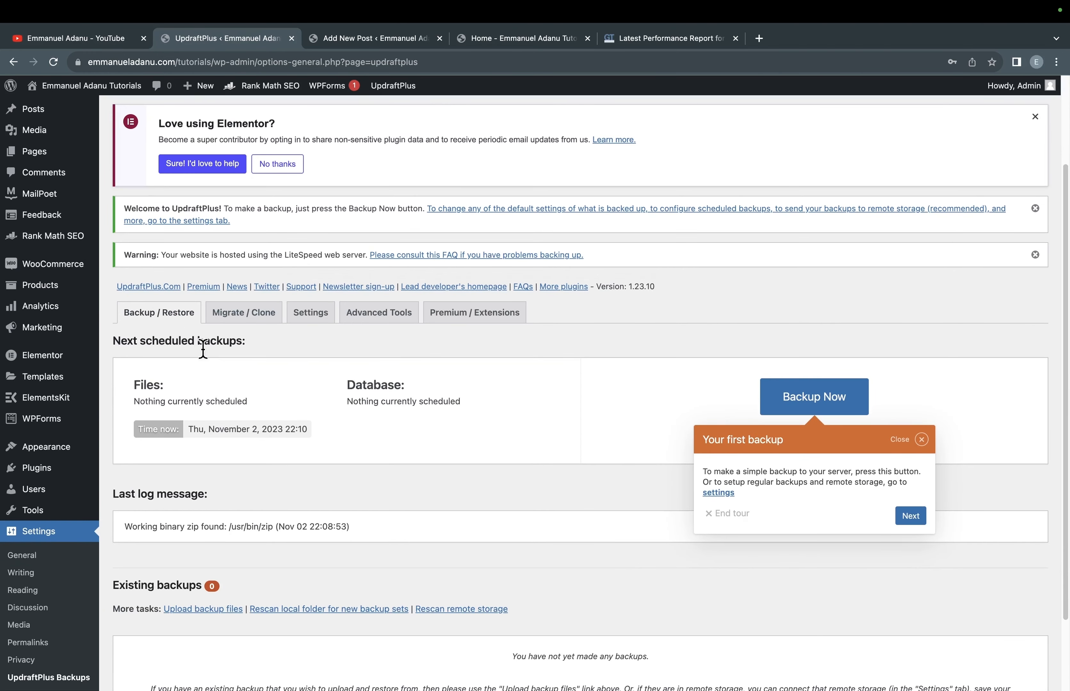
scroll(819, 412, "down", 3)
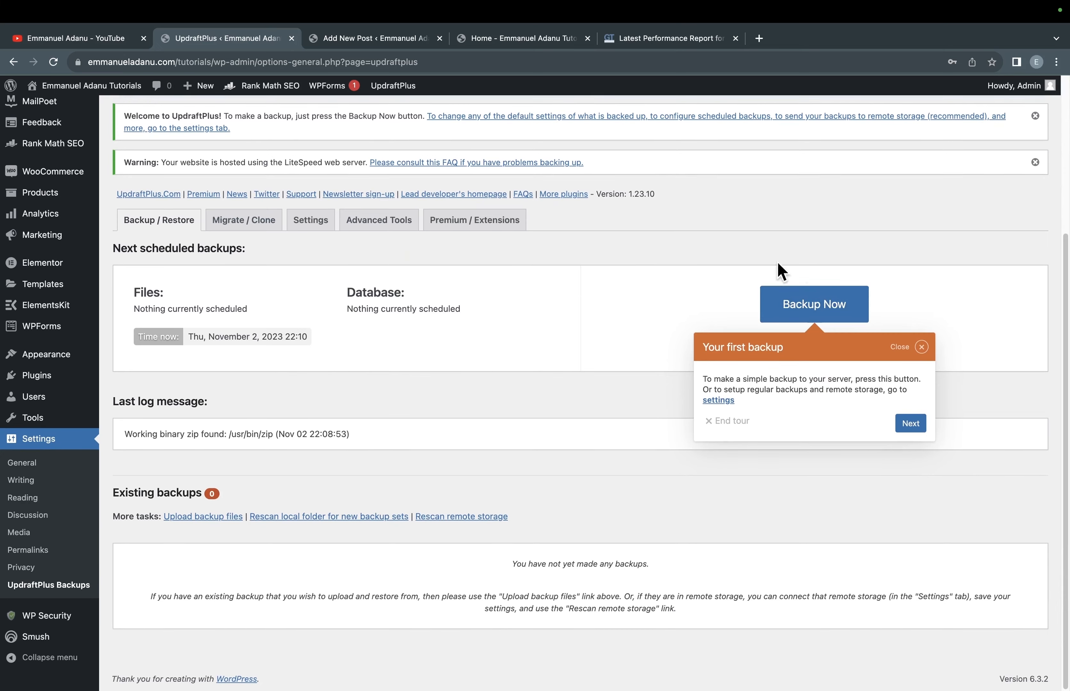
scroll(251, 257, "up", 1)
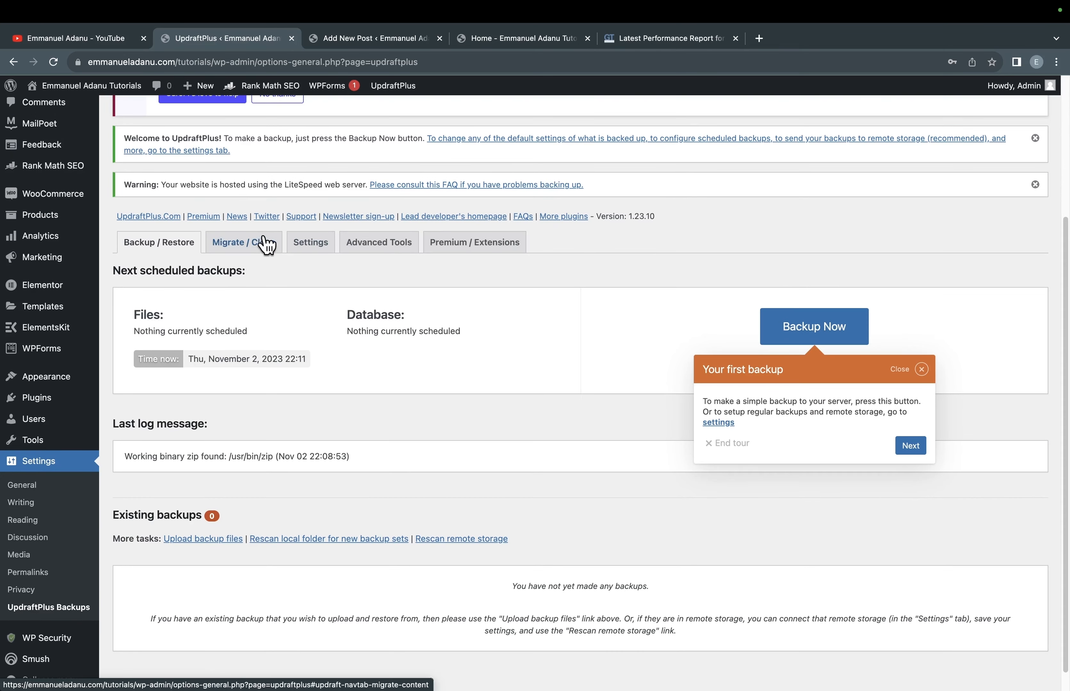
left_click(257, 250)
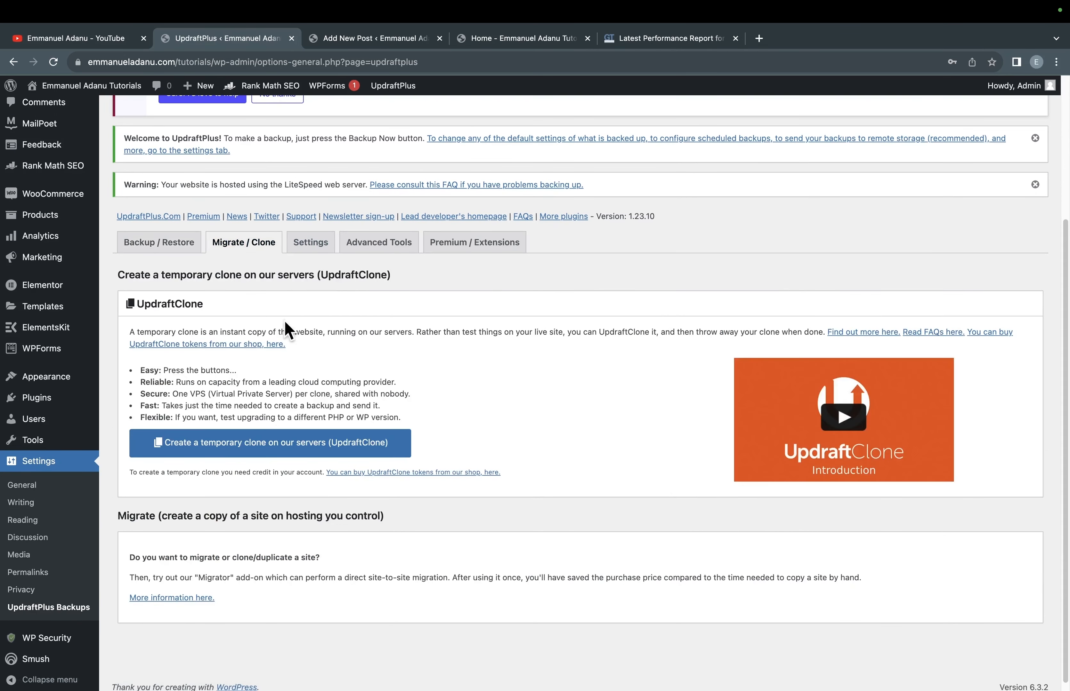
Step: Review the UpdraftPlus settings for the backup schedules, remote storage choices and the content included in files backups
left_click(305, 252)
scroll(394, 382, "down", 3)
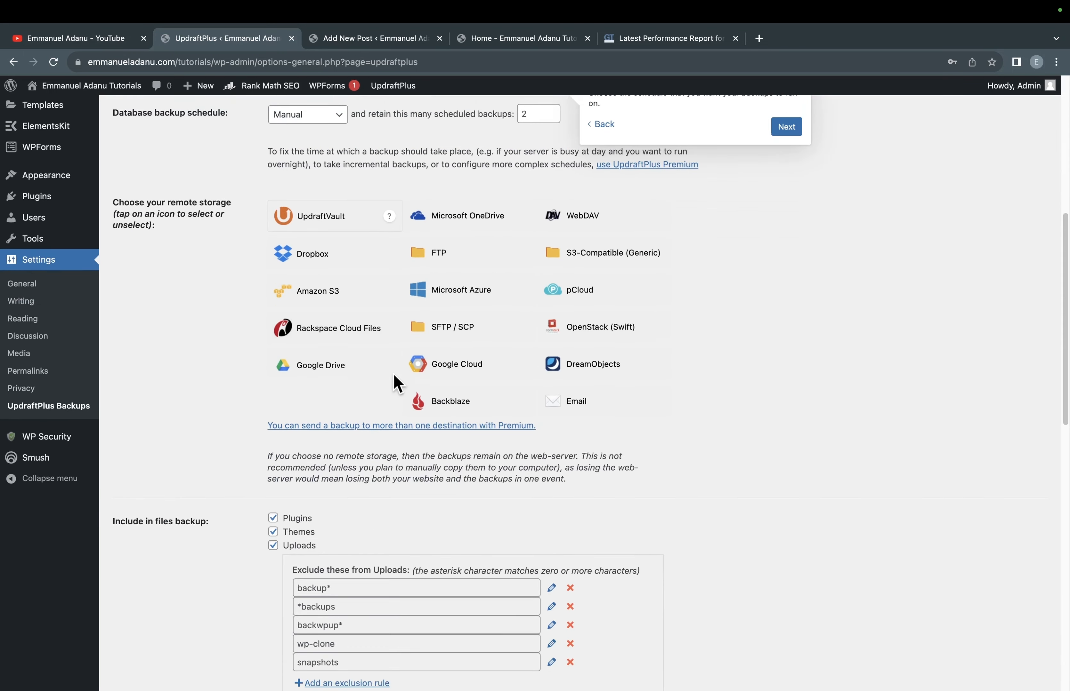
scroll(389, 222, "up", 3)
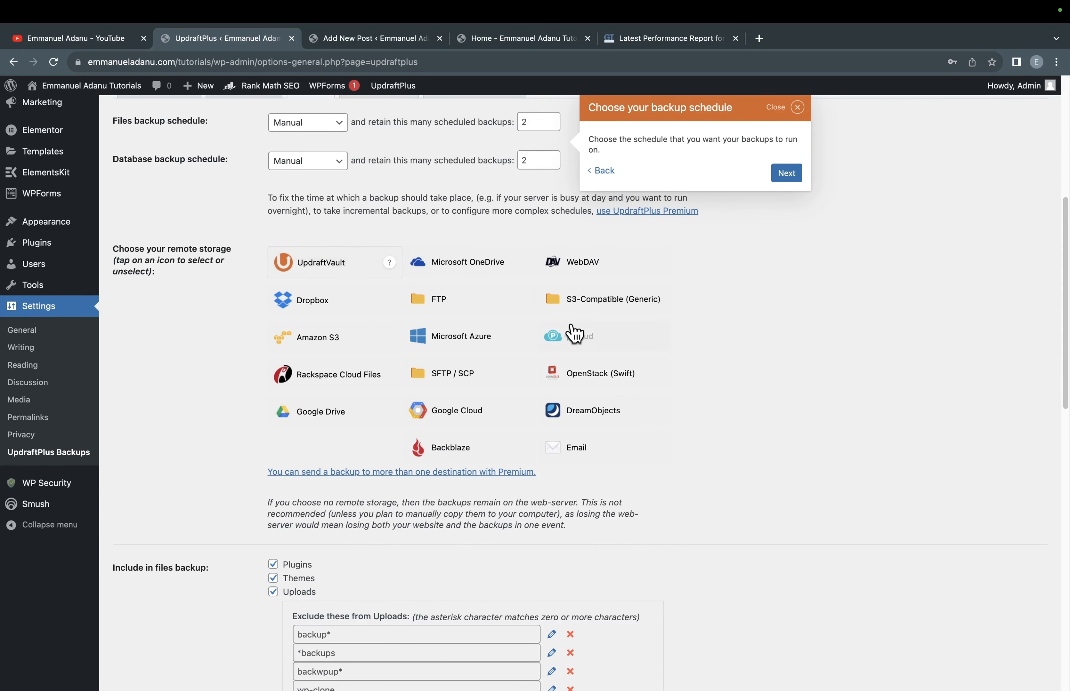
scroll(441, 313, "up", 2)
scroll(441, 311, "down", 10)
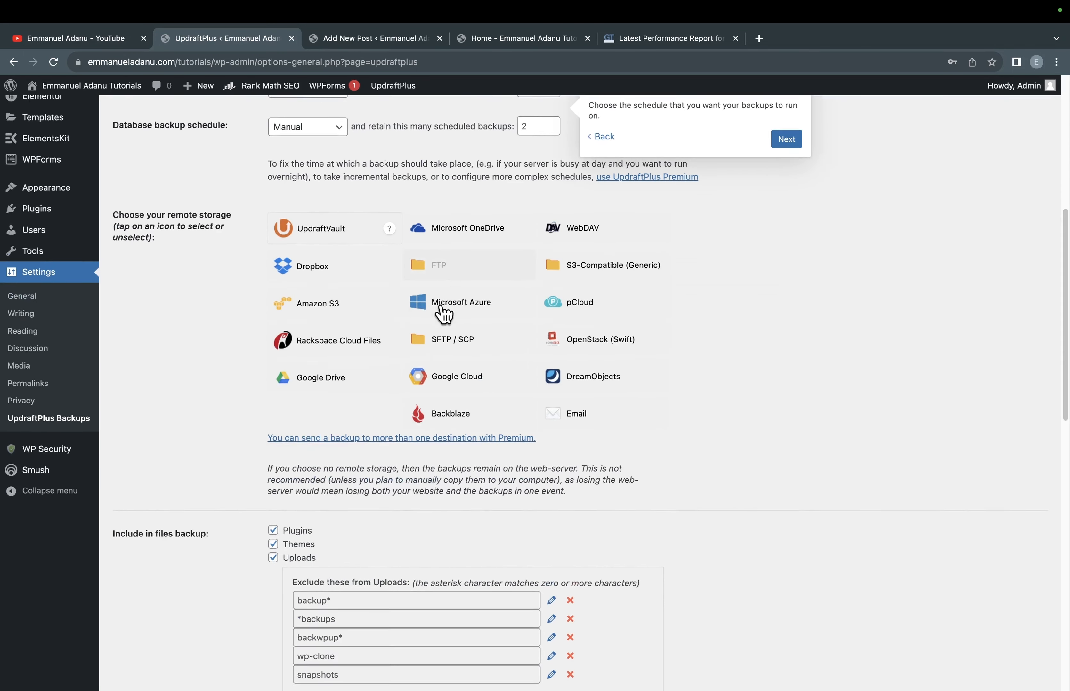
scroll(355, 199, "up", 1)
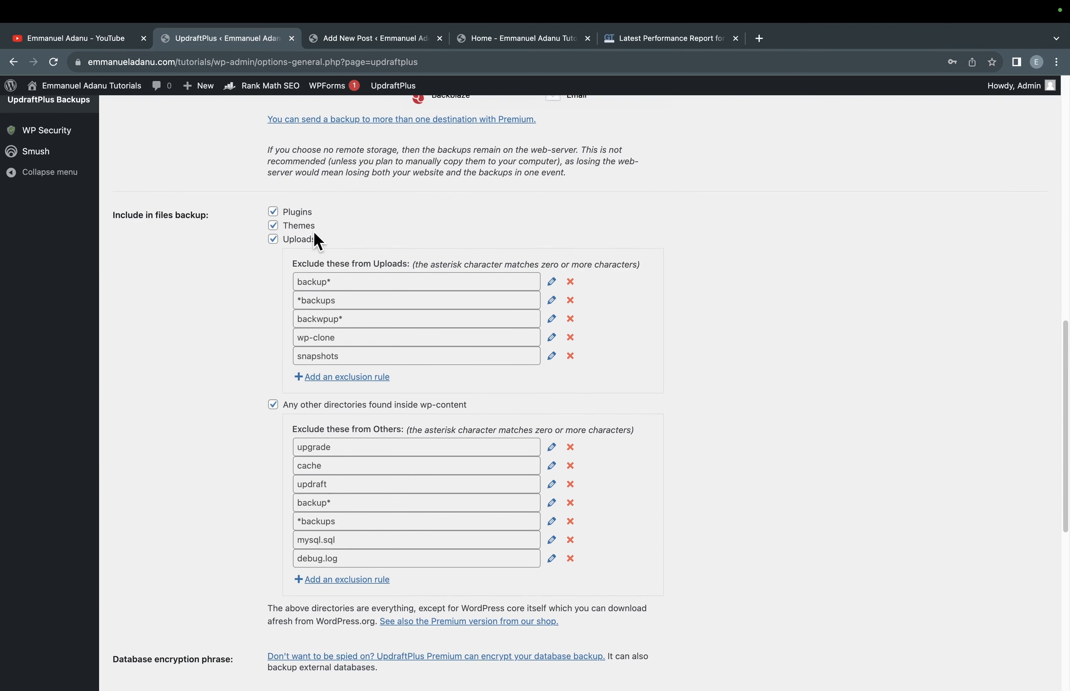
Step: Review the upload and wp-content exclusion rules, database encryption and email report settings for UpdraftPlus backups
scroll(318, 242, "down", 2)
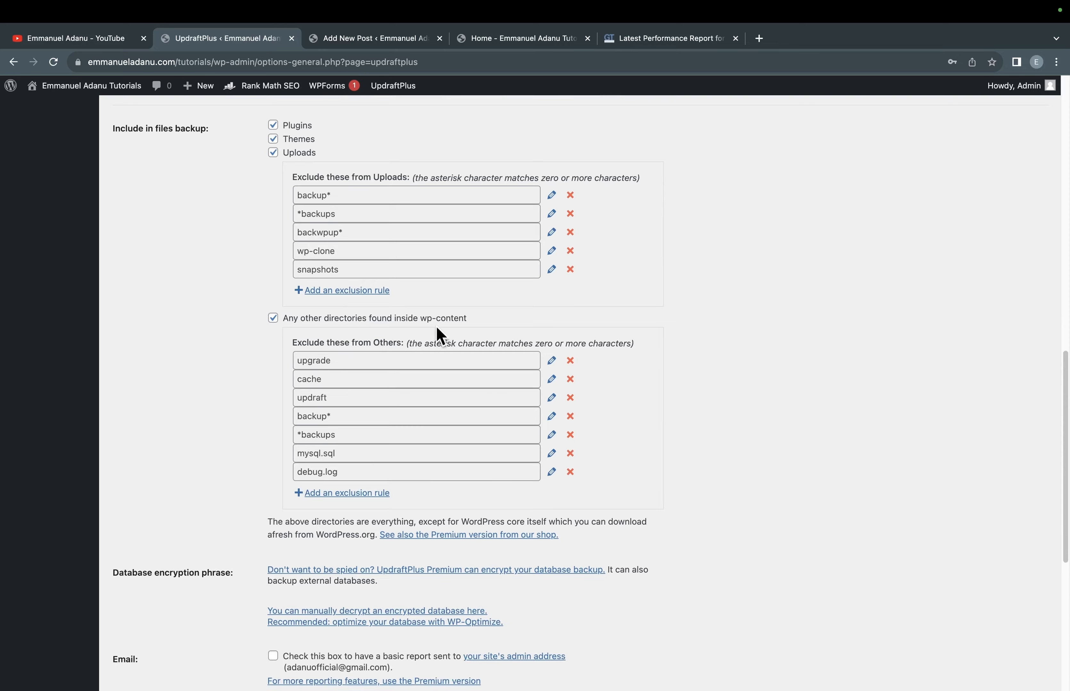
scroll(439, 370, "down", 2)
scroll(440, 370, "up", 12)
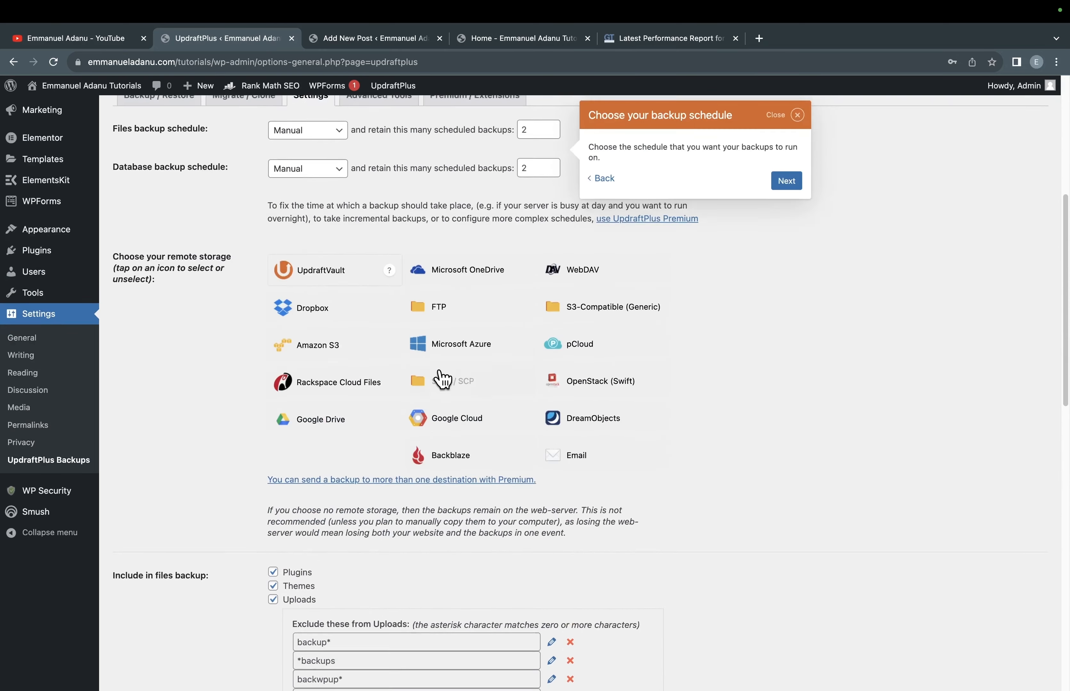
scroll(443, 380, "up", 4)
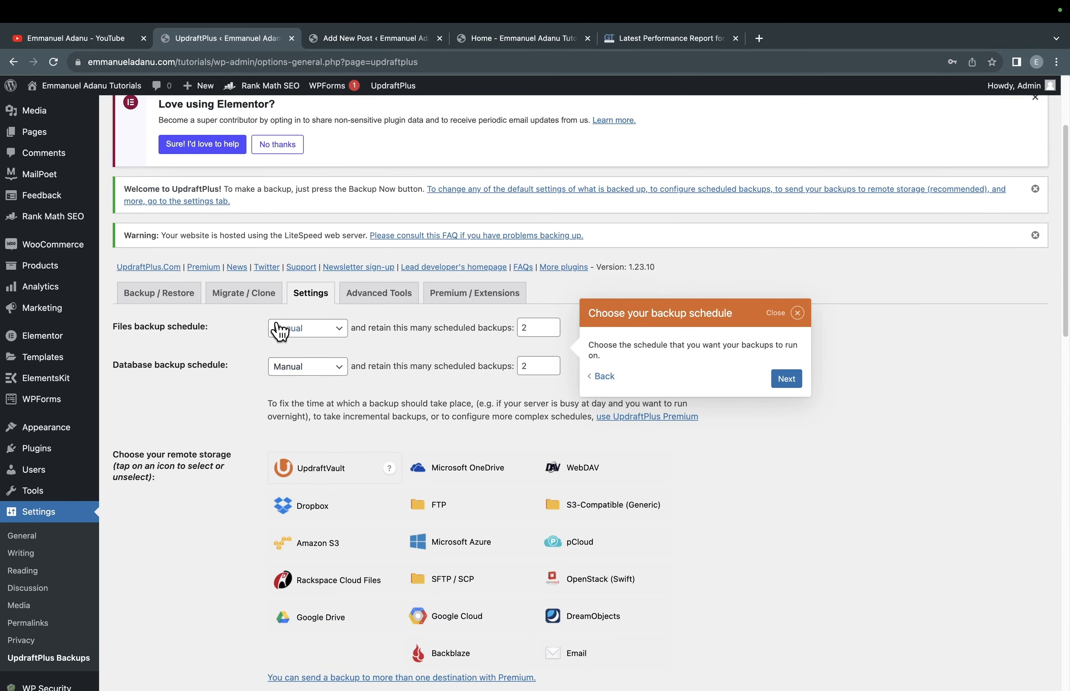
Step: Check the interval choices for the files backup schedule and set its number of retained scheduled backups to 3
left_click(280, 331)
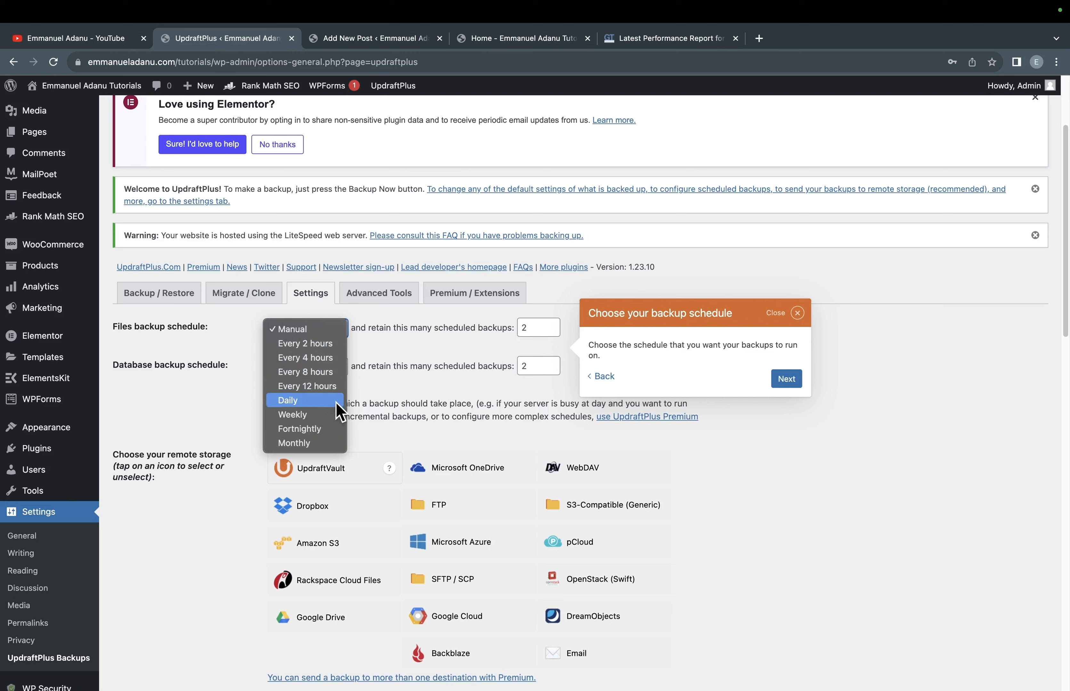
left_click(394, 366)
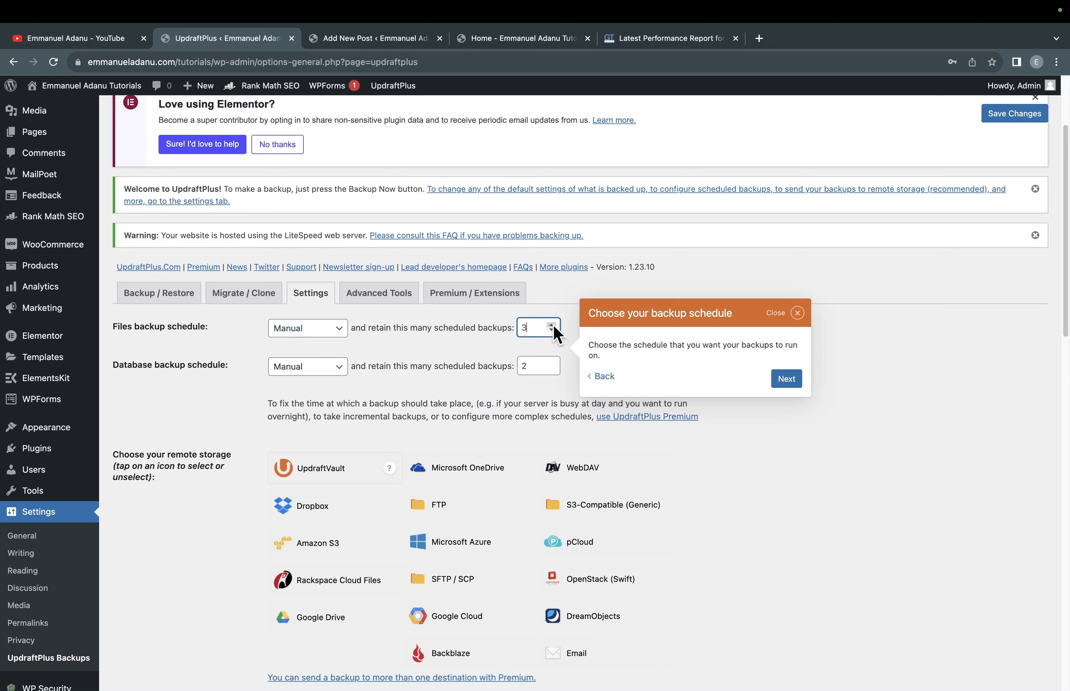
left_click(552, 325)
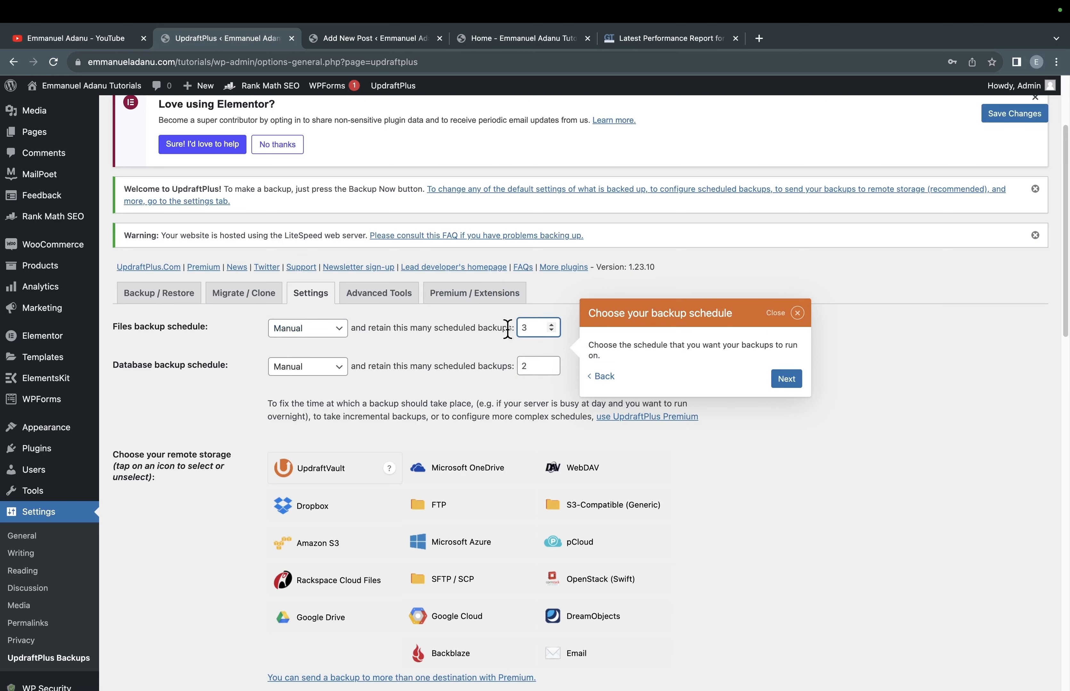